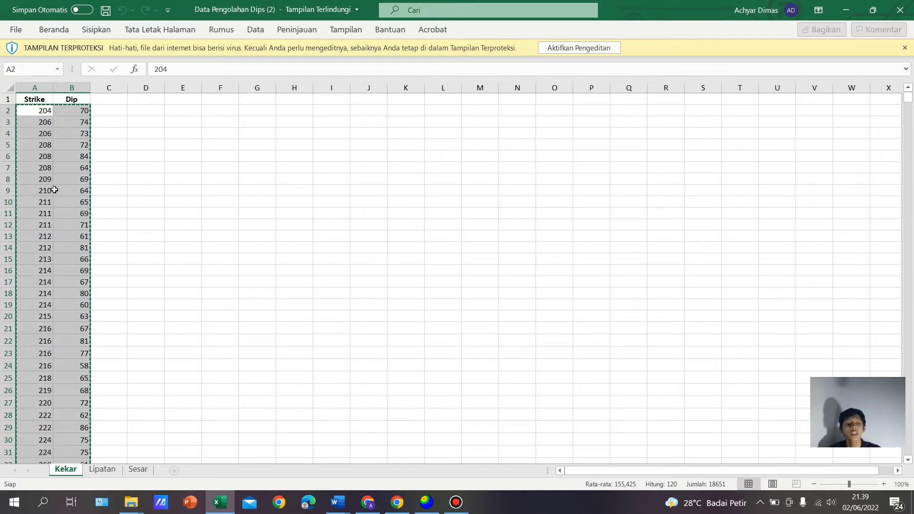
# Switch to Dips, create a new document and paste the copied strike and dip data starting in the first cell of row 1
pyautogui.click(427, 503)
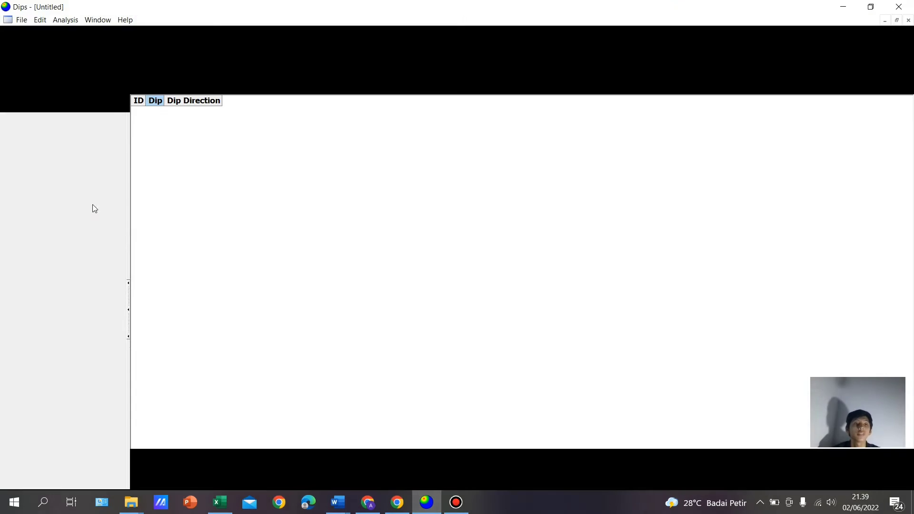
pyautogui.click(6, 39)
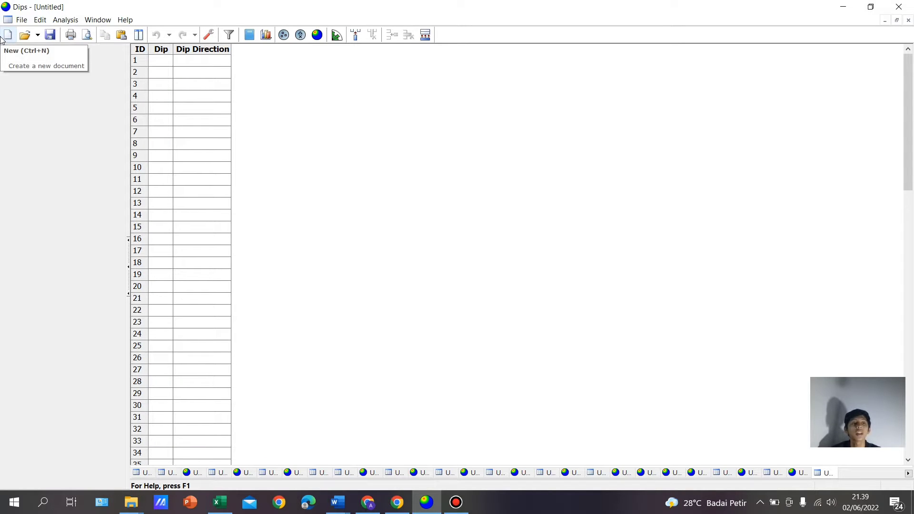
pyautogui.click(163, 63)
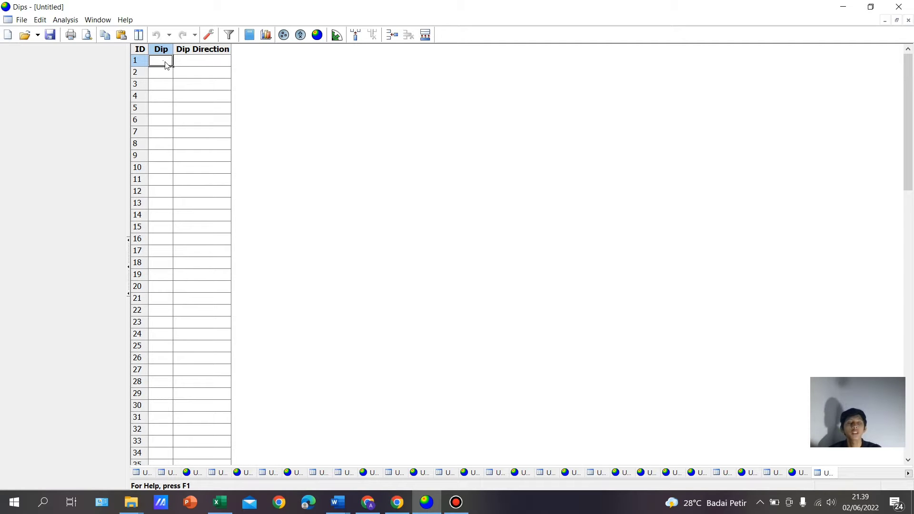
pyautogui.hotkey('ctrl', 'v')
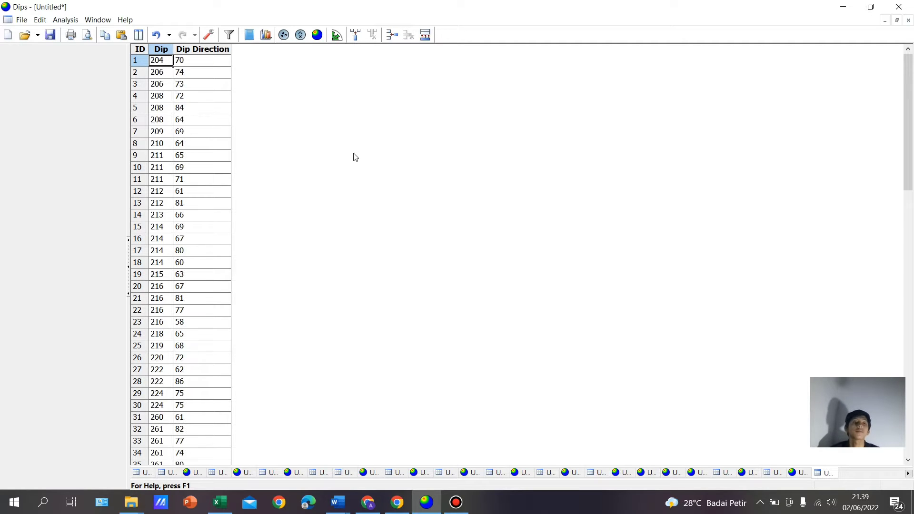
pyautogui.scroll(-20, 353, 155)
pyautogui.scroll(10, 247, 253)
pyautogui.scroll(10, 247, 253)
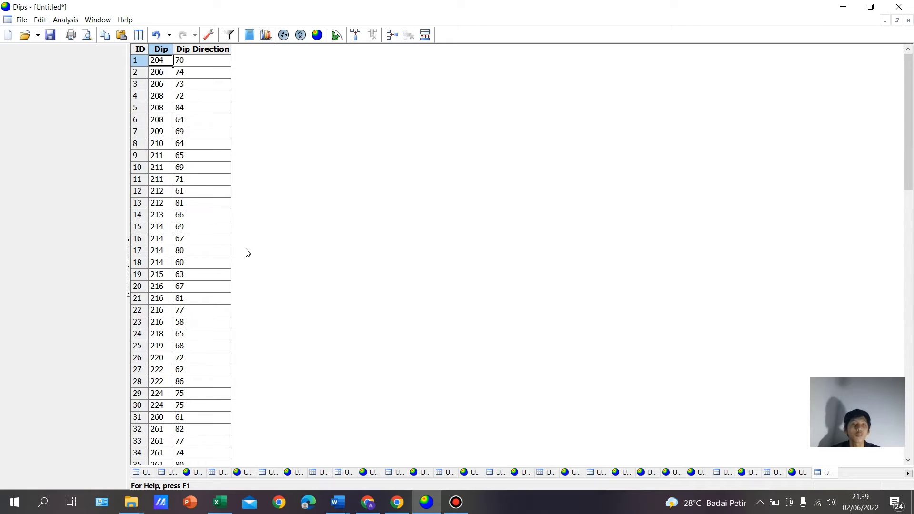
# Set the project's global orientation format to Strike (Right) / Dip
pyautogui.click(212, 41)
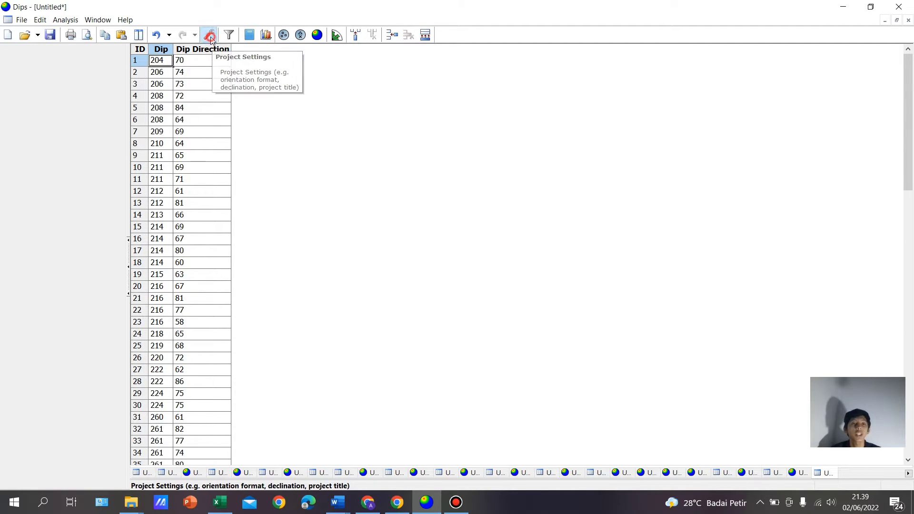
pyautogui.click(464, 196)
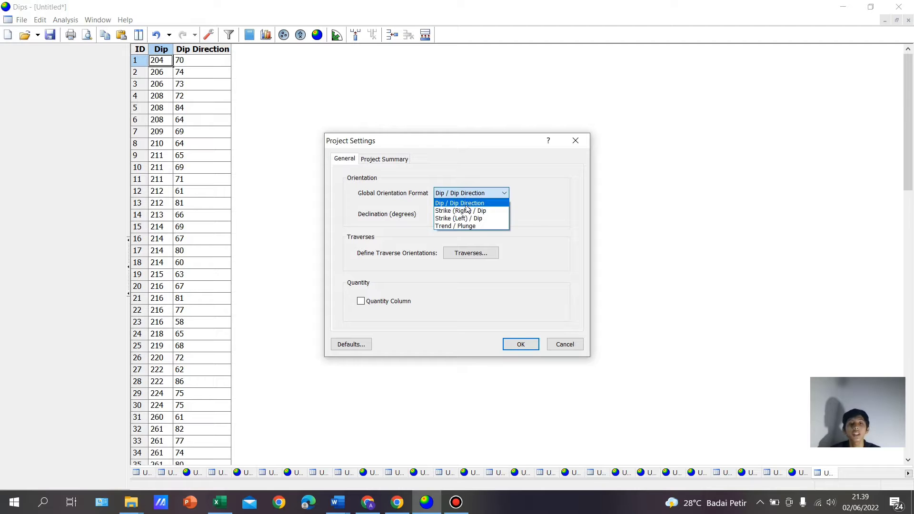
pyautogui.click(466, 206)
pyautogui.click(524, 347)
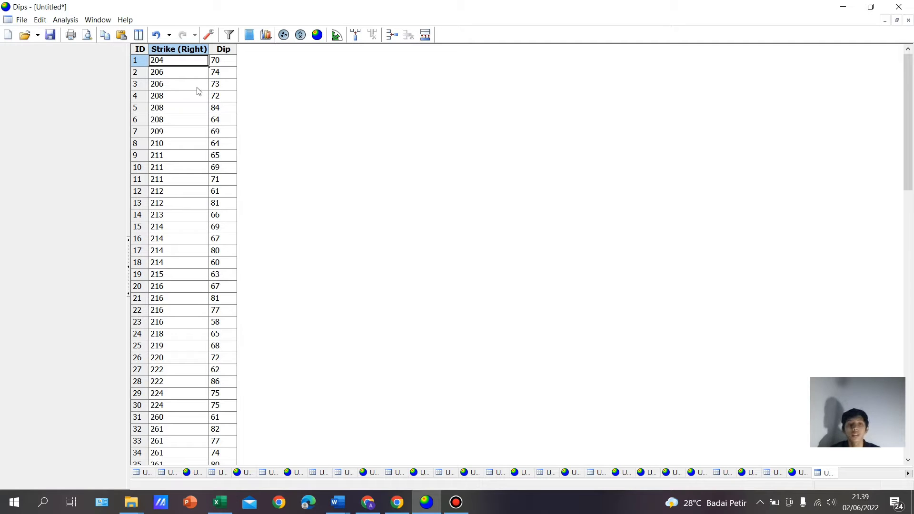
# Create the contoured stereonet plot and add user plane "Max 1" at 265/75 on the red maximum, with ID and plane hidden
pyautogui.click(316, 37)
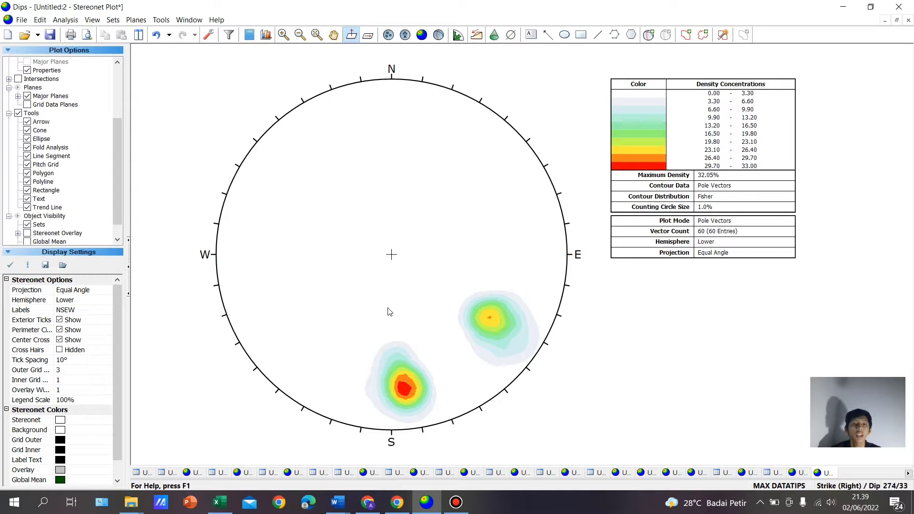
pyautogui.click(649, 34)
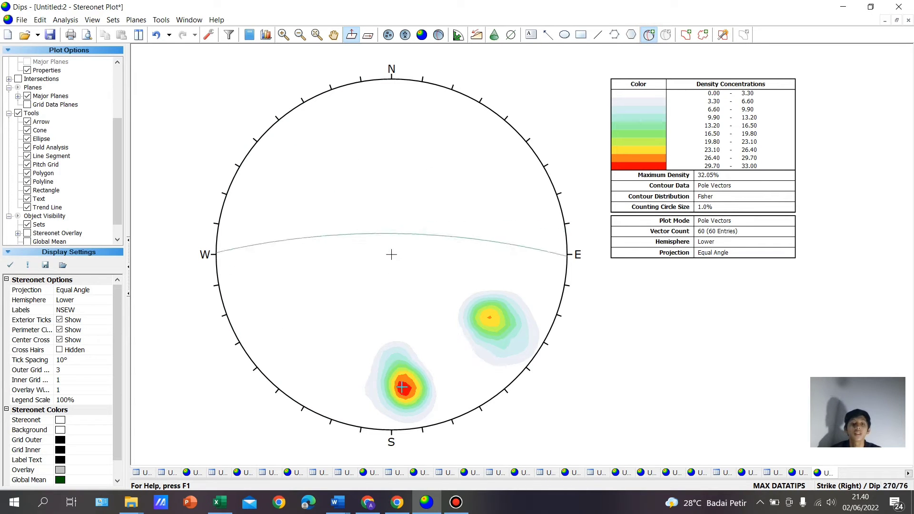
pyautogui.click(403, 389)
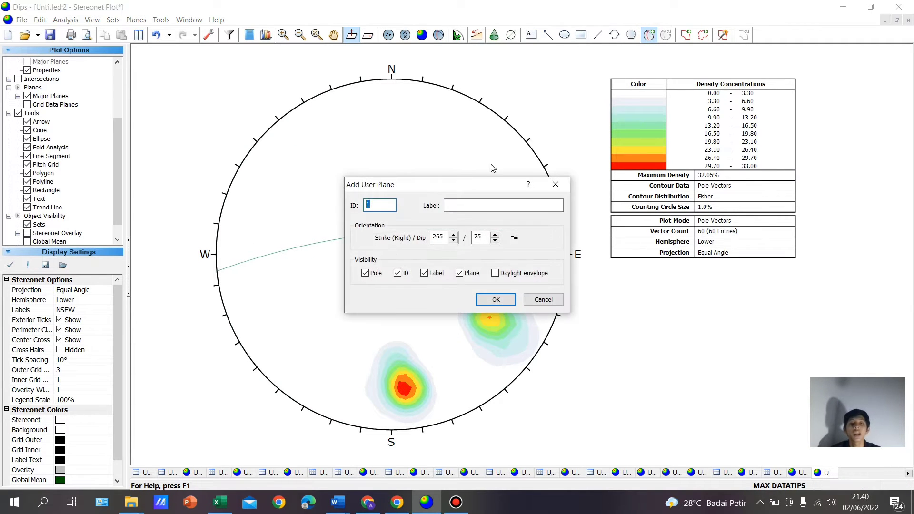
pyautogui.click(479, 210)
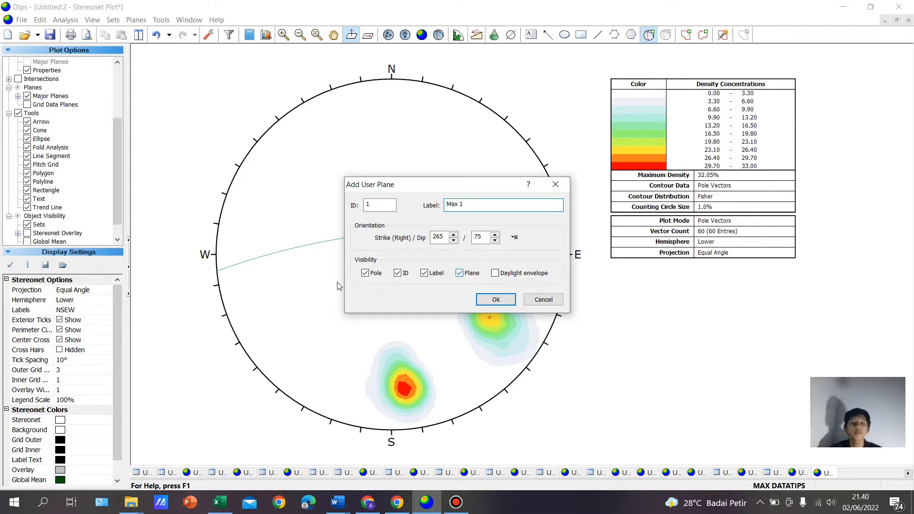
pyautogui.click(397, 273)
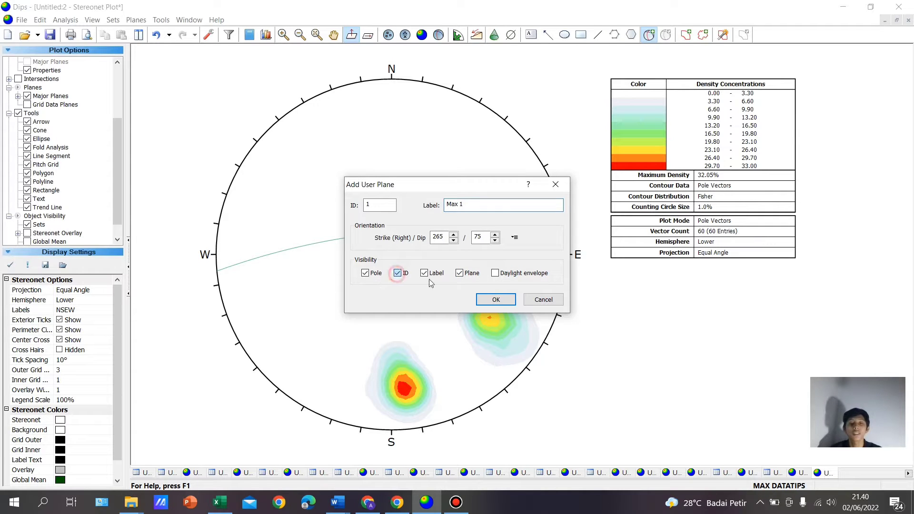
pyautogui.click(459, 272)
pyautogui.click(500, 303)
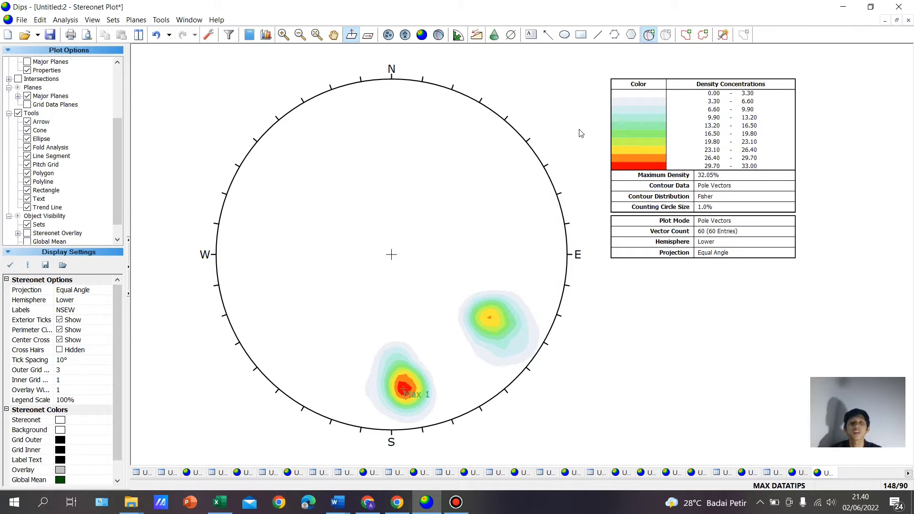
# Add a user plane labelled "Max 2" at 213/67 on the centre of the eastern pole concentration, showing only pole and label
pyautogui.click(651, 35)
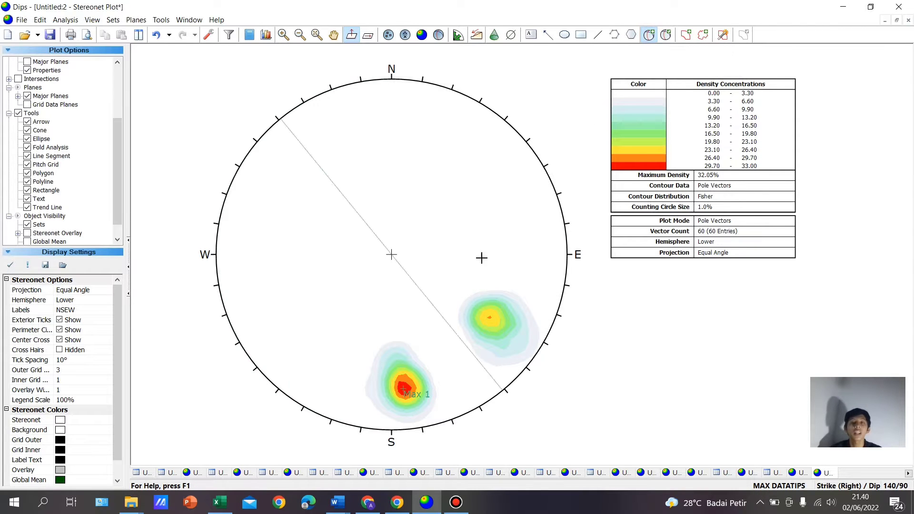
pyautogui.scroll(3, 490, 318)
pyautogui.scroll(1, 491, 319)
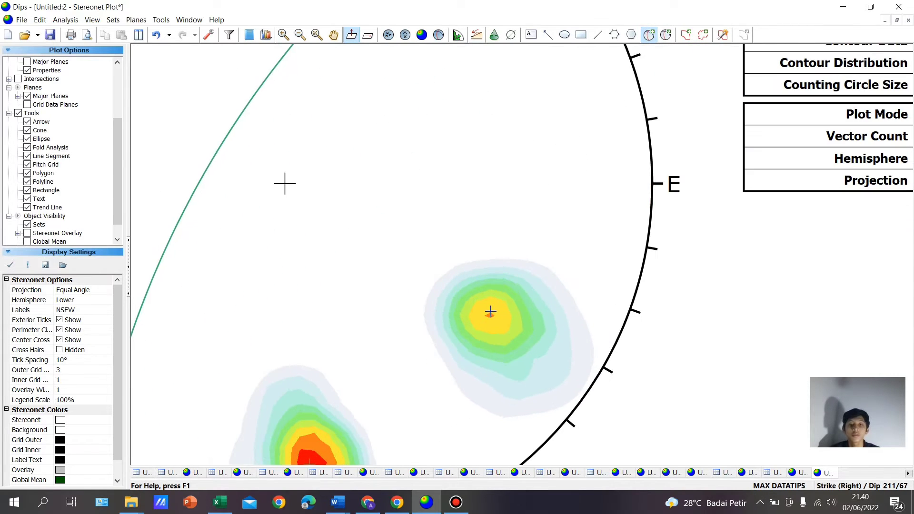
pyautogui.click(489, 315)
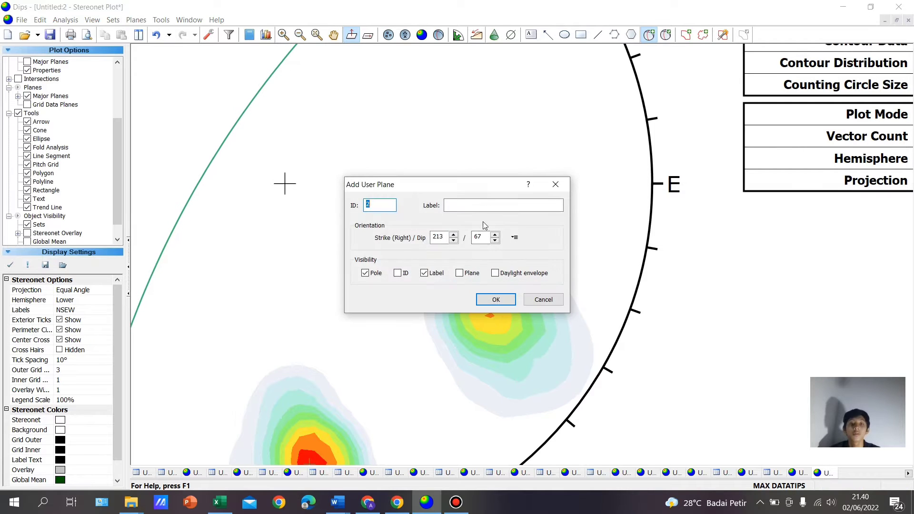
pyautogui.click(489, 205)
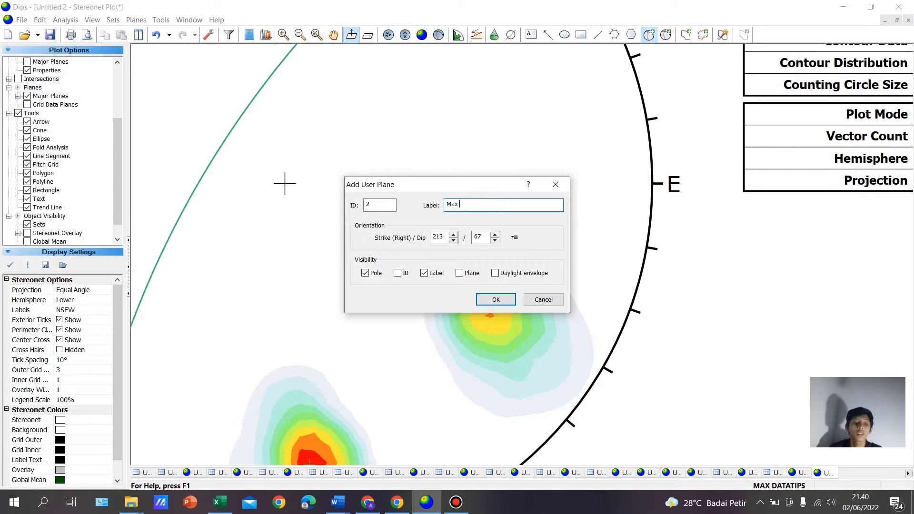
pyautogui.click(483, 300)
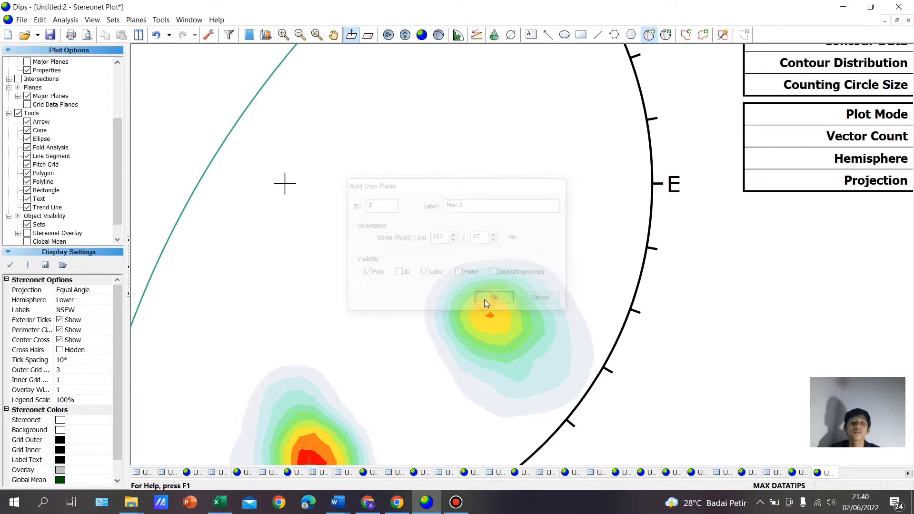
pyautogui.scroll(-1, 407, 282)
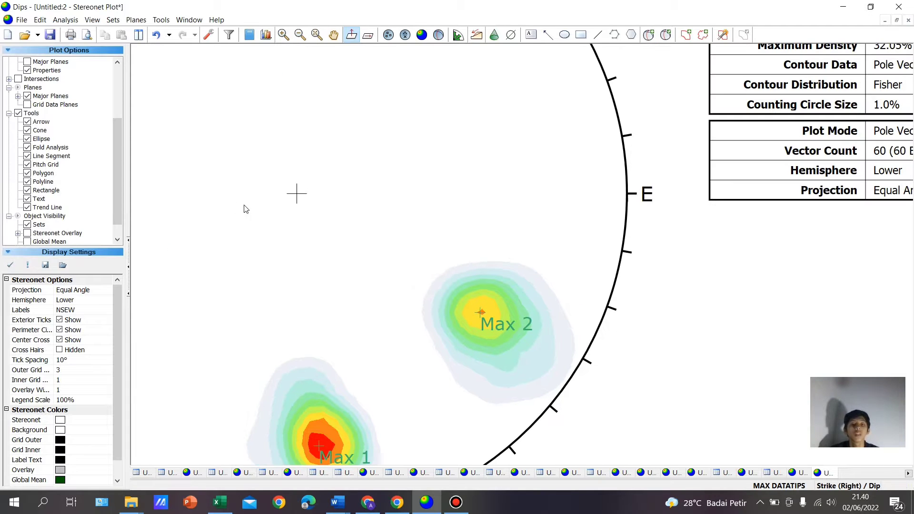
pyautogui.scroll(-1, 302, 271)
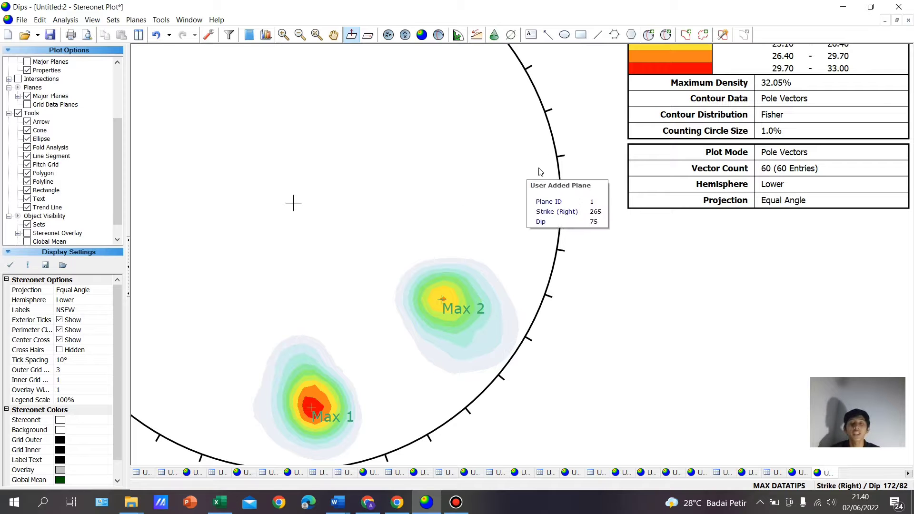
# Add a user plane labelled "P1" at 265/75 on the Max 1 pole, with the pole hidden and the plane shown
pyautogui.click(653, 39)
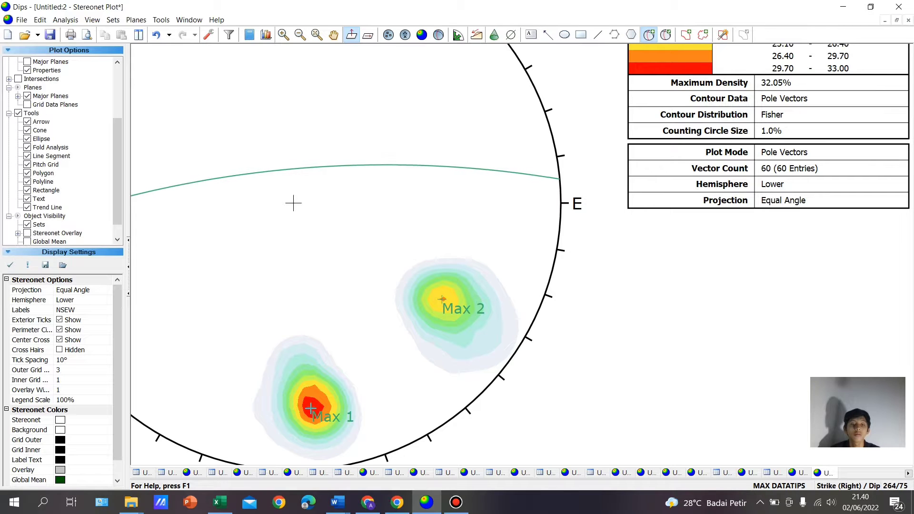
pyautogui.click(293, 203)
pyautogui.click(456, 205)
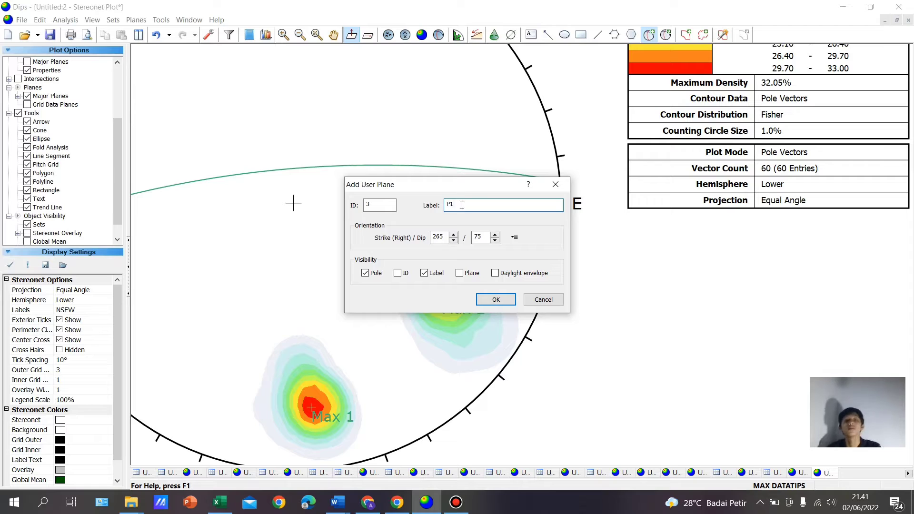
pyautogui.click(366, 274)
pyautogui.click(459, 273)
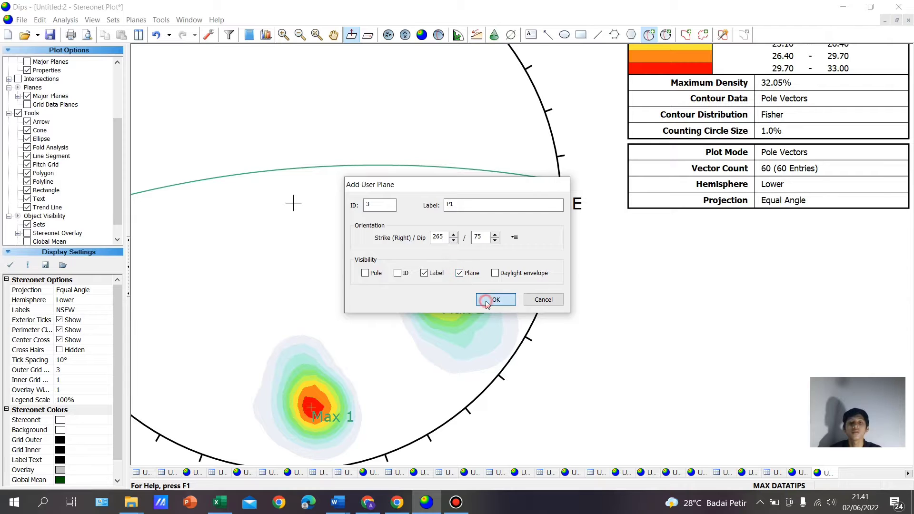
pyautogui.click(493, 299)
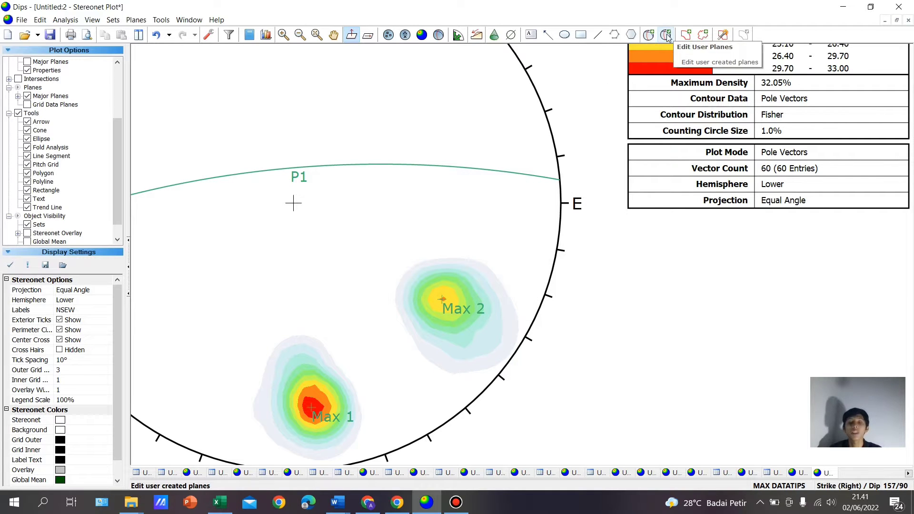
# Add a user plane labelled "P2" at 213/67 on the Max 2 pole, showing its label and plane
pyautogui.click(649, 35)
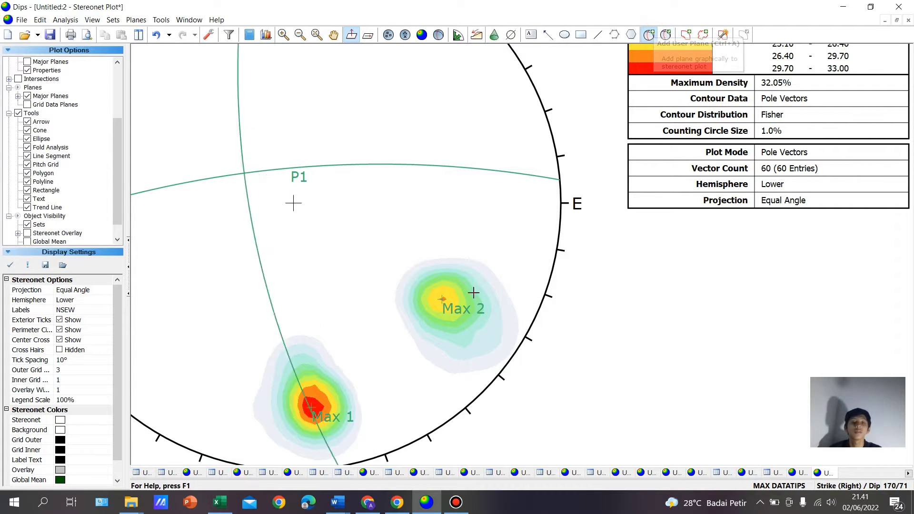
pyautogui.click(435, 301)
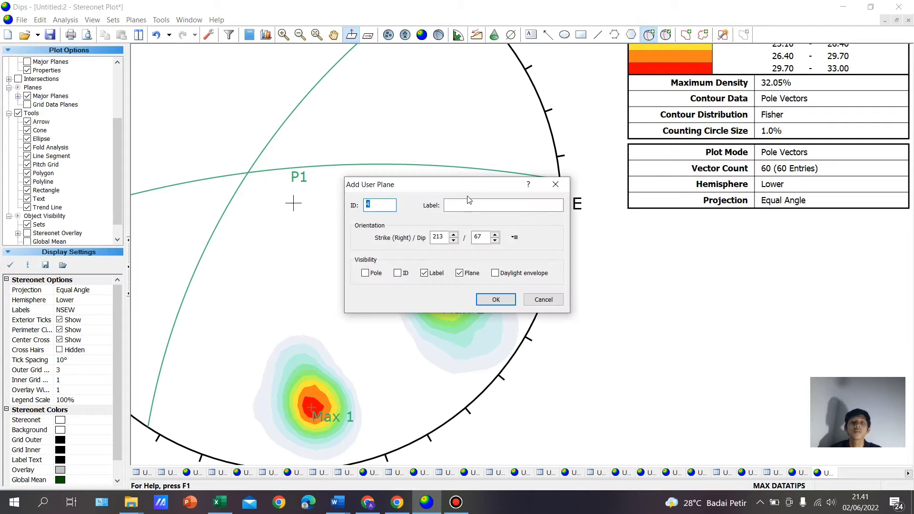
pyautogui.click(470, 204)
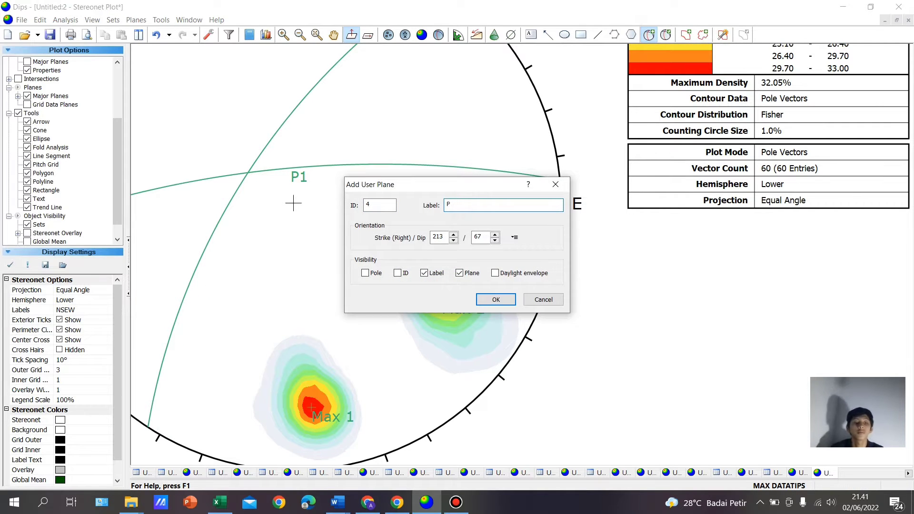
pyautogui.click(493, 300)
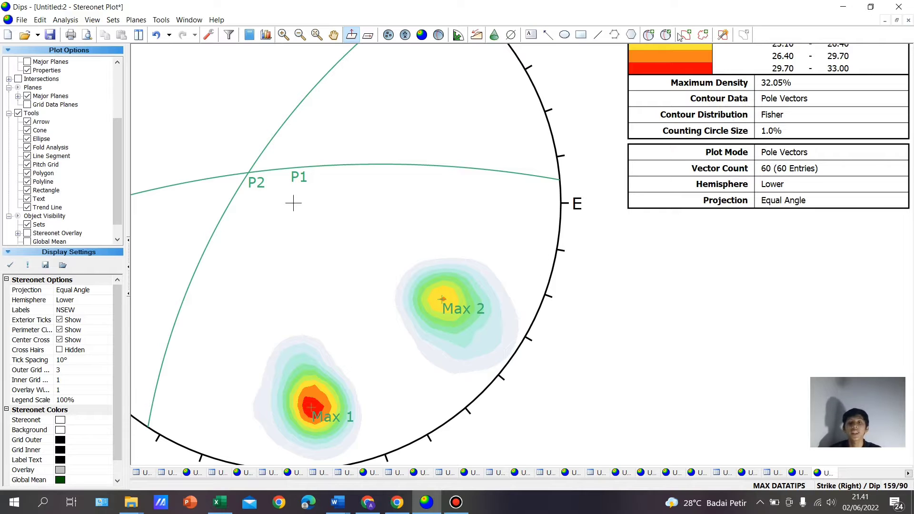
# Add a user plane labelled "Griddle Plane" at 34/23, with its pole at the intersection of the P1 and P2 planes
pyautogui.click(648, 34)
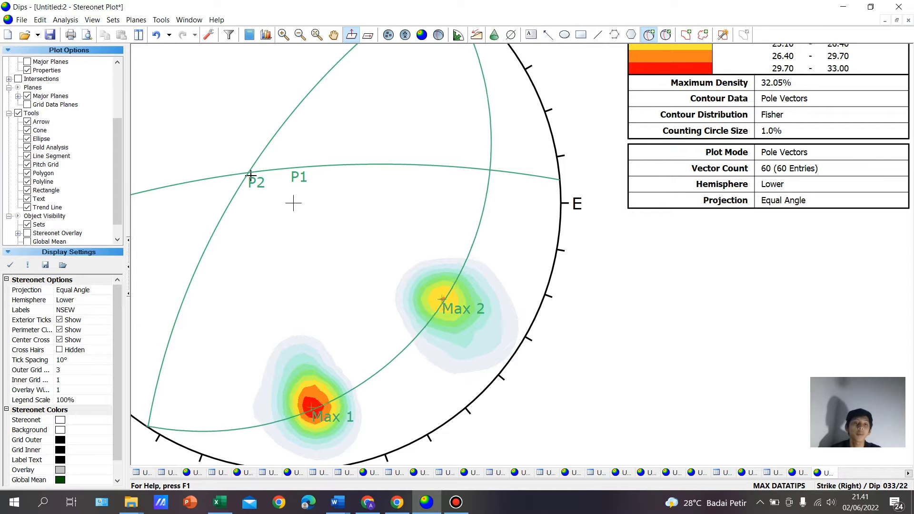
pyautogui.scroll(1, 248, 174)
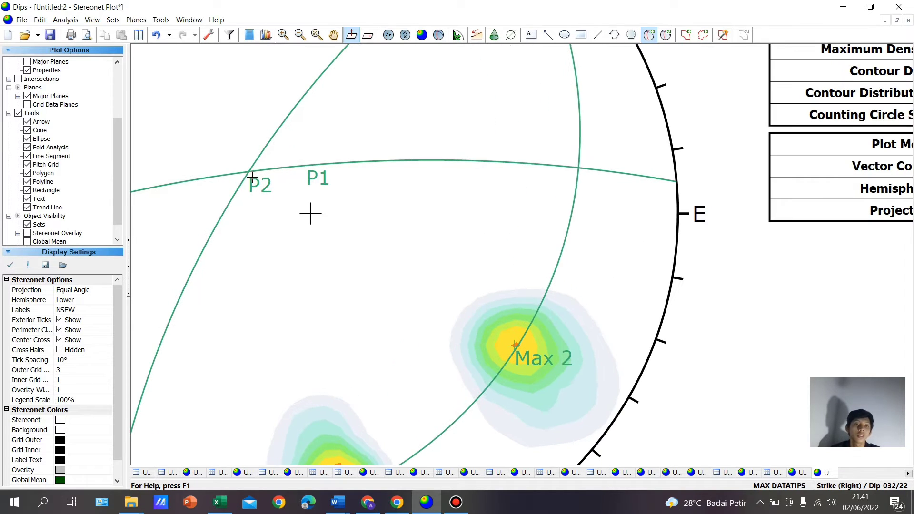
pyautogui.click(248, 174)
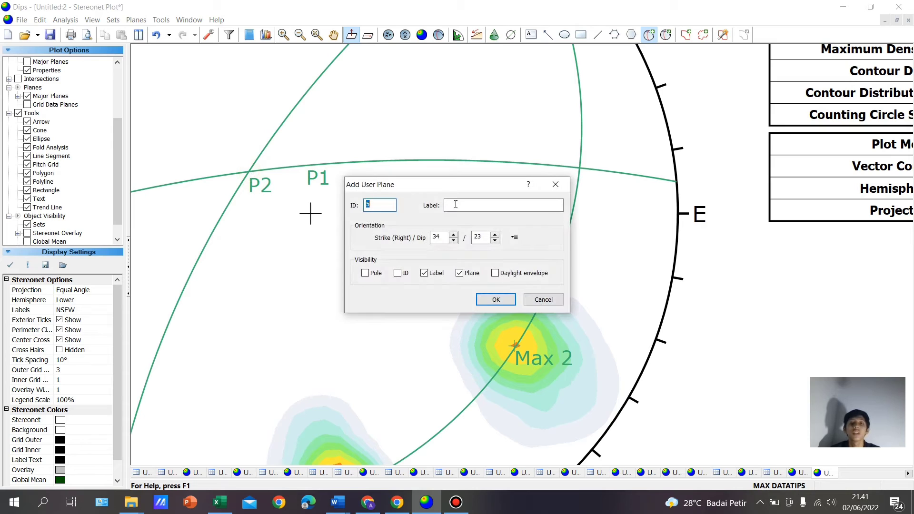
pyautogui.click(457, 206)
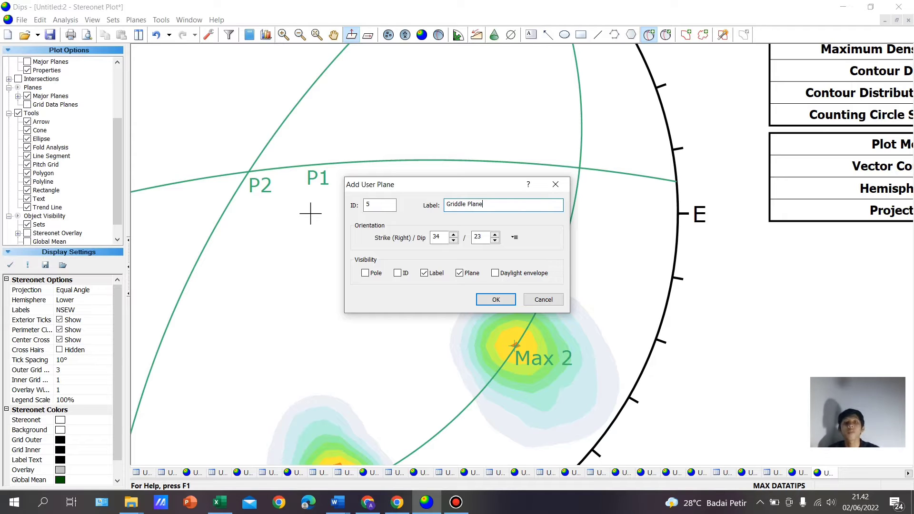
pyautogui.click(495, 300)
pyautogui.scroll(-3, 545, 295)
pyautogui.scroll(2, 544, 305)
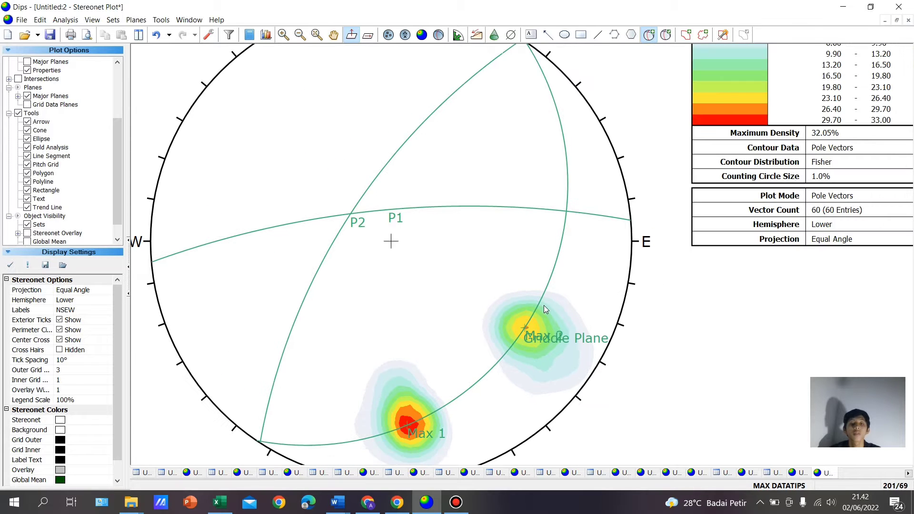
pyautogui.scroll(-1, 545, 308)
pyautogui.scroll(-2, 534, 249)
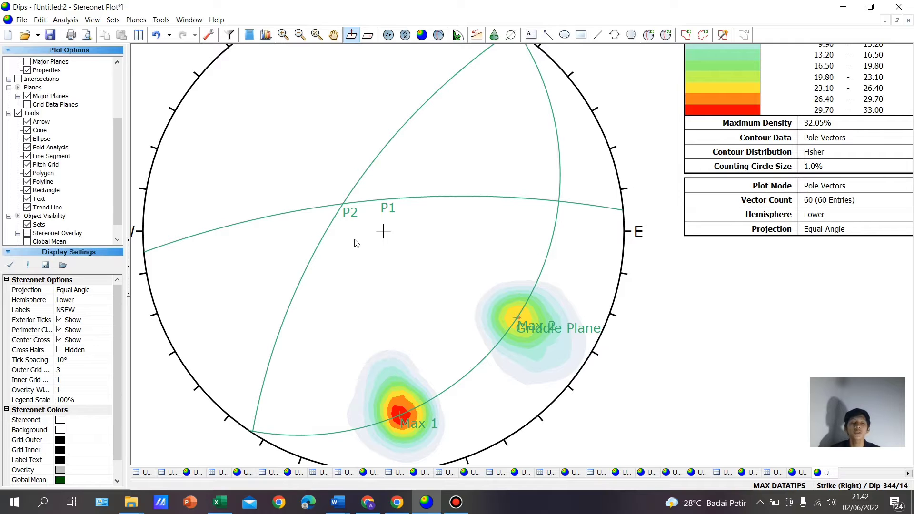
# Add a user plane labelled "Sigma 2" at 33/23 on the intersection of the P1 and P2 planes, showing only its pole and label
pyautogui.click(649, 34)
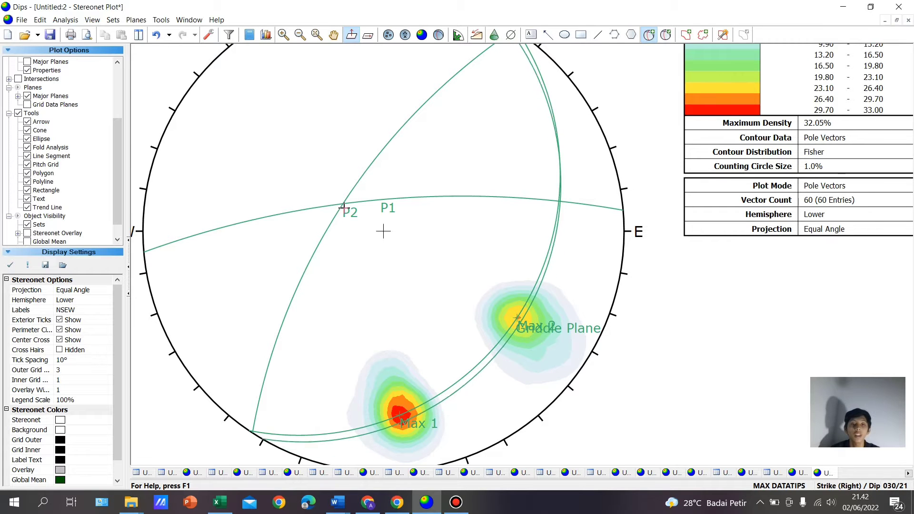
pyautogui.scroll(2, 342, 202)
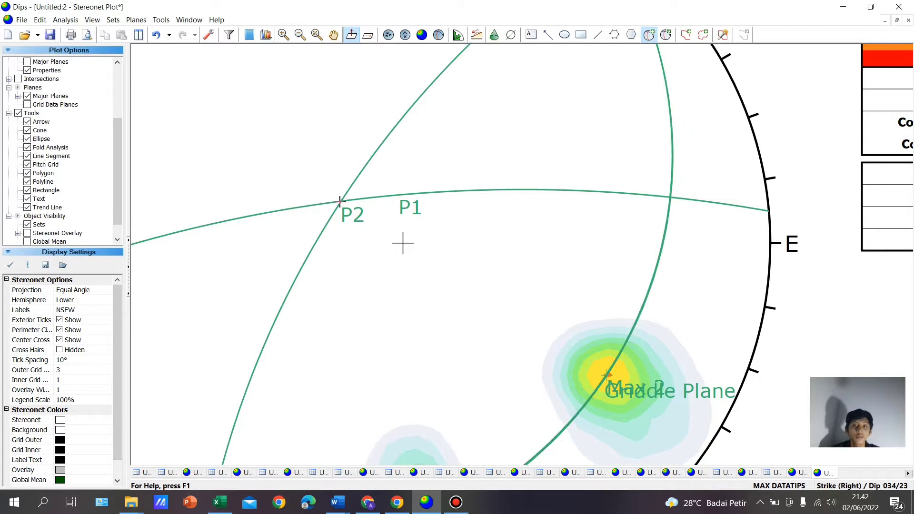
pyautogui.click(341, 200)
pyautogui.click(452, 204)
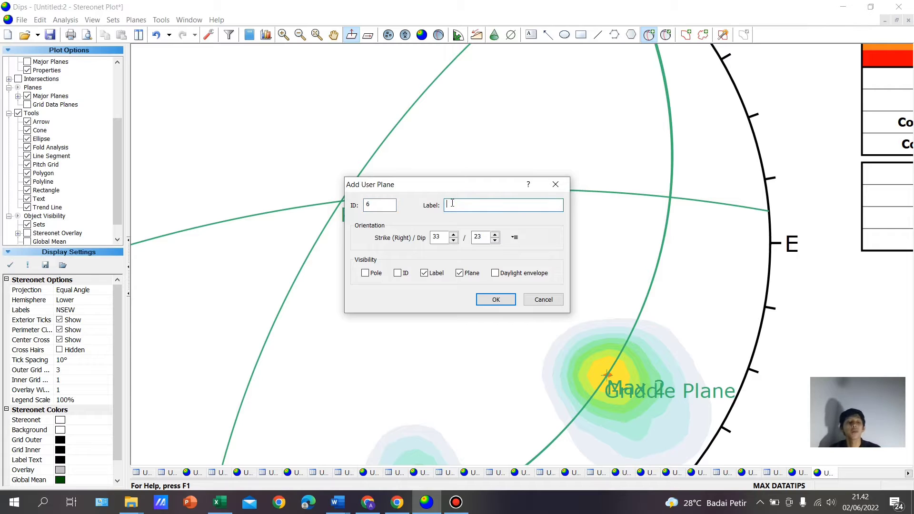
pyautogui.write('Sigma 2')
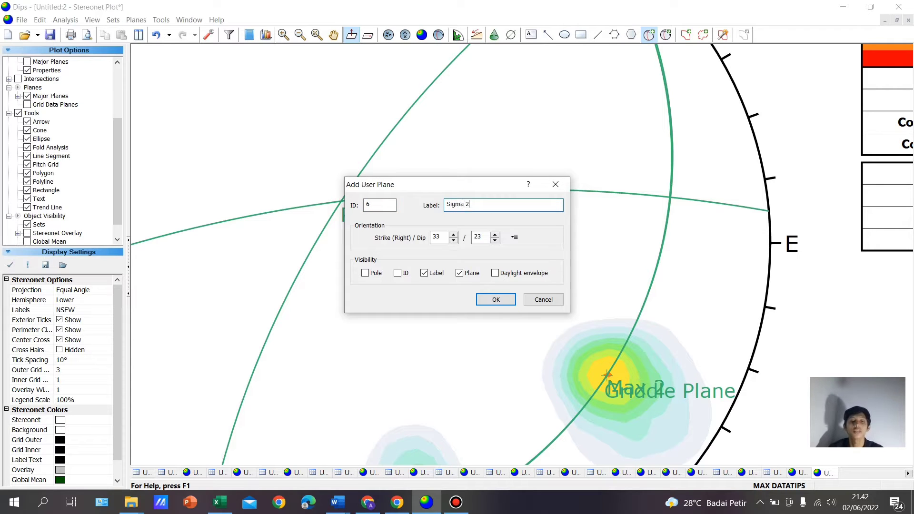
pyautogui.click(461, 274)
pyautogui.click(365, 274)
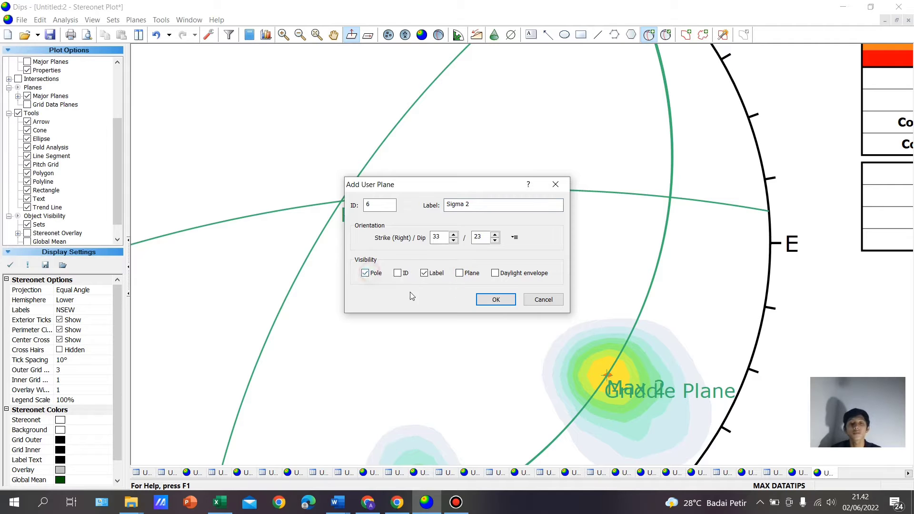
pyautogui.click(491, 301)
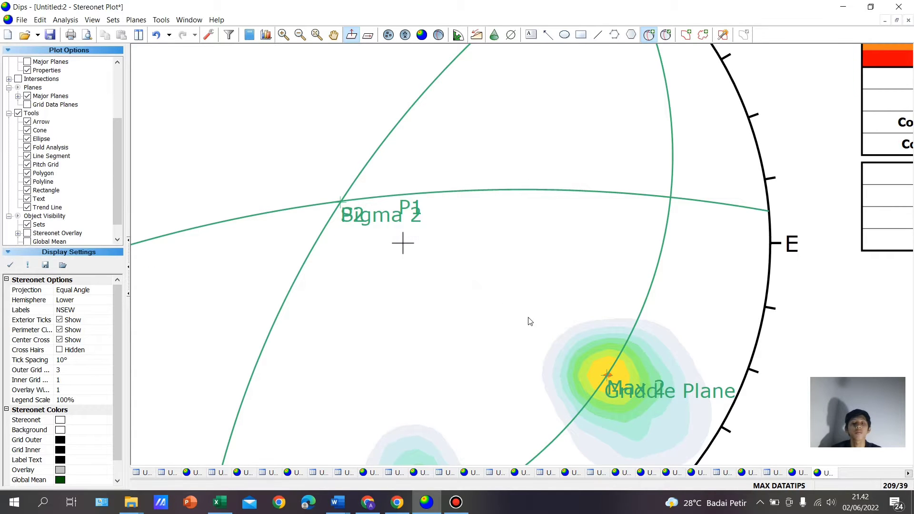
# Measure the angle from the intersection of P1 and the girdle plane to the girdle plane's southwestern end on the perimeter
pyautogui.scroll(-2, 533, 324)
pyautogui.scroll(2, 574, 358)
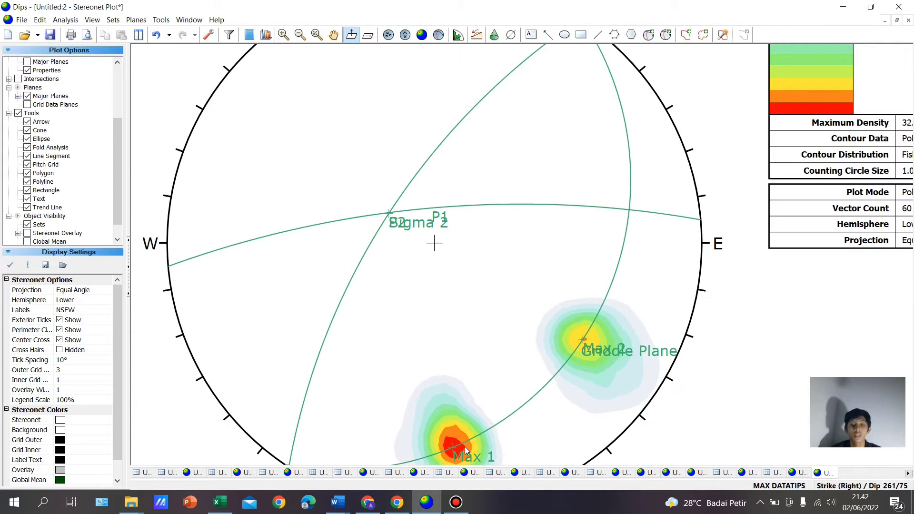
pyautogui.scroll(1, 568, 368)
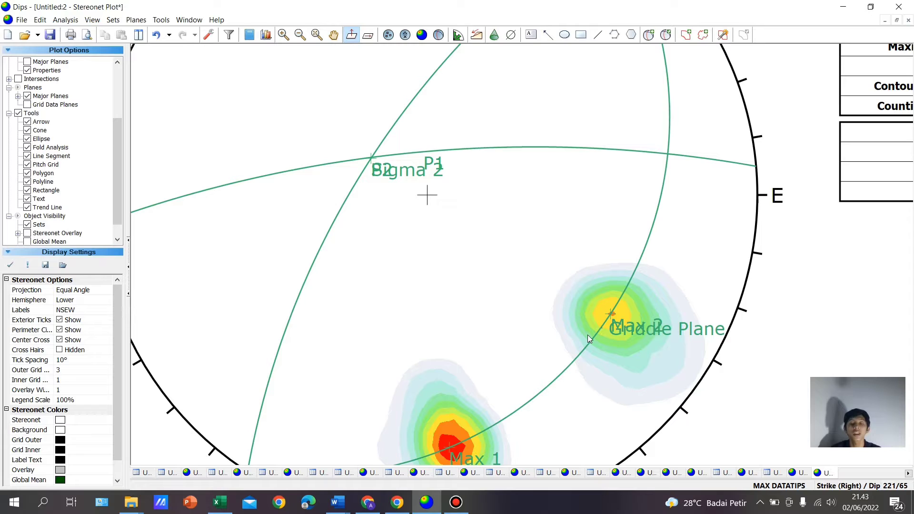
pyautogui.moveTo(610, 317)
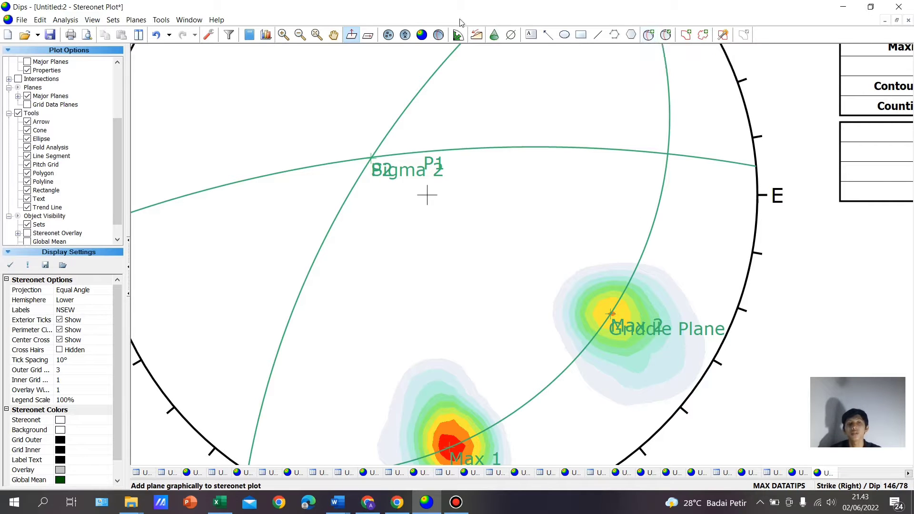
pyautogui.click(162, 20)
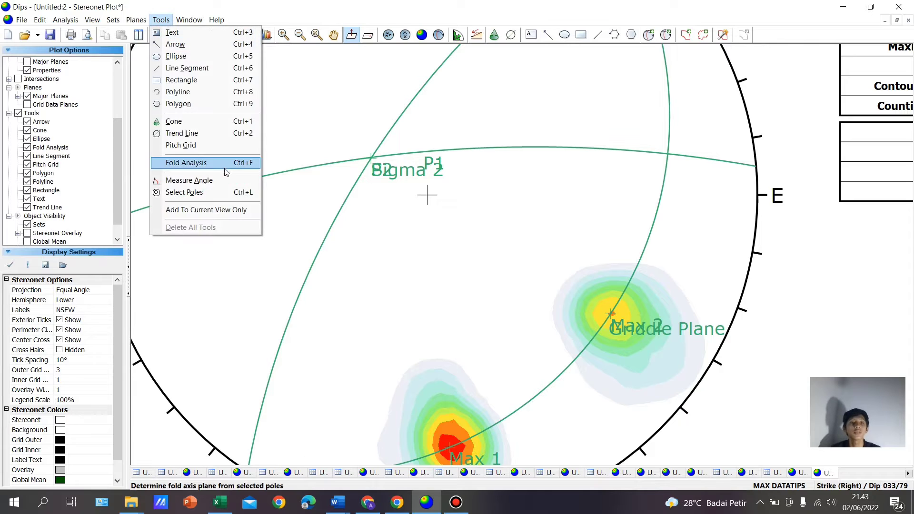
pyautogui.click(179, 180)
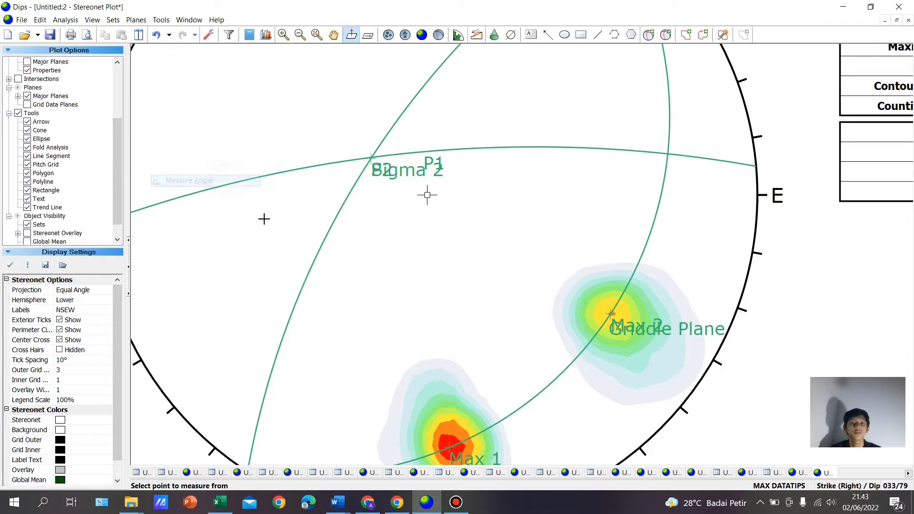
pyautogui.click(667, 154)
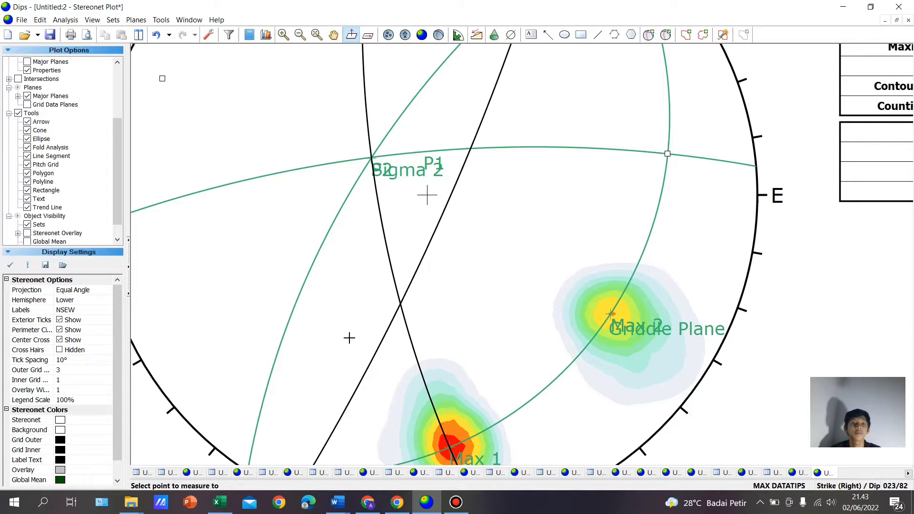
pyautogui.scroll(-2, 290, 443)
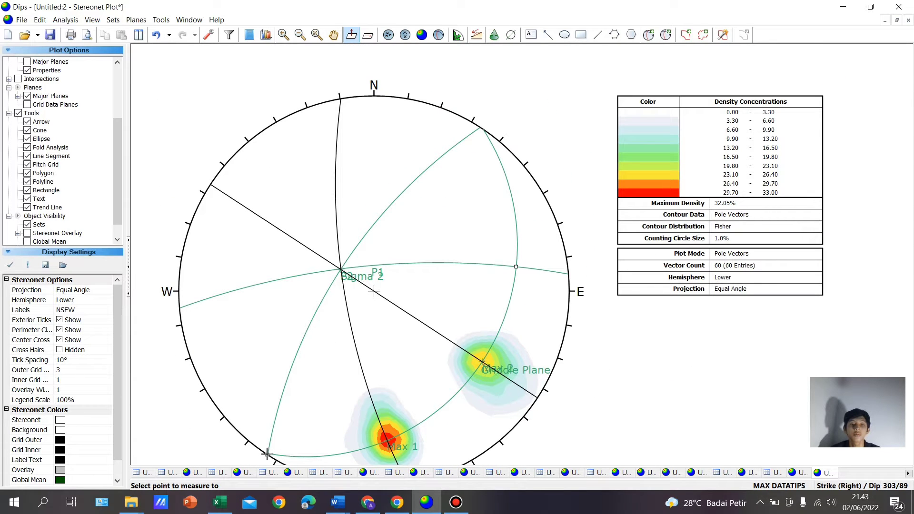
pyautogui.click(267, 456)
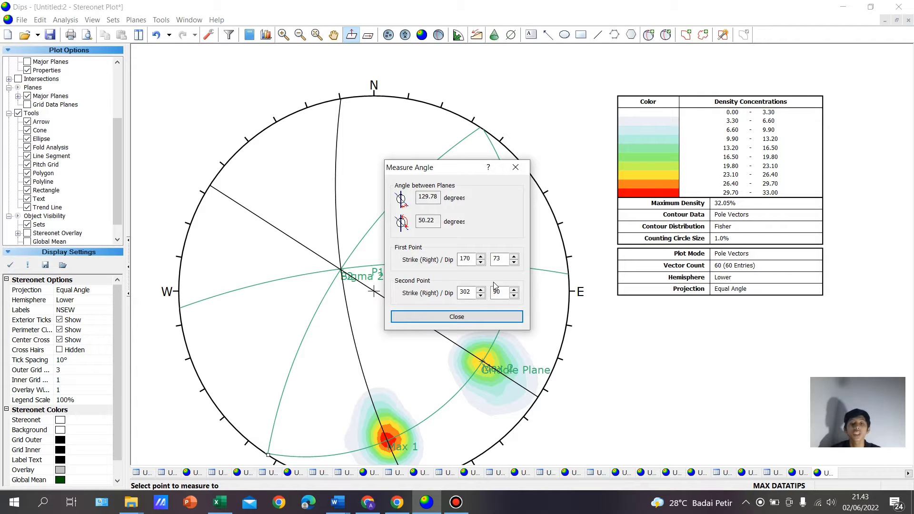
pyautogui.click(486, 318)
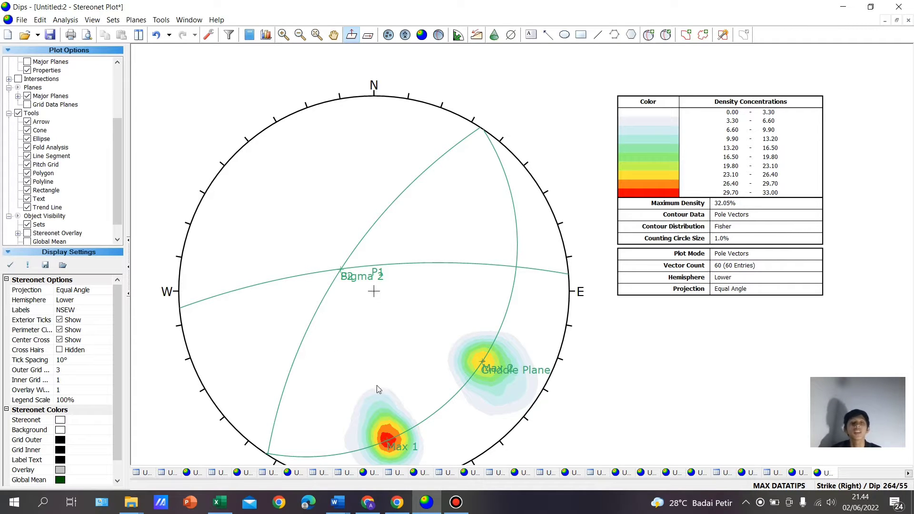
# Add a pitch grid along the girdle plane by placing its pole on the Sigma 2 point
pyautogui.click(161, 20)
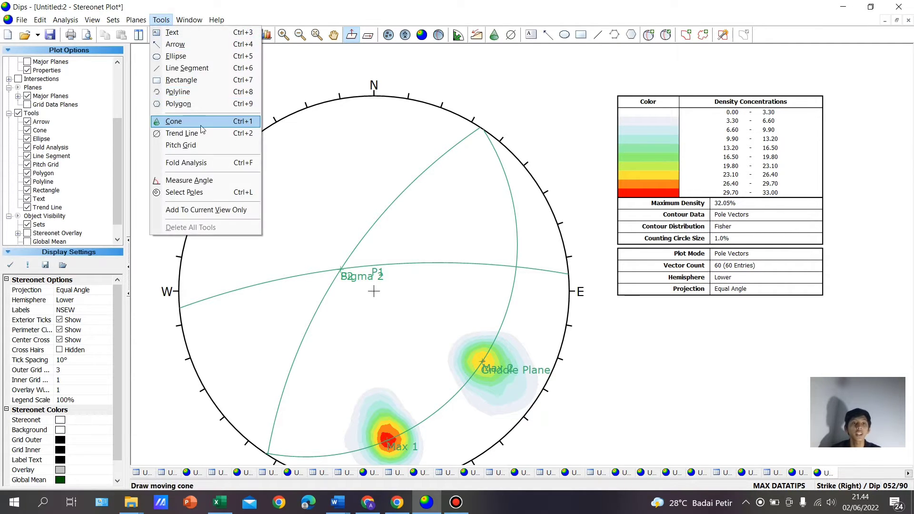
pyautogui.click(203, 144)
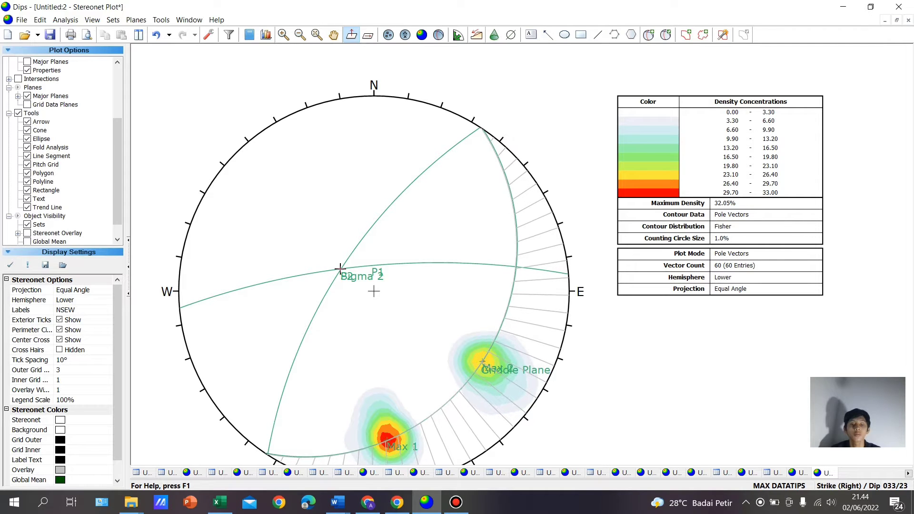
pyautogui.click(341, 271)
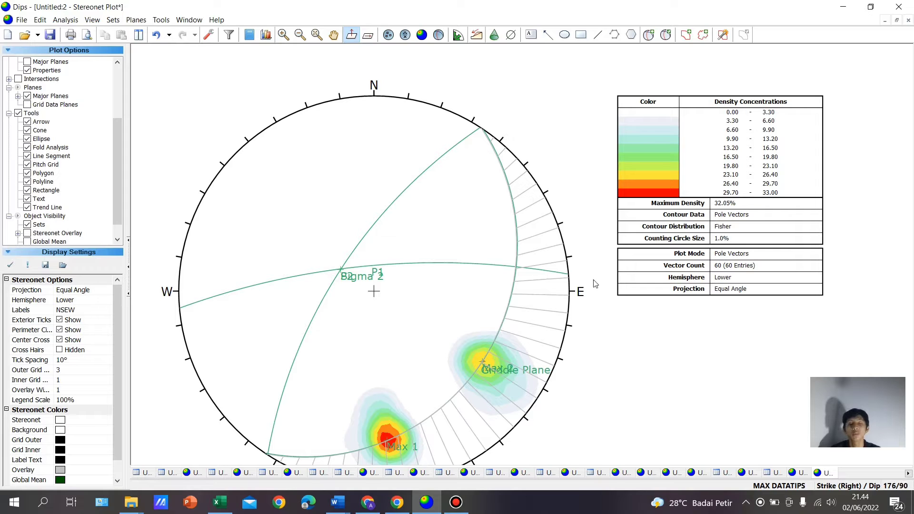
# Add a user plane labelled "Sigma 3" at 240/69, with its pole on the girdle plane between Max 1 and Max 2
pyautogui.click(649, 36)
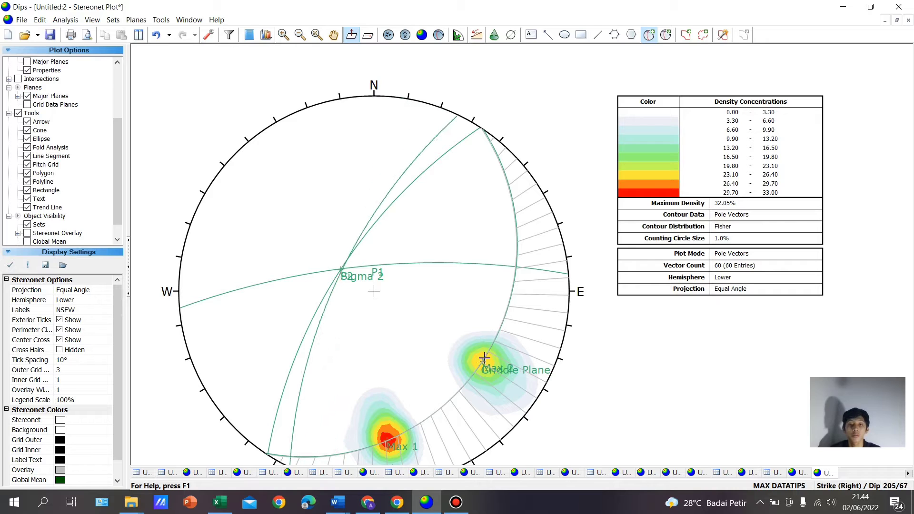
pyautogui.click(442, 407)
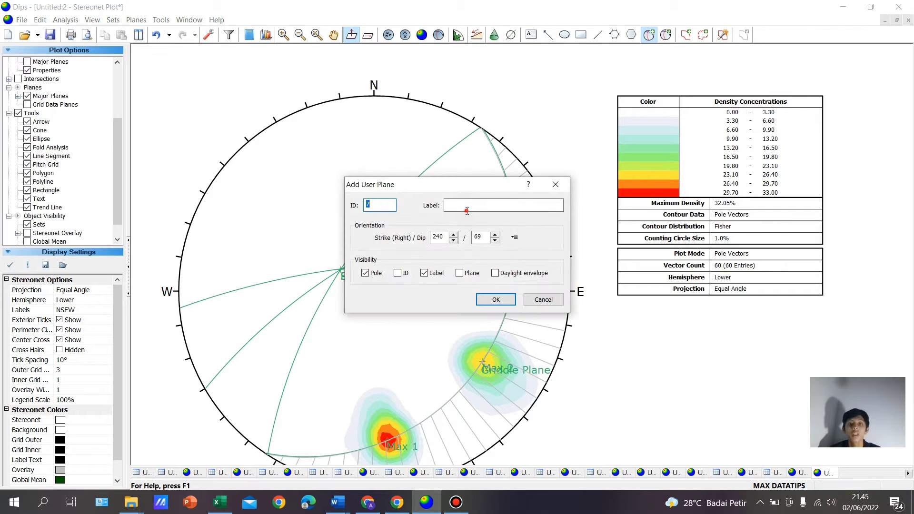
pyautogui.write('Sigma 3')
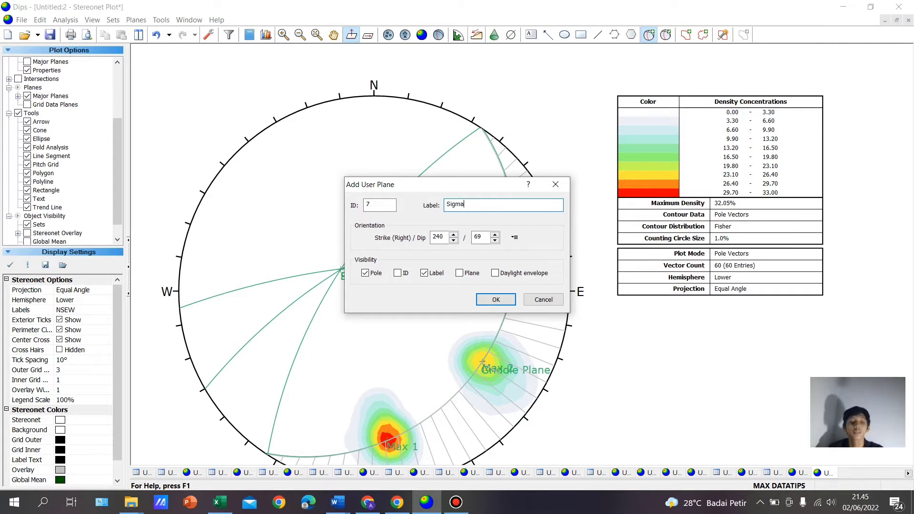
pyautogui.click(507, 302)
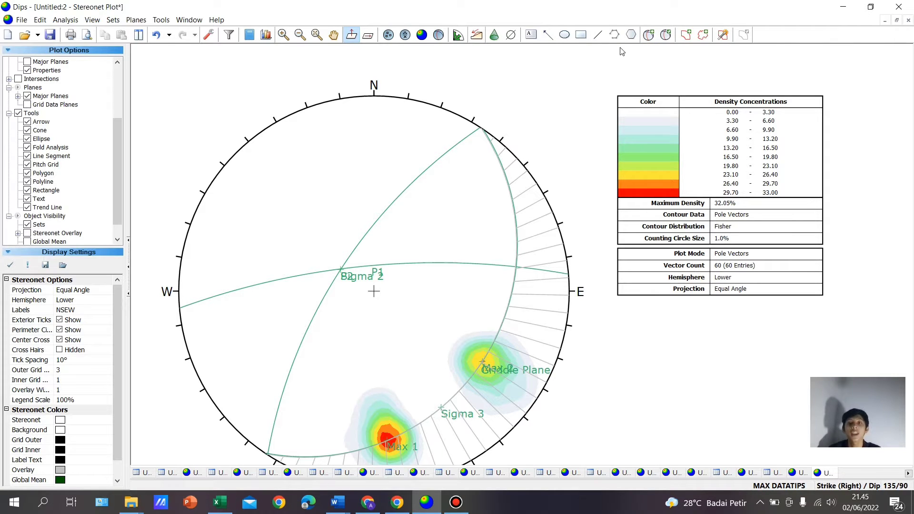
# Add a user plane labelled "Sigma 1" at 146/81, with its pole on the northeastern part of the girdle plane
pyautogui.click(650, 35)
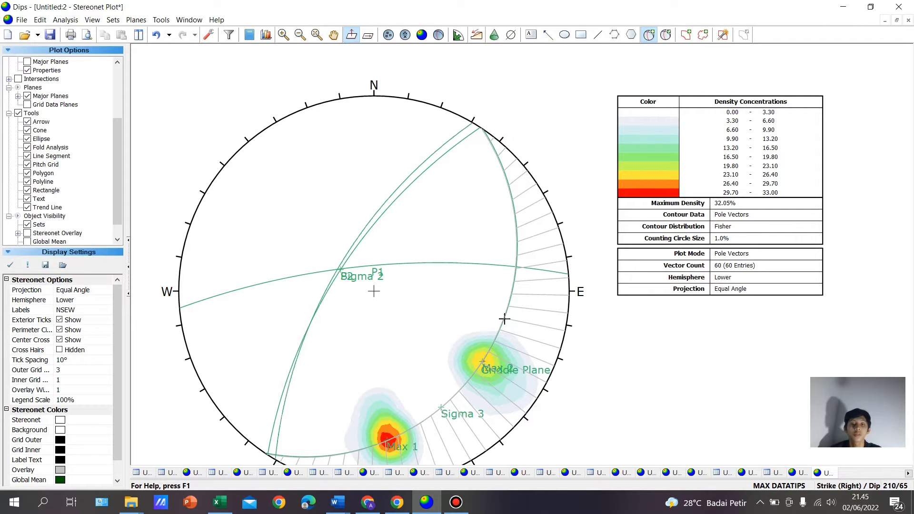
pyautogui.click(512, 198)
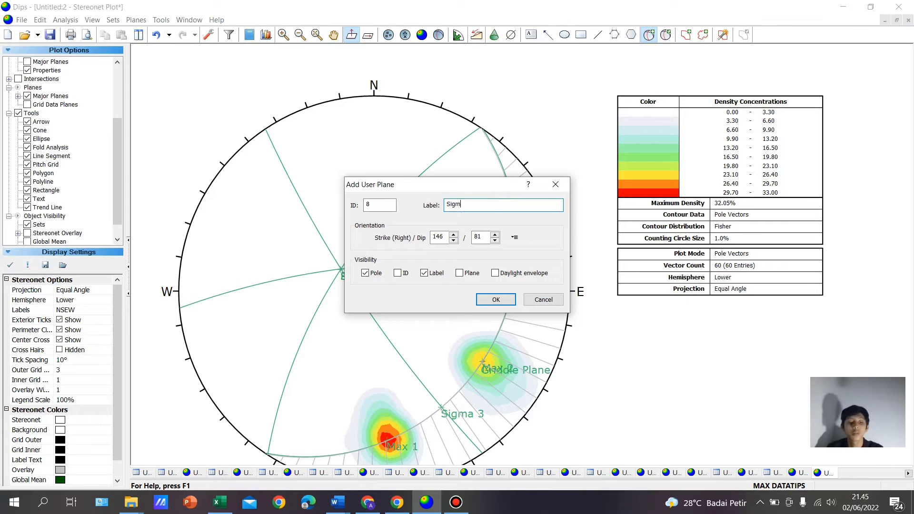
pyautogui.click(495, 299)
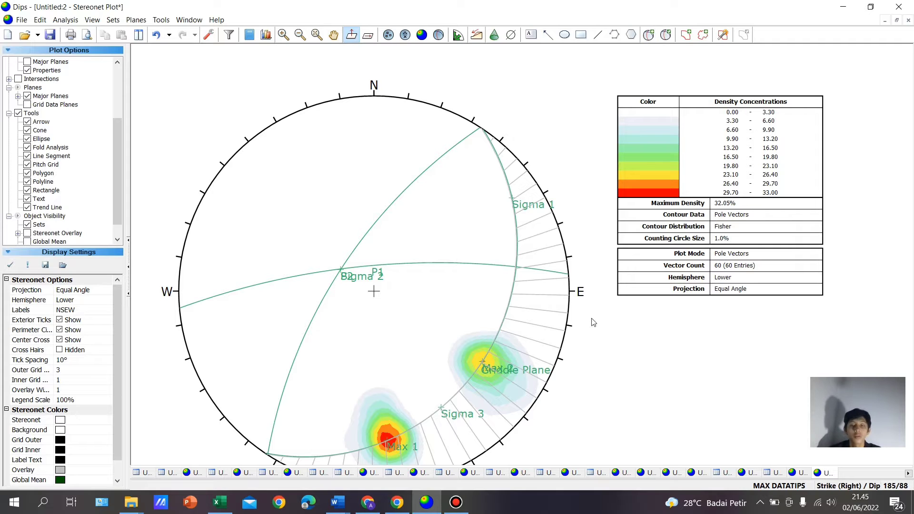
# Hide the pitch grid on the stereonet
pyautogui.scroll(-2, 518, 327)
pyautogui.scroll(3, 518, 393)
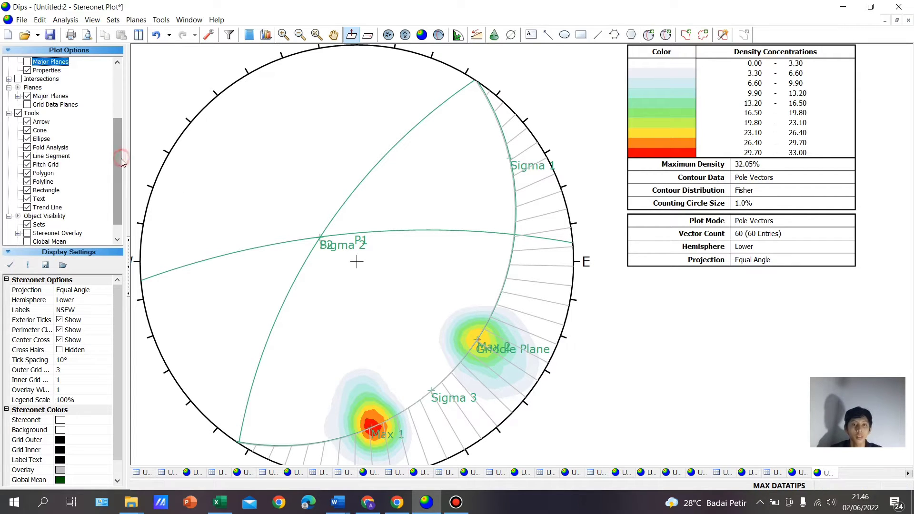
pyautogui.moveTo(122, 159); pyautogui.dragTo(121, 179)
pyautogui.scroll(1, 121, 179)
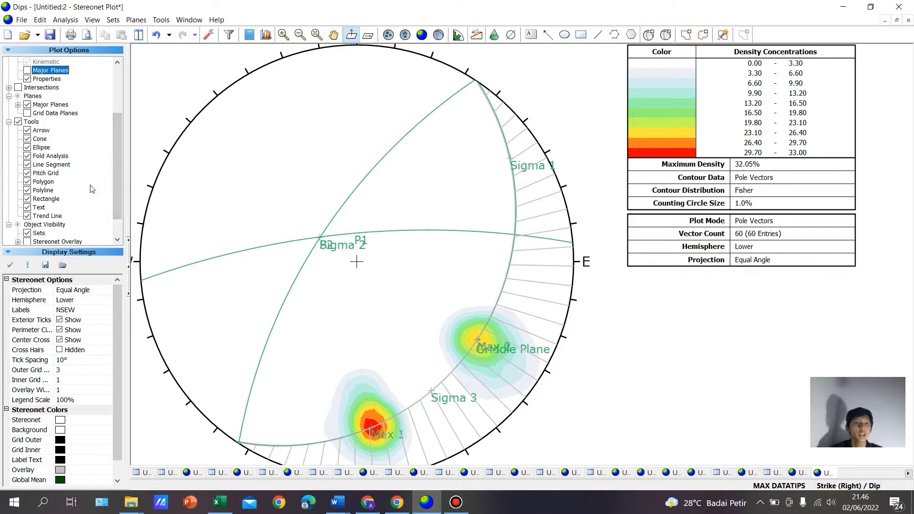
pyautogui.click(28, 173)
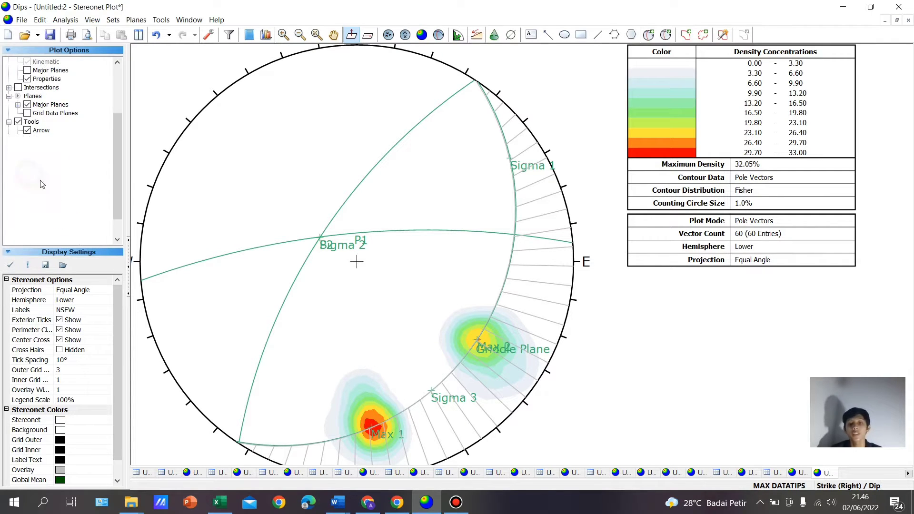
pyautogui.scroll(2, 267, 255)
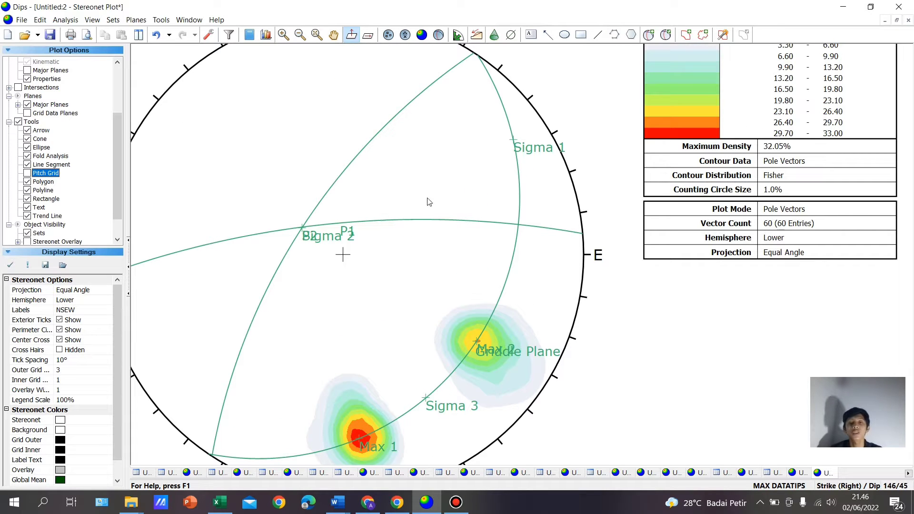
# Edit the user planes to colour Max 1 blue and Max 2 orange
pyautogui.click(667, 35)
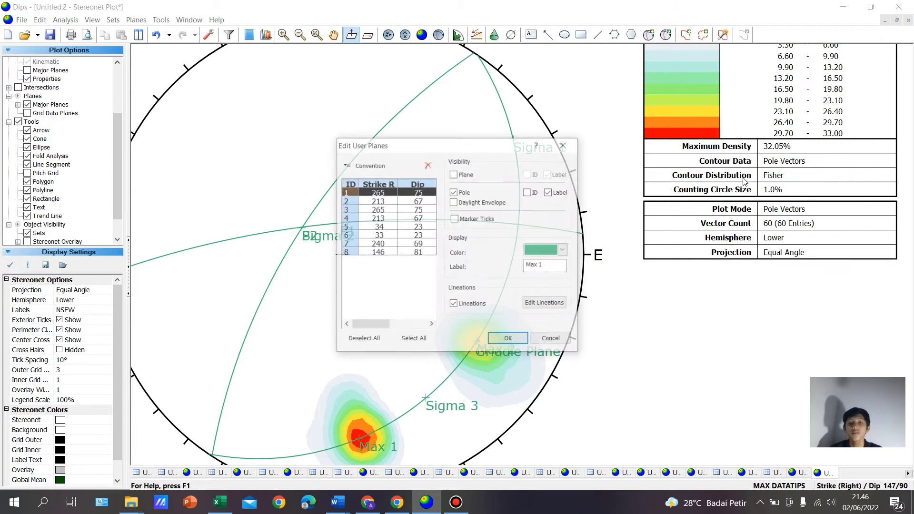
pyautogui.click(564, 252)
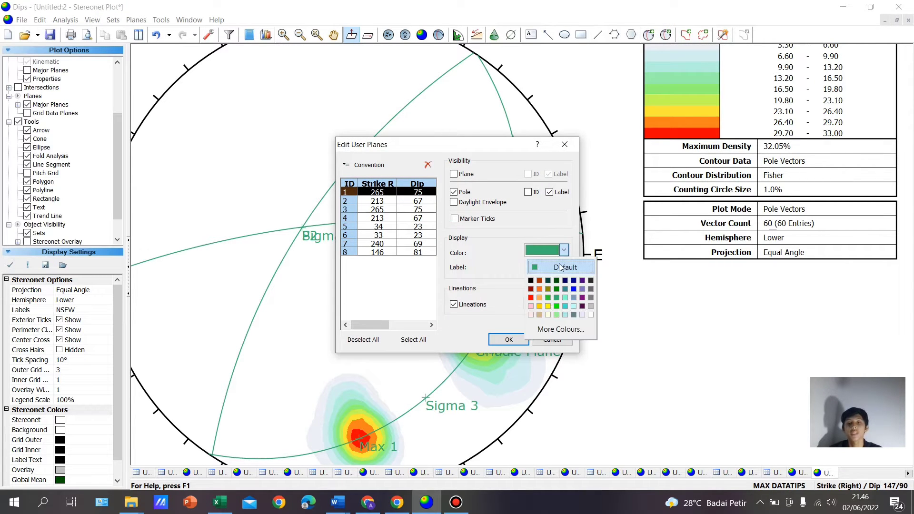
pyautogui.click(574, 289)
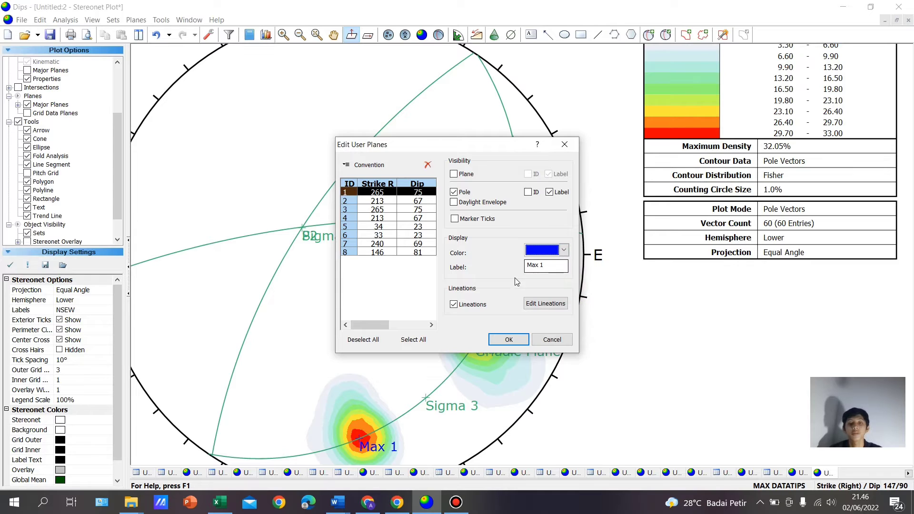
pyautogui.click(424, 202)
pyautogui.click(564, 250)
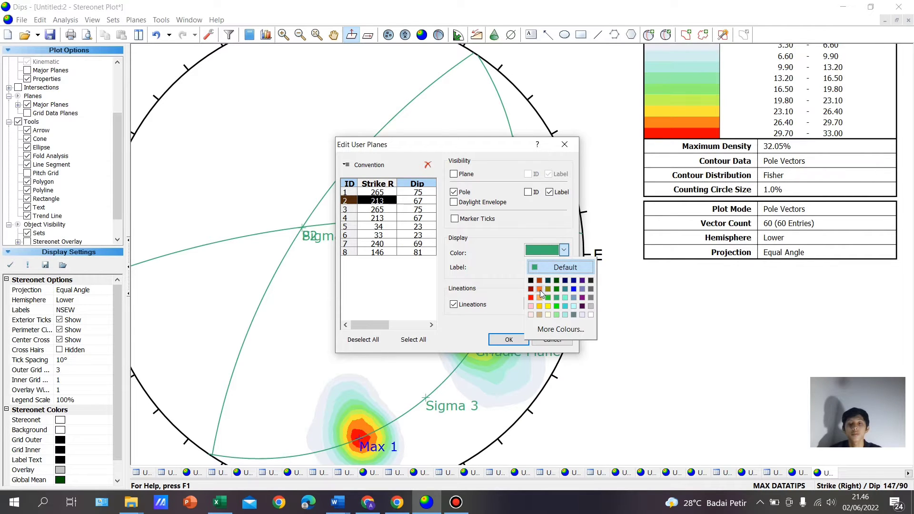
pyautogui.click(540, 289)
# Colour the user planes P1 blue and P2 orange to match their maxima
pyautogui.click(376, 210)
pyautogui.click(565, 250)
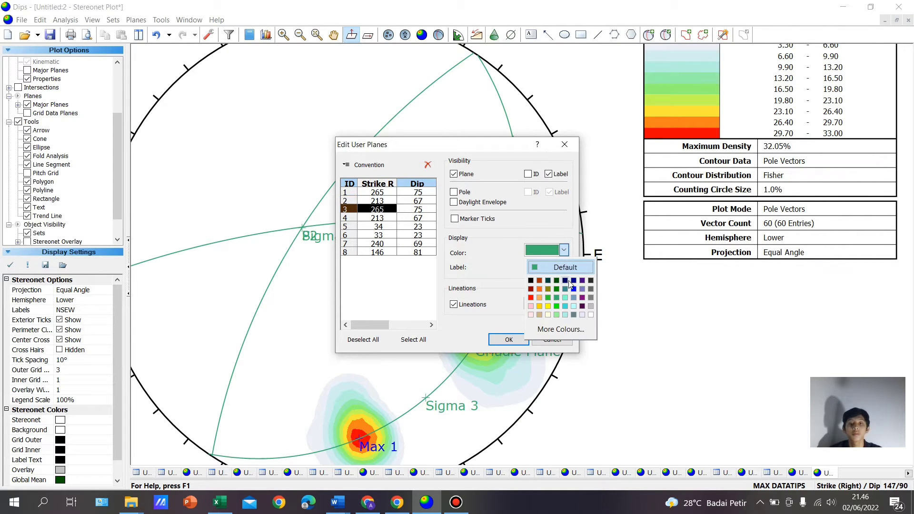
pyautogui.click(570, 282)
pyautogui.click(376, 218)
pyautogui.click(564, 250)
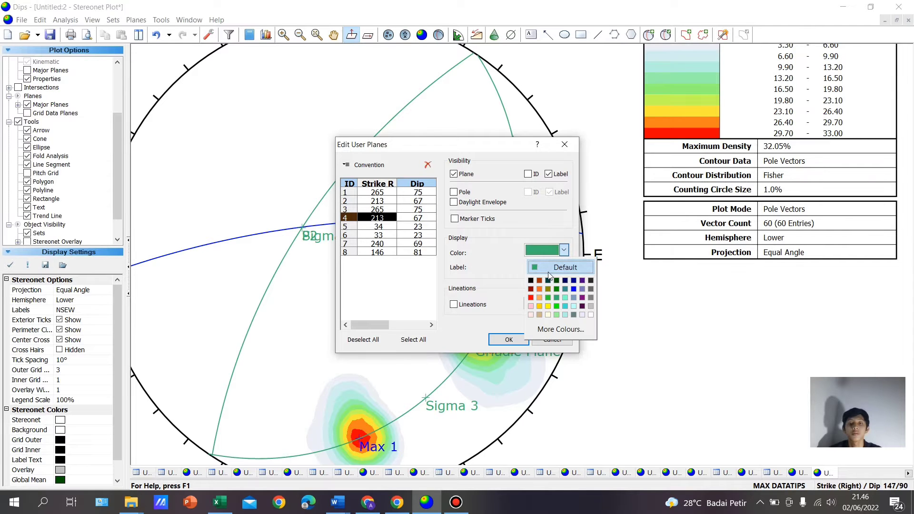
pyautogui.click(538, 289)
# Colour the Griddle Plane red and Sigma 2 aqua in the user planes list
pyautogui.click(377, 227)
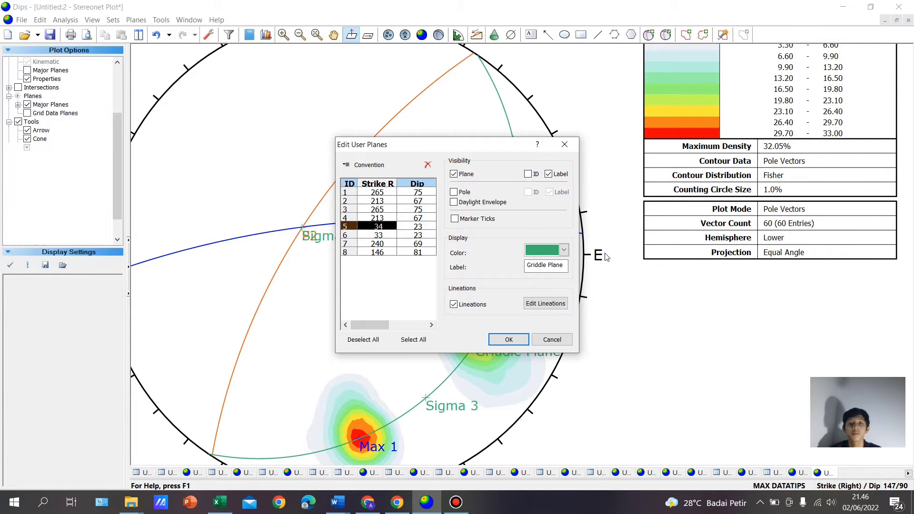
pyautogui.click(564, 250)
pyautogui.click(531, 297)
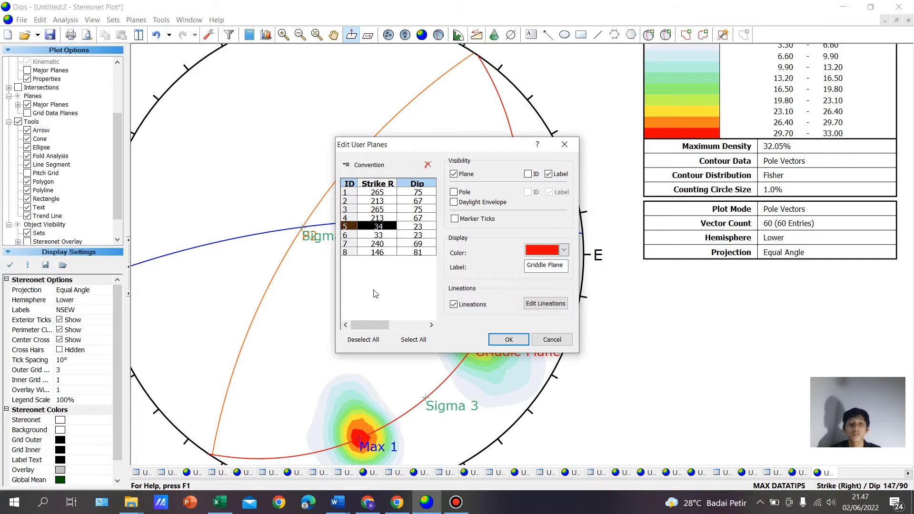
pyautogui.click(368, 234)
pyautogui.click(564, 250)
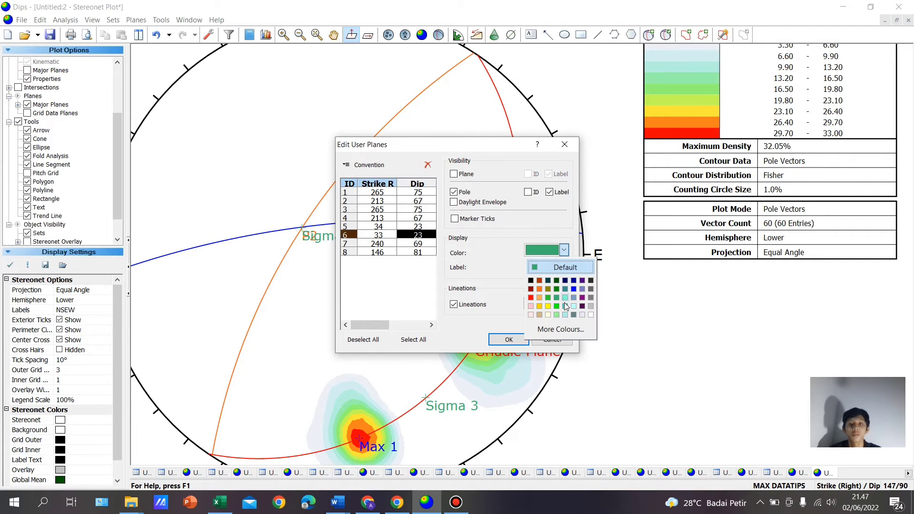
pyautogui.click(564, 298)
# Colour Sigma 3 purple and Sigma 1 blue-grey, and apply the user plane edits
pyautogui.click(377, 244)
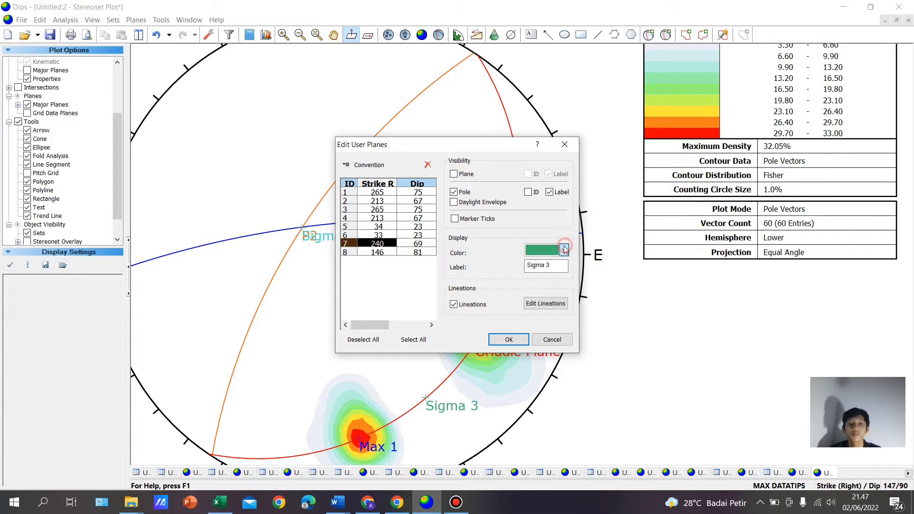
pyautogui.click(565, 250)
pyautogui.click(582, 298)
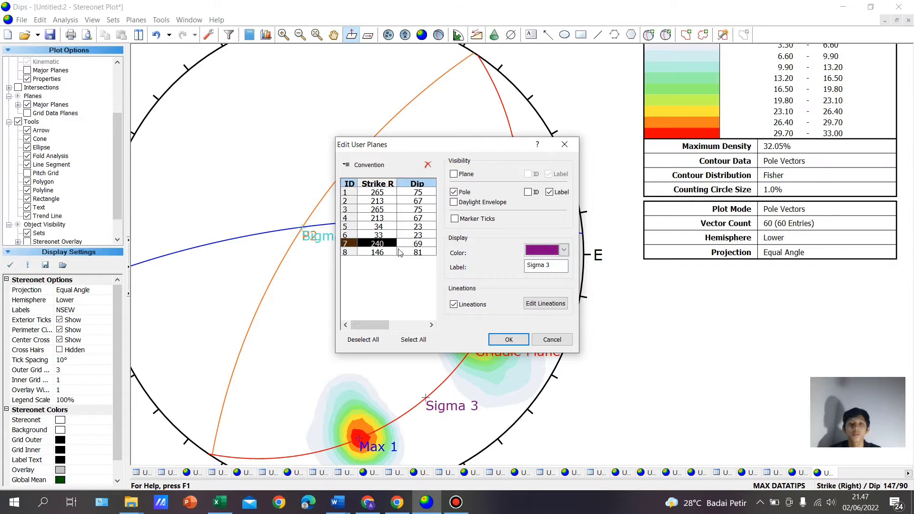
pyautogui.click(377, 252)
pyautogui.click(565, 249)
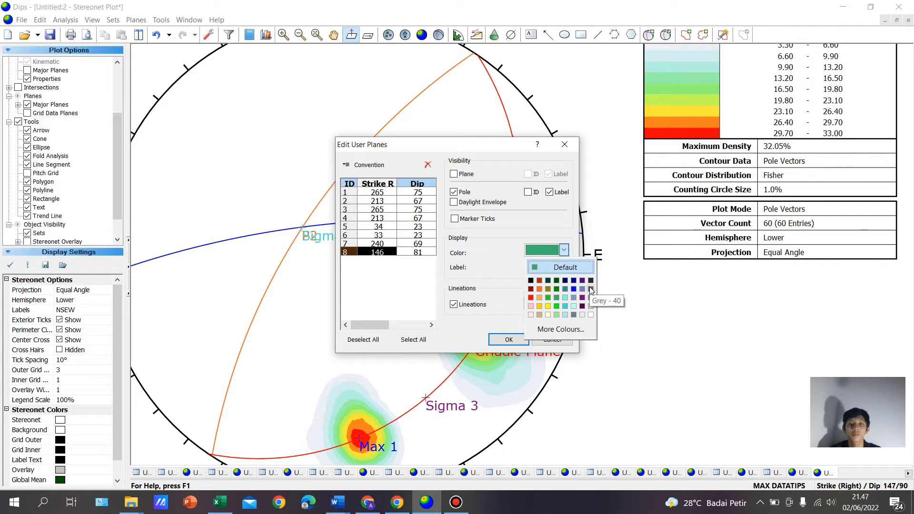
pyautogui.click(582, 289)
pyautogui.click(524, 336)
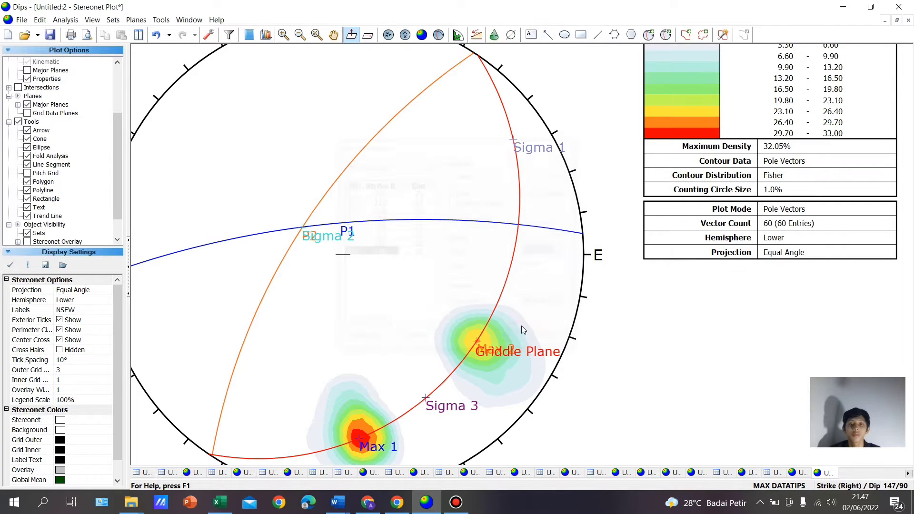
# Add the Major Planes table to the plot legend, keeping the Contour and Properties sections displayed
pyautogui.scroll(-1, 429, 224)
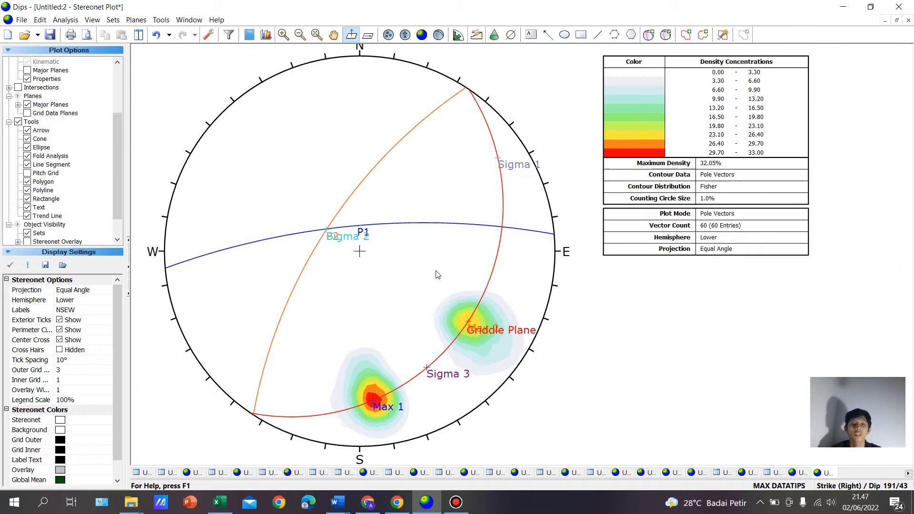
pyautogui.scroll(1, 436, 271)
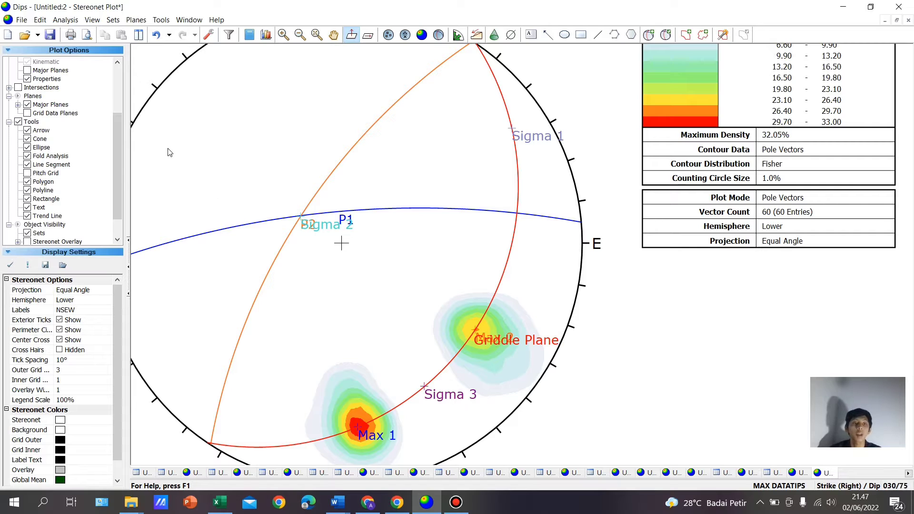
pyautogui.click(122, 164)
pyautogui.moveTo(121, 163); pyautogui.dragTo(117, 117)
pyautogui.click(18, 114)
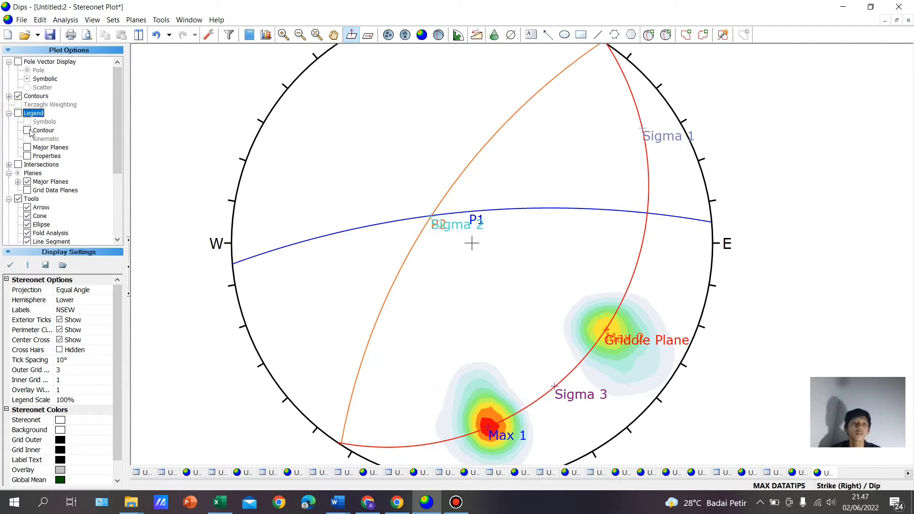
pyautogui.click(28, 147)
pyautogui.click(28, 130)
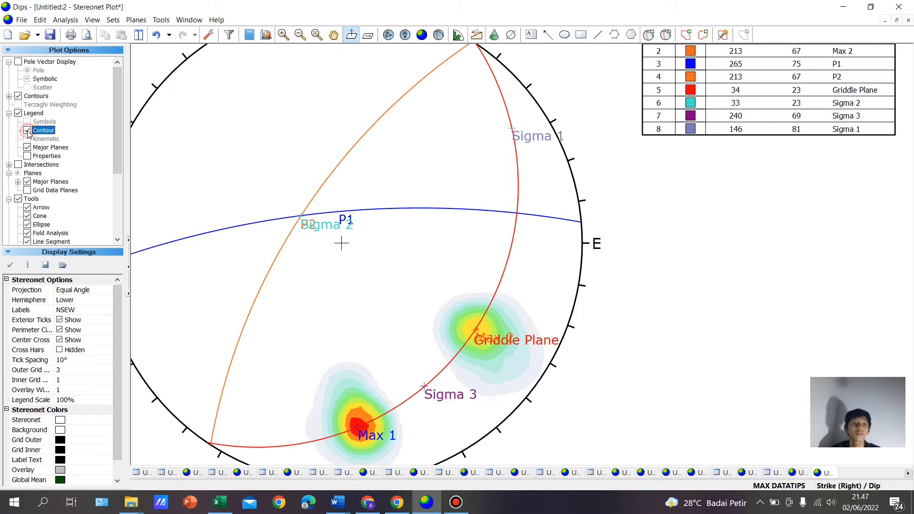
pyautogui.click(28, 156)
pyautogui.scroll(-2, 419, 277)
pyautogui.scroll(3, 208, 367)
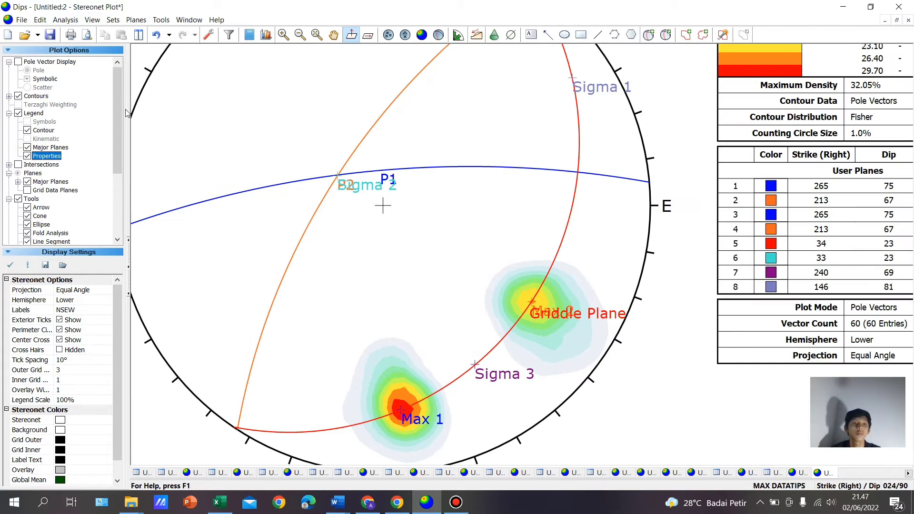
# Show the stereonet overlay and set it to the Equatorial grid
pyautogui.moveTo(118, 114); pyautogui.dragTo(98, 182)
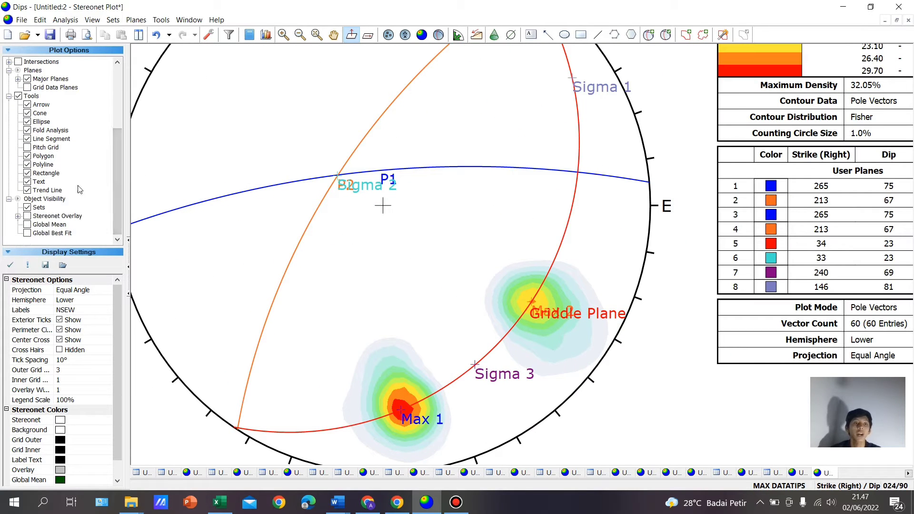
pyautogui.click(27, 216)
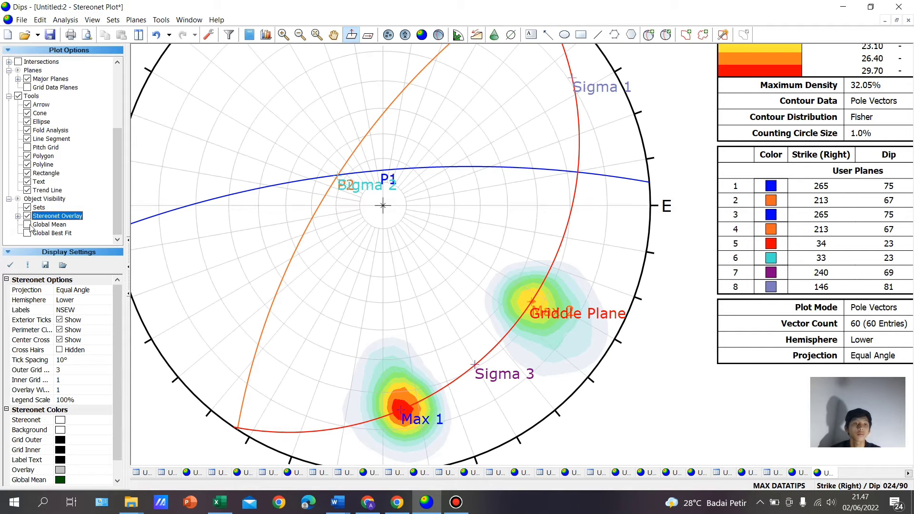
pyautogui.click(17, 216)
pyautogui.click(36, 225)
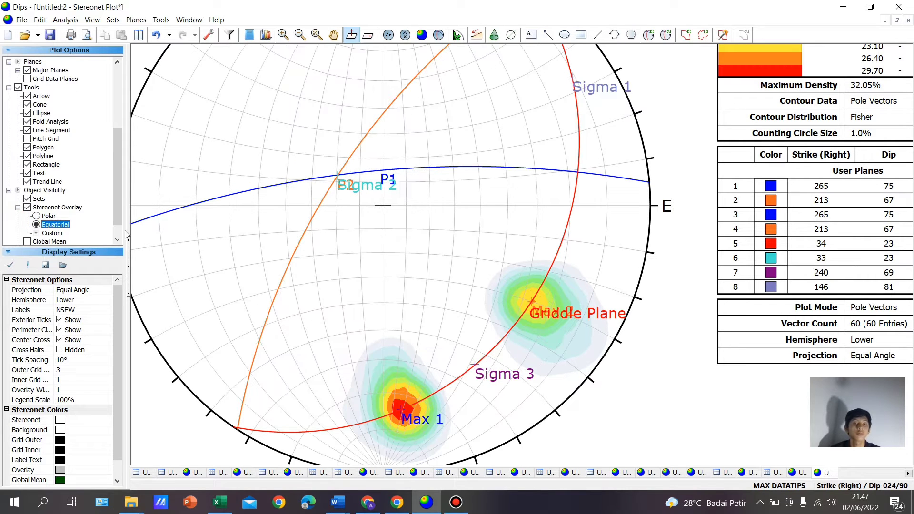
pyautogui.scroll(-4, 359, 292)
pyautogui.scroll(1, 422, 350)
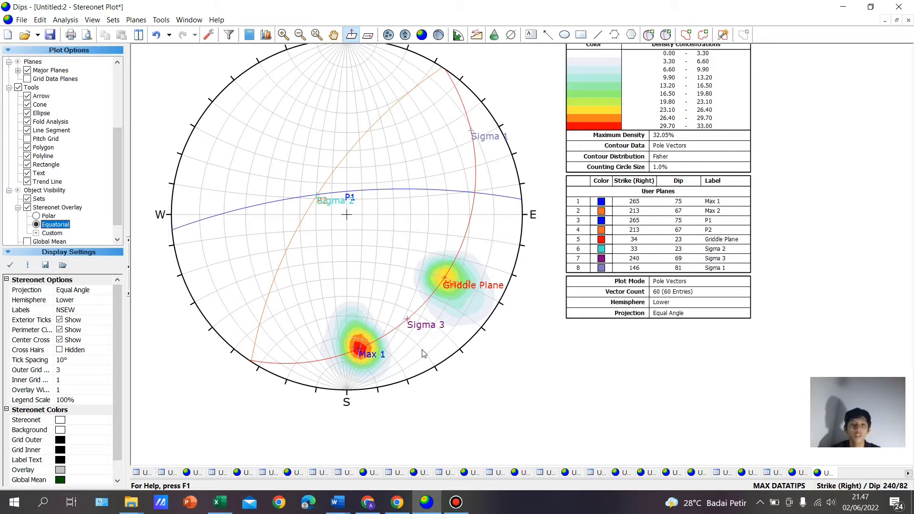
pyautogui.scroll(2, 568, 329)
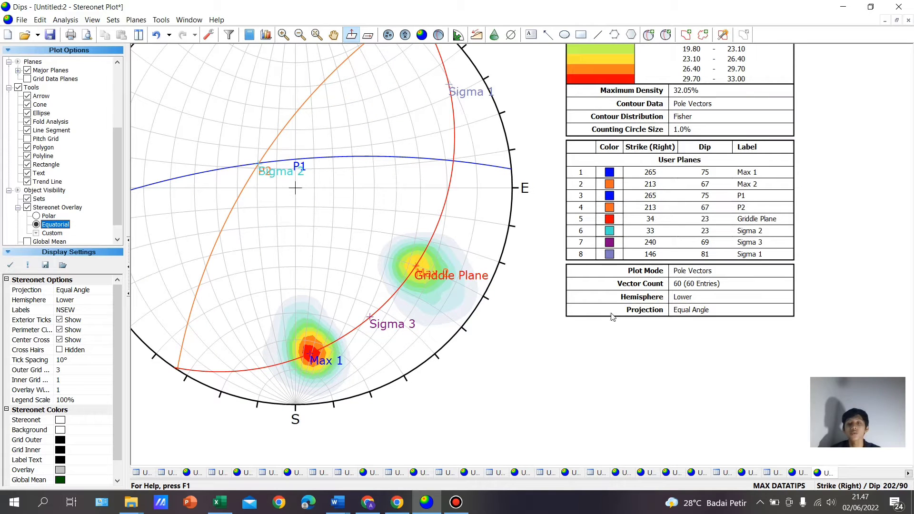
# Switch the orientation convention of the stereonet plot to Trend / Plunge
pyautogui.click(846, 486)
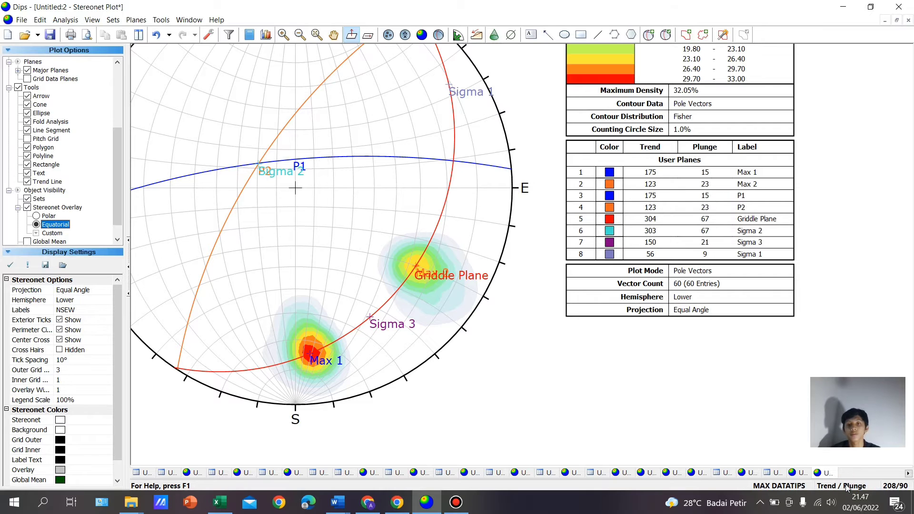
pyautogui.scroll(-2, 404, 350)
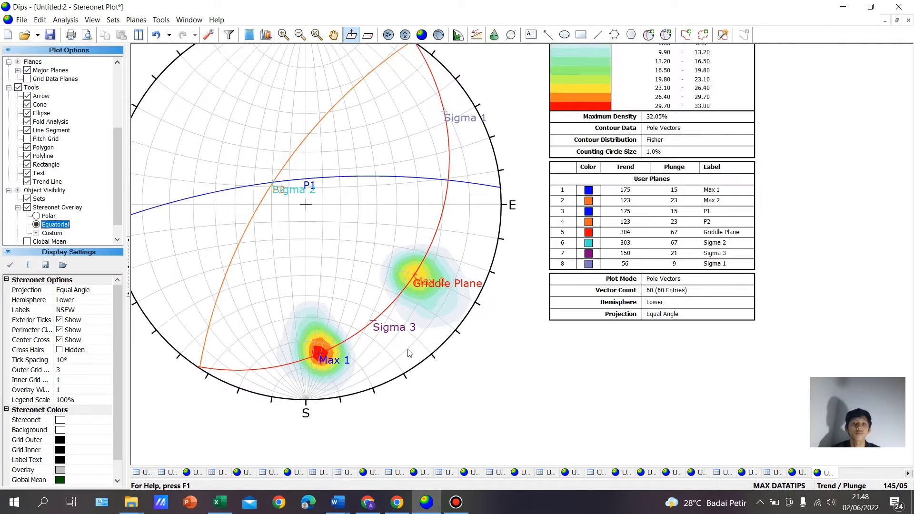
pyautogui.click(334, 34)
pyautogui.moveTo(364, 129); pyautogui.dragTo(421, 187)
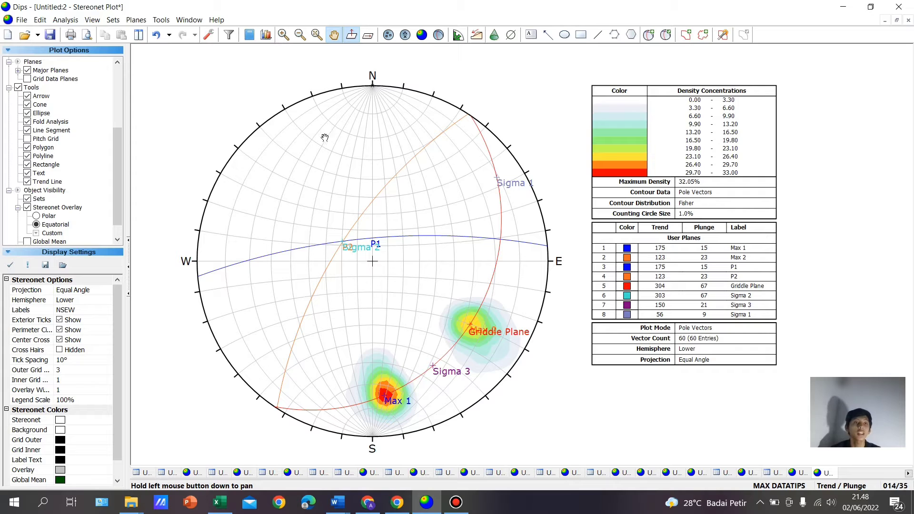
# Export the stereonet plot as a JPEG image named "data kekar 1" in the Dips folder
pyautogui.click(38, 19)
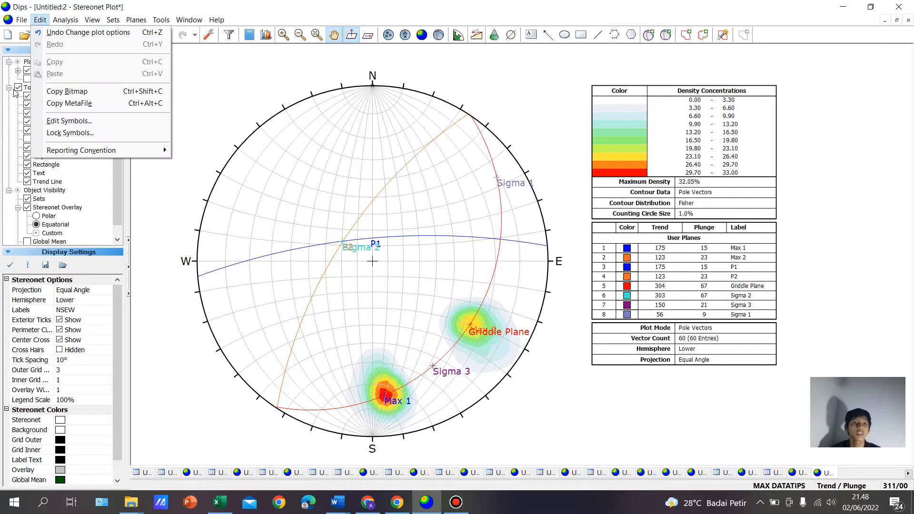
pyautogui.click(11, 30)
pyautogui.click(21, 19)
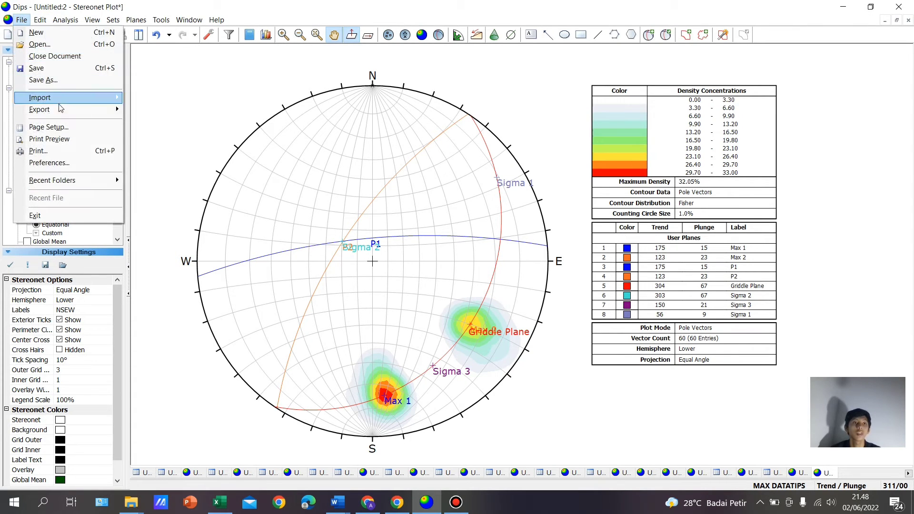
pyautogui.moveTo(62, 110)
pyautogui.click(157, 121)
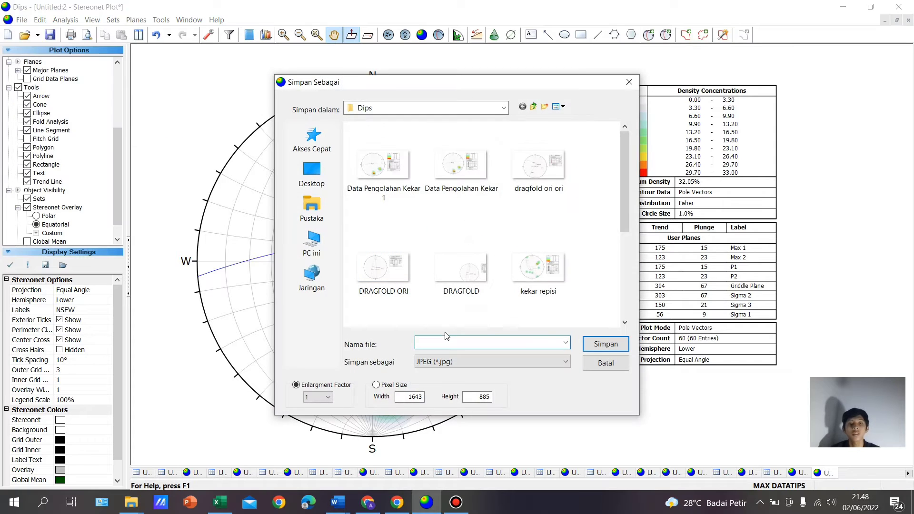
pyautogui.write('da')
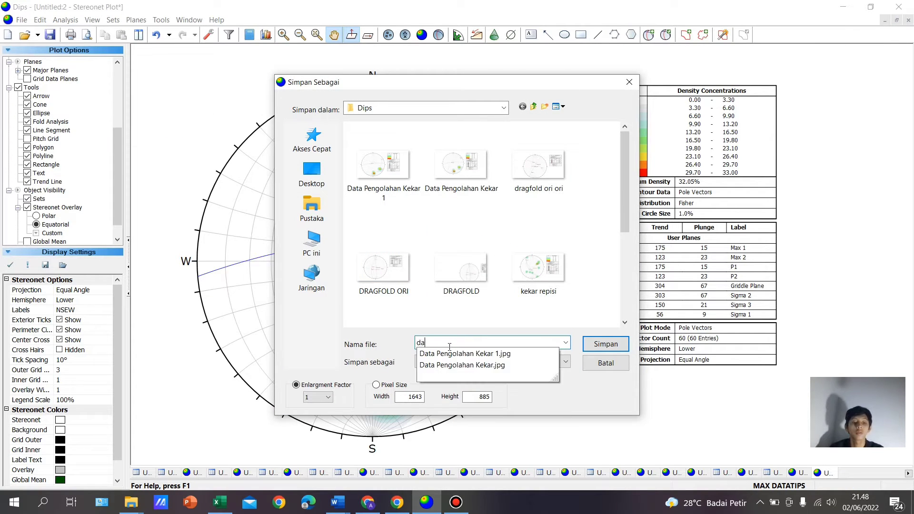
pyautogui.write('ta keka')
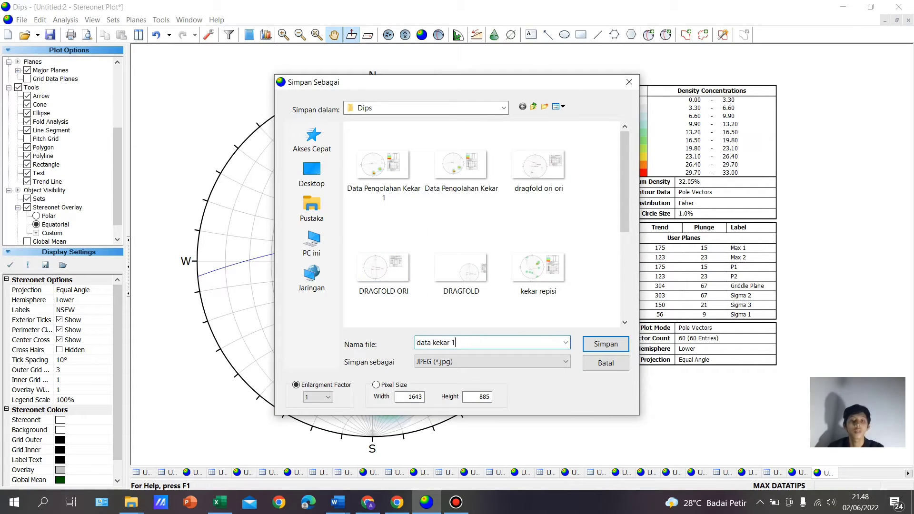
pyautogui.write('r 1')
pyautogui.click(622, 348)
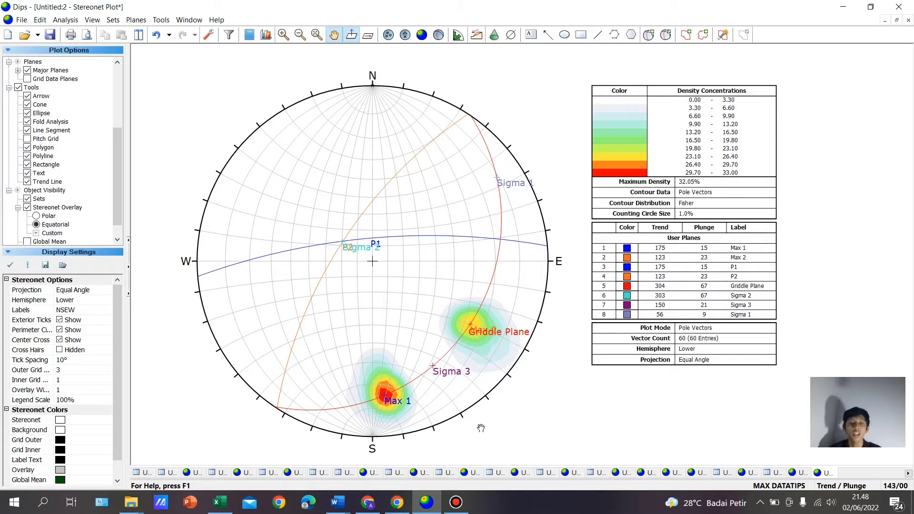
# Switch to Excel and copy the converted strike and dip values in D2:E11 of the Lipatan sheet
pyautogui.moveTo(369, 505)
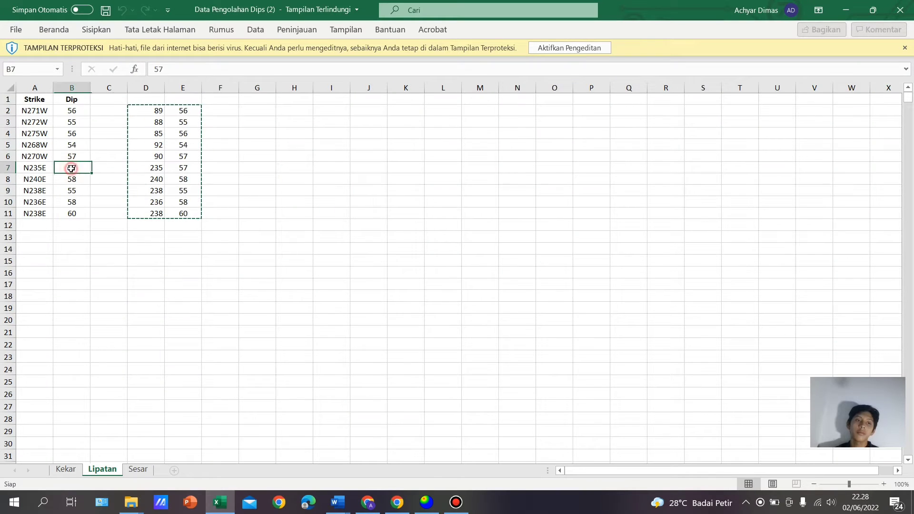
pyautogui.press('Escape')
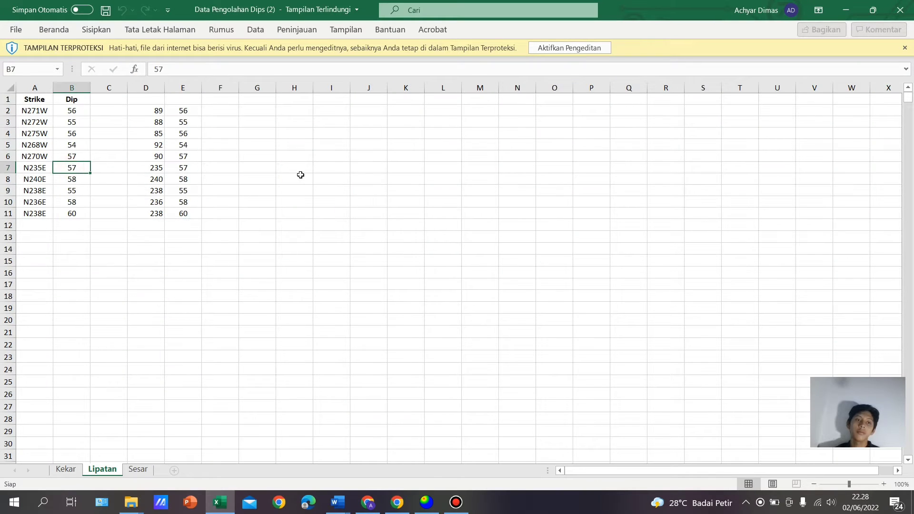
pyautogui.click(337, 176)
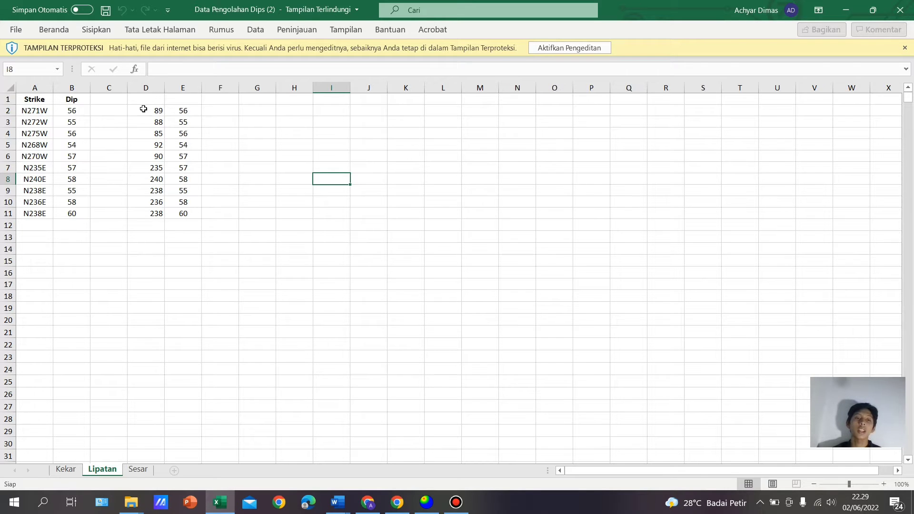
pyautogui.moveTo(143, 109); pyautogui.dragTo(184, 213)
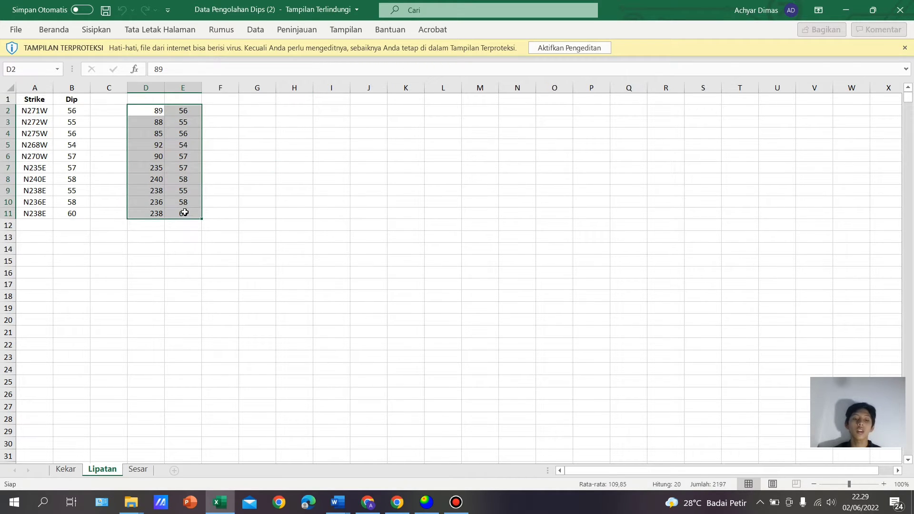
pyautogui.hotkey('ctrl', 'c')
pyautogui.click(427, 503)
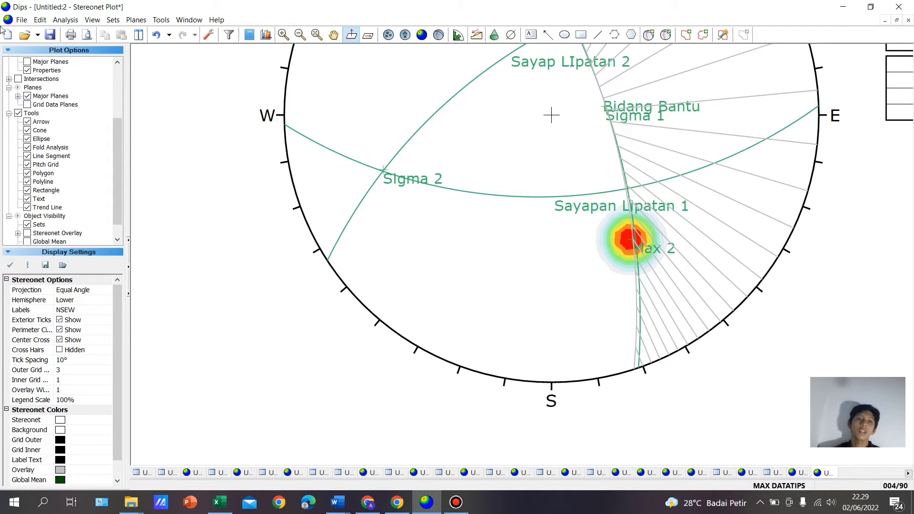
pyautogui.click(6, 34)
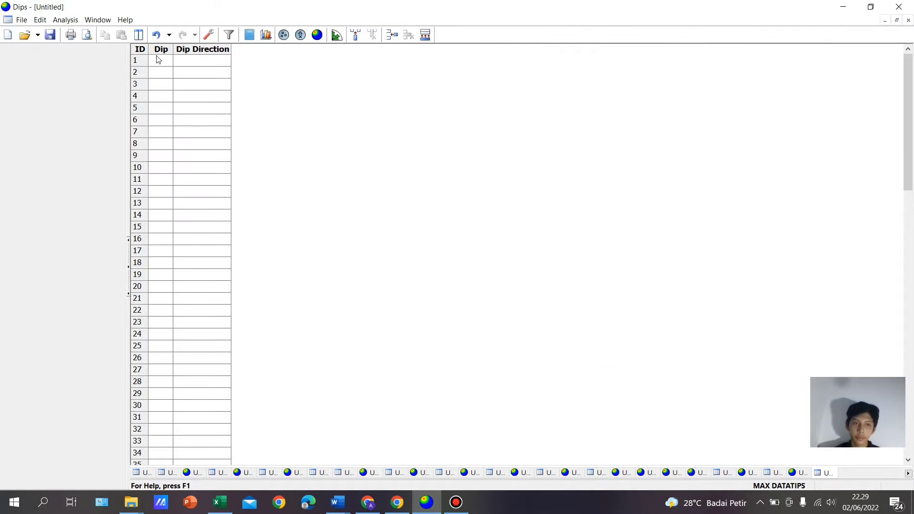
pyautogui.click(159, 61)
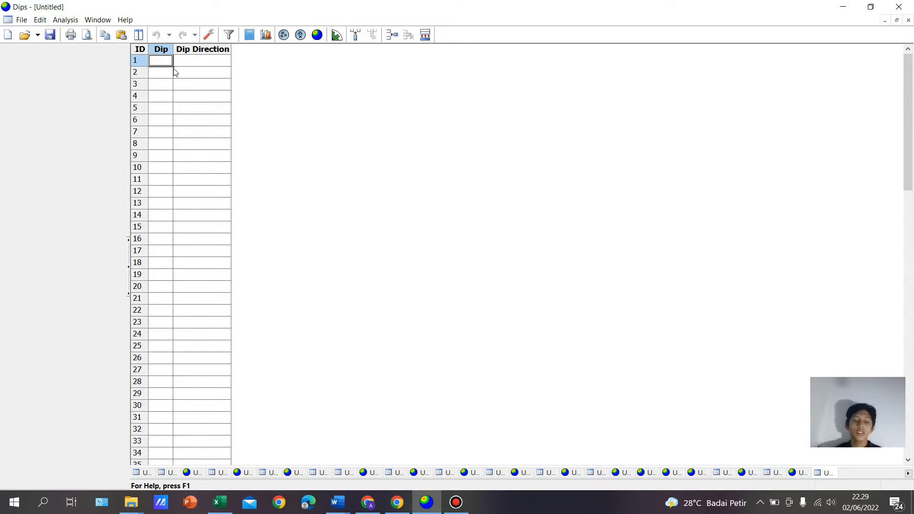
pyautogui.hotkey('ctrl', 'v')
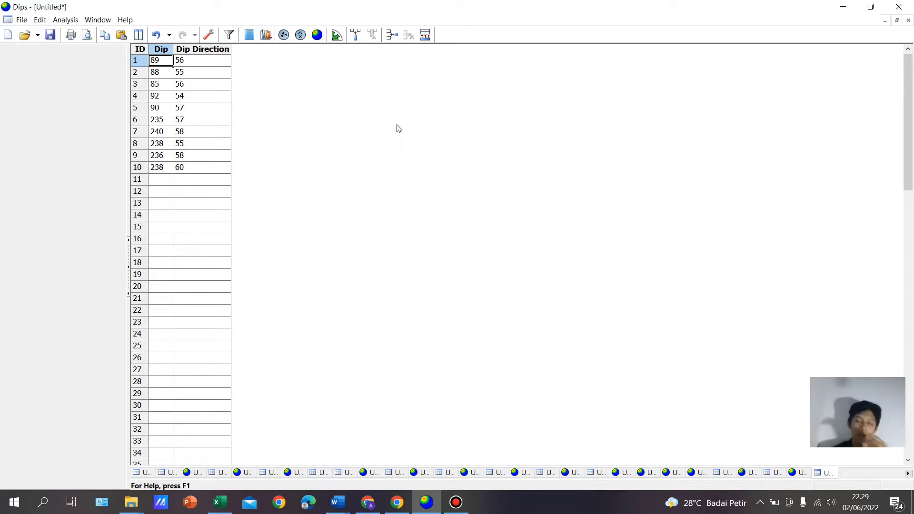
pyautogui.hotkey('ctrl', 'z')
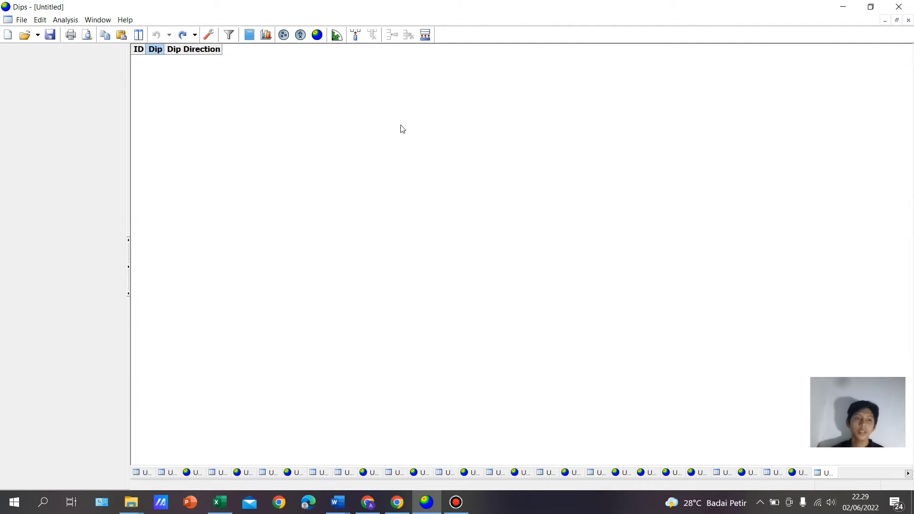
# Create a new blank Dips document and fill its grid with the values copied from D2:E11 of Excel's Lipatan sheet
pyautogui.click(7, 35)
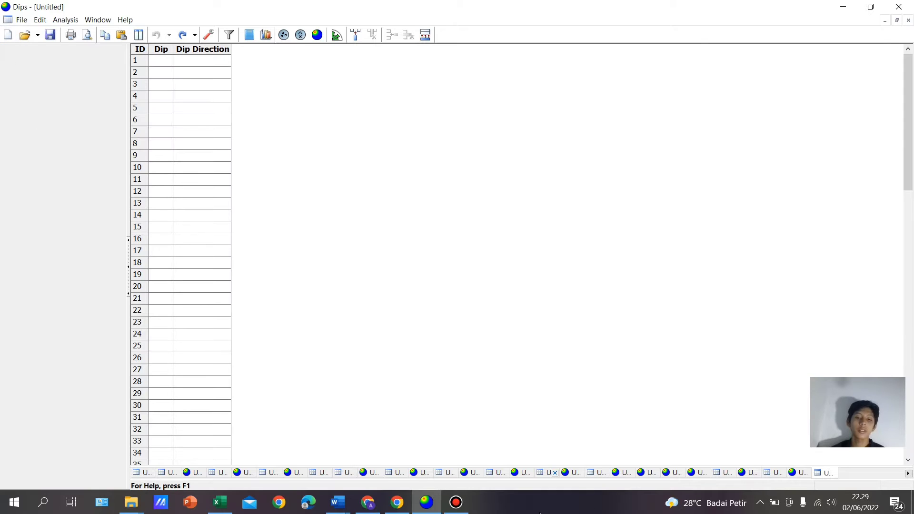
pyautogui.click(219, 502)
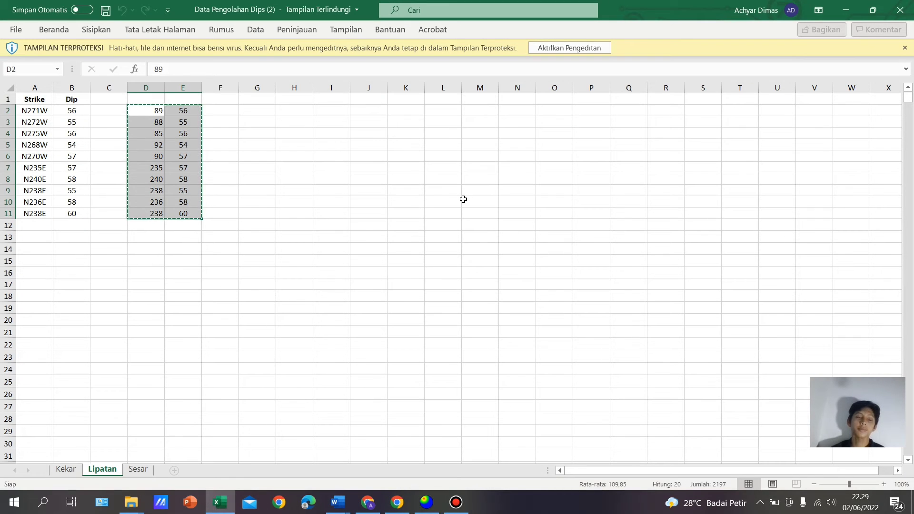
pyautogui.click(288, 220)
pyautogui.click(260, 205)
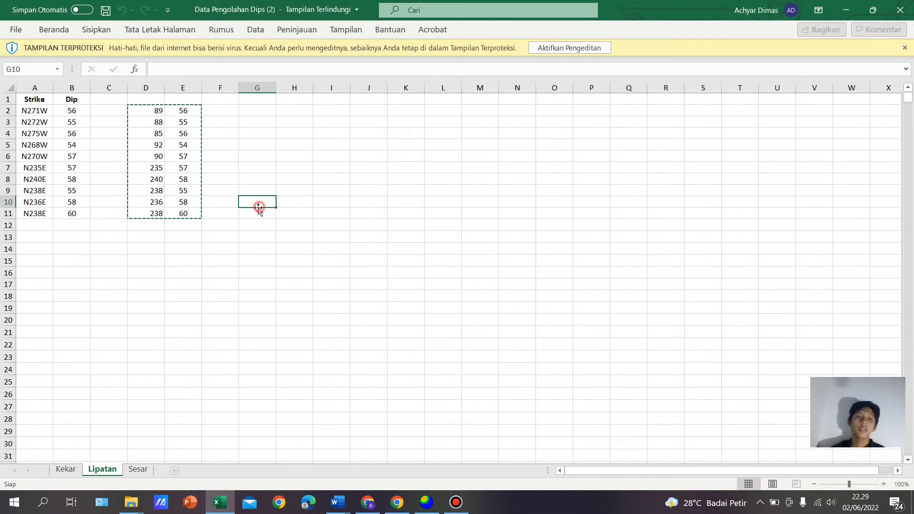
pyautogui.doubleClick(240, 242)
pyautogui.doubleClick(257, 193)
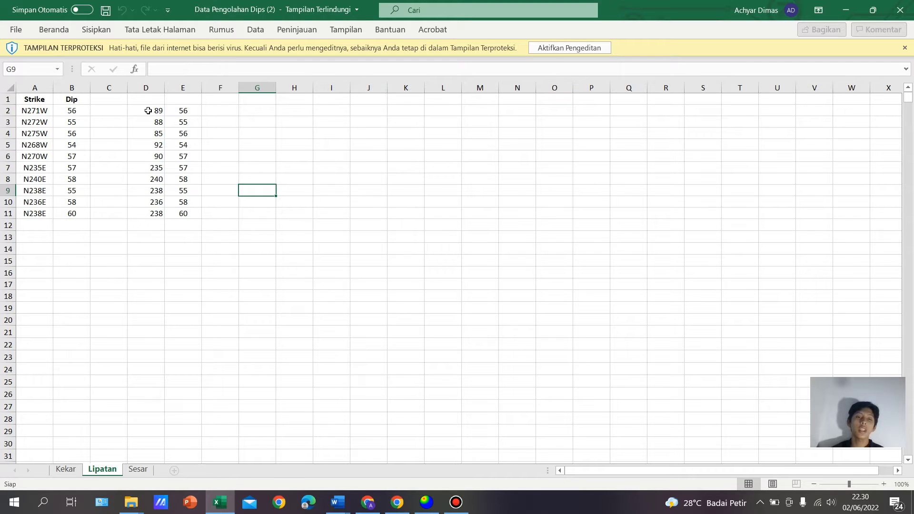
pyautogui.moveTo(149, 111); pyautogui.dragTo(188, 219)
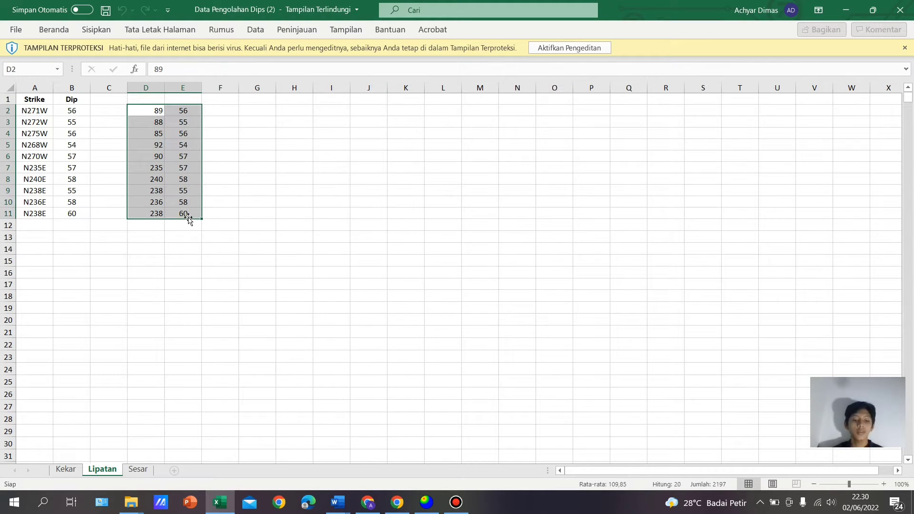
pyautogui.hotkey('ctrl', 'c')
pyautogui.click(426, 502)
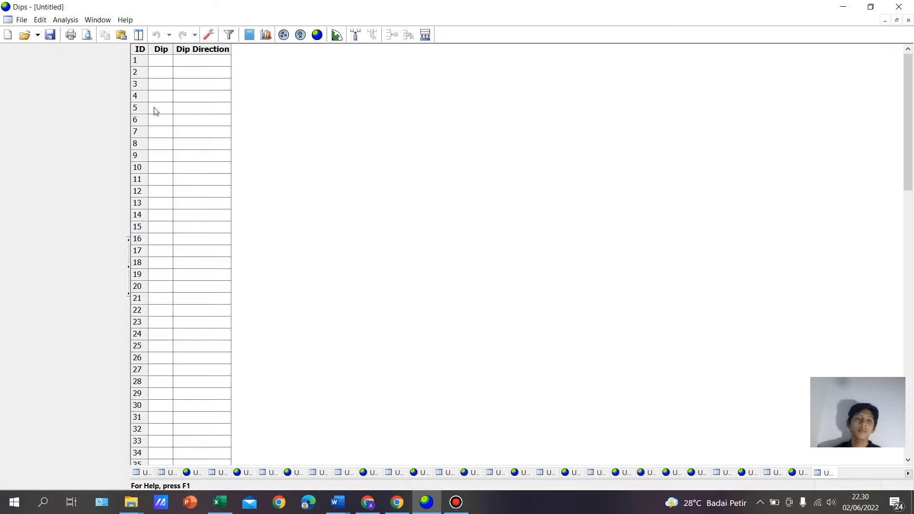
pyautogui.click(161, 61)
pyautogui.hotkey('ctrl', 'v')
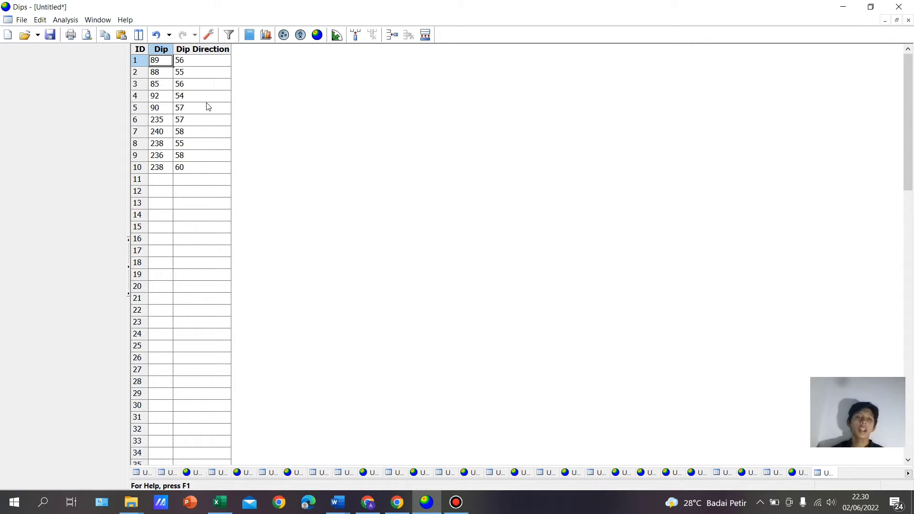
# Set the project's global orientation format to Strike (Right) / Dip and generate the stereonet contour plot
pyautogui.click(208, 34)
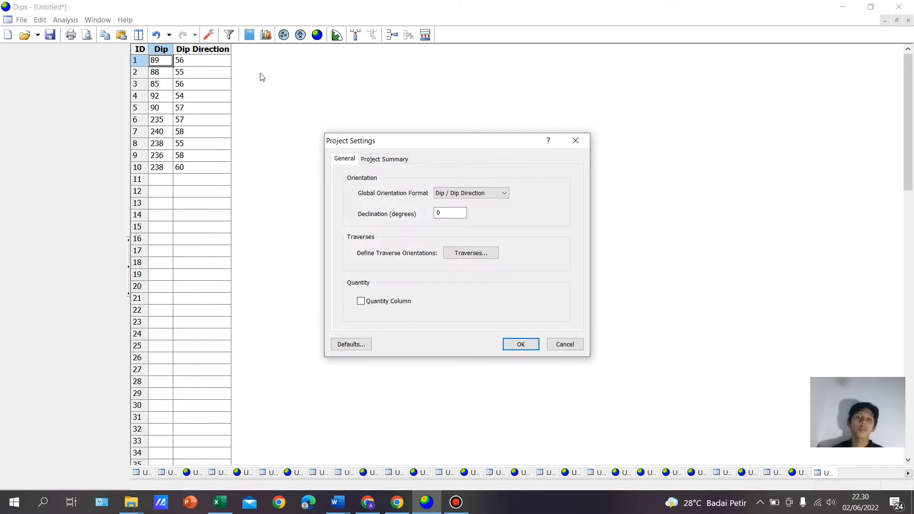
pyautogui.click(469, 193)
pyautogui.click(457, 206)
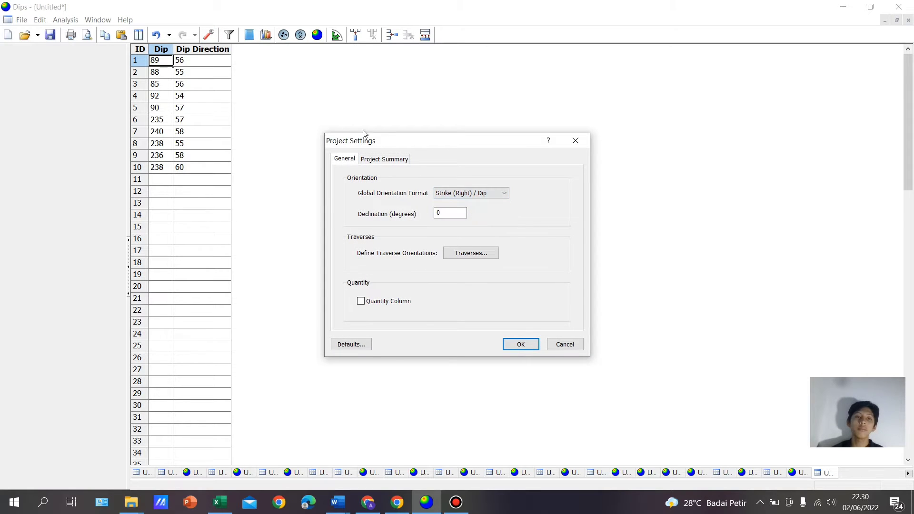
pyautogui.click(530, 347)
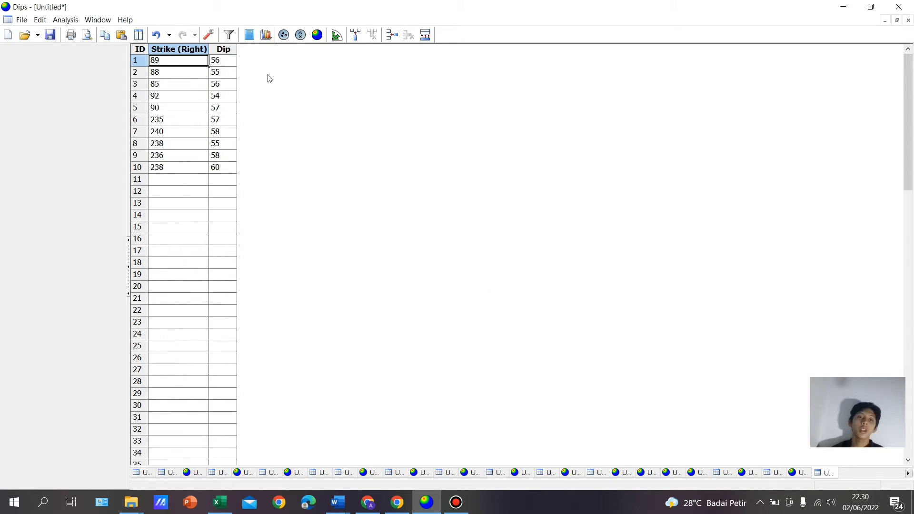
pyautogui.click(317, 35)
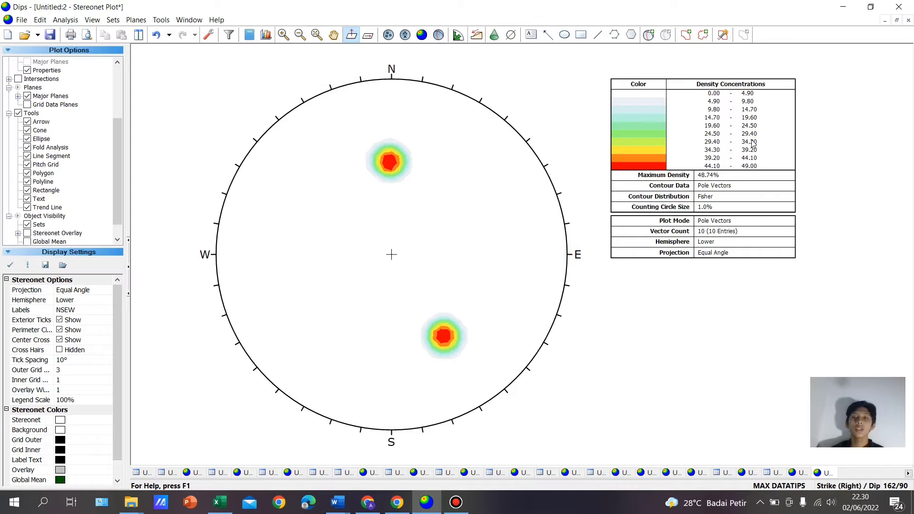
# Add a user plane at the northern pole concentration, 89/56, labelled "Max 1", with its plane and ID hidden
pyautogui.click(653, 36)
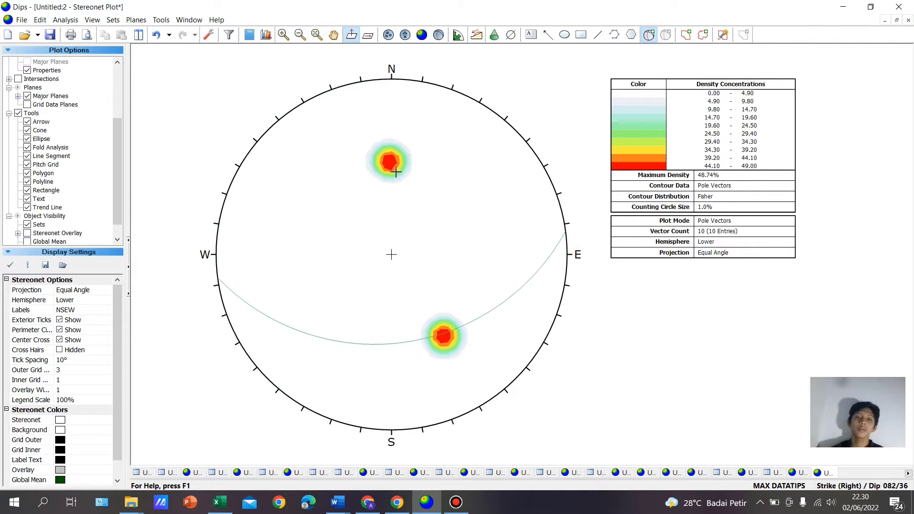
pyautogui.click(390, 162)
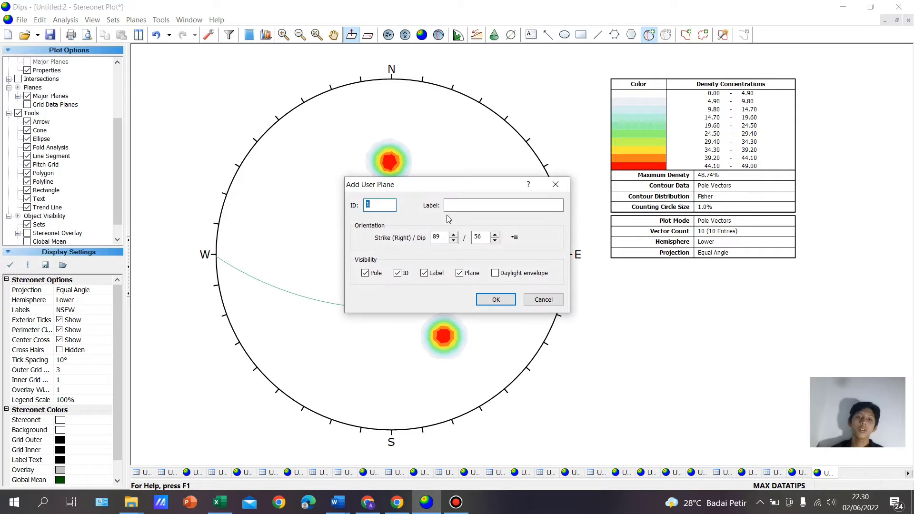
pyautogui.press('Tab')
pyautogui.write('Ma')
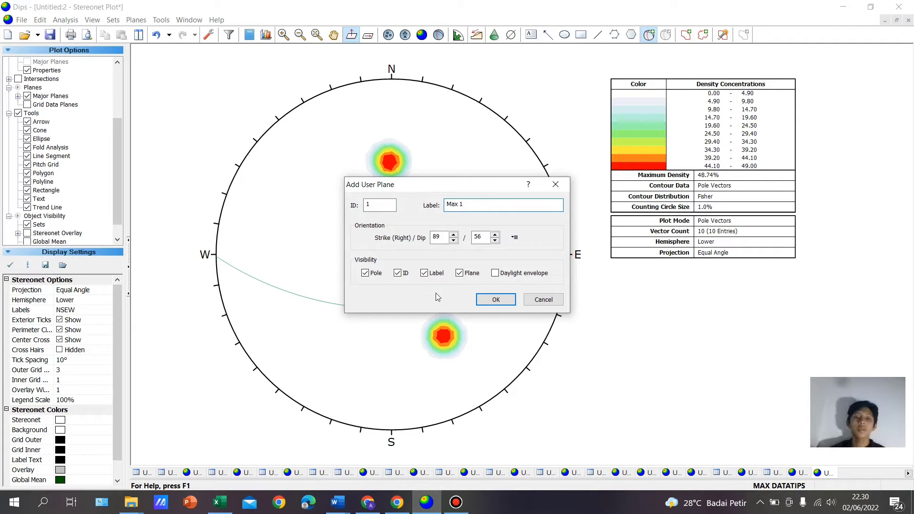
pyautogui.click(459, 272)
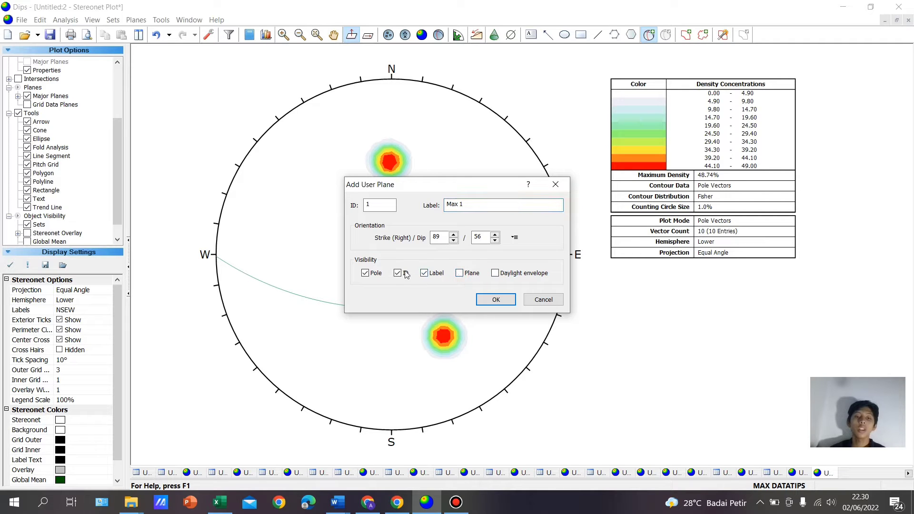
pyautogui.click(399, 273)
pyautogui.click(496, 300)
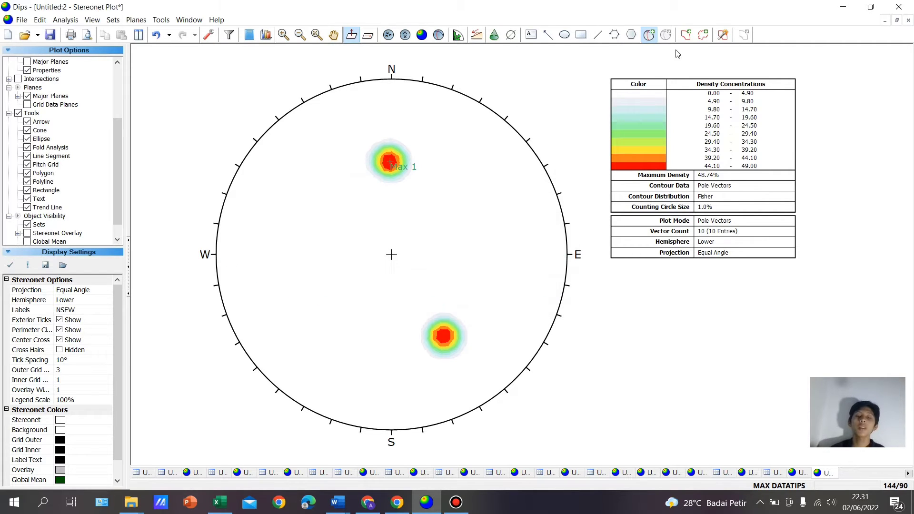
# Add a user plane at the southeastern pole concentration, 236/58, labelled "Max 2", showing only its pole and label
pyautogui.click(632, 35)
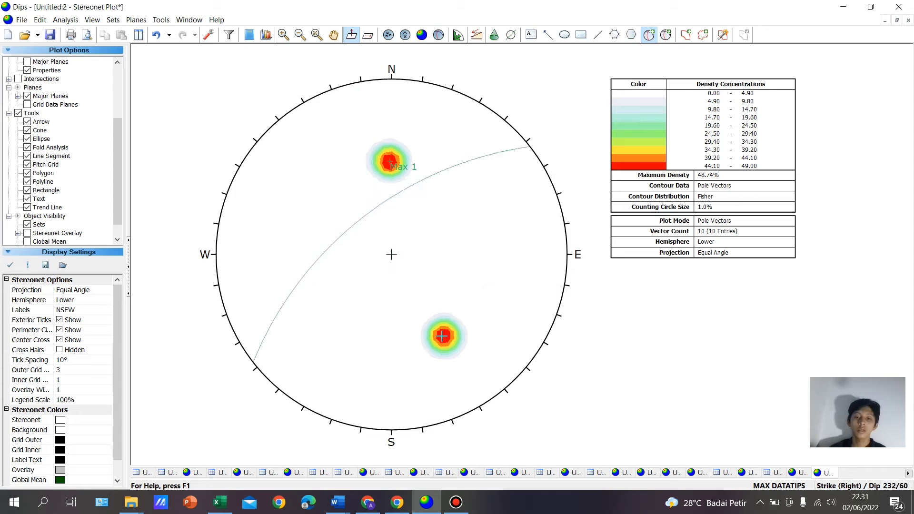
pyautogui.click(439, 333)
pyautogui.click(459, 203)
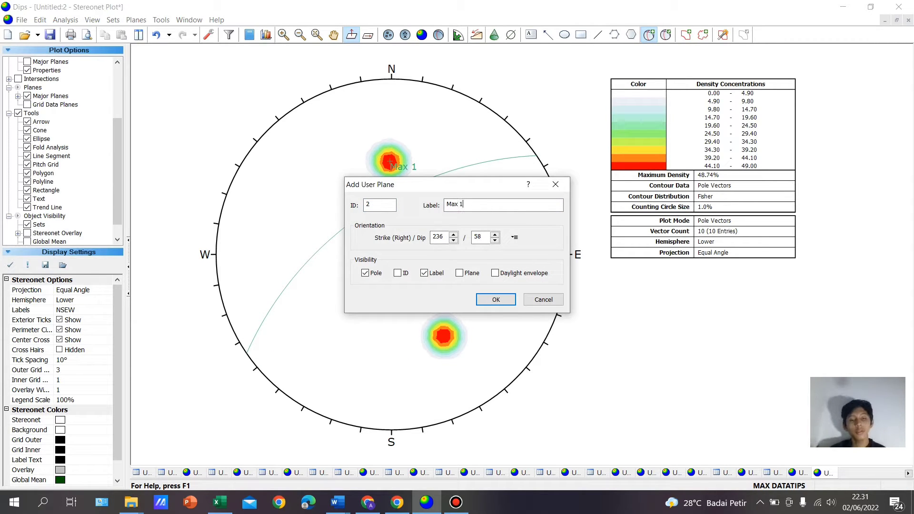
pyautogui.click(502, 304)
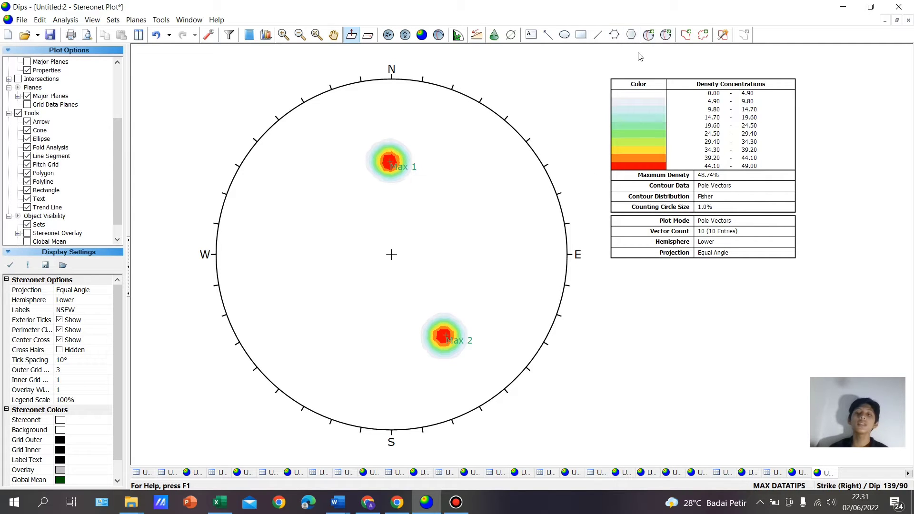
# Add a user plane at the Max 1 pole, 90/55, labelled "Sayap Lipatan 1", with the pole hidden and the plane shown
pyautogui.click(649, 35)
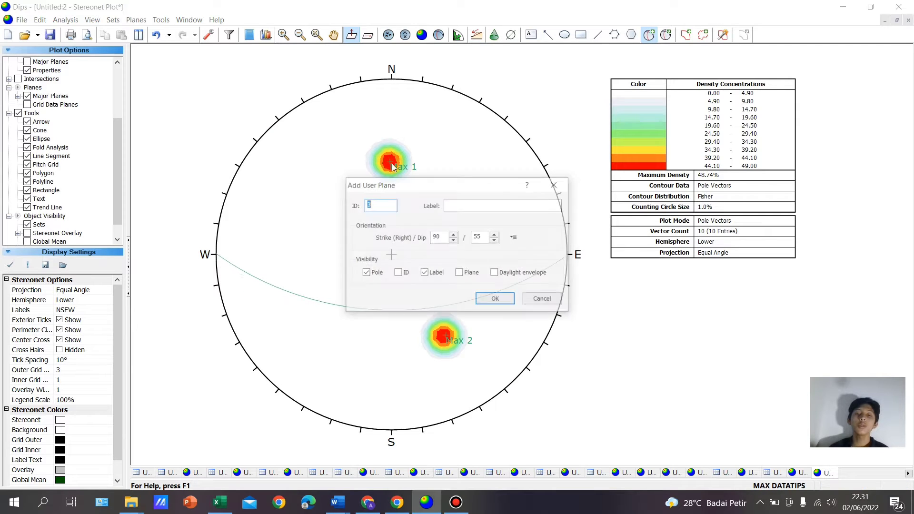
pyautogui.click(392, 163)
pyautogui.click(451, 206)
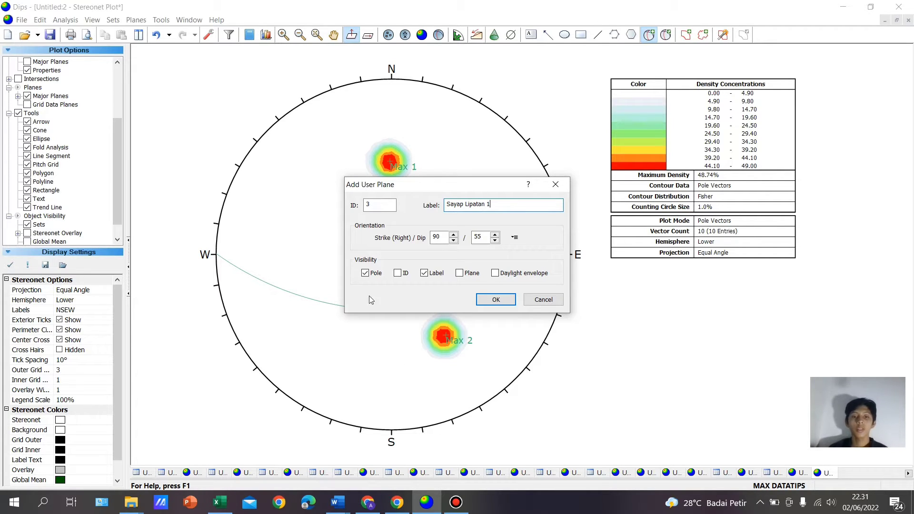
pyautogui.click(365, 273)
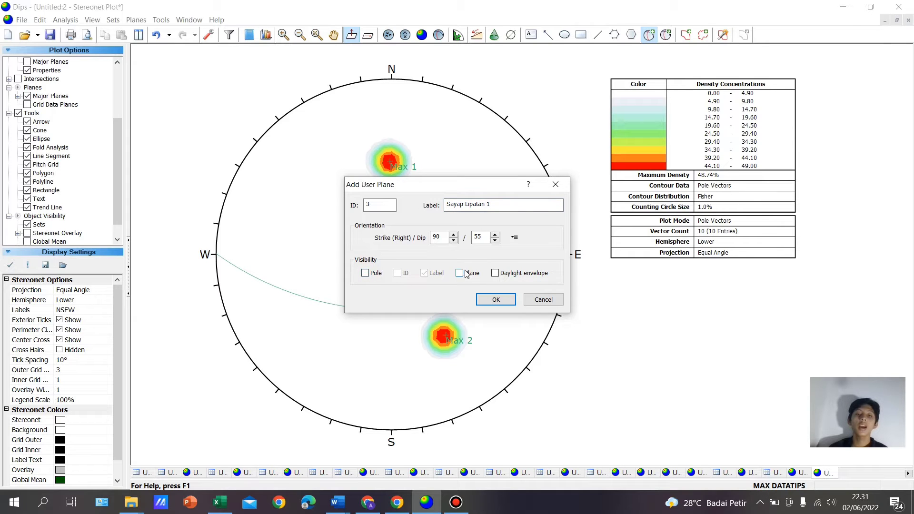
pyautogui.click(459, 272)
pyautogui.click(495, 299)
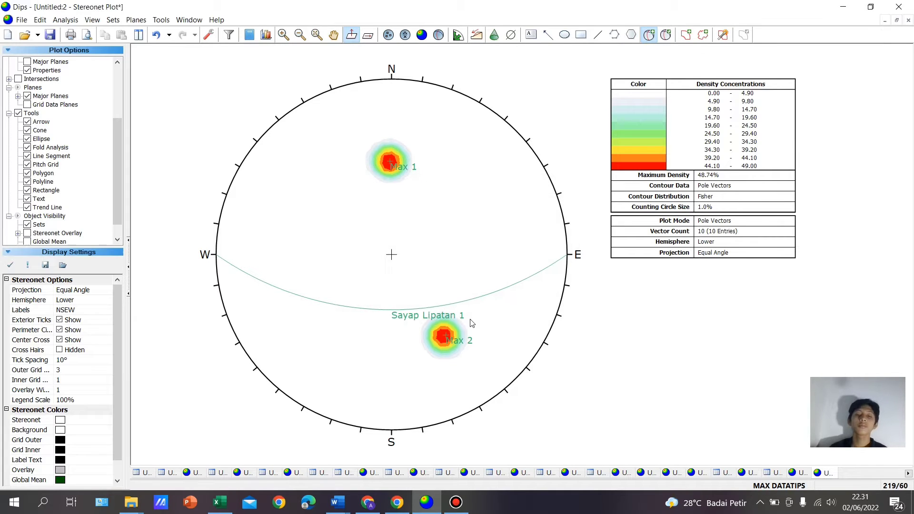
# Add a user plane at the Max 2 pole, 236/59, labelled "Sayapa Lipatan 2", showing its plane and label
pyautogui.click(648, 35)
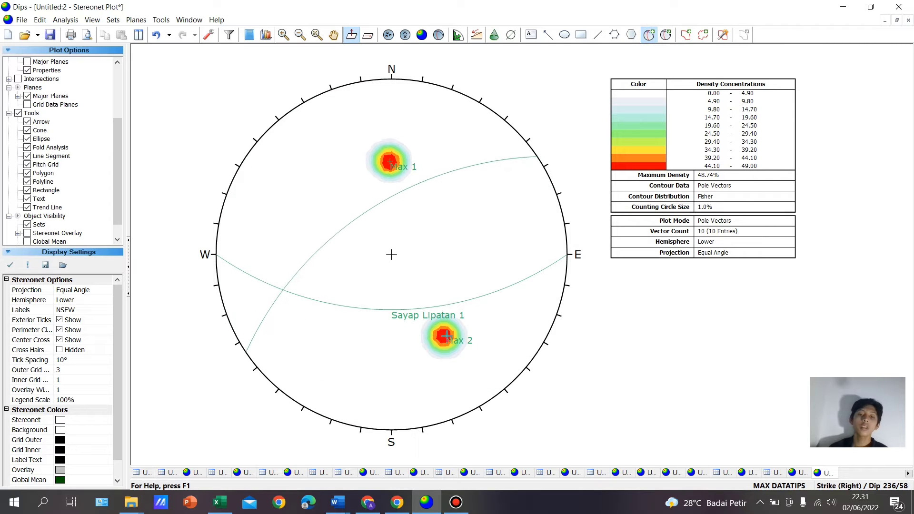
pyautogui.click(446, 336)
pyautogui.click(480, 204)
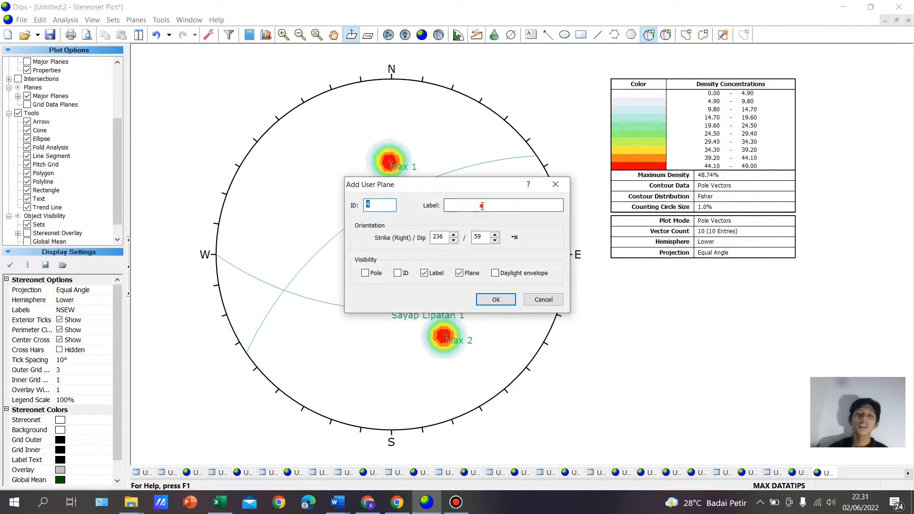
pyautogui.write('Sayapa Lipatan 2')
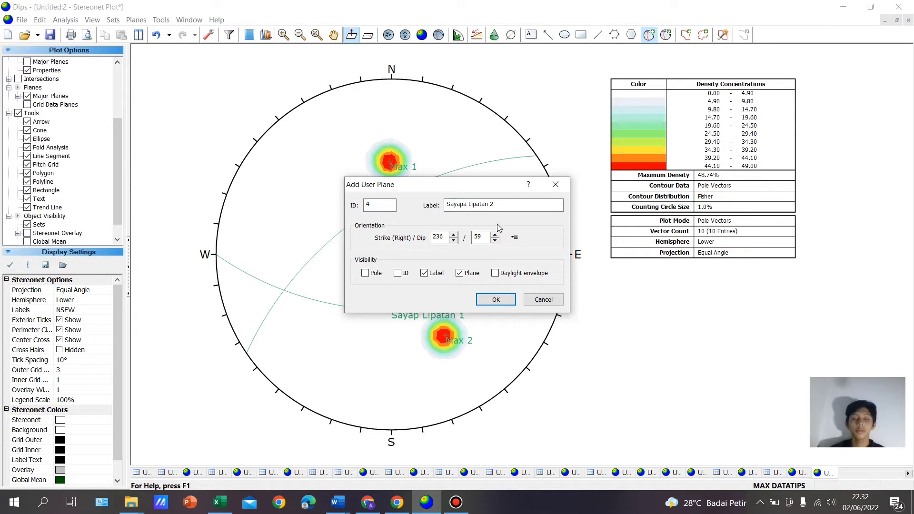
pyautogui.click(493, 301)
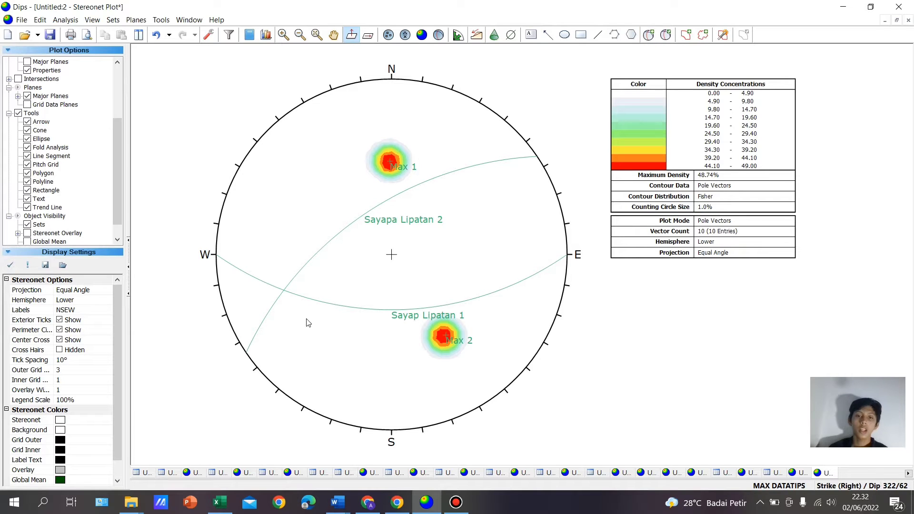
# Correct the label of user plane 4 to "Sayap Lipatan 2"
pyautogui.click(666, 34)
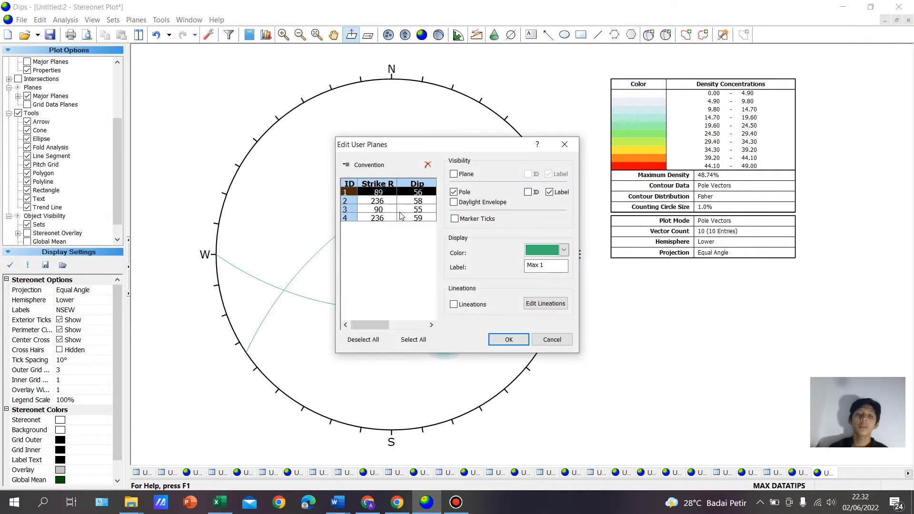
pyautogui.click(377, 217)
pyautogui.click(546, 265)
pyautogui.press('BackSpace')
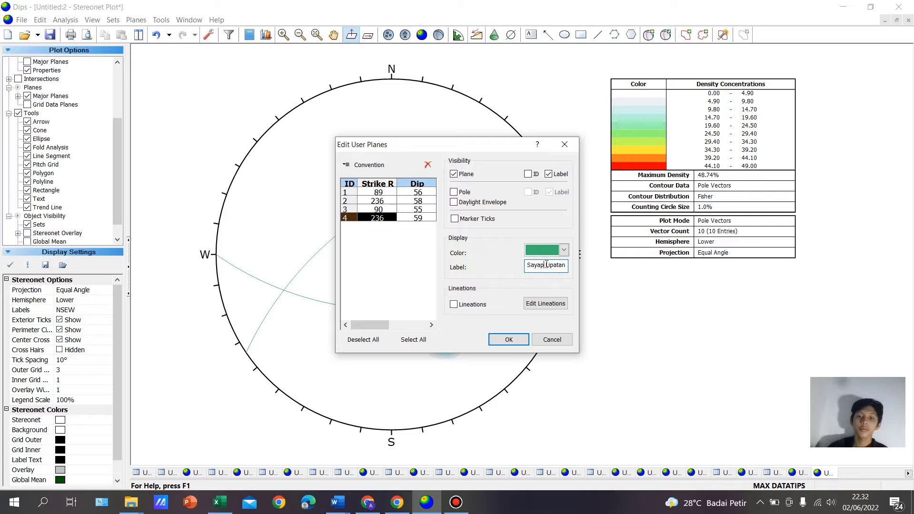
pyautogui.click(508, 340)
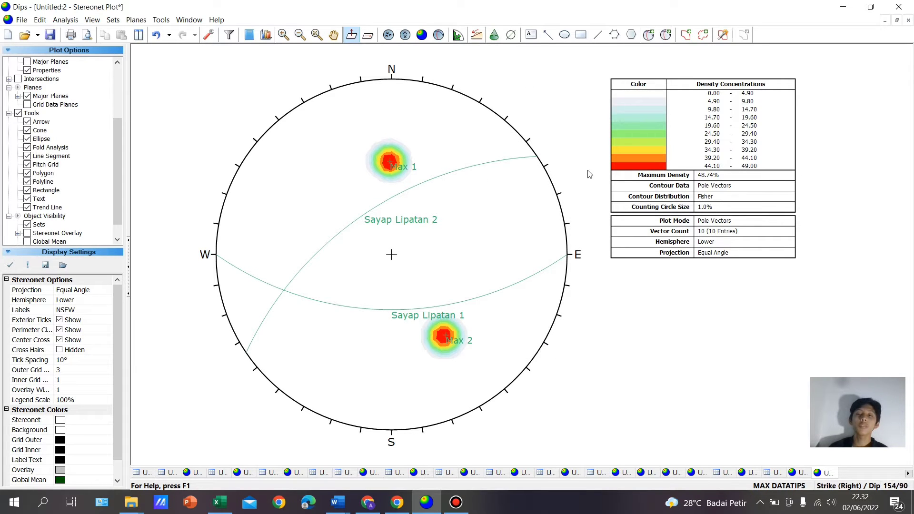
# Add a user plane with its pole at the fold-limb intersection, 342/66, labelled "Bidang Bantu", showing its plane and label
pyautogui.click(648, 34)
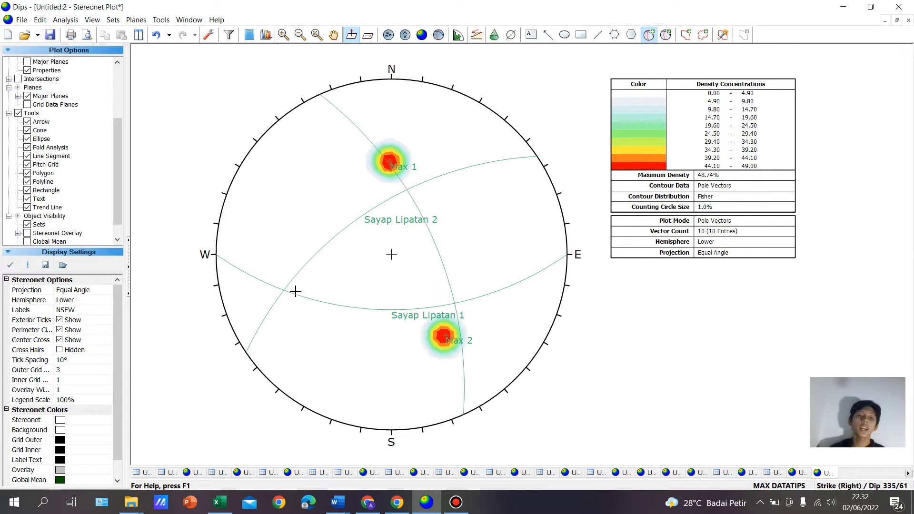
pyautogui.scroll(2, 265, 289)
pyautogui.scroll(1, 282, 293)
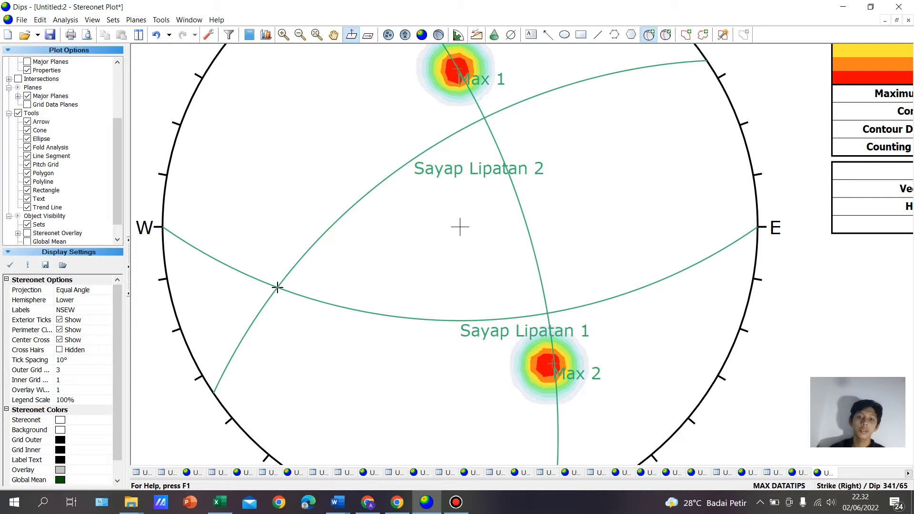
pyautogui.click(278, 287)
pyautogui.click(490, 206)
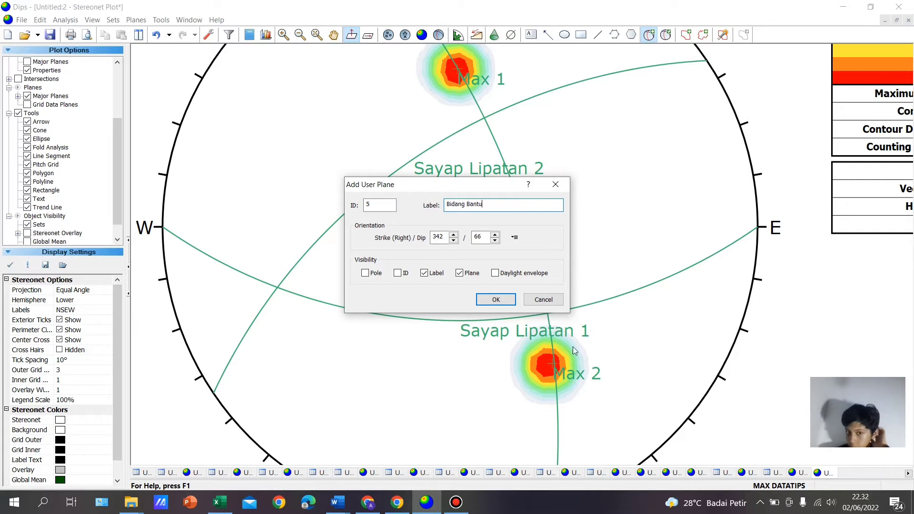
pyautogui.click(496, 299)
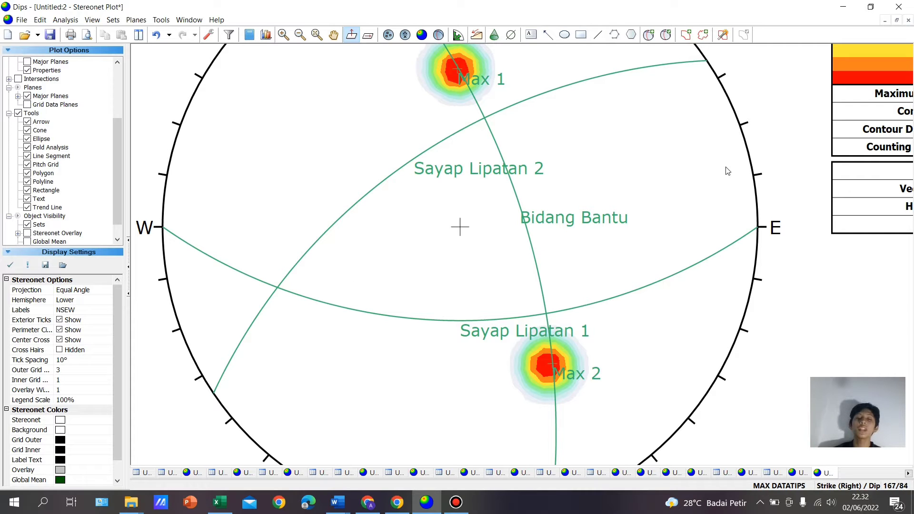
# Add a user plane at the fold-limb intersection, 342/66, labelled "Sigma 2", showing only its pole and label
pyautogui.click(649, 34)
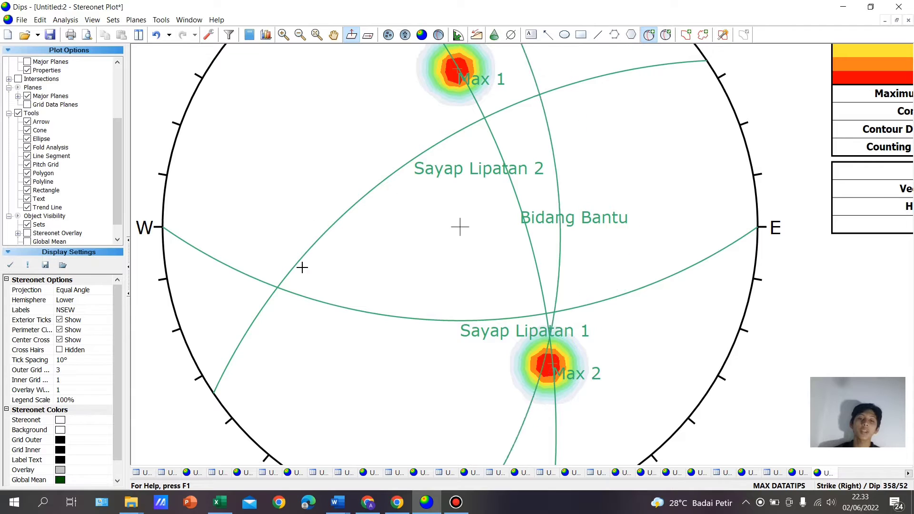
pyautogui.scroll(3, 275, 288)
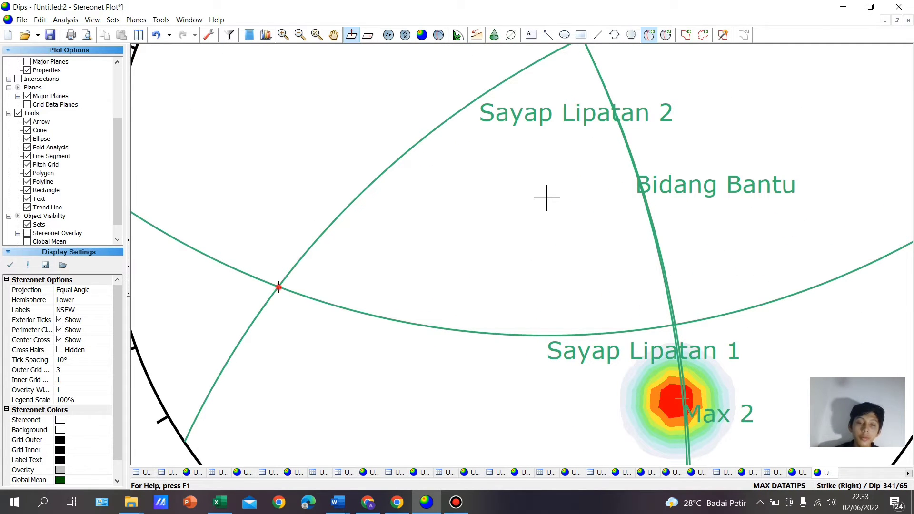
pyautogui.click(546, 198)
pyautogui.click(477, 205)
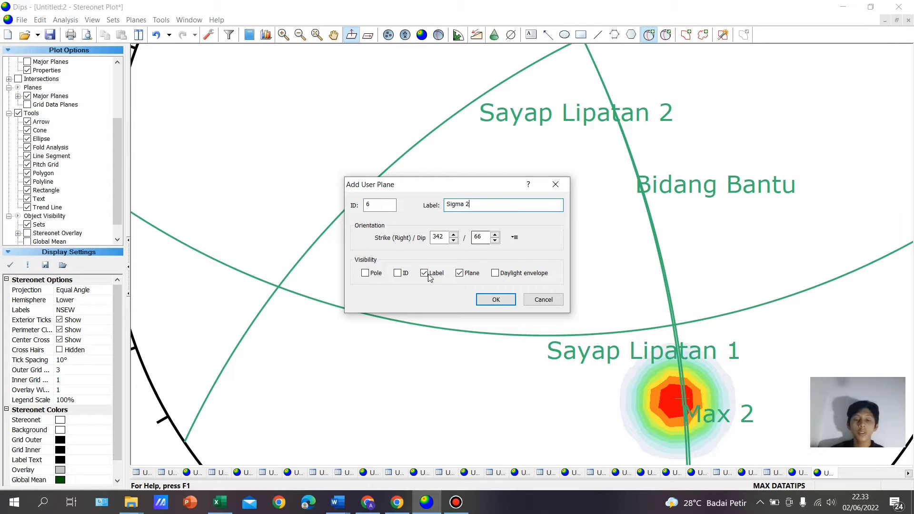
pyautogui.click(365, 273)
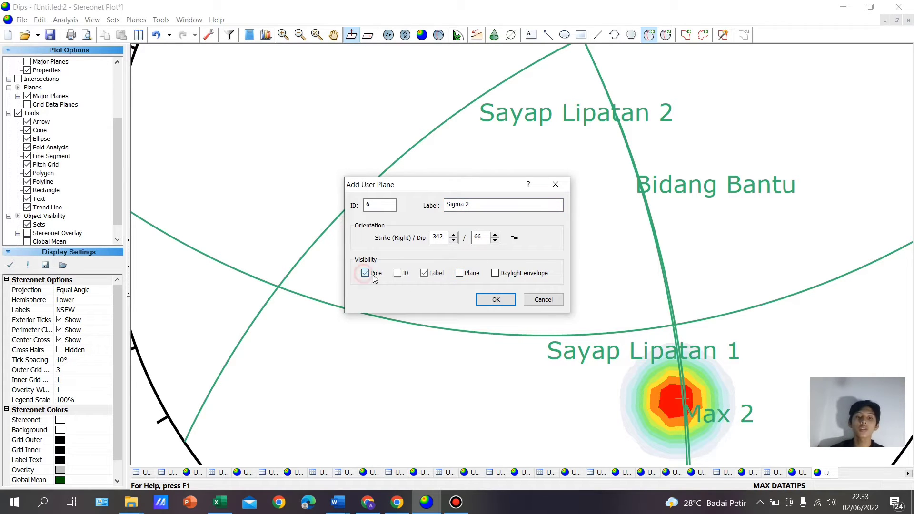
pyautogui.click(496, 299)
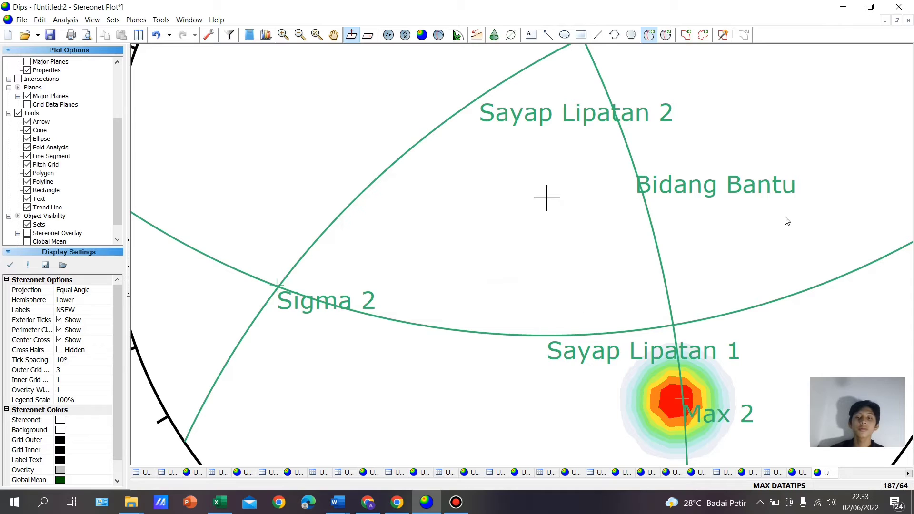
# Measure the angle between the points where Bidang Bantu crosses Sayap Lipatan 2 and Sayap Lipatan 1
pyautogui.scroll(-2, 699, 227)
pyautogui.scroll(1, 639, 226)
pyautogui.scroll(1, 639, 226)
pyautogui.scroll(-2, 734, 237)
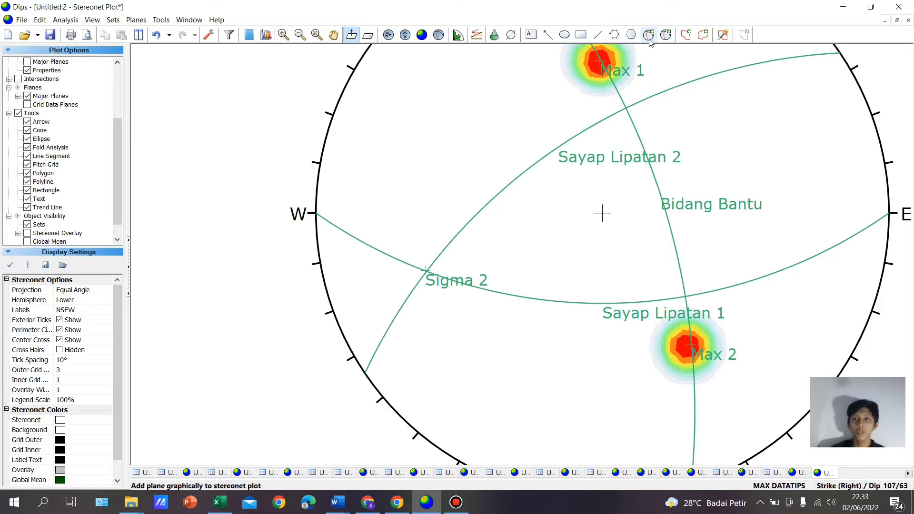
pyautogui.click(160, 20)
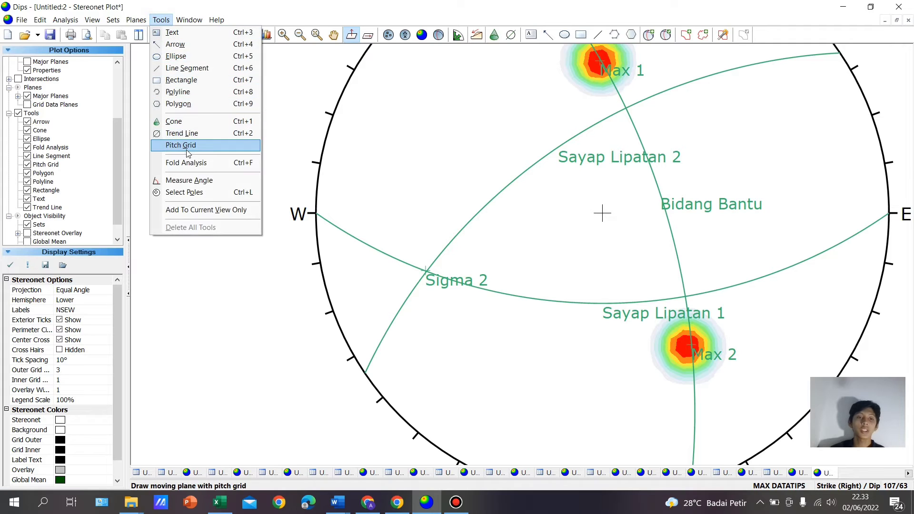
pyautogui.click(187, 180)
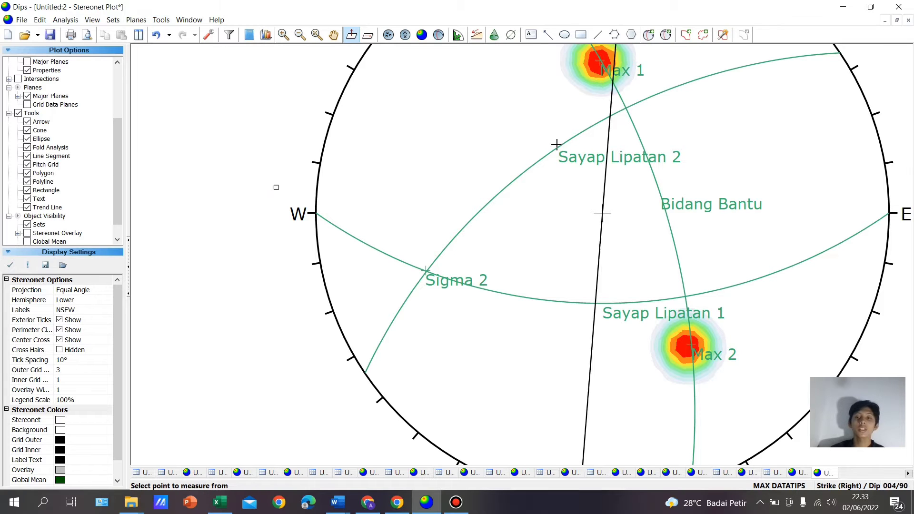
pyautogui.click(626, 107)
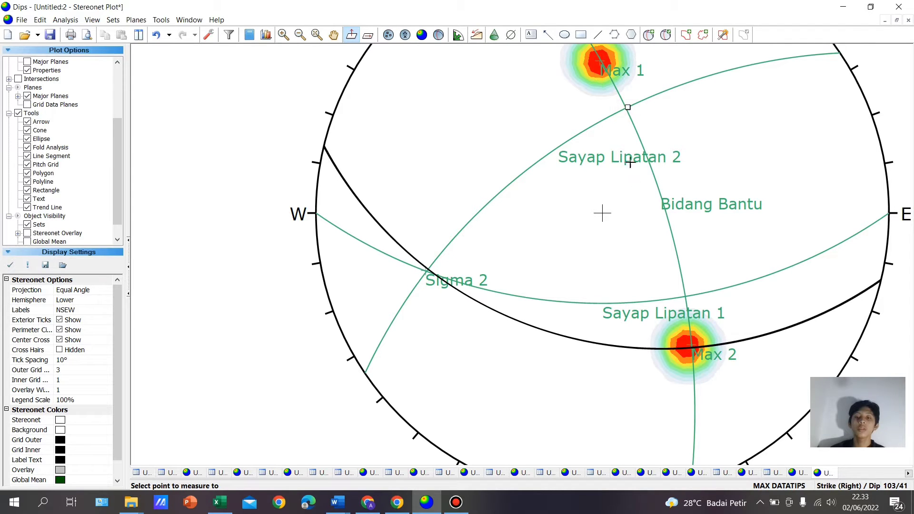
pyautogui.click(683, 297)
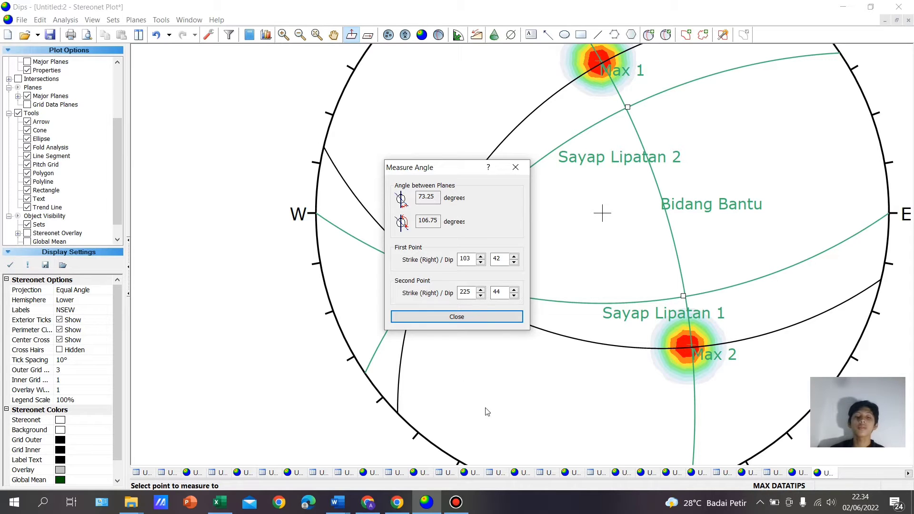
pyautogui.click(490, 317)
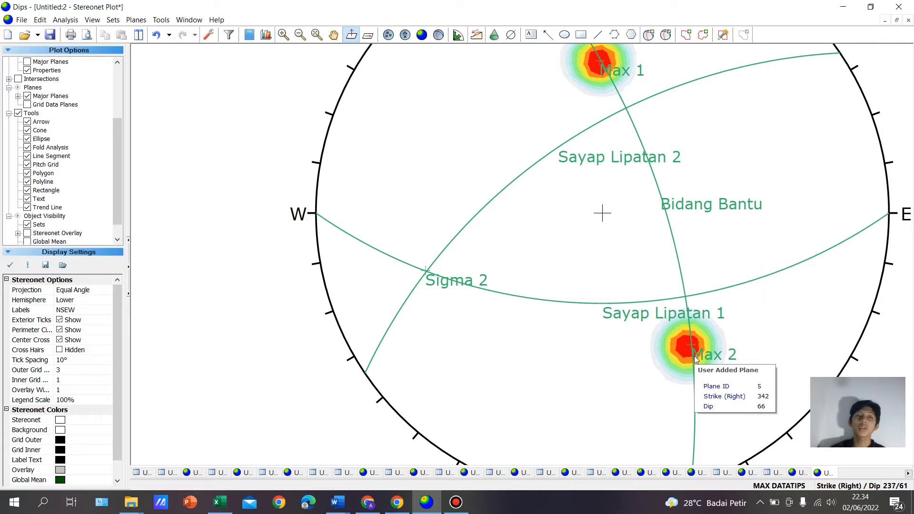
# Place a pitch grid along the Bidang Bantu plane, using the Sigma 2 pole as its reference point
pyautogui.click(651, 37)
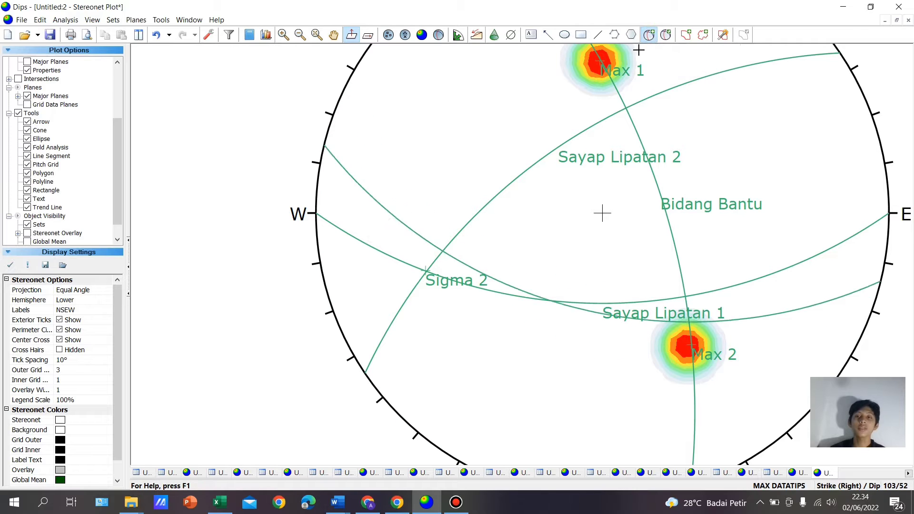
pyautogui.click(162, 20)
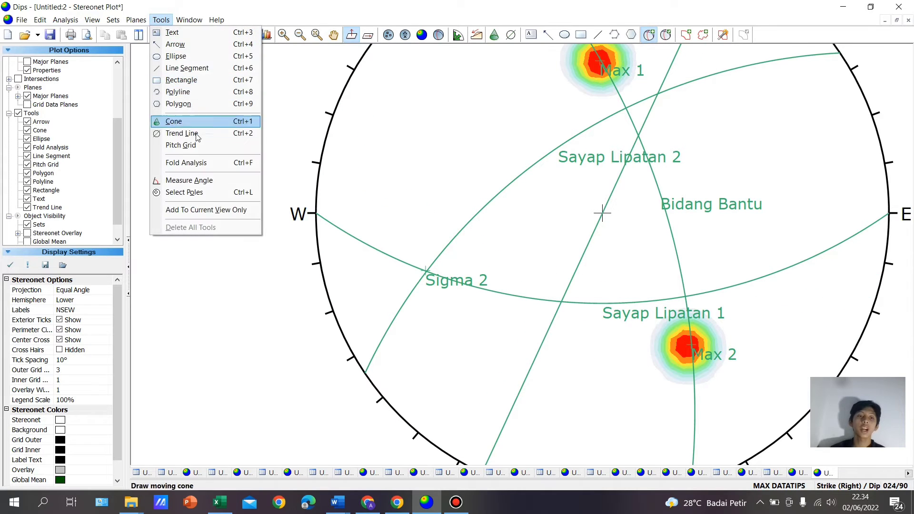
pyautogui.click(195, 145)
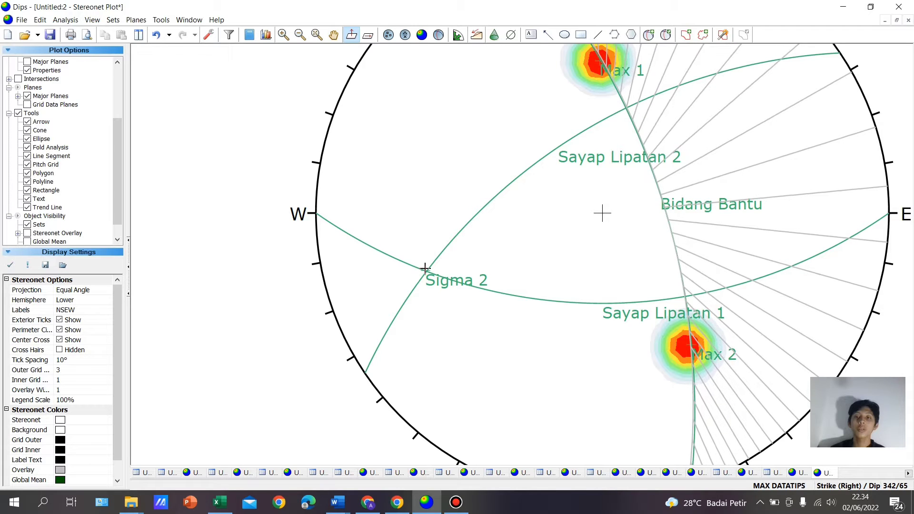
pyautogui.click(426, 272)
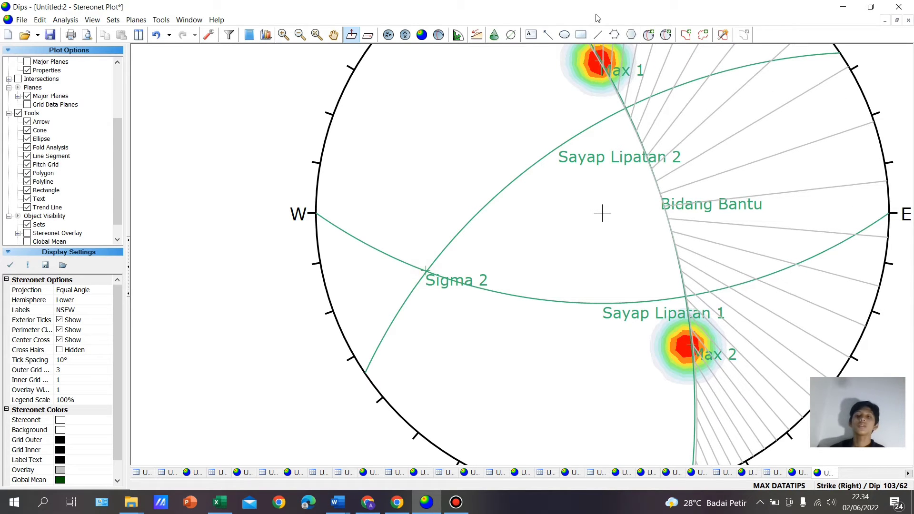
# Add a user plane with its pole on Bidang Bantu between the two limbs, 161/24, labelled "Sigma 1", showing only pole and label
pyautogui.click(649, 35)
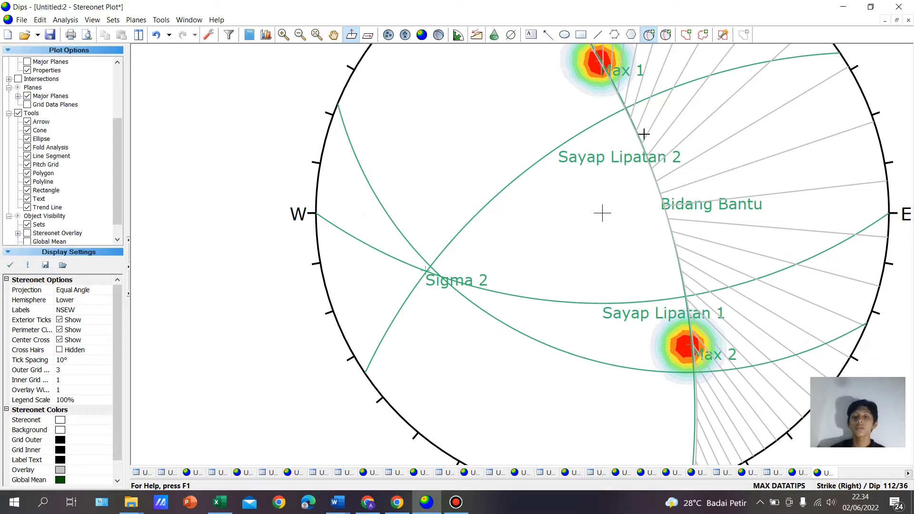
pyautogui.click(660, 193)
pyautogui.click(519, 204)
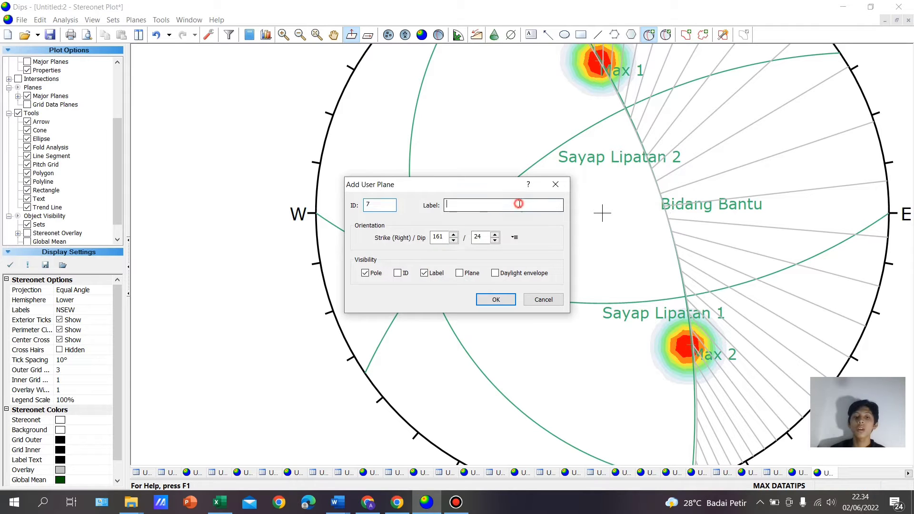
pyautogui.write('Sigma ')
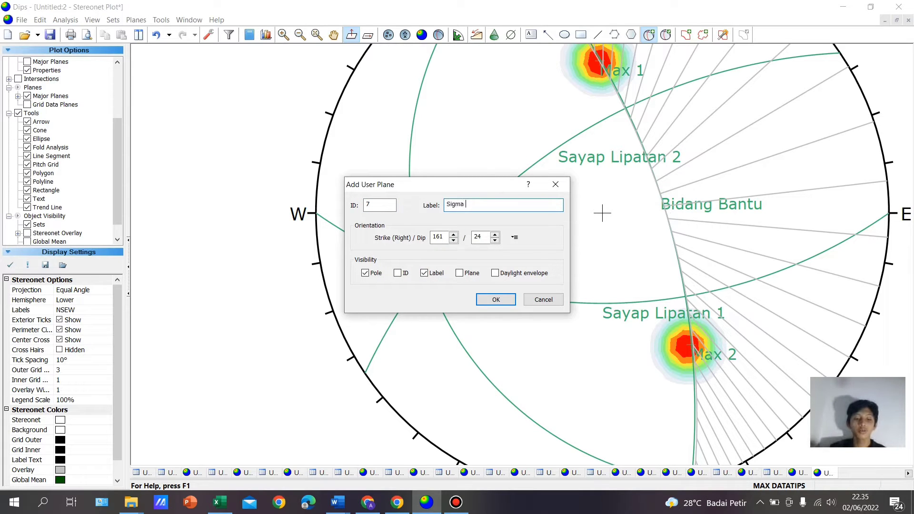
pyautogui.write('1')
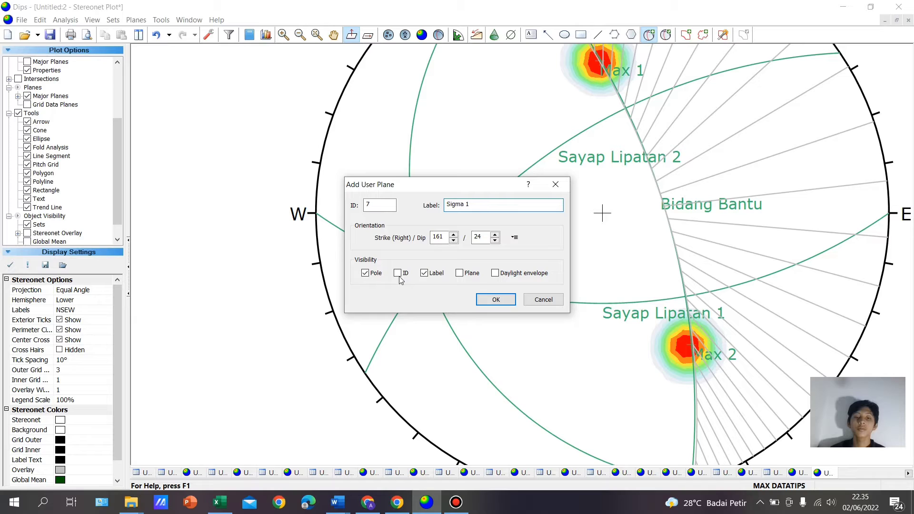
pyautogui.click(507, 300)
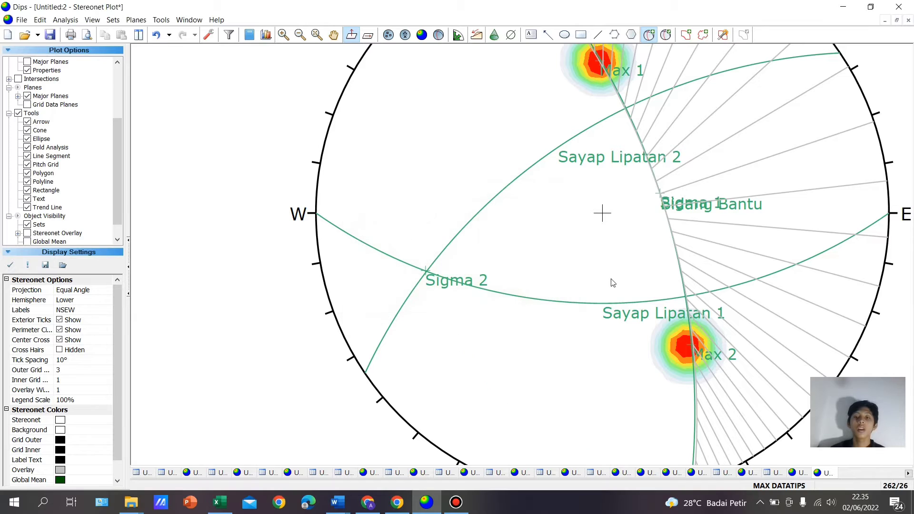
pyautogui.click(650, 35)
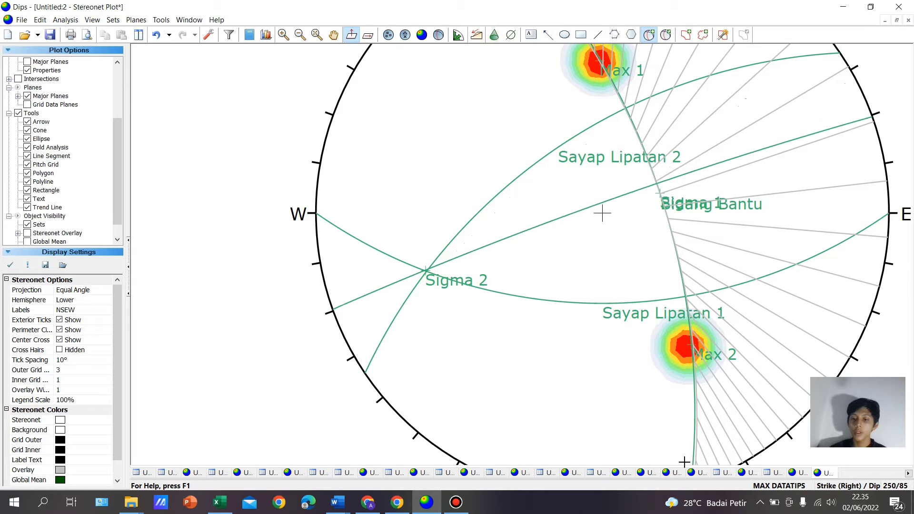
pyautogui.scroll(-4, 684, 462)
pyautogui.scroll(-2, 760, 369)
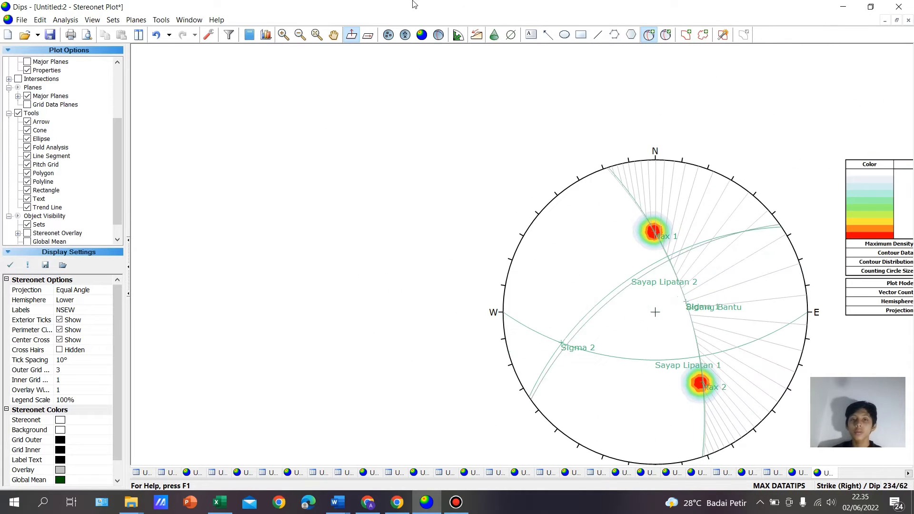
pyautogui.moveTo(831, 502); pyautogui.dragTo(751, 375)
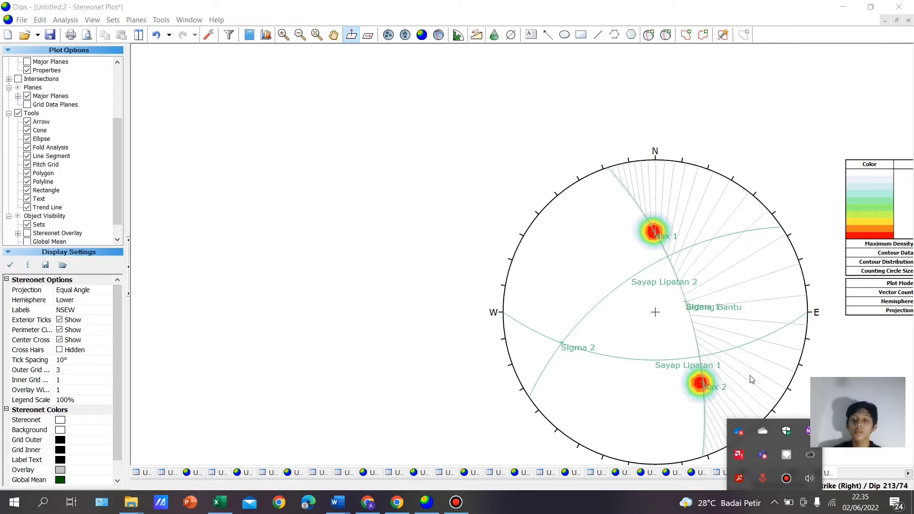
pyautogui.click(751, 379)
# Add a user plane with its pole at Bidang Bantu's southern end on the perimeter, 251/90, labelled "Sigma 3", showing only pole and label
pyautogui.click(335, 35)
pyautogui.click(774, 503)
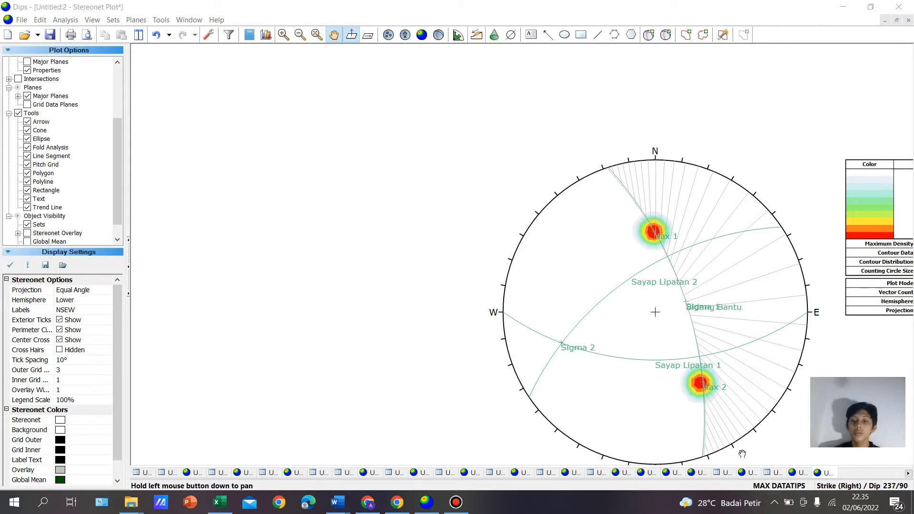
pyautogui.moveTo(743, 453); pyautogui.dragTo(705, 352)
pyautogui.scroll(3, 713, 359)
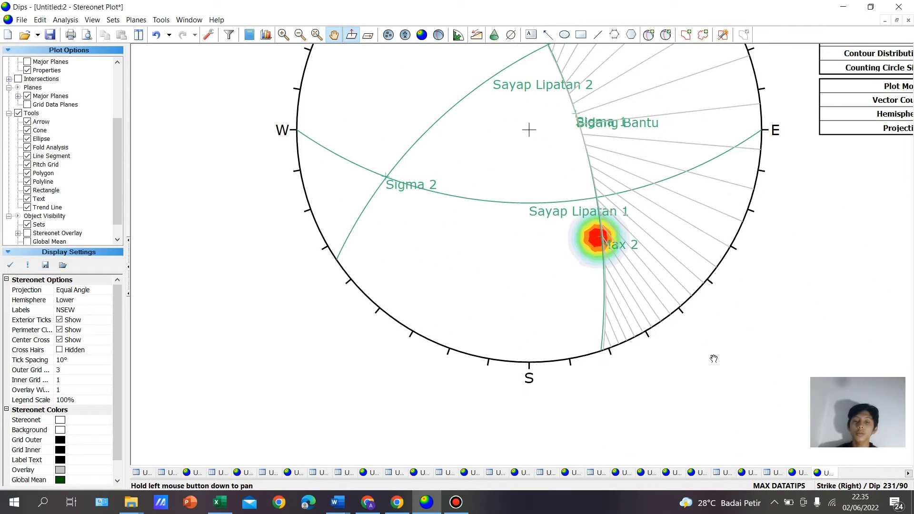
pyautogui.scroll(-2, 714, 358)
pyautogui.click(649, 34)
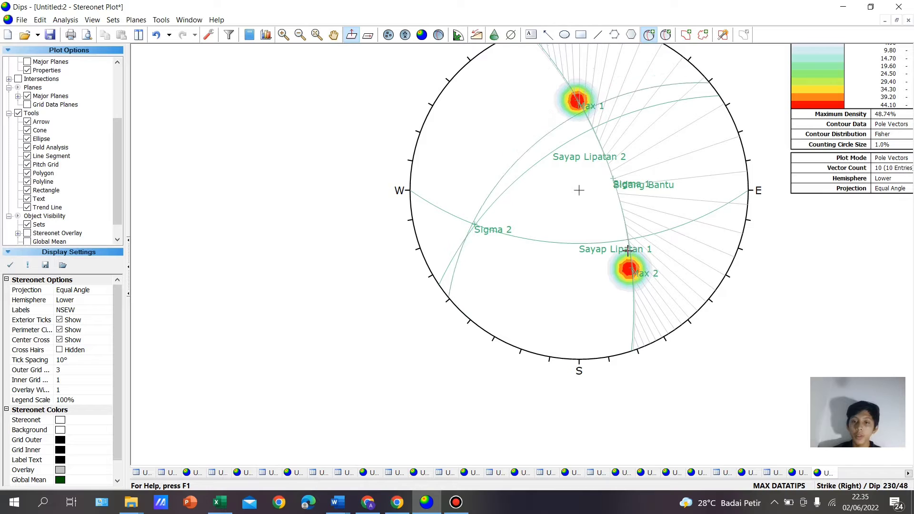
pyautogui.click(633, 350)
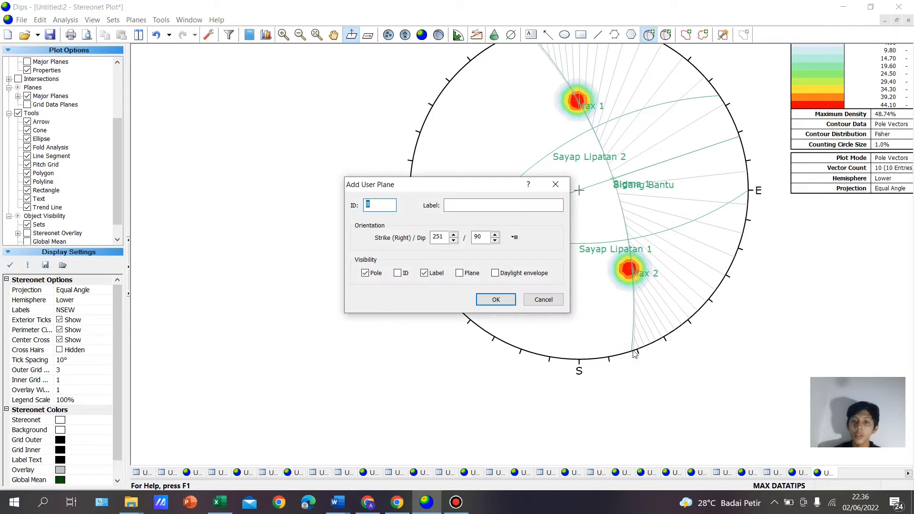
pyautogui.click(459, 205)
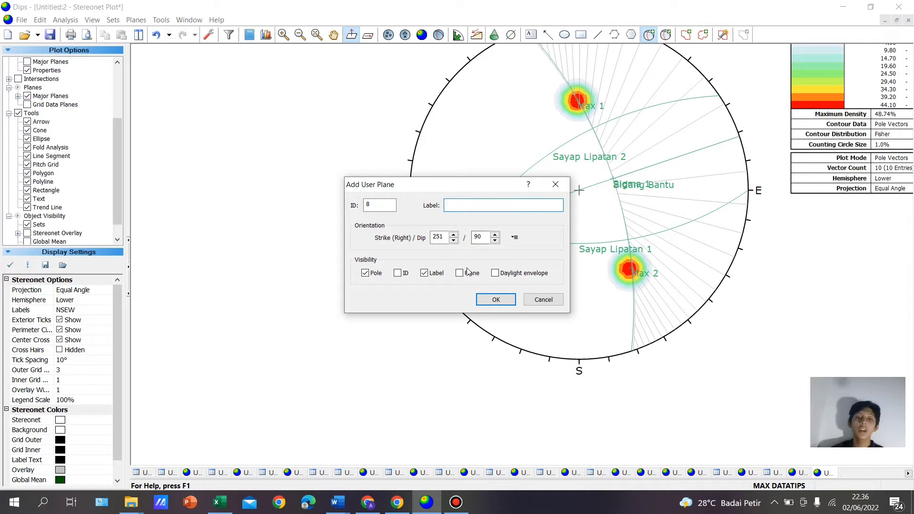
pyautogui.write('Sigma 3')
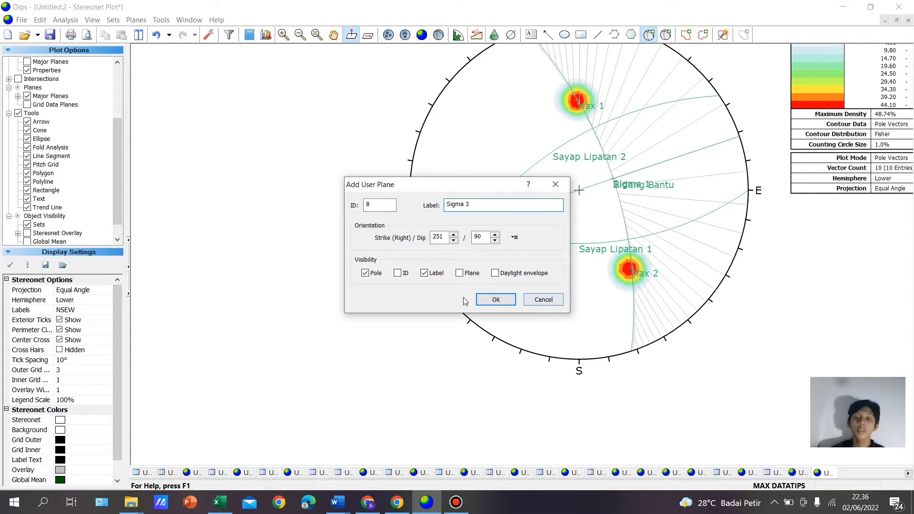
pyautogui.click(491, 299)
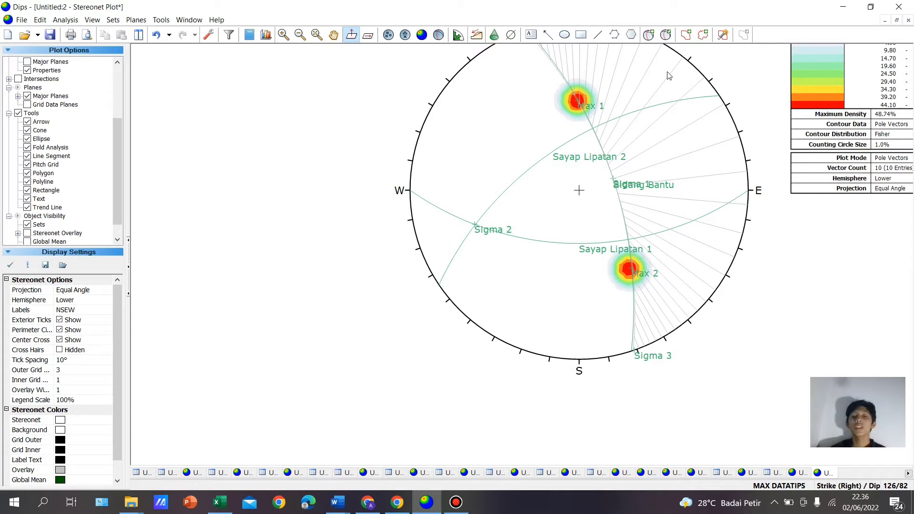
# Add a user plane through Sigma 1 and Sigma 2 with its pole at Sigma 3, 251/89, labelled "Axial Plane", showing only plane and label
pyautogui.click(649, 34)
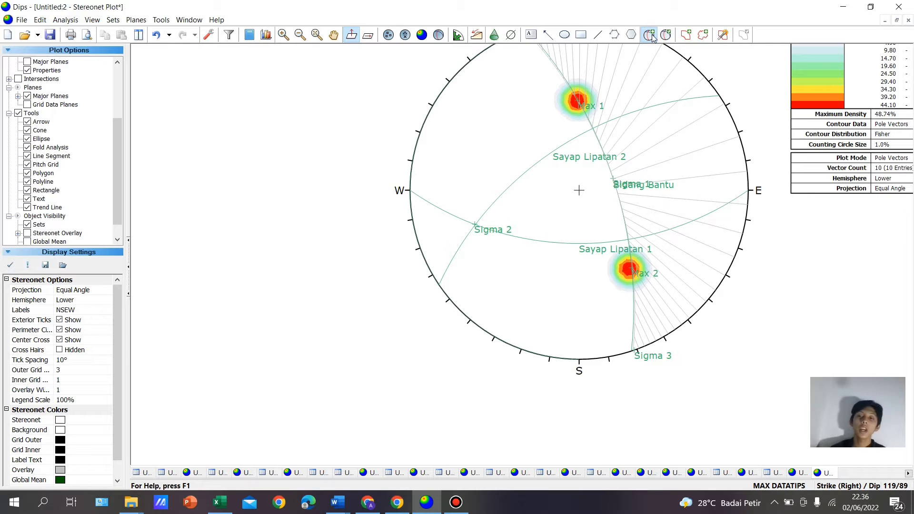
pyautogui.click(634, 348)
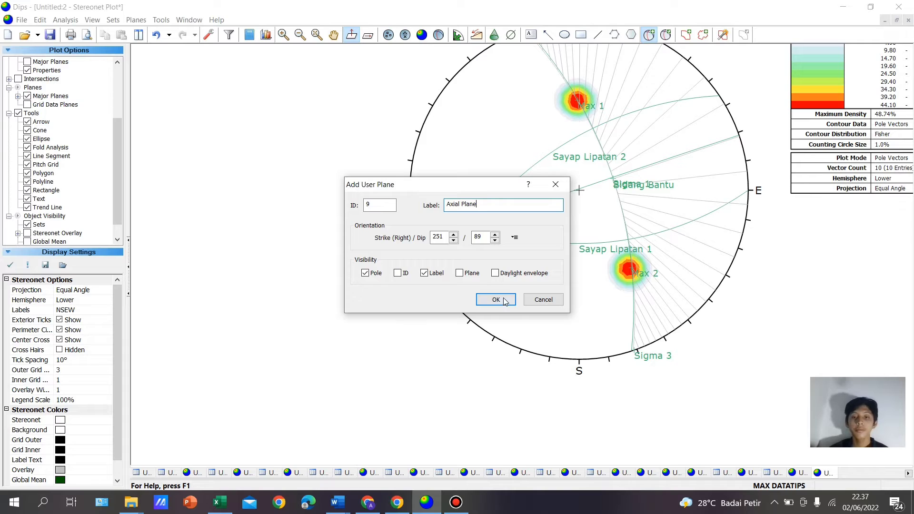
pyautogui.click(460, 273)
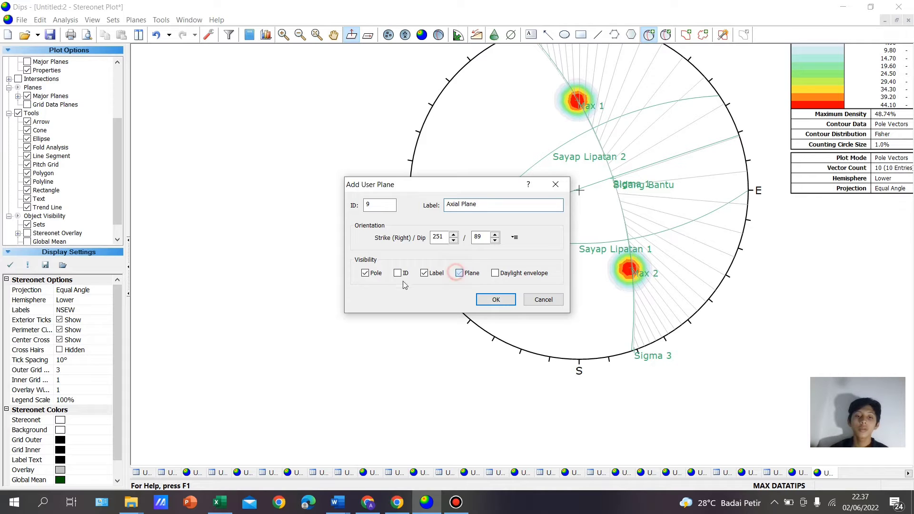
pyautogui.click(366, 272)
pyautogui.click(495, 299)
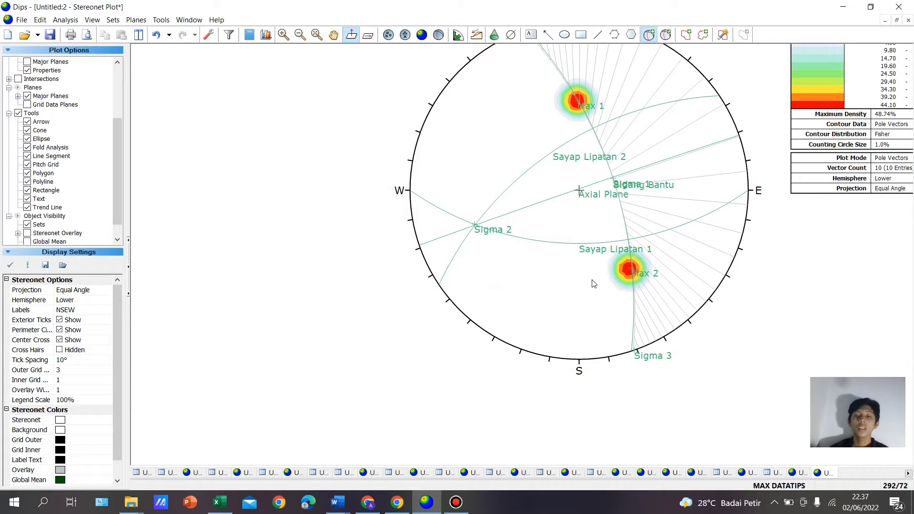
# Hide the pitch grid on the stereonet
pyautogui.scroll(2, 676, 221)
pyautogui.scroll(-3, 676, 222)
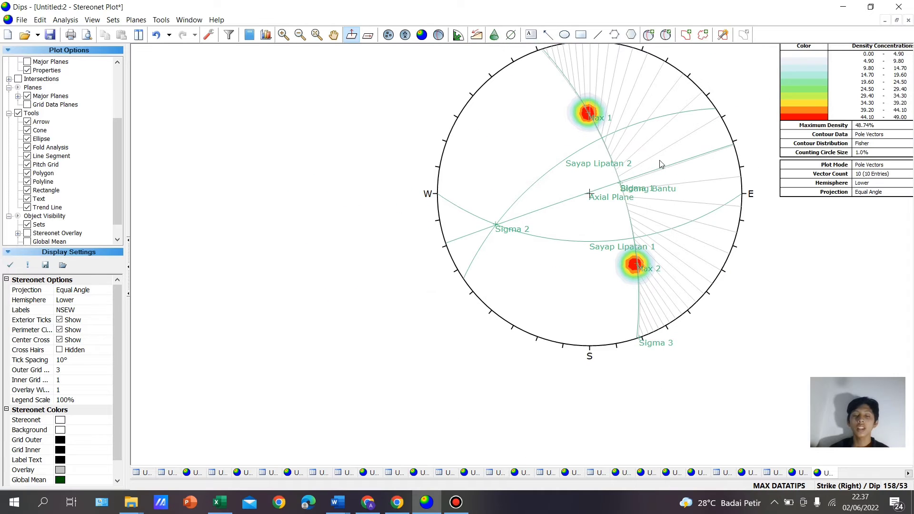
pyautogui.moveTo(118, 181); pyautogui.dragTo(113, 161)
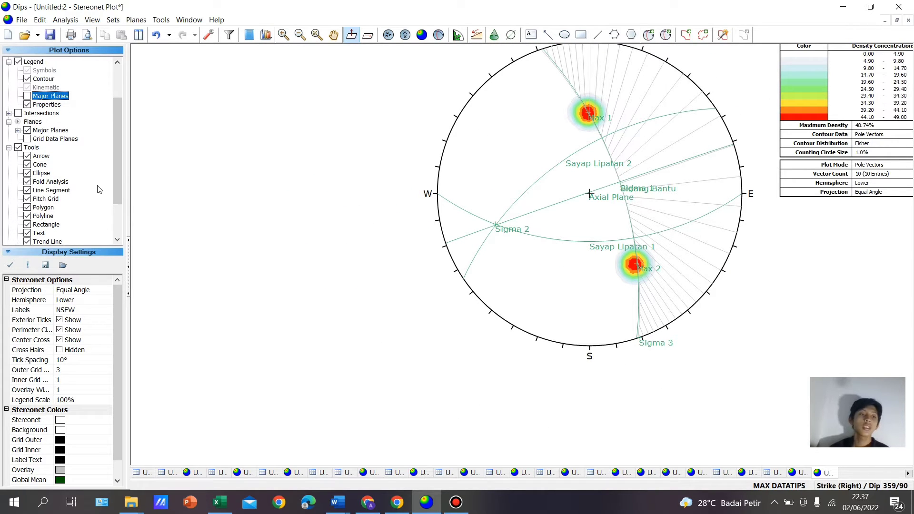
pyautogui.scroll(-1, 71, 190)
pyautogui.click(28, 173)
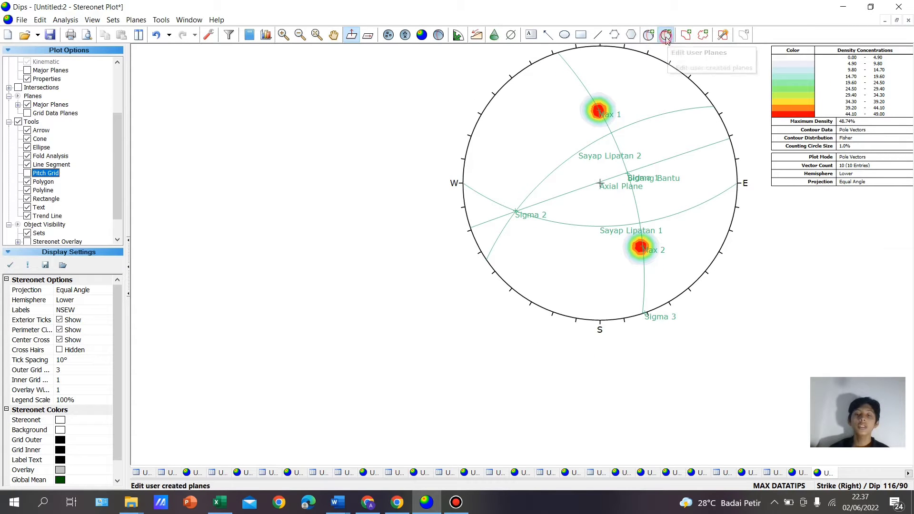
# Colour the Max 1 and Sayap Lipatan 1 user planes blue
pyautogui.click(666, 34)
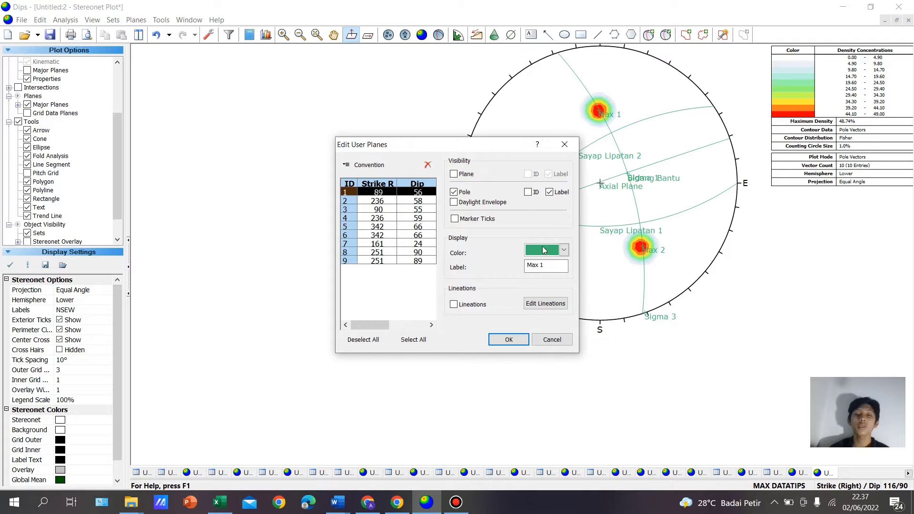
pyautogui.click(561, 253)
pyautogui.click(573, 289)
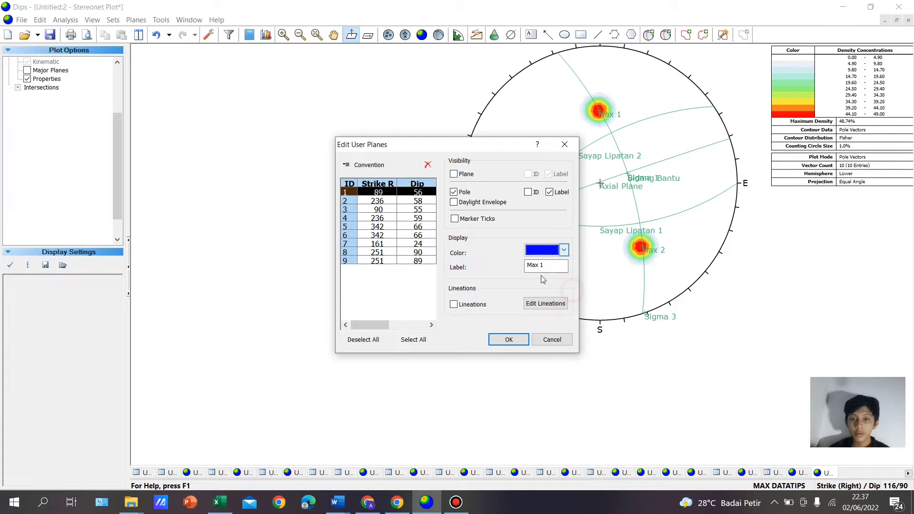
pyautogui.click(393, 202)
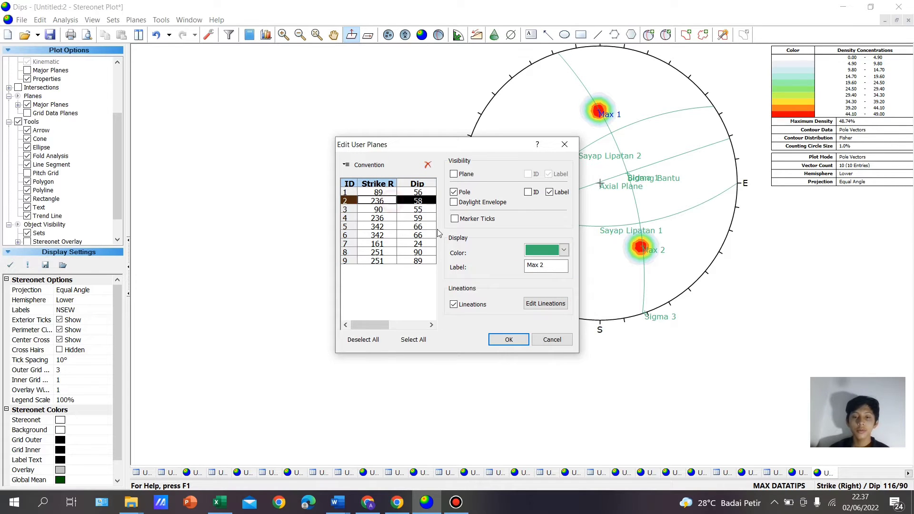
pyautogui.click(376, 210)
pyautogui.click(564, 250)
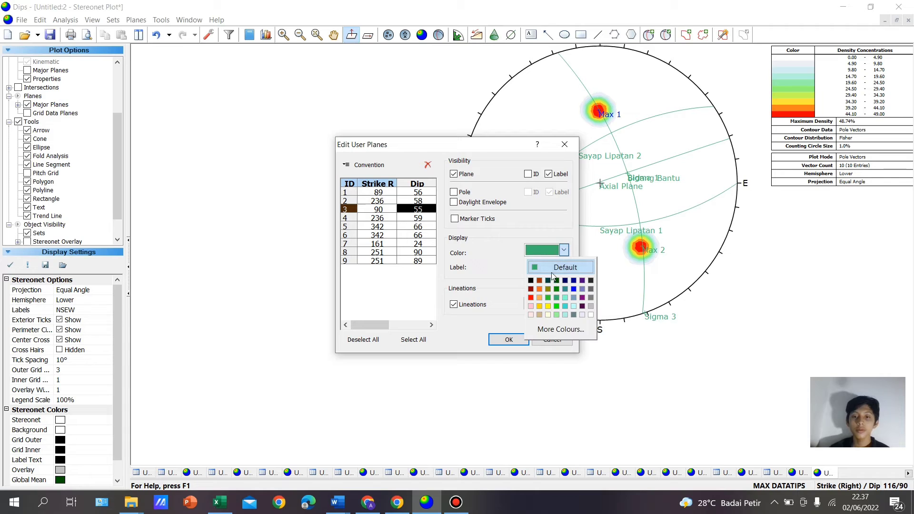
pyautogui.click(573, 289)
# Colour the Bidang Bantu user plane muted blue-violet
pyautogui.click(377, 218)
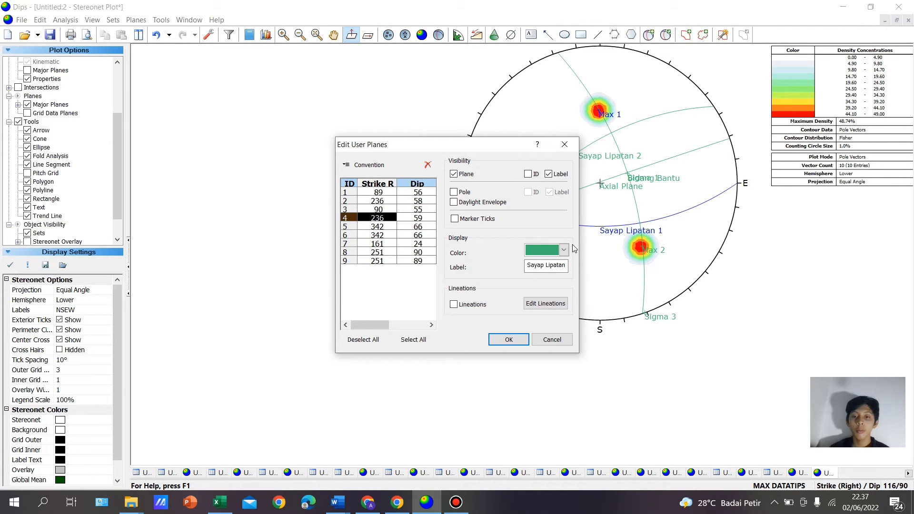
pyautogui.click(564, 250)
pyautogui.click(564, 250)
pyautogui.click(427, 228)
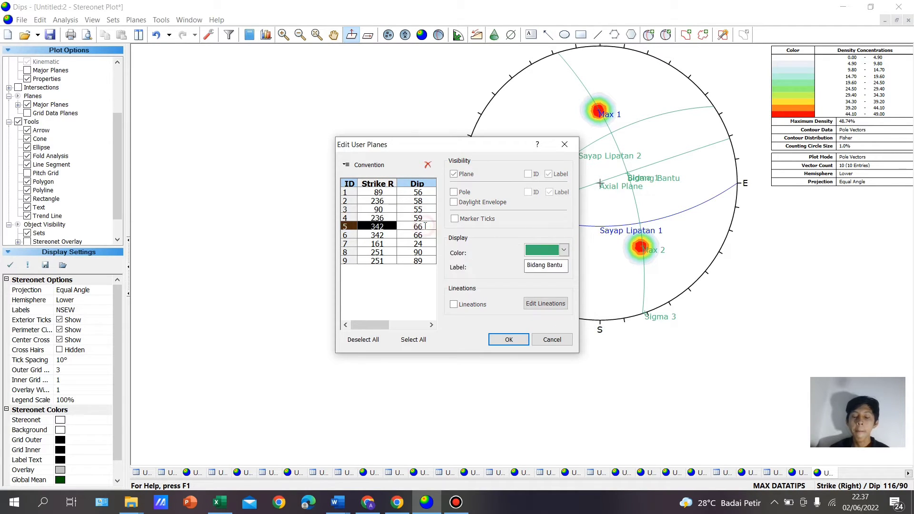
pyautogui.click(564, 251)
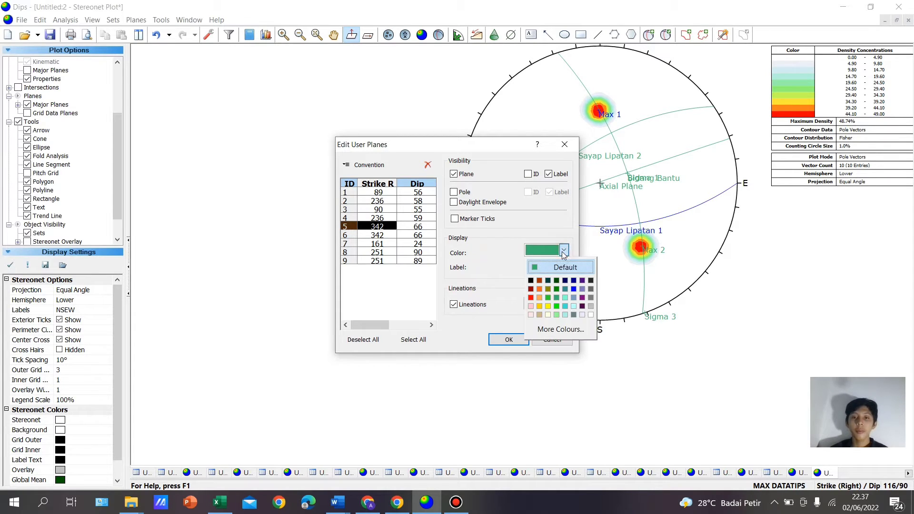
pyautogui.click(577, 288)
# Colour the Sigma 2 user plane light orange and the Sigma 3 user plane muted blue-violet
pyautogui.click(411, 234)
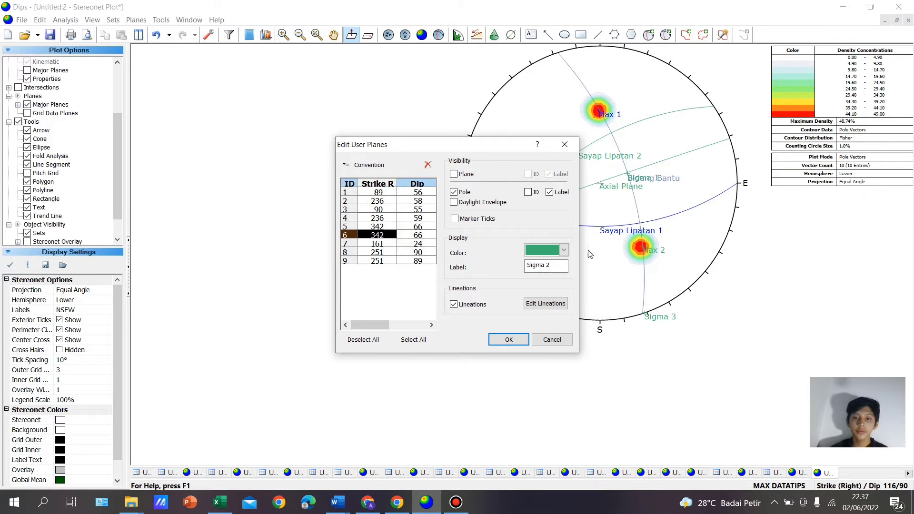
pyautogui.click(563, 252)
pyautogui.click(541, 299)
pyautogui.click(408, 228)
pyautogui.click(413, 251)
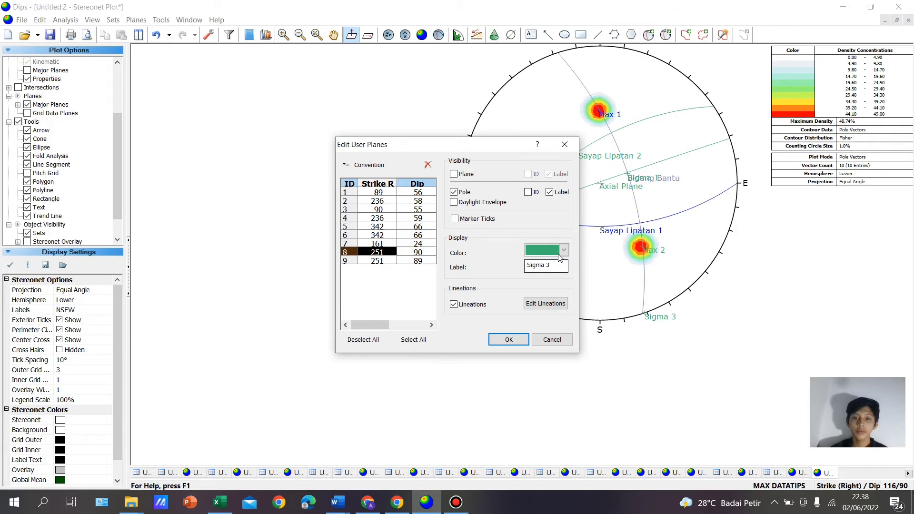
pyautogui.click(564, 251)
pyautogui.click(577, 288)
# Colour the Axial Plane user plane black and apply the user plane edits
pyautogui.click(402, 261)
pyautogui.click(564, 251)
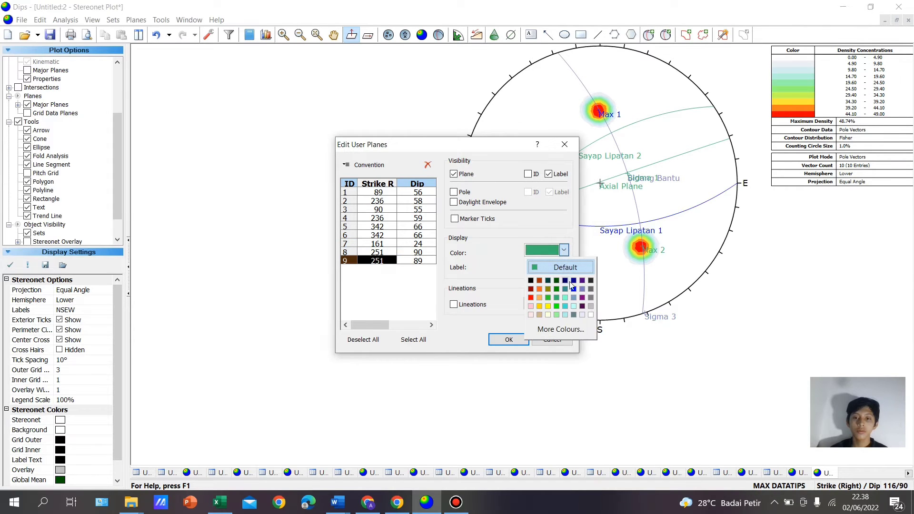
pyautogui.click(531, 281)
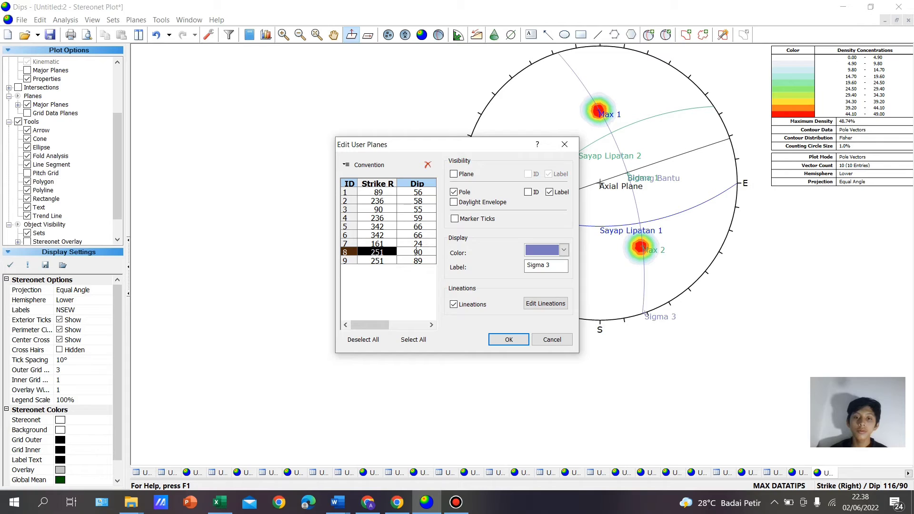
pyautogui.click(417, 235)
pyautogui.click(422, 252)
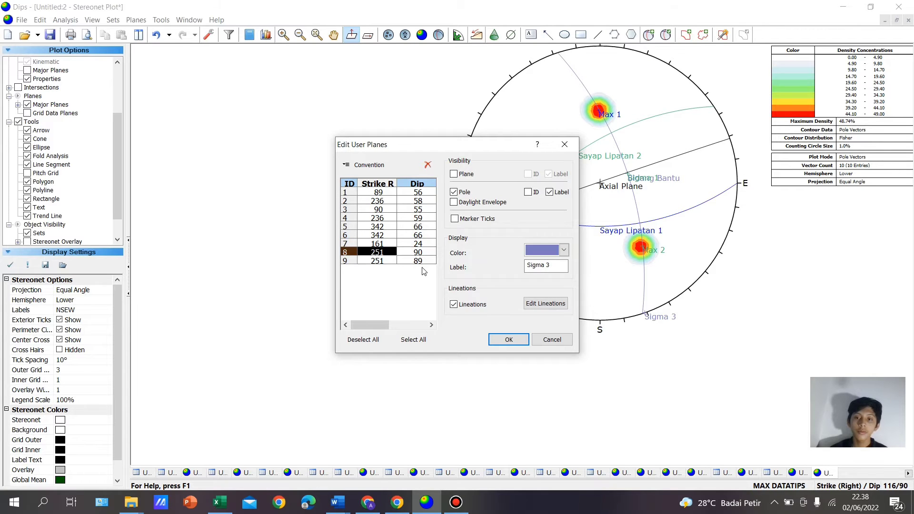
pyautogui.click(422, 262)
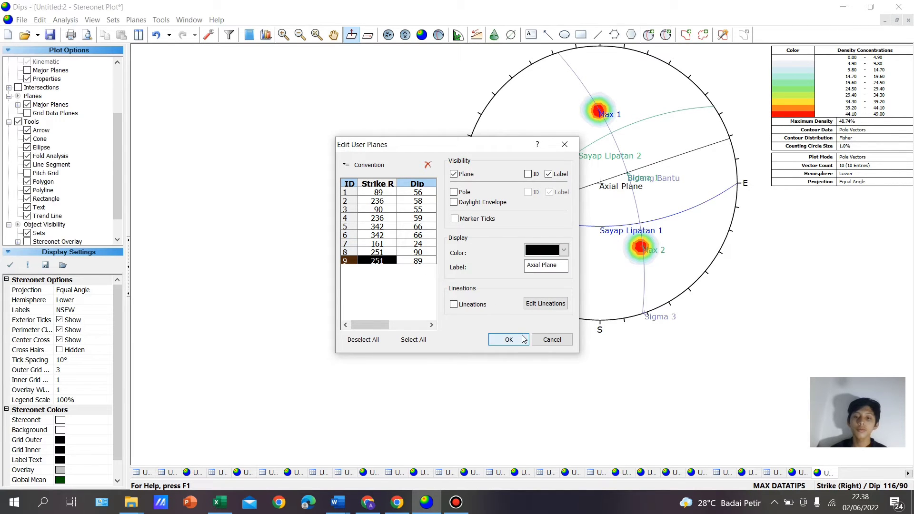
pyautogui.click(508, 340)
# Move the Sigma 3 pole slightly inward from the perimeter along Bidang Bantu, to about 251/88
pyautogui.scroll(3, 633, 322)
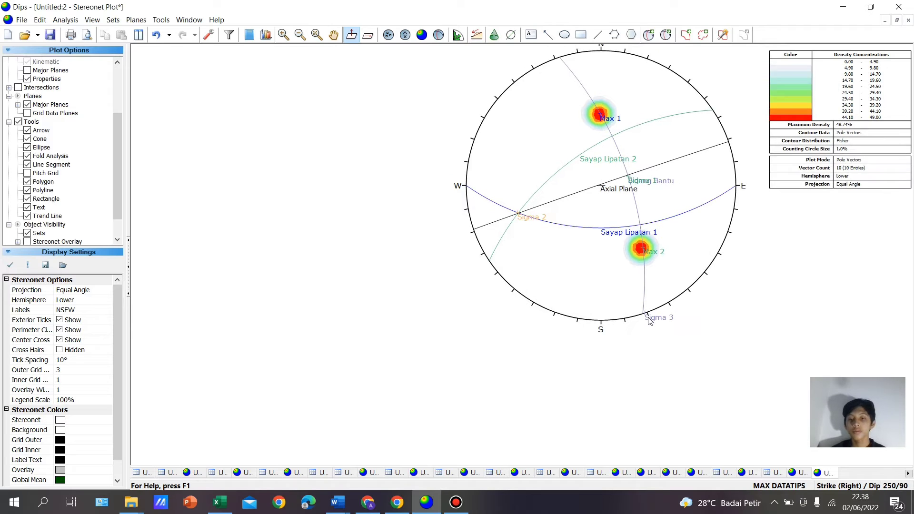
pyautogui.click(643, 309)
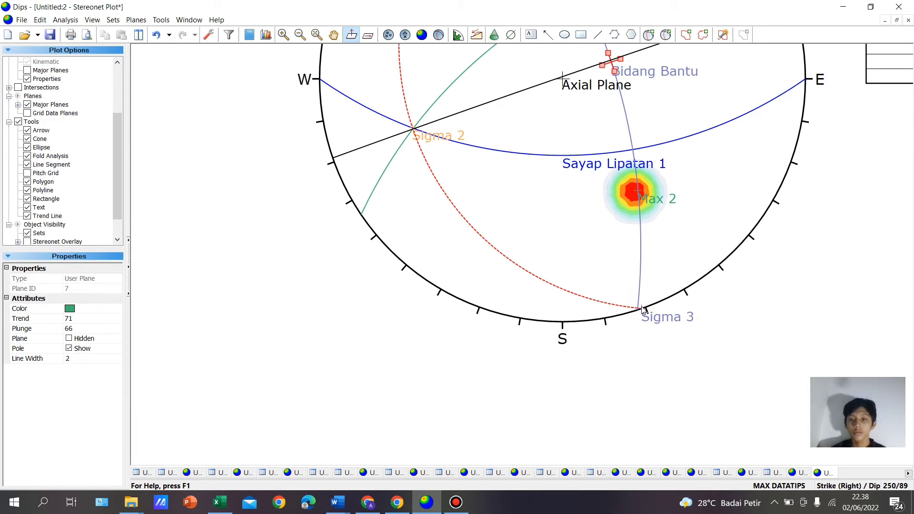
pyautogui.click(641, 312)
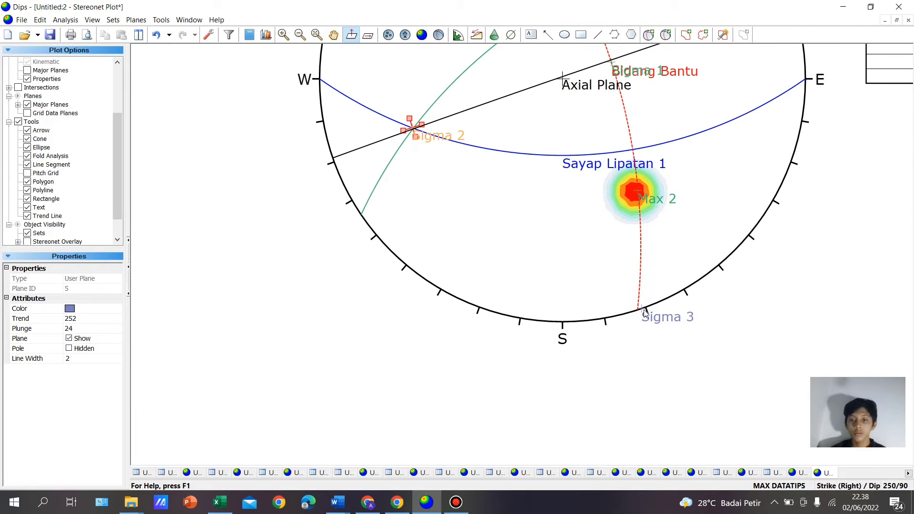
pyautogui.moveTo(641, 309); pyautogui.dragTo(639, 306)
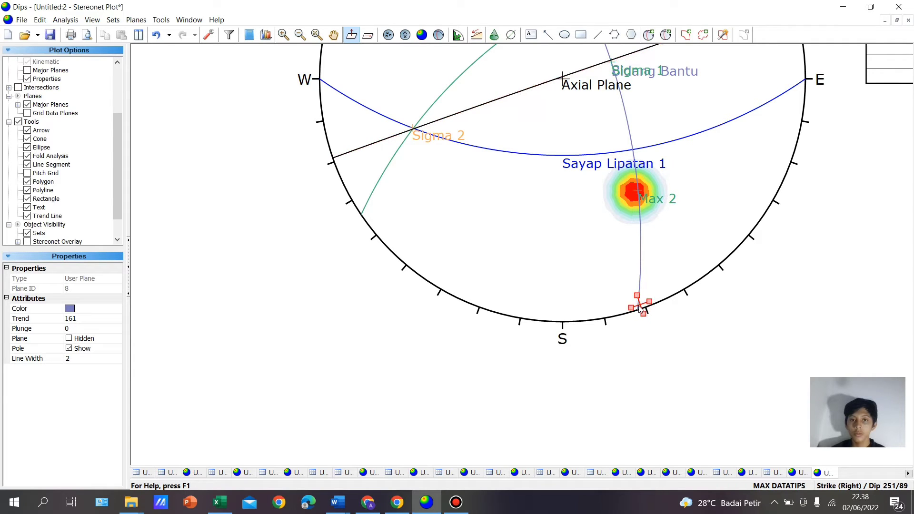
pyautogui.click(686, 356)
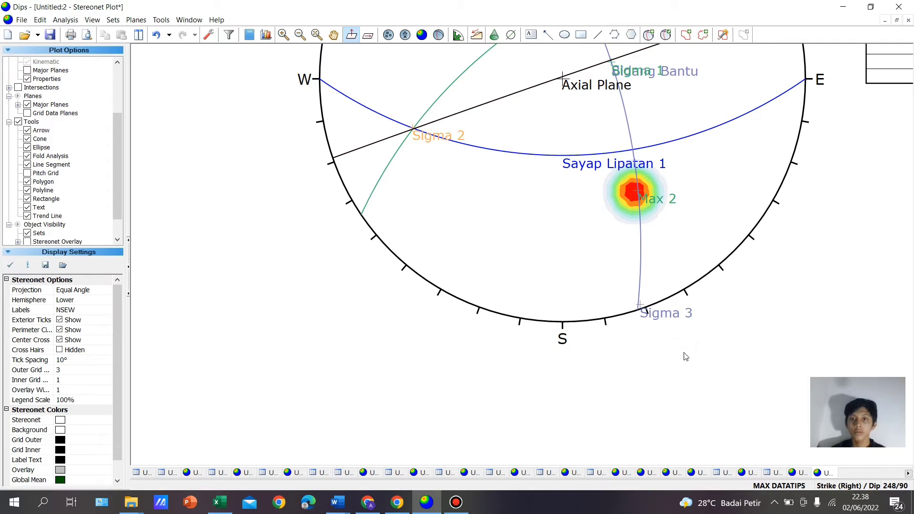
pyautogui.moveTo(640, 305); pyautogui.dragTo(639, 301)
pyautogui.click(657, 331)
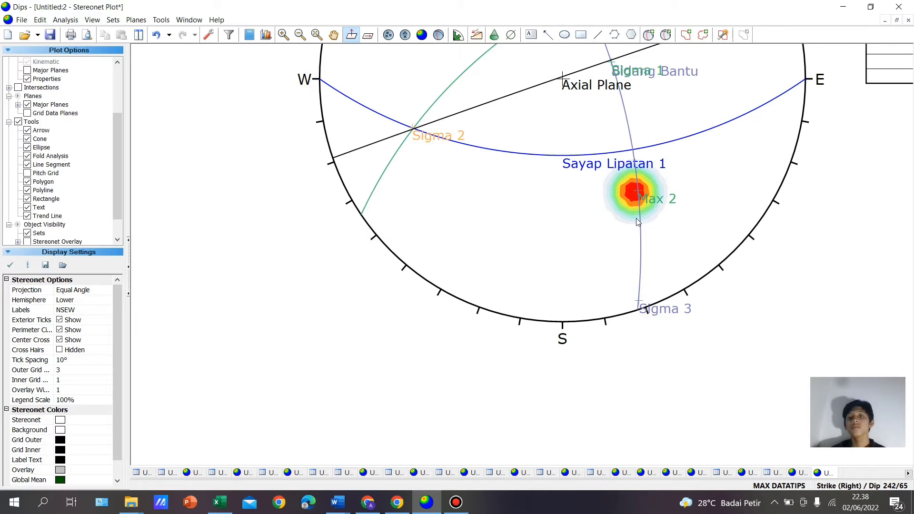
# Show an equatorial overlay grid on the stereonet
pyautogui.scroll(-3, 636, 218)
pyautogui.scroll(2, 637, 219)
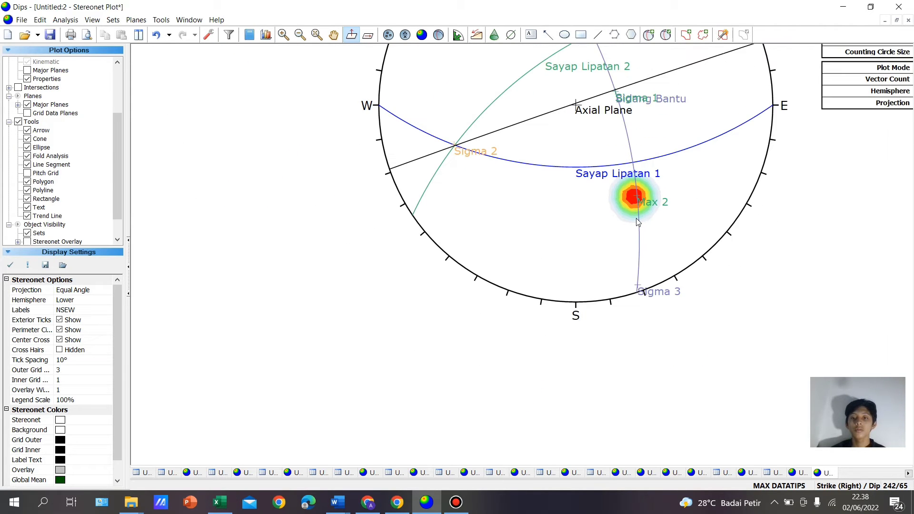
pyautogui.scroll(1, 637, 219)
pyautogui.scroll(-1, 637, 219)
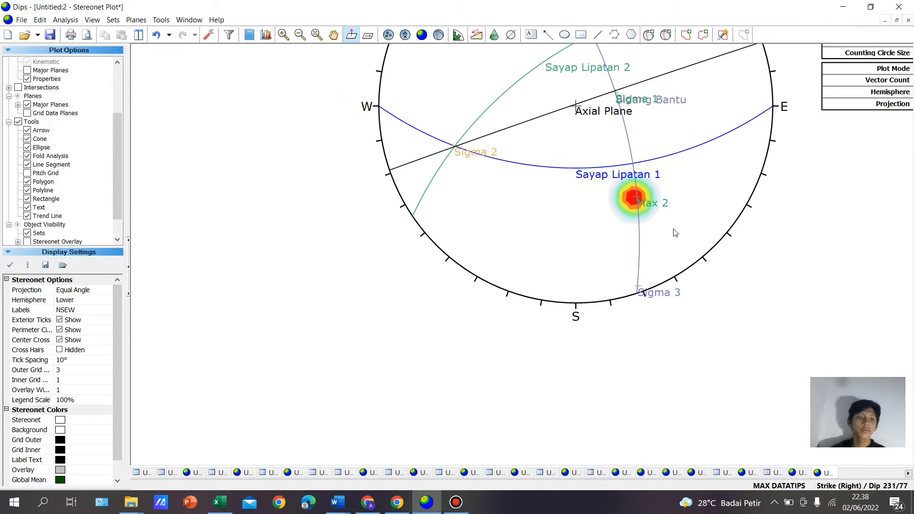
pyautogui.moveTo(119, 150); pyautogui.dragTo(122, 169)
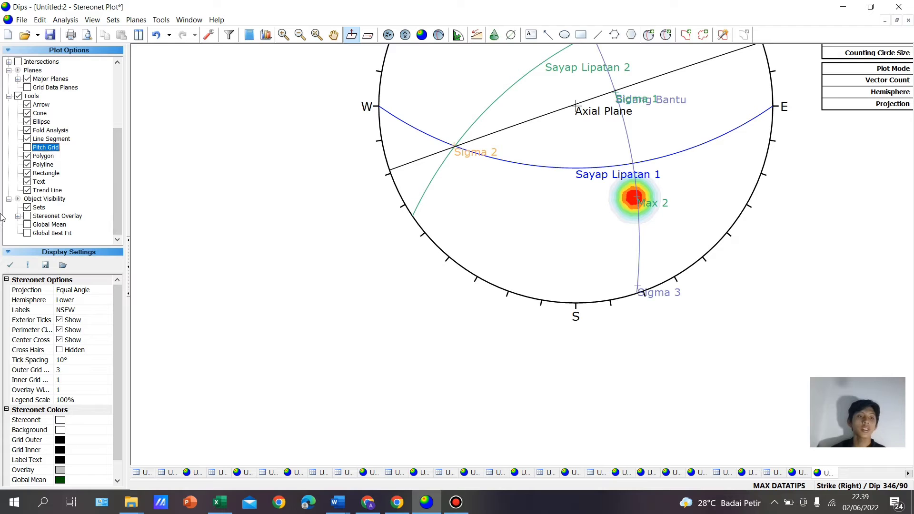
pyautogui.click(17, 216)
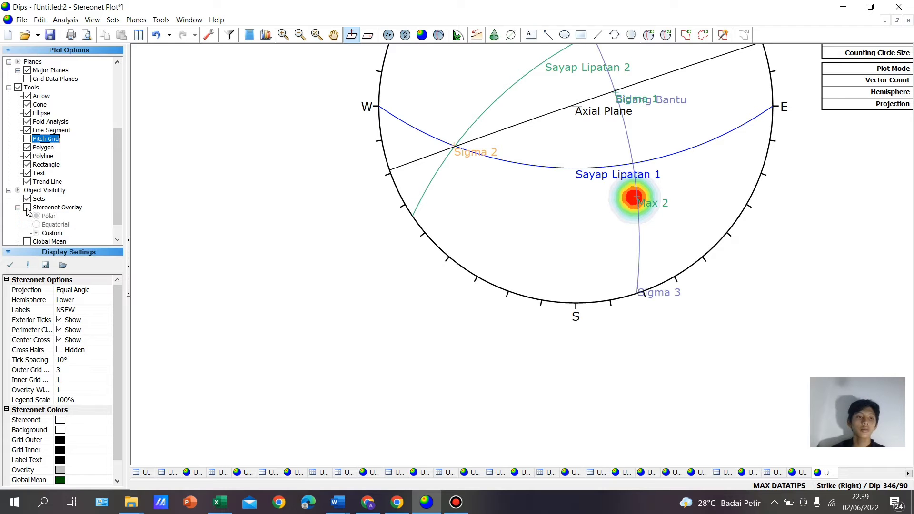
pyautogui.click(28, 208)
pyautogui.click(37, 225)
pyautogui.scroll(1, 491, 245)
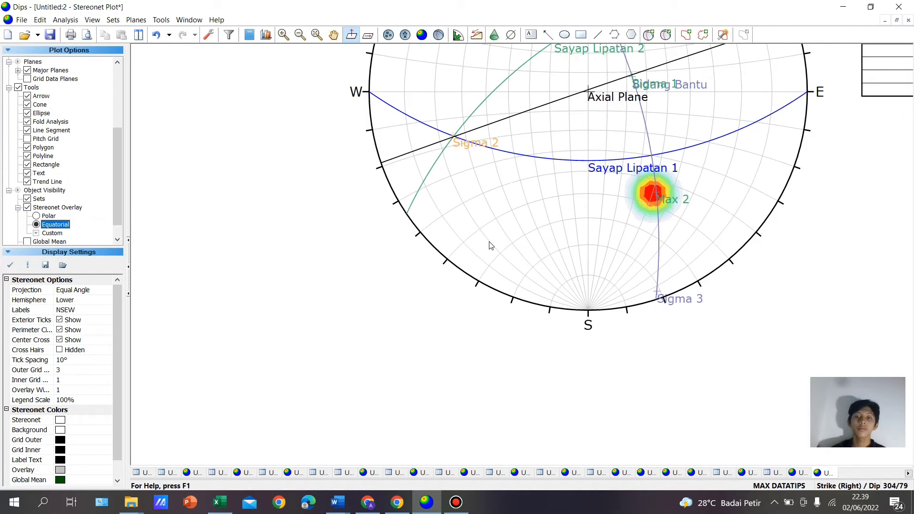
# Include the major planes in the plot legend and switch the orientation convention to Trend / Plunge
pyautogui.scroll(-7, 490, 245)
pyautogui.scroll(4, 578, 327)
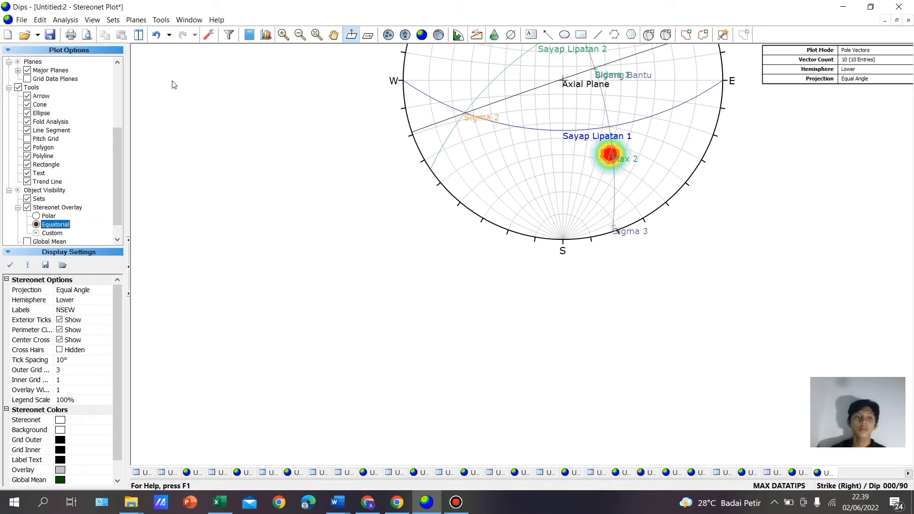
pyautogui.scroll(4, 106, 126)
pyautogui.click(27, 138)
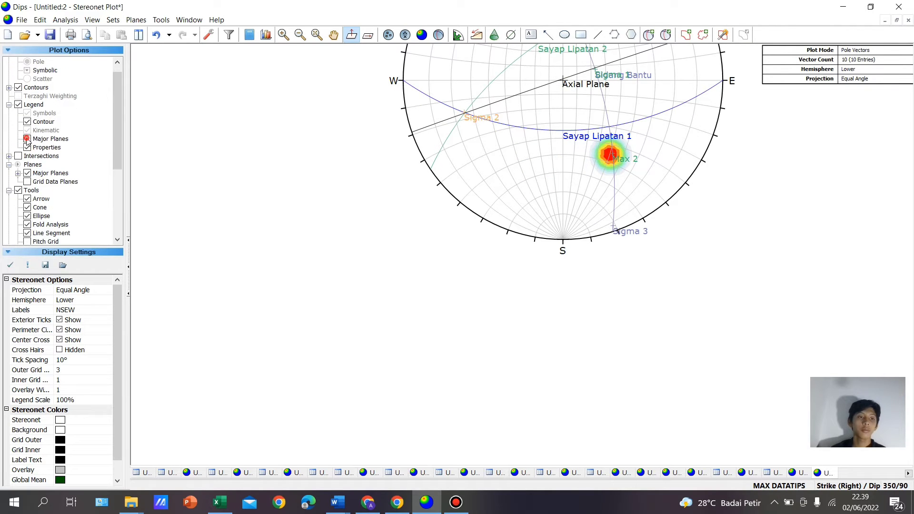
pyautogui.scroll(4, 641, 305)
pyautogui.scroll(-5, 707, 287)
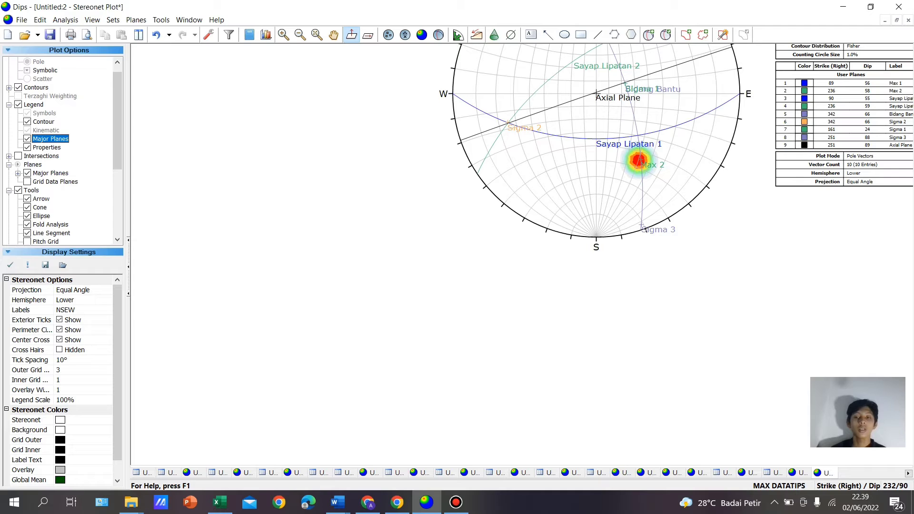
pyautogui.click(839, 486)
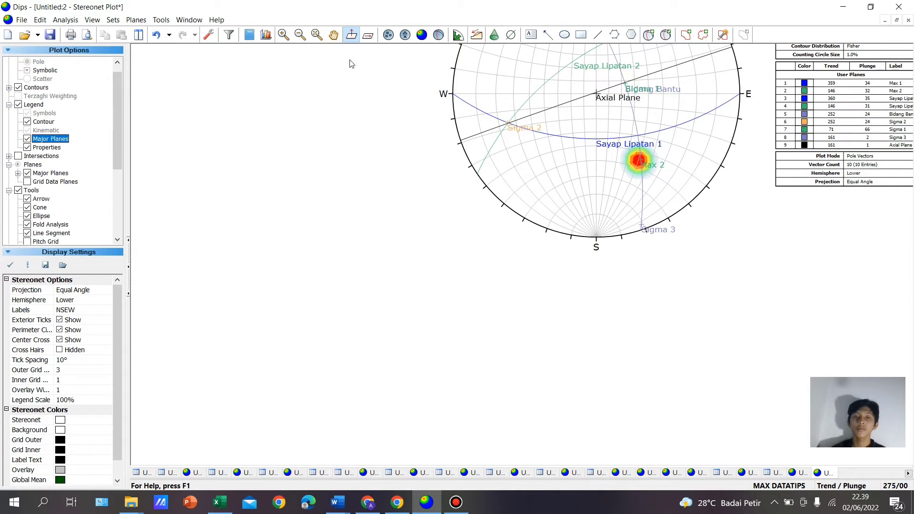
# Export the complete stereonet plot with its legend as a JPEG image named "Lipatan 1" in the DIPS BARU folder
pyautogui.click(333, 35)
pyautogui.moveTo(601, 270); pyautogui.dragTo(439, 405)
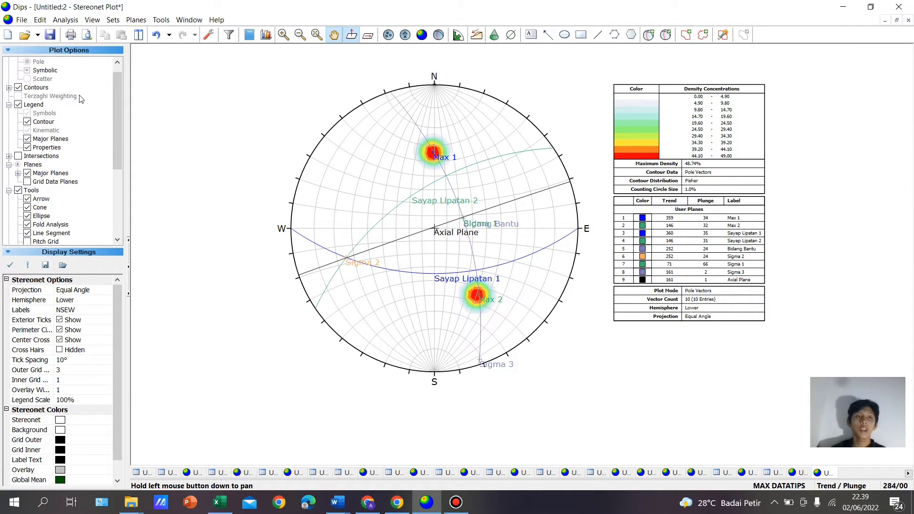
pyautogui.click(19, 19)
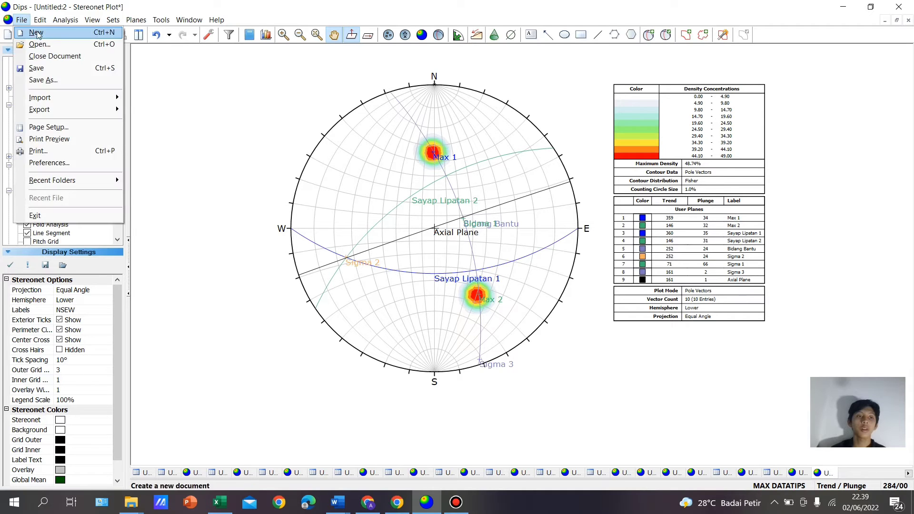
pyautogui.moveTo(92, 108)
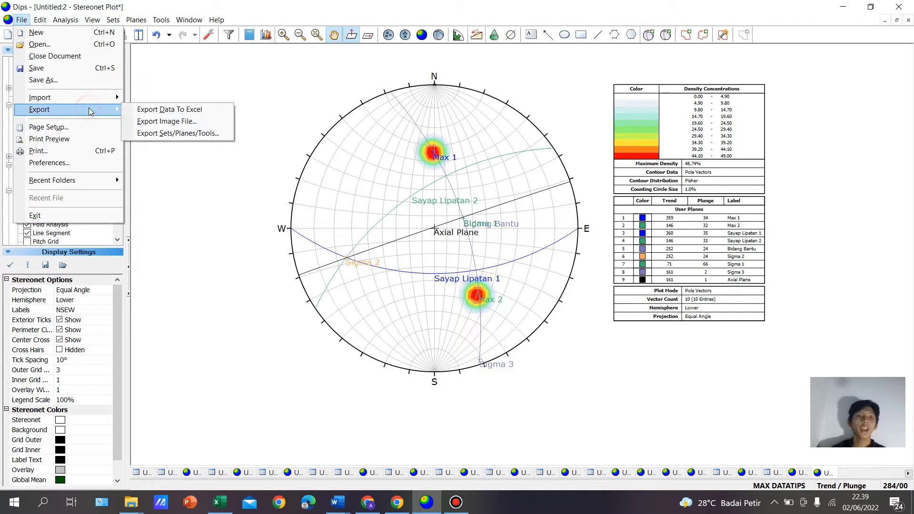
pyautogui.click(140, 125)
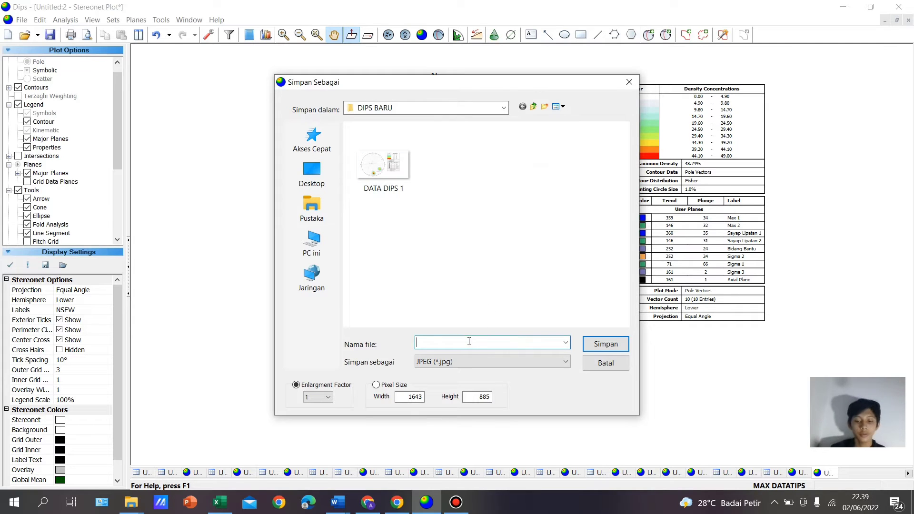
pyautogui.write('Lipatan')
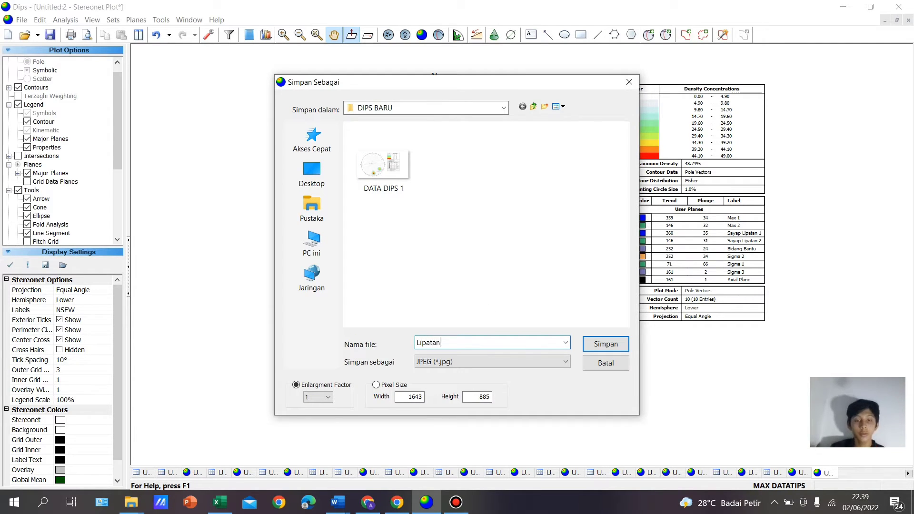
pyautogui.write(' 3')
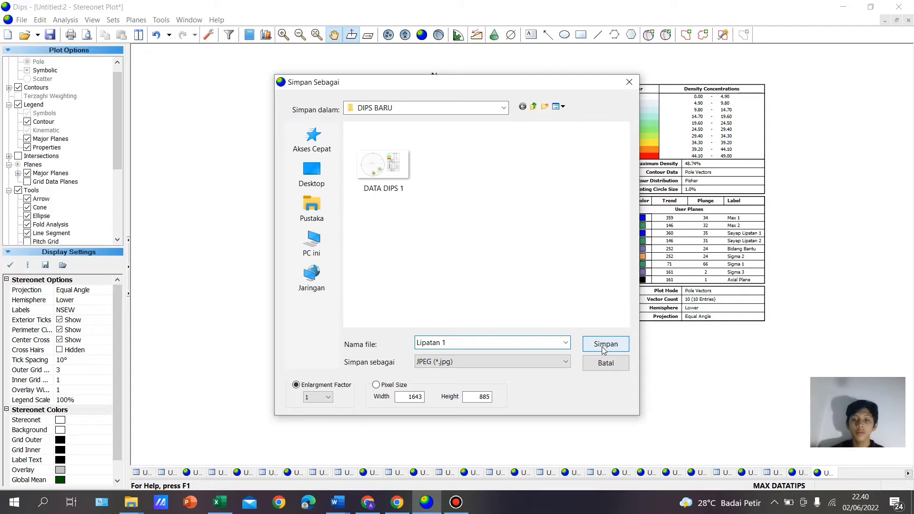
pyautogui.click(602, 346)
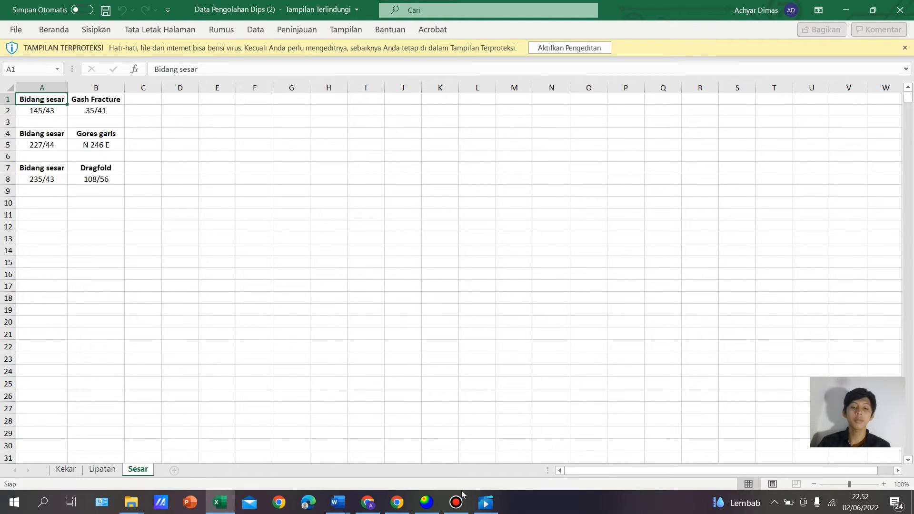
# Switch to Dips, open a new stereonet plot and place a user plane labelled "Bidang Sesar" on it
pyautogui.click(427, 502)
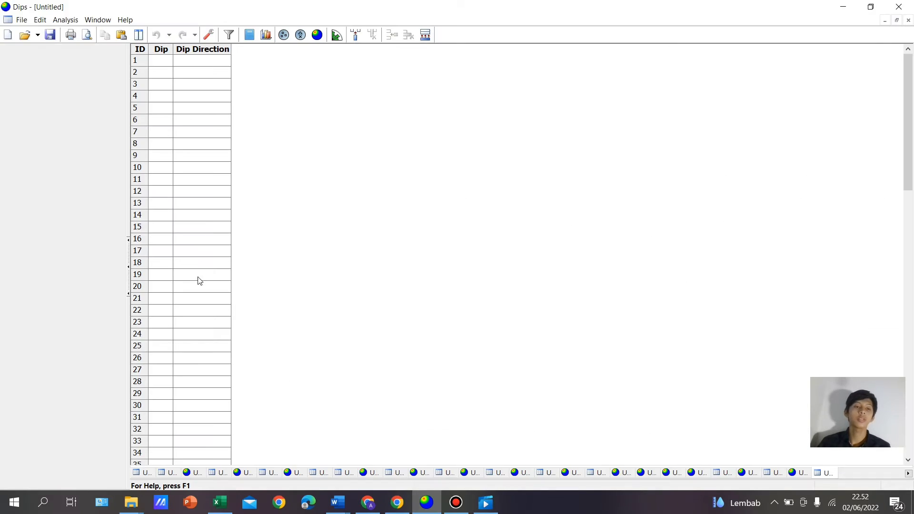
pyautogui.click(317, 34)
pyautogui.click(649, 35)
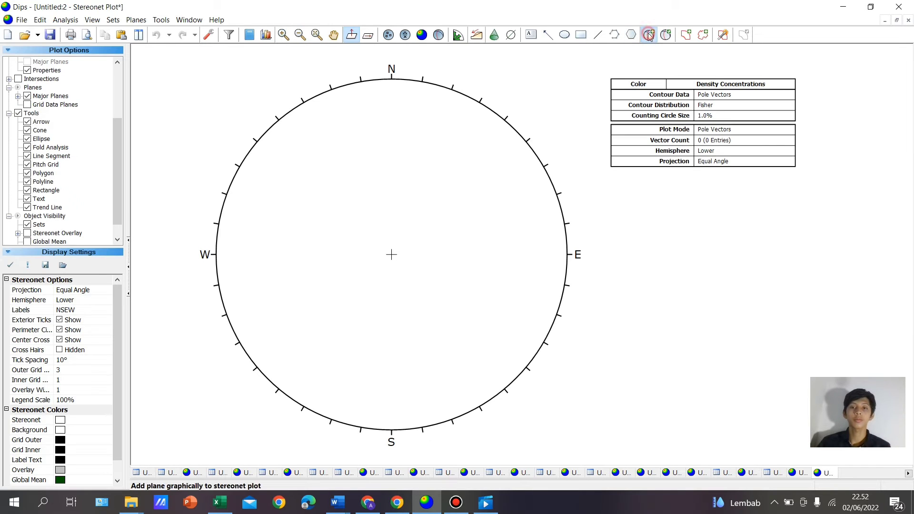
pyautogui.click(461, 215)
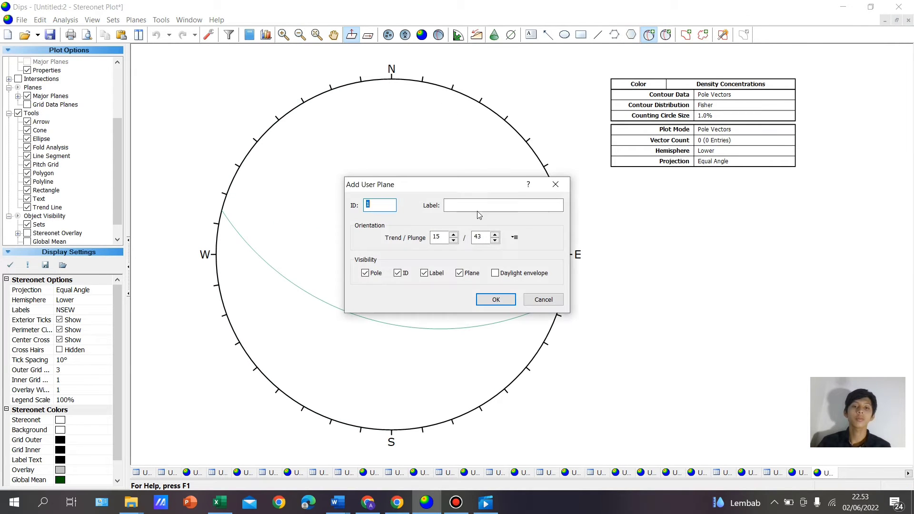
pyautogui.click(477, 208)
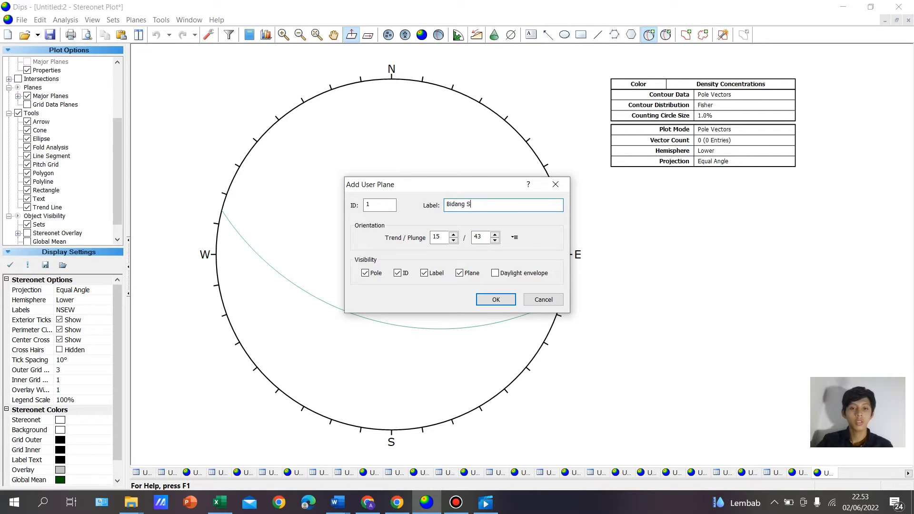
pyautogui.write('Bidang Sesar')
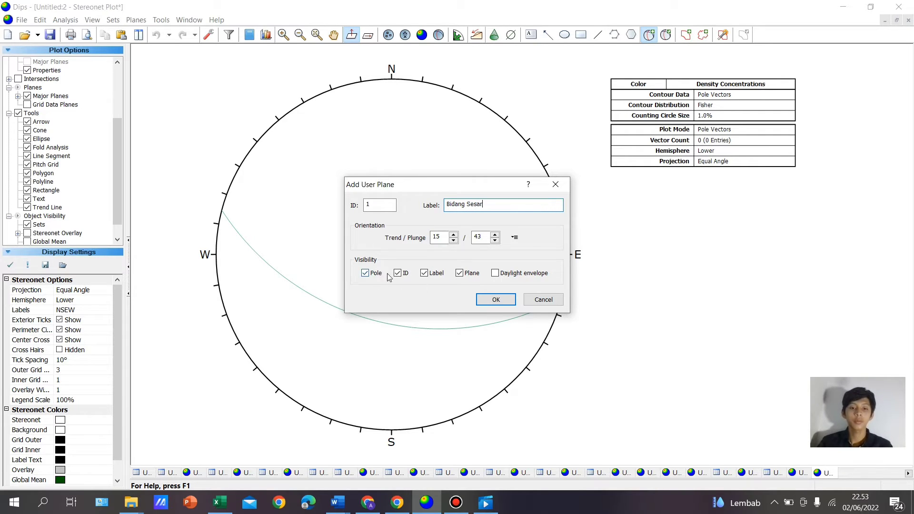
# Leave only the plane visible without pole, ID or label, set its trend to 235, and switch the orientation convention to Strike (Right) / Dip
pyautogui.click(398, 273)
pyautogui.click(424, 274)
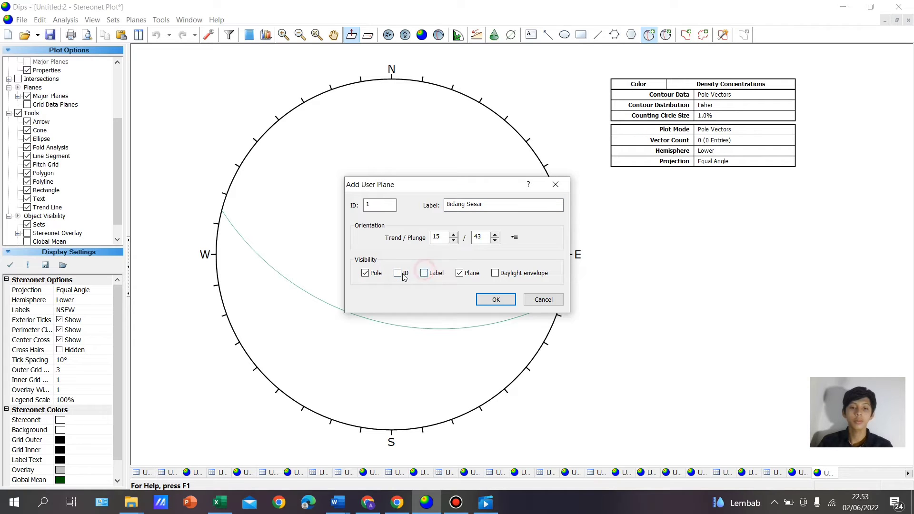
pyautogui.click(365, 273)
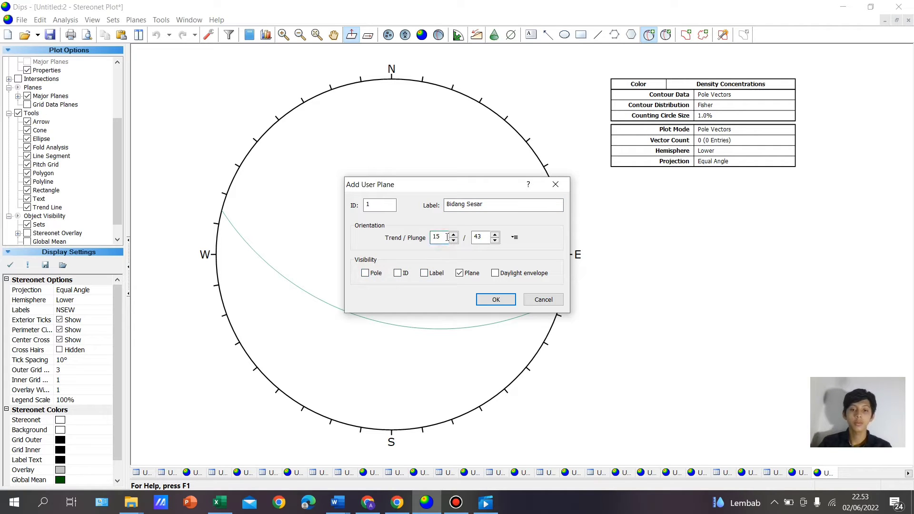
pyautogui.click(514, 238)
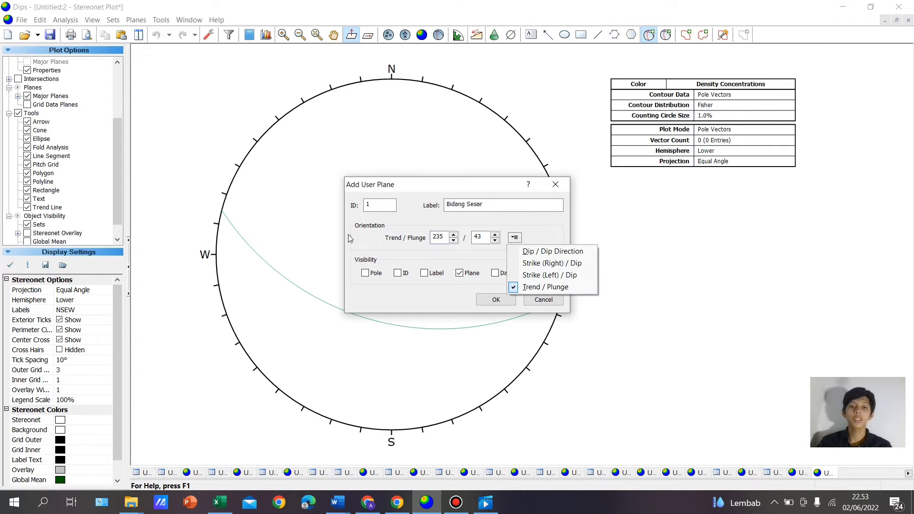
pyautogui.click(524, 265)
pyautogui.click(496, 300)
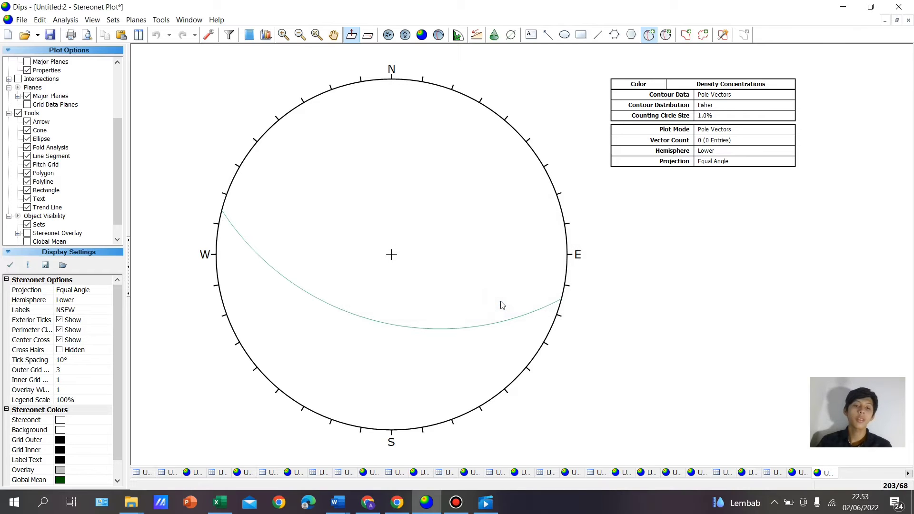
# Edit the Bidang Sesar user plane to a right-hand strike of 235 and a dip of 43
pyautogui.click(666, 35)
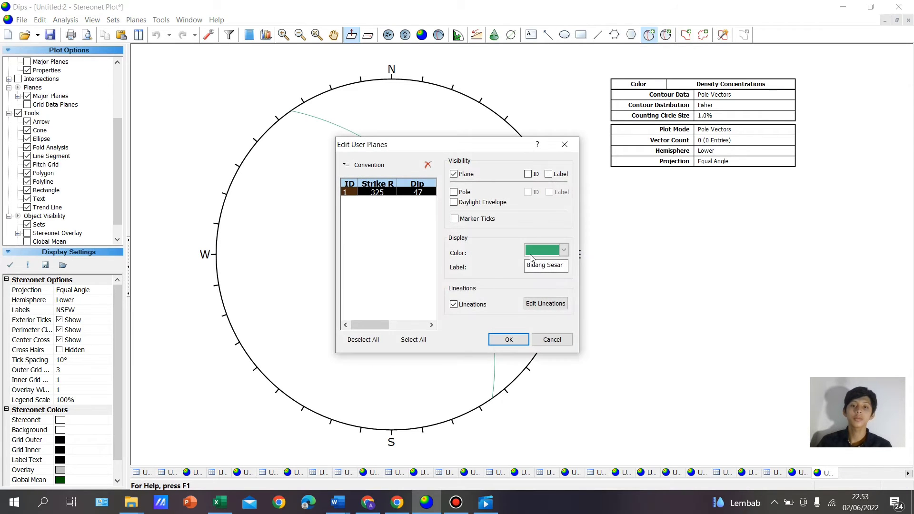
pyautogui.click(383, 192)
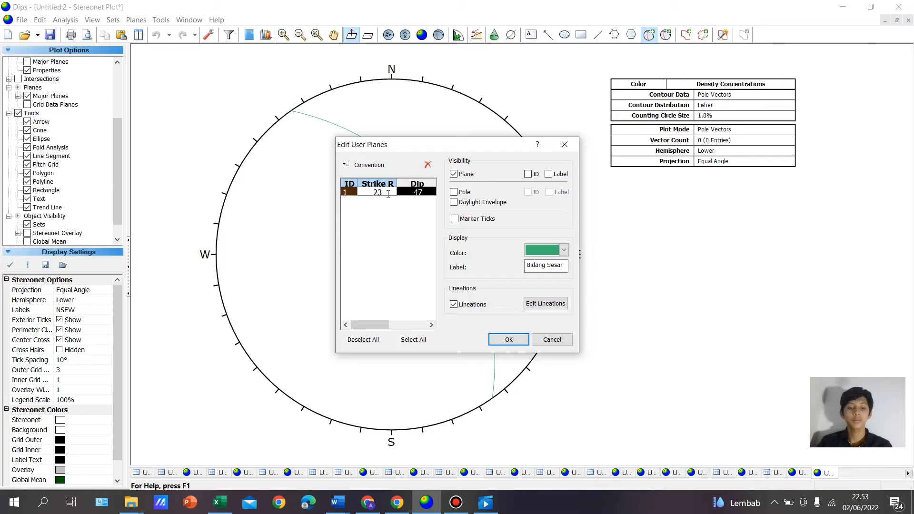
pyautogui.click(419, 193)
pyautogui.press('BackSpace')
pyautogui.press('BackSpace')
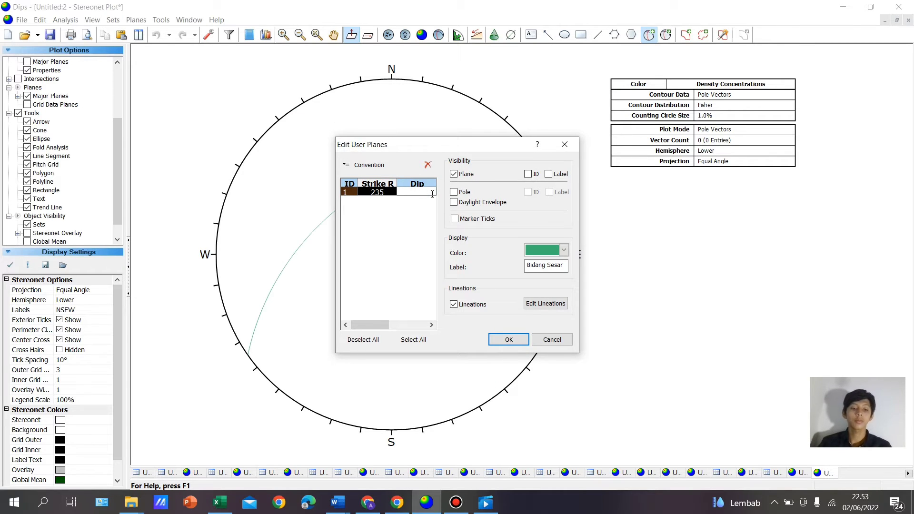
pyautogui.click(508, 339)
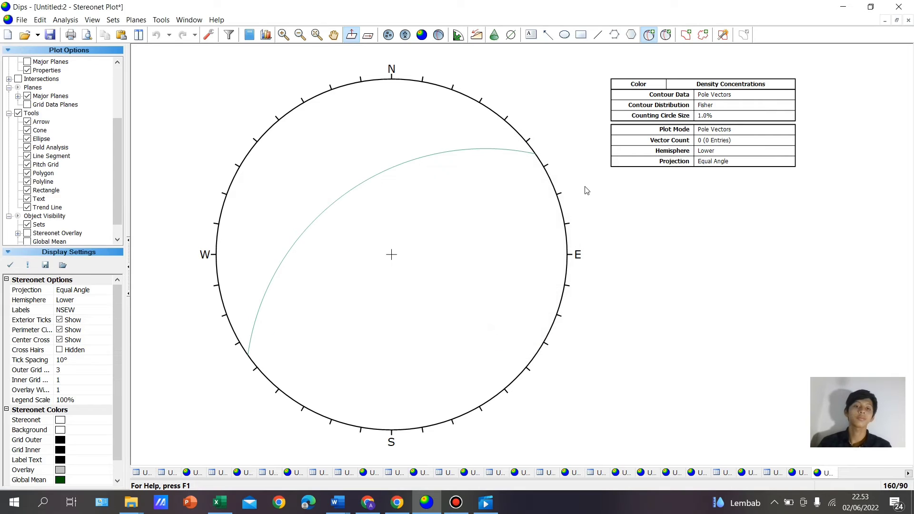
# Turn on the label of the Bidang Sesar plane on the stereonet
pyautogui.click(666, 35)
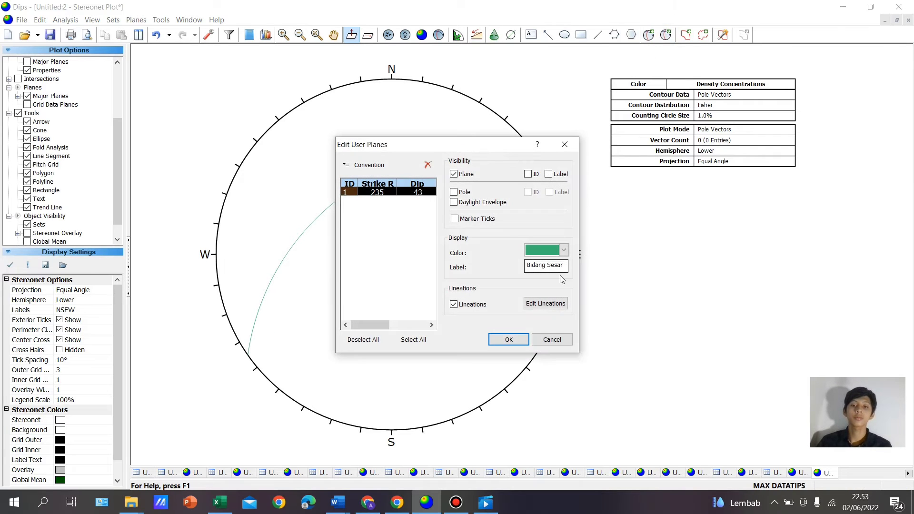
pyautogui.click(549, 174)
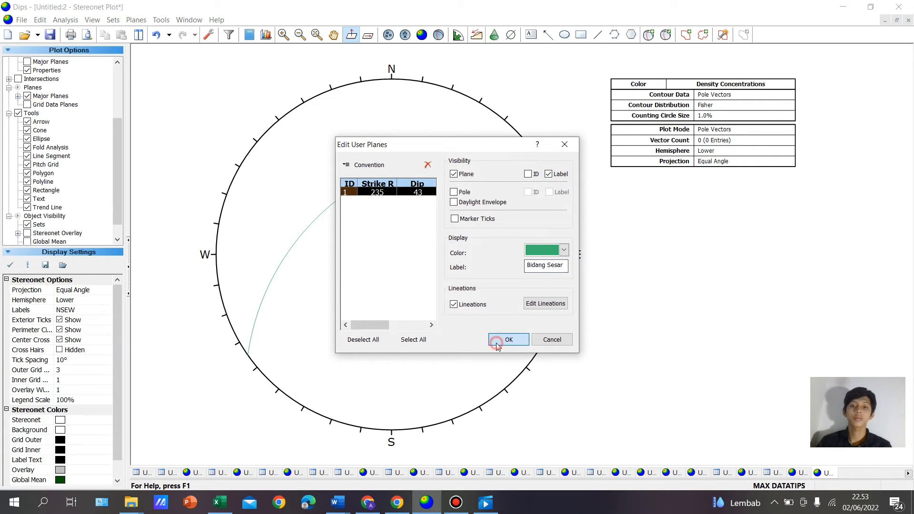
pyautogui.click(508, 340)
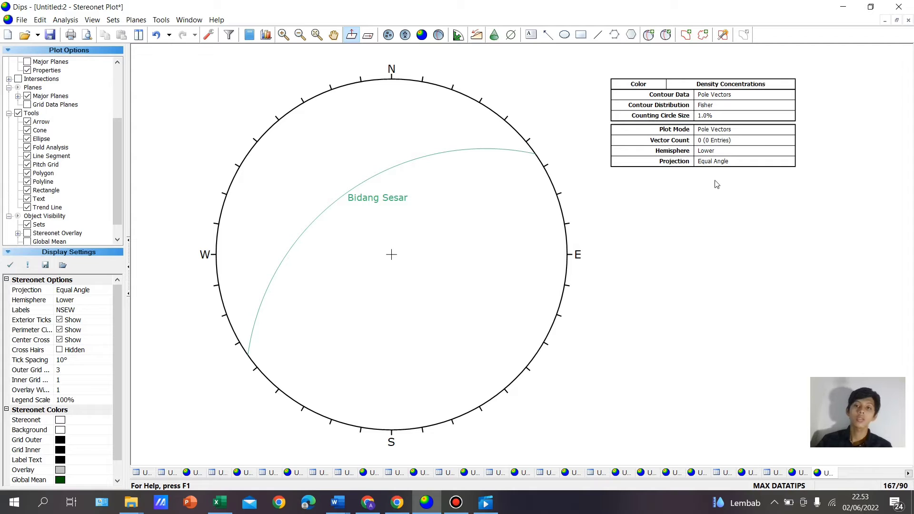
# Check the drag fold data in Excel and add it in Dips as a user plane labelled "Dragfold" at strike/dip 108/56 with its label shown
pyautogui.click(220, 503)
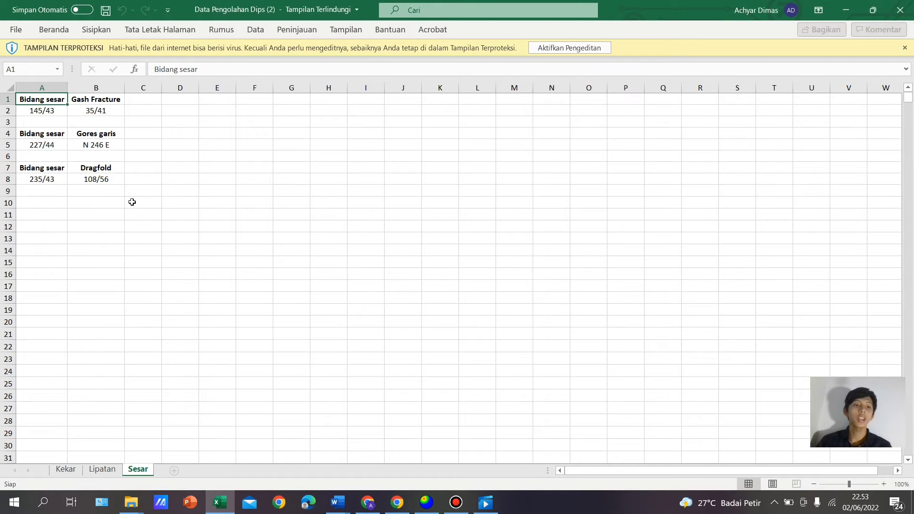
pyautogui.click(846, 10)
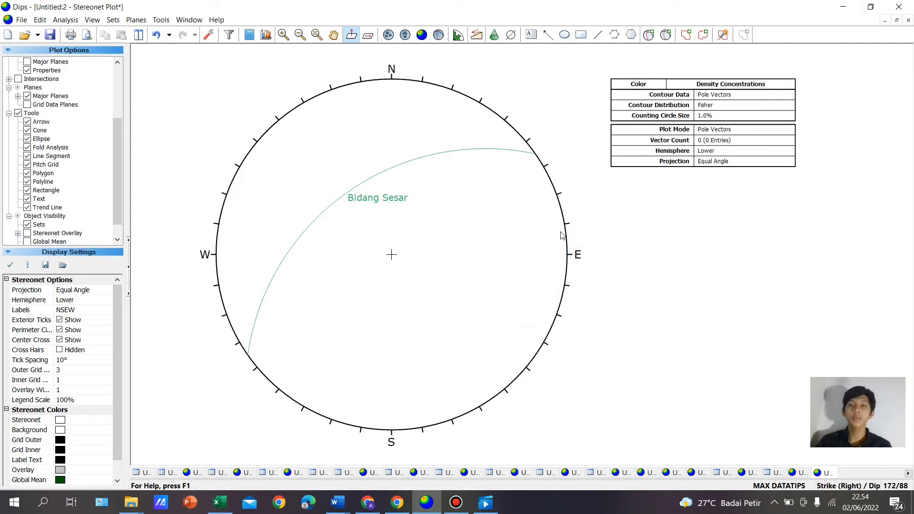
pyautogui.click(651, 38)
pyautogui.click(514, 197)
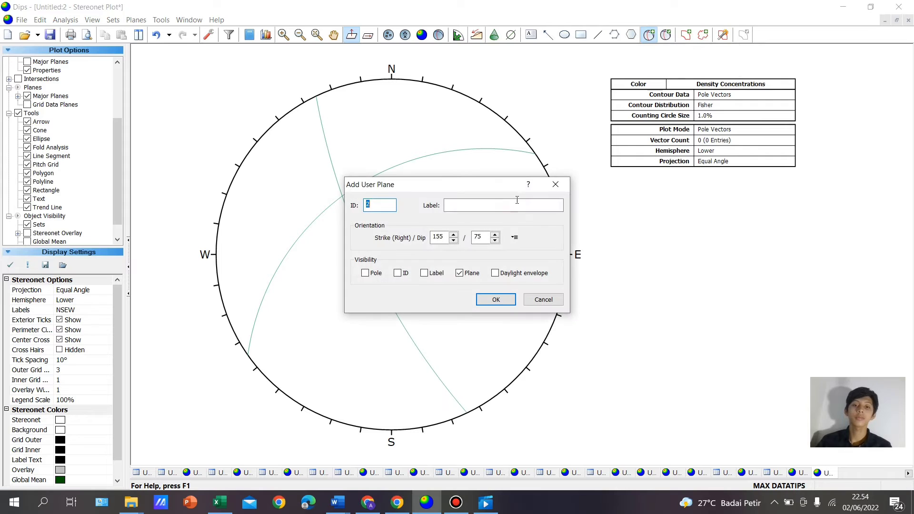
pyautogui.click(513, 209)
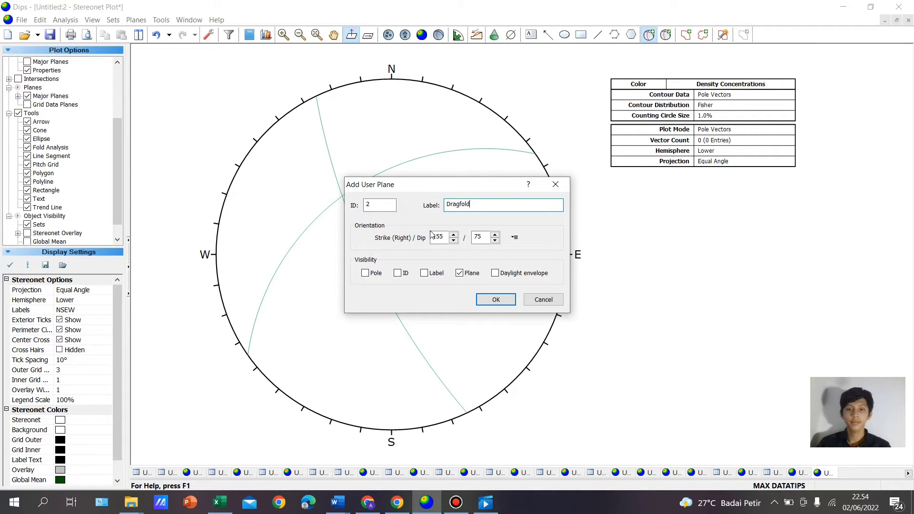
pyautogui.click(424, 274)
pyautogui.click(442, 237)
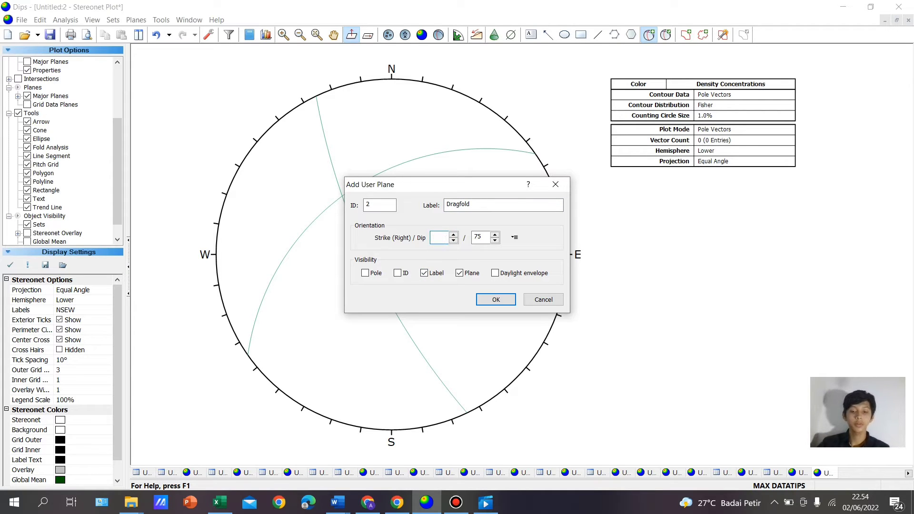
pyautogui.write('108')
pyautogui.click(485, 236)
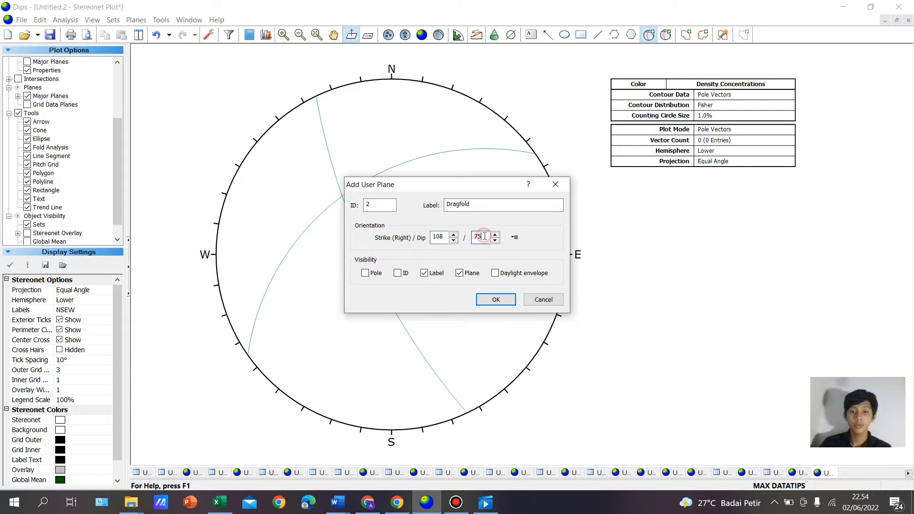
pyautogui.press('BackSpace')
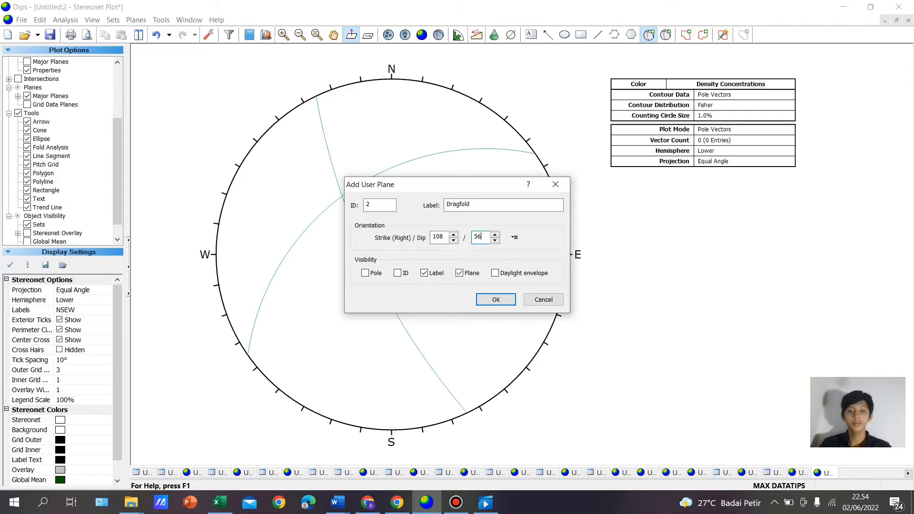
pyautogui.click(496, 300)
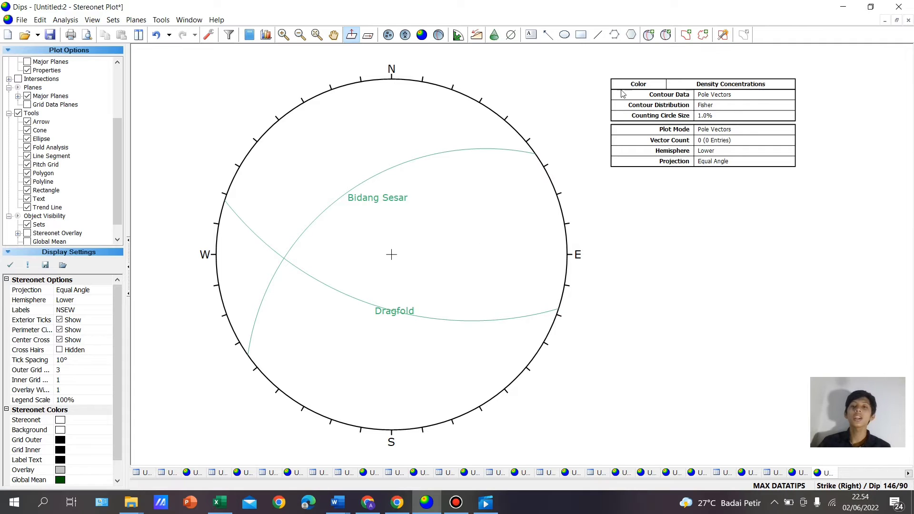
# Add a user plane labelled "Bidang Bantu" at strike/dip 358/63, with its pole at the intersection of Bidang Sesar and Dragfold
pyautogui.click(648, 34)
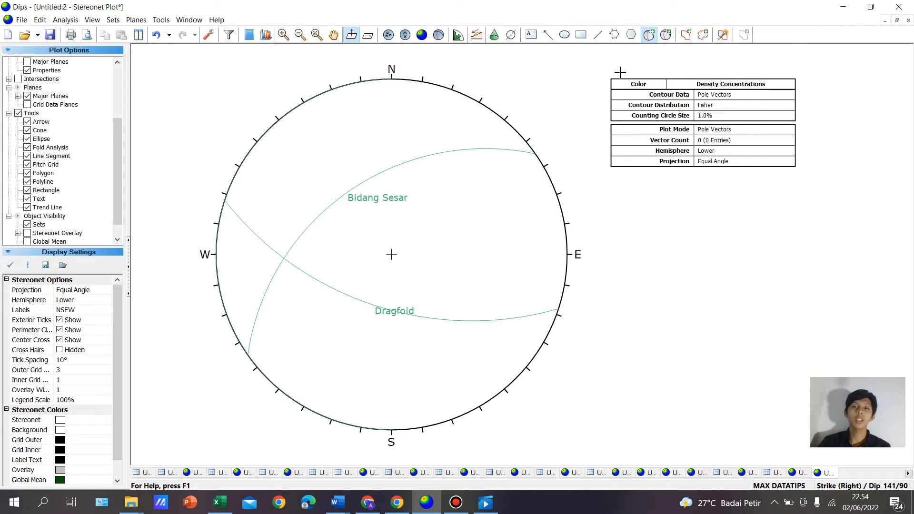
pyautogui.click(283, 257)
pyautogui.click(451, 206)
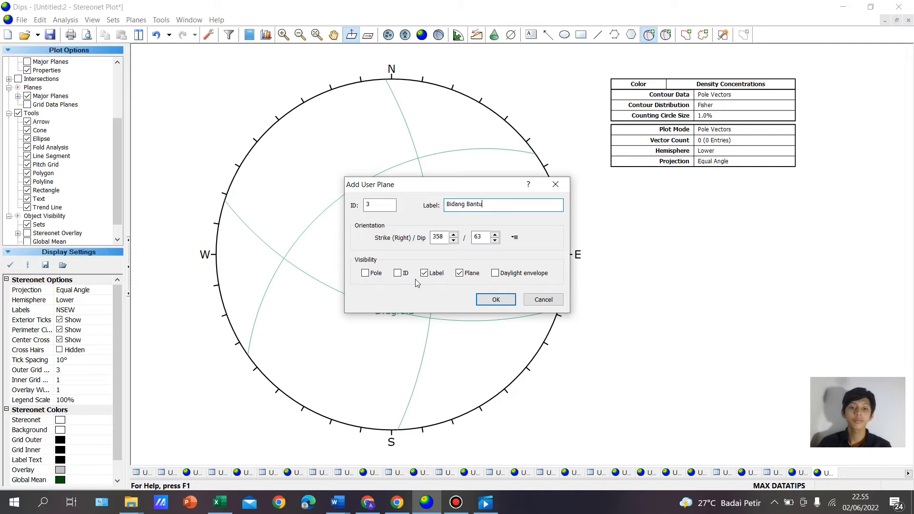
pyautogui.click(495, 300)
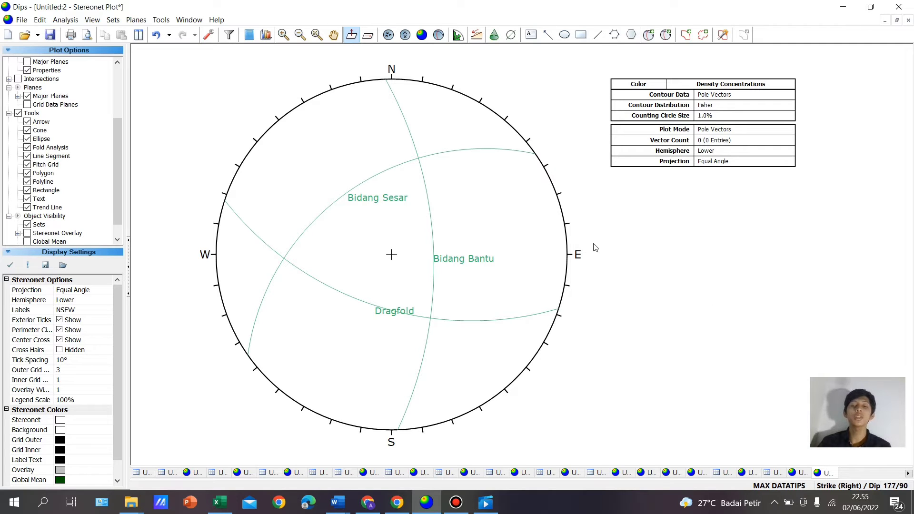
# Mark the intersection of Bidang Sesar and Dragfold as a labelled pole "Sigma 2" at strike/dip 358/63, with its plane hidden
pyautogui.click(656, 35)
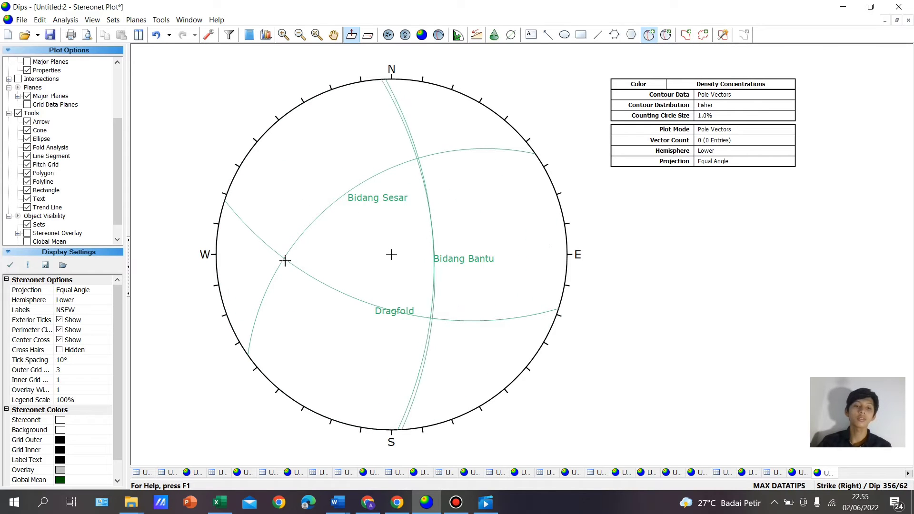
pyautogui.scroll(2, 281, 257)
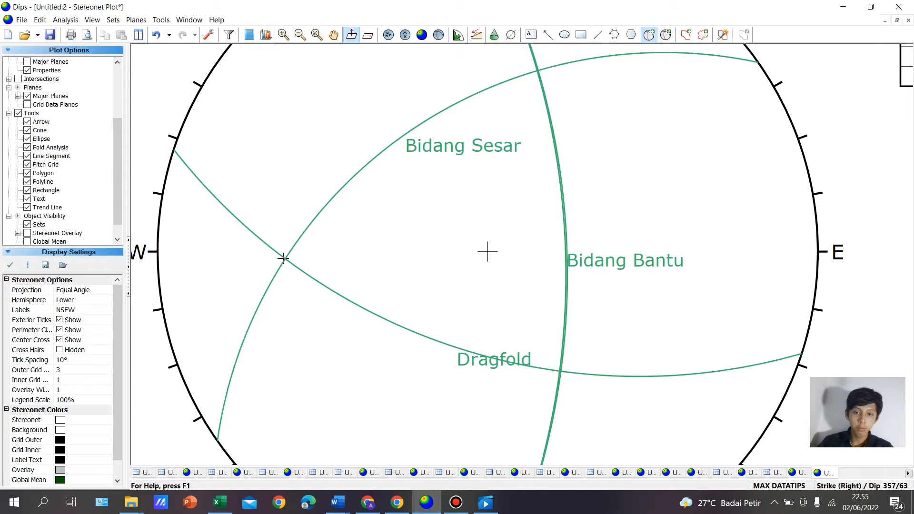
pyautogui.click(284, 258)
pyautogui.click(470, 206)
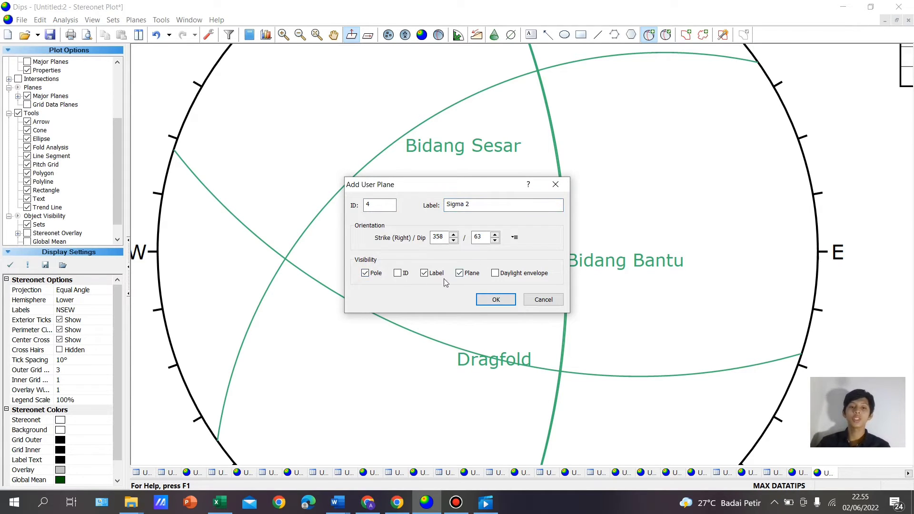
pyautogui.click(494, 299)
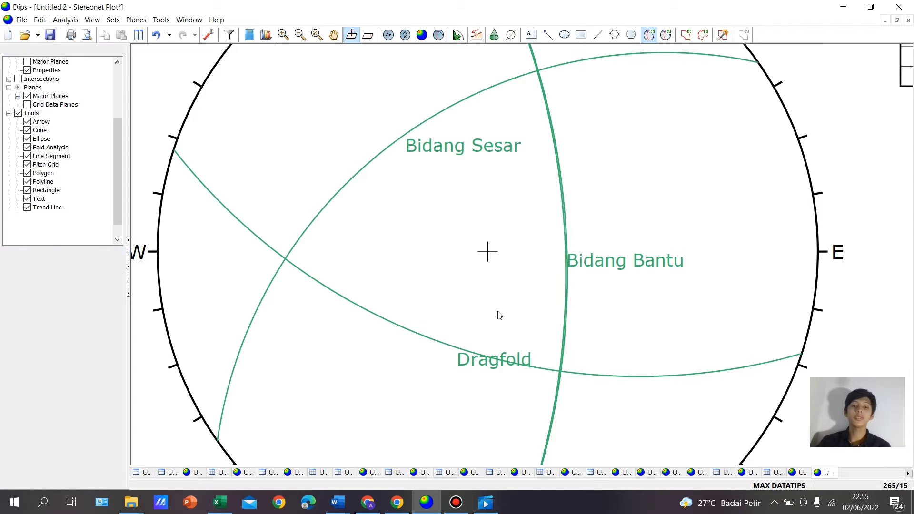
pyautogui.click(649, 35)
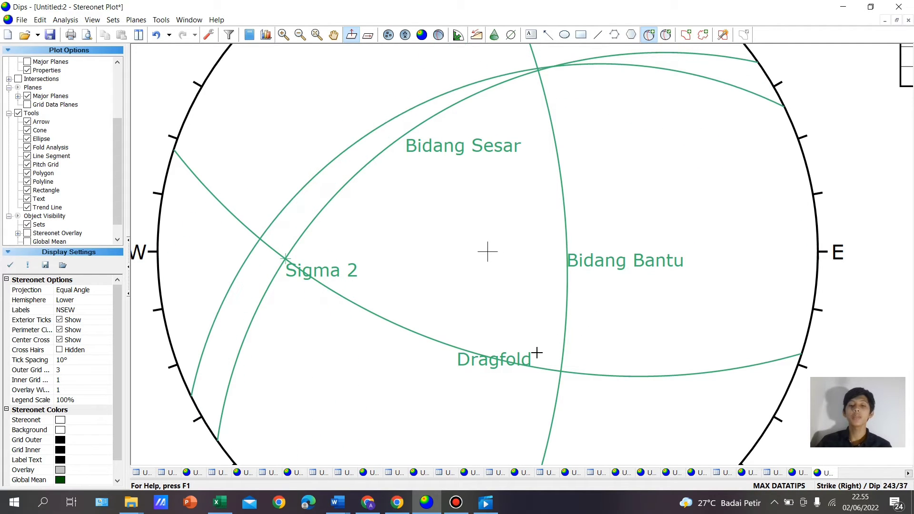
pyautogui.click(561, 373)
pyautogui.click(500, 204)
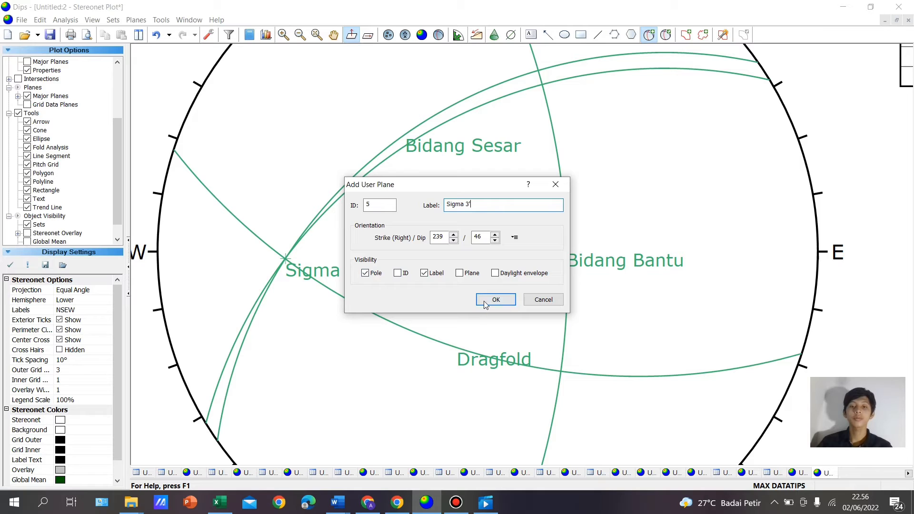
pyautogui.click(555, 186)
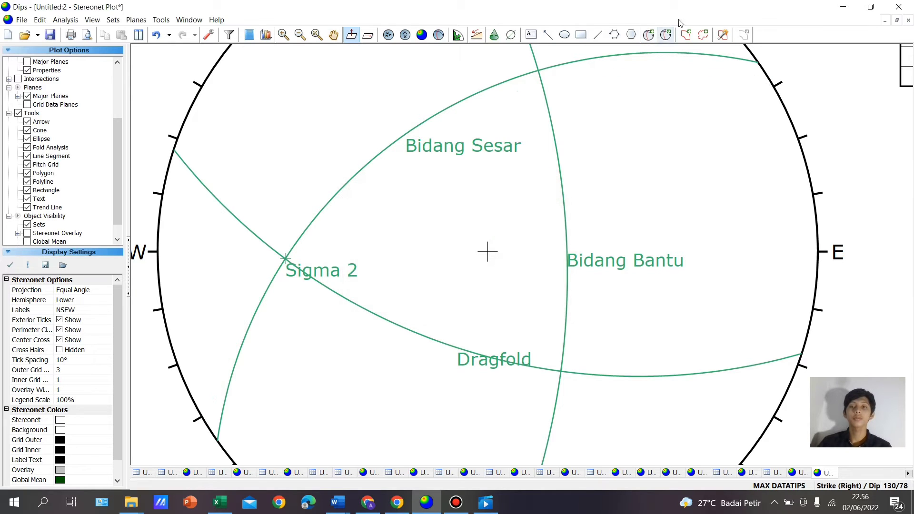
# Mark the intersection of Bidang Bantu and Dragfold as a labelled pole "Sigma 3'" at strike/dip 239/46, with its plane hidden
pyautogui.click(649, 34)
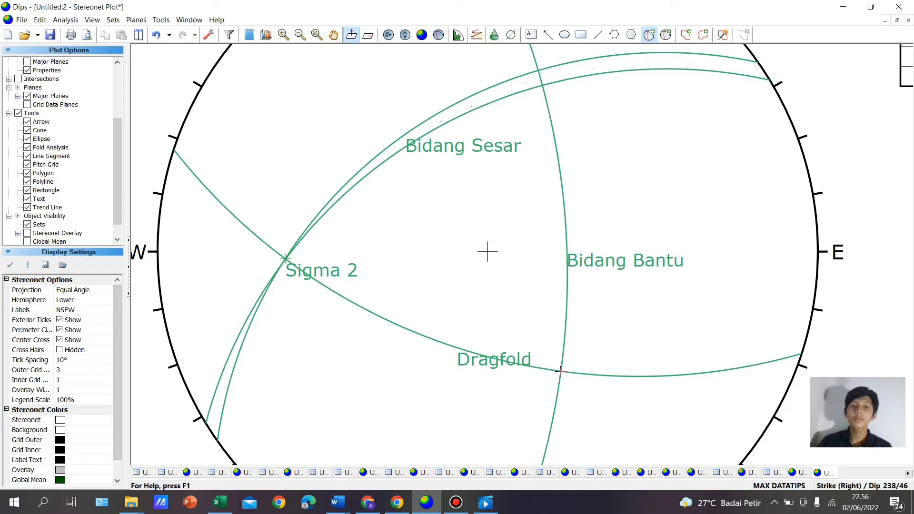
pyautogui.click(560, 372)
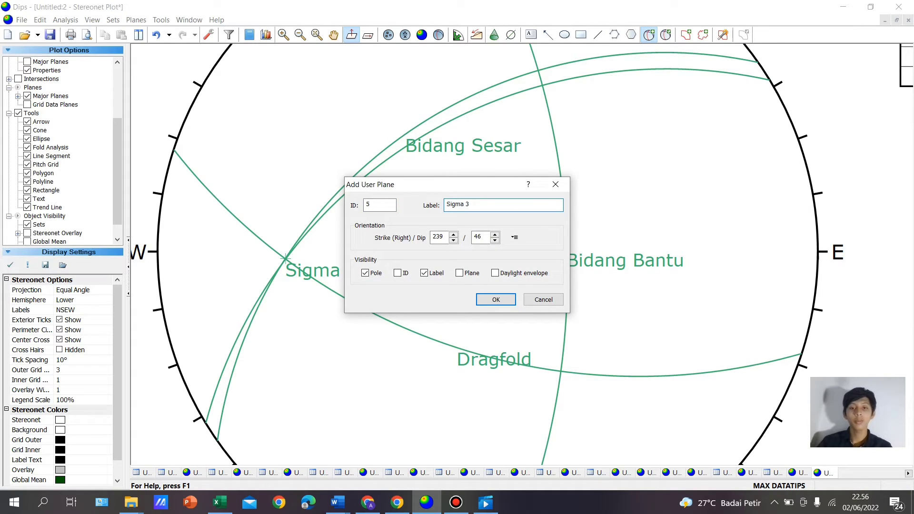
pyautogui.click(495, 299)
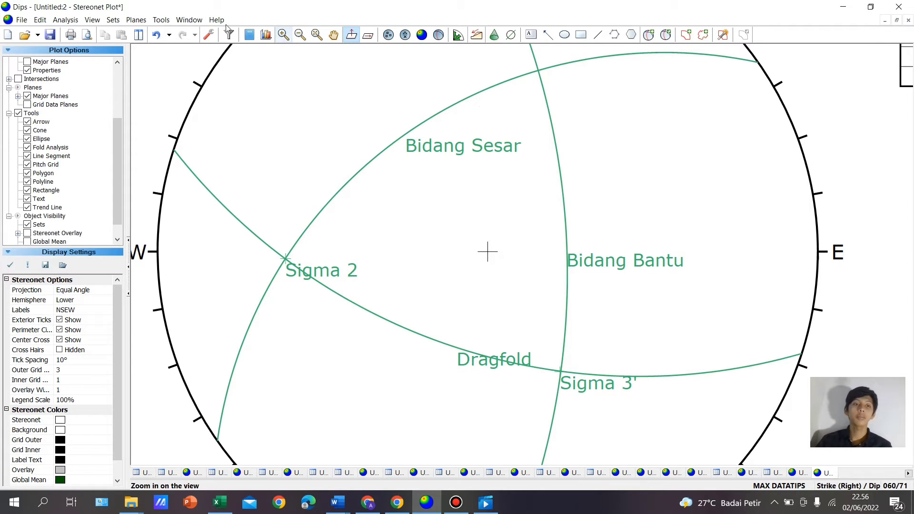
# Overlay a pitch grid on Bidang Bantu and mark a labelled pole "Sigma 1'" on that plane at strike/dip 108/56
pyautogui.click(161, 20)
pyautogui.click(204, 144)
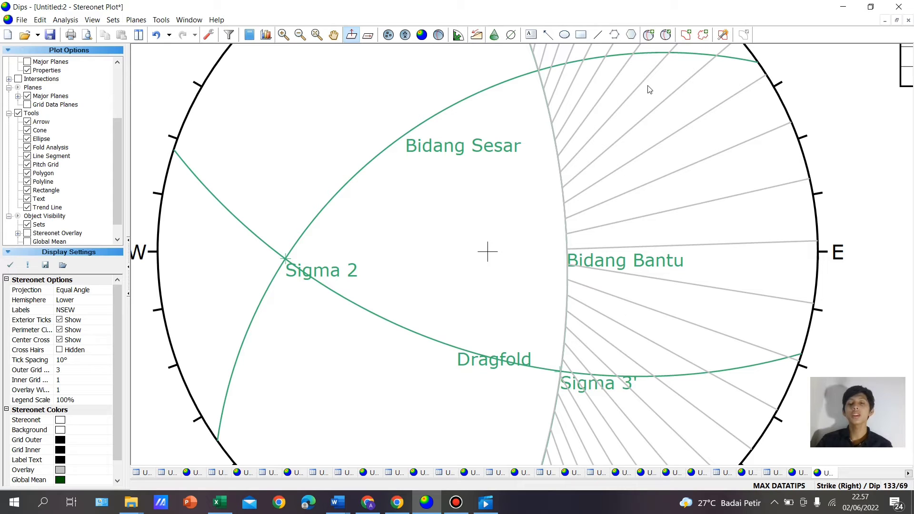
pyautogui.click(649, 35)
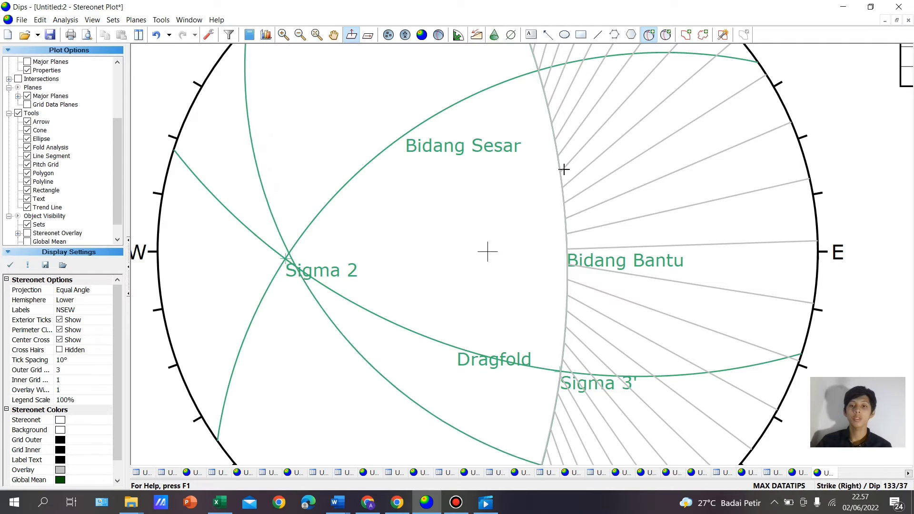
pyautogui.click(542, 86)
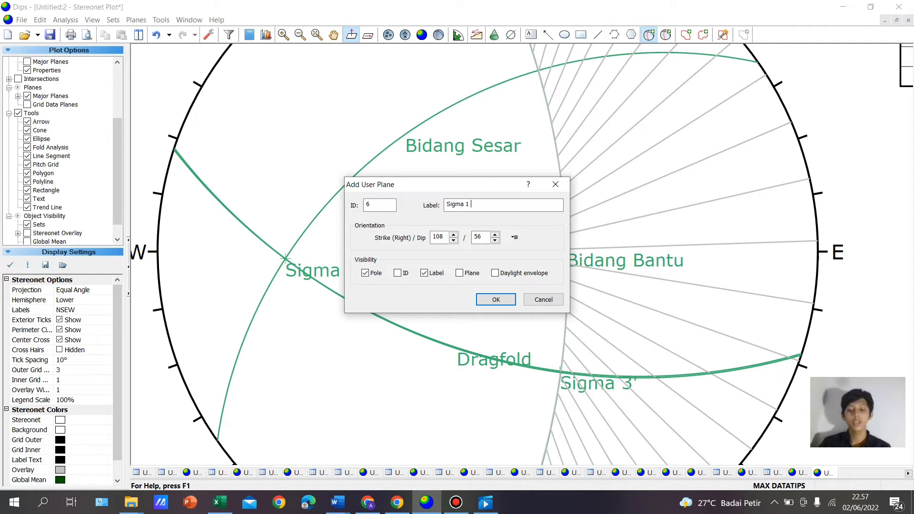
pyautogui.click(498, 299)
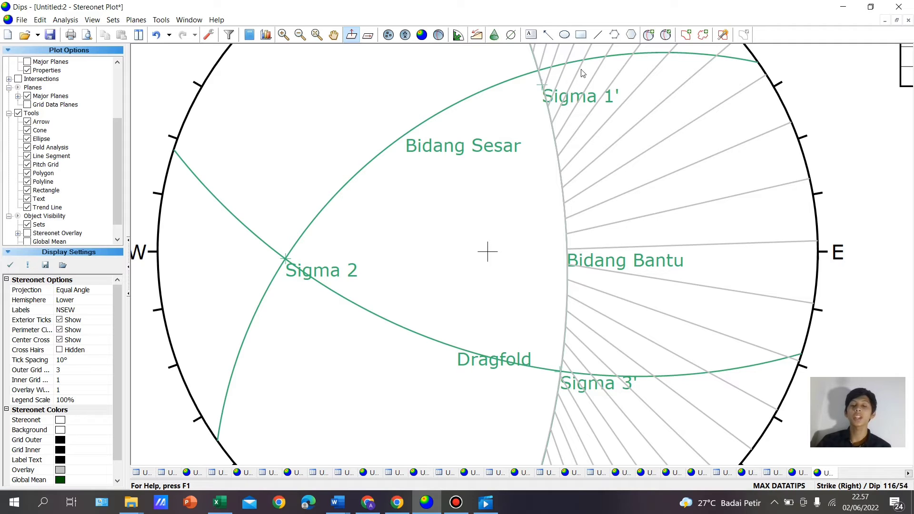
# Add a labelled pole "Sigma 1" on the Bidang Bantu pitch grid at strike/dip 132/36, with its plane hidden
pyautogui.click(649, 35)
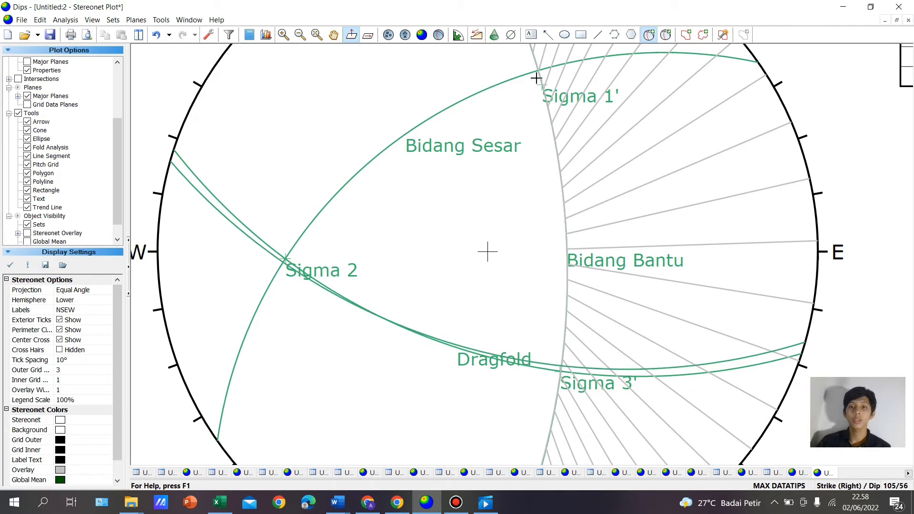
pyautogui.click(548, 106)
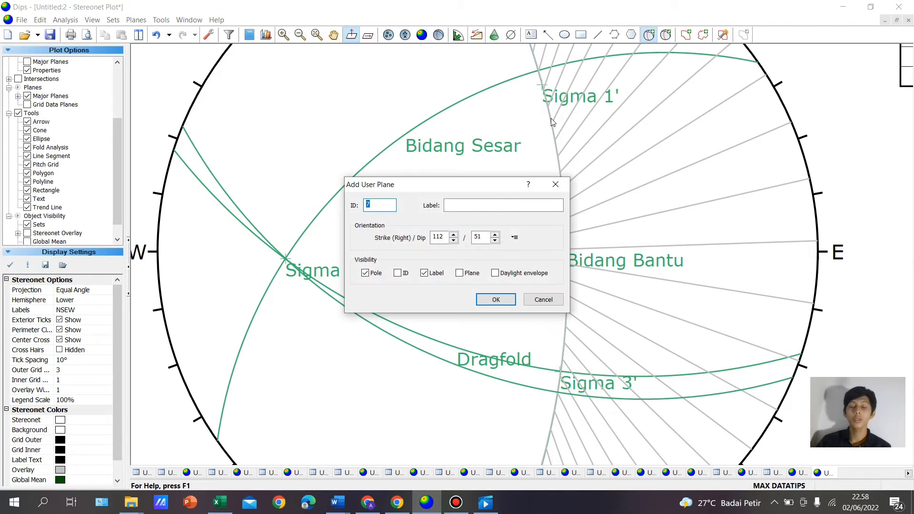
pyautogui.click(565, 186)
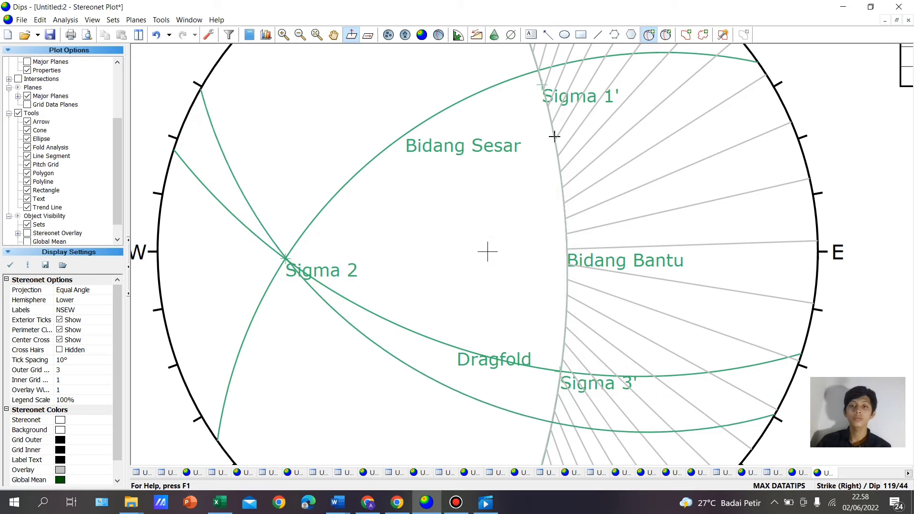
pyautogui.click(560, 171)
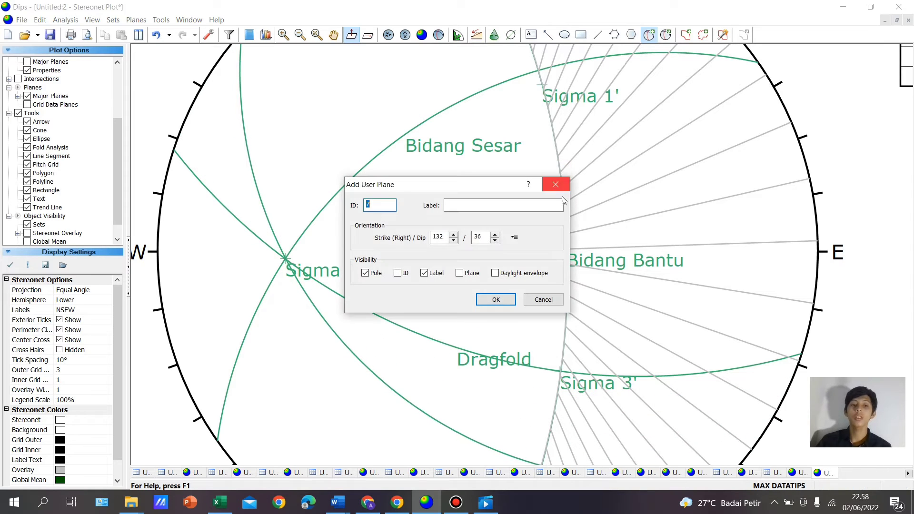
pyautogui.click(498, 206)
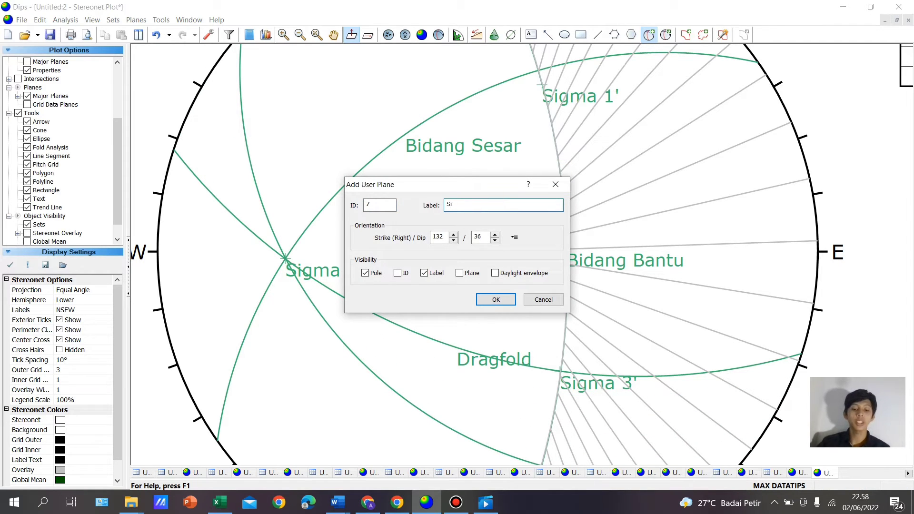
pyautogui.click(490, 301)
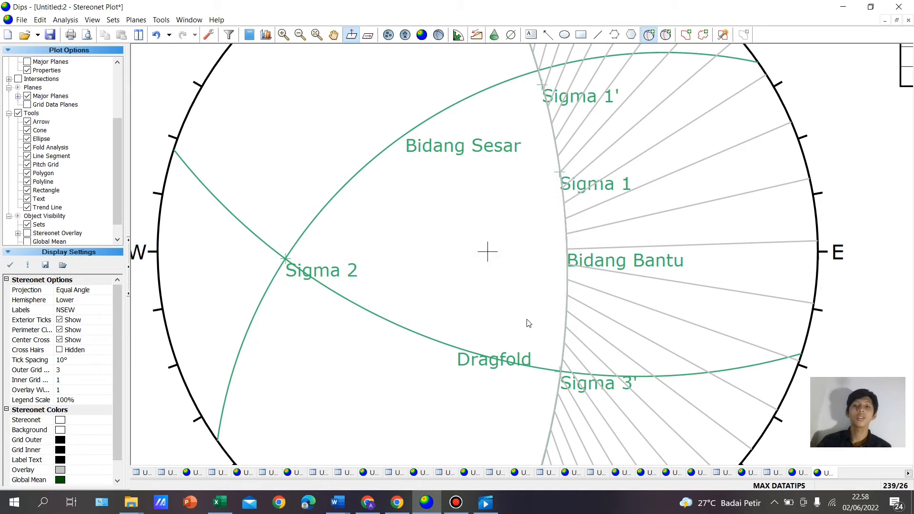
pyautogui.press('Escape')
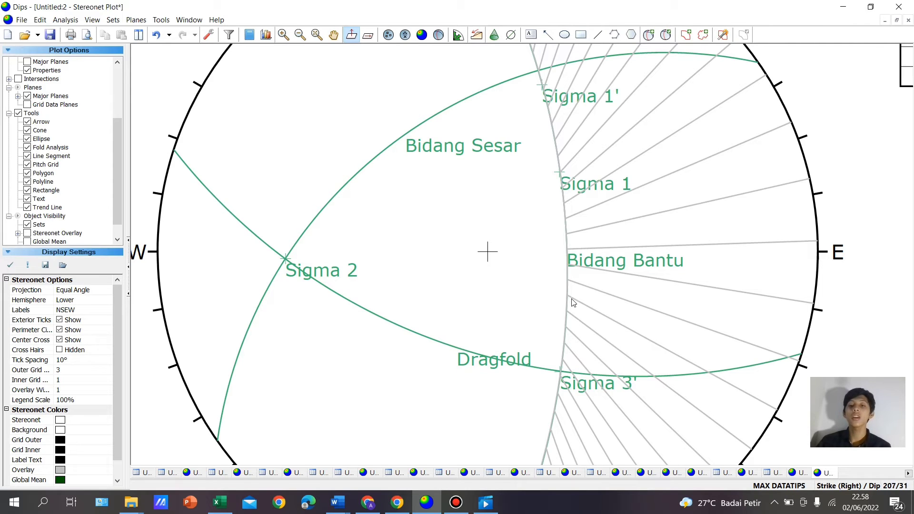
# Add a labelled pole "Sigma 3" on the lower part of the Bidang Bantu pitch grid at strike/dip 256/68, with its plane hidden
pyautogui.scroll(-1, 574, 303)
pyautogui.scroll(2, 576, 307)
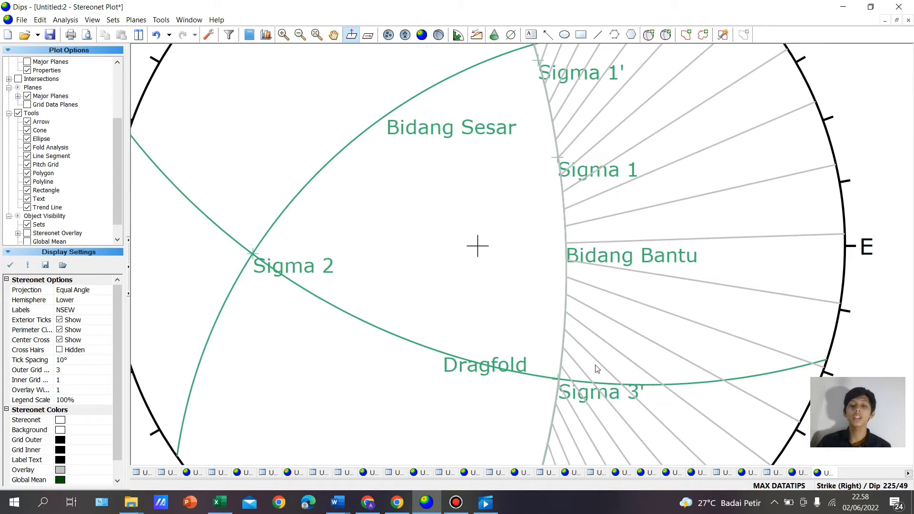
pyautogui.click(648, 35)
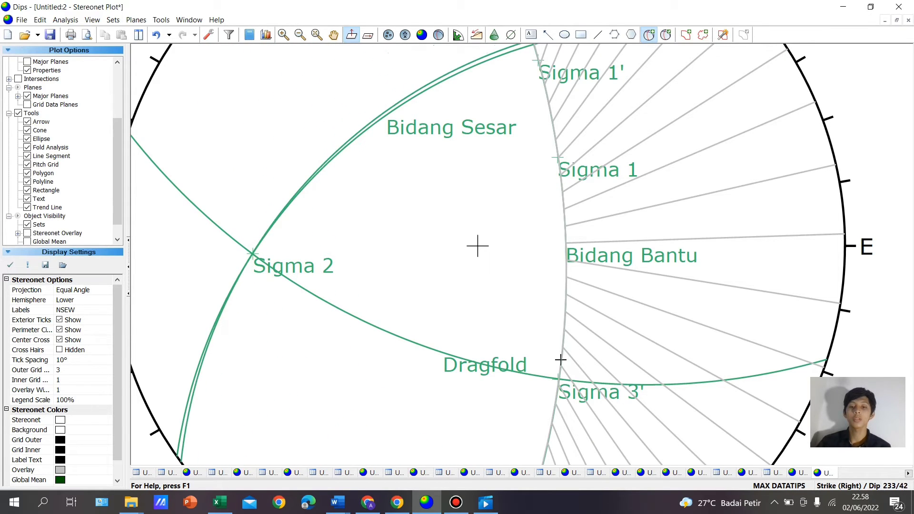
pyautogui.scroll(-2, 547, 428)
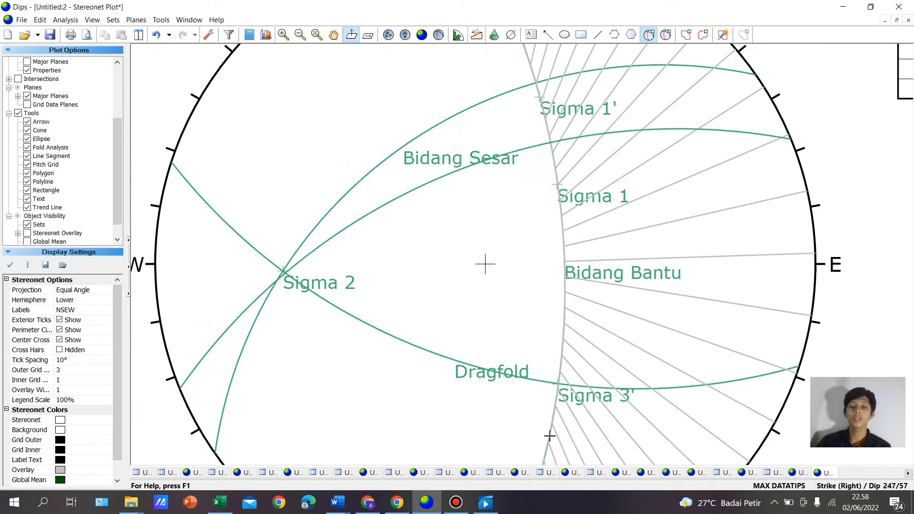
pyautogui.click(334, 35)
pyautogui.moveTo(545, 146); pyautogui.dragTo(525, 69)
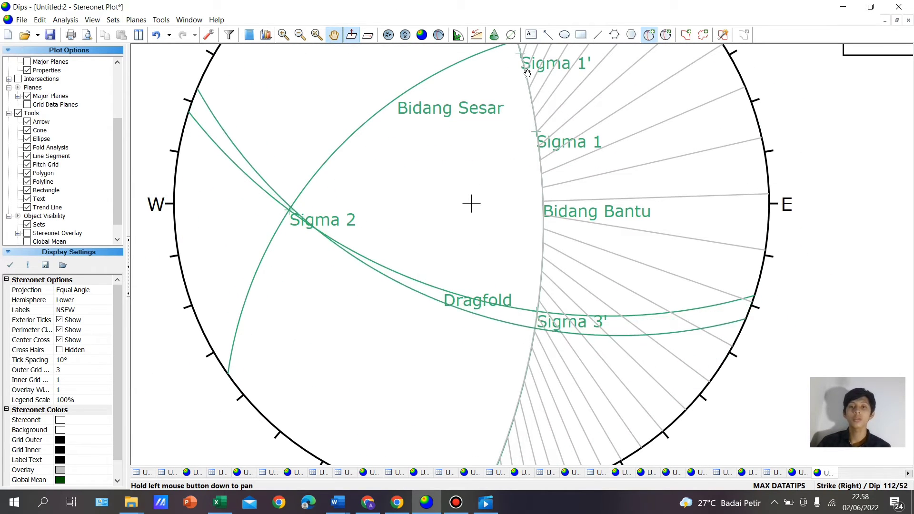
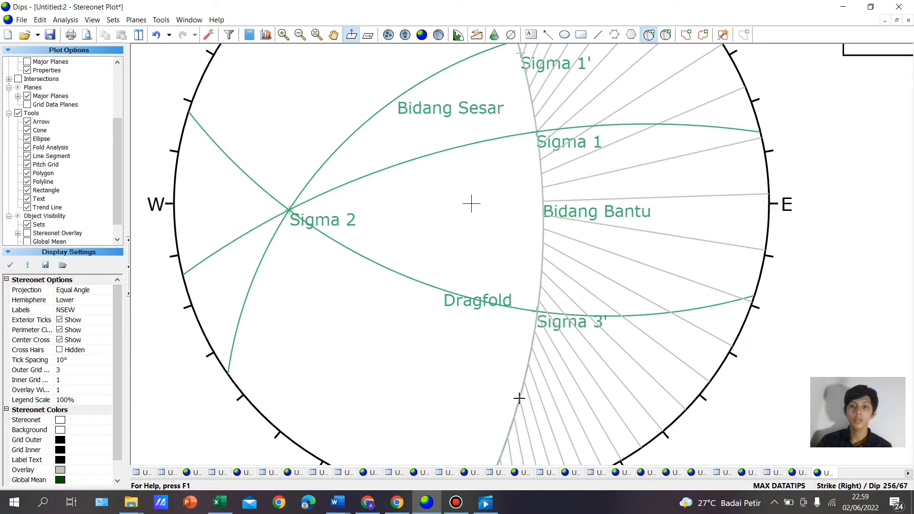
pyautogui.click(519, 397)
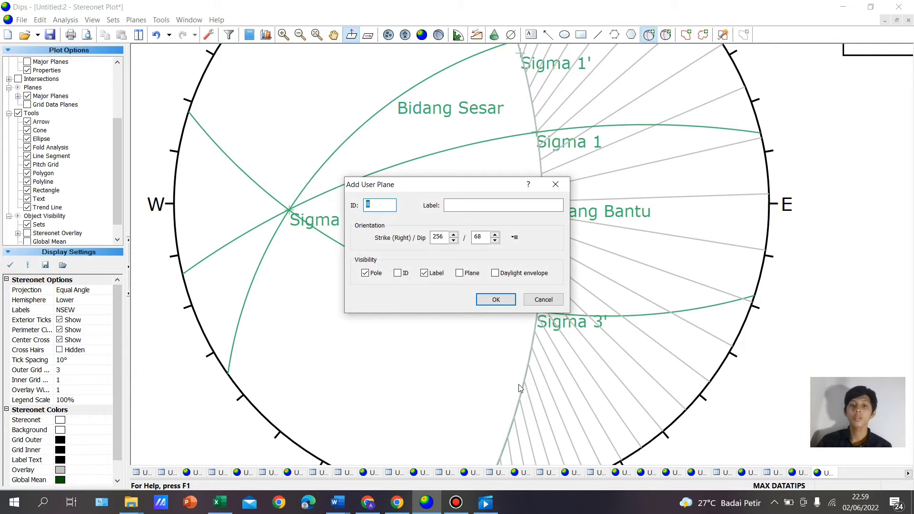
pyautogui.click(480, 206)
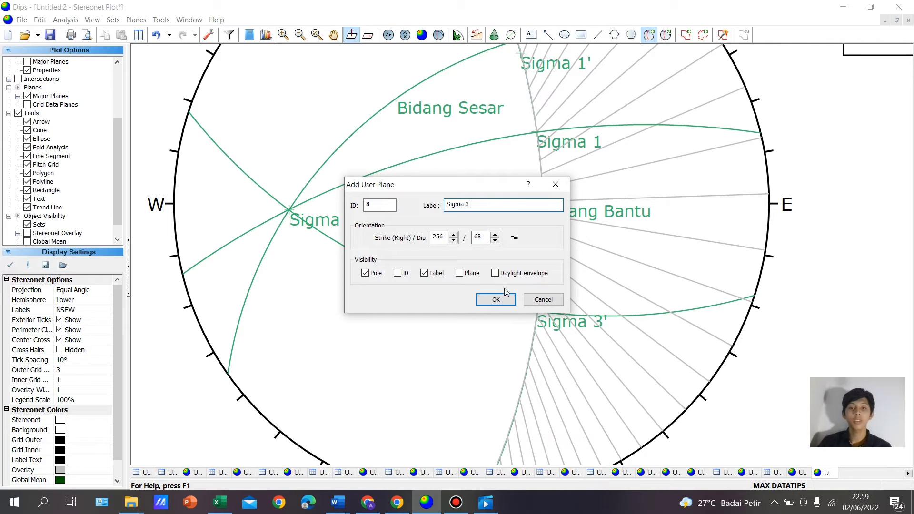
pyautogui.click(489, 301)
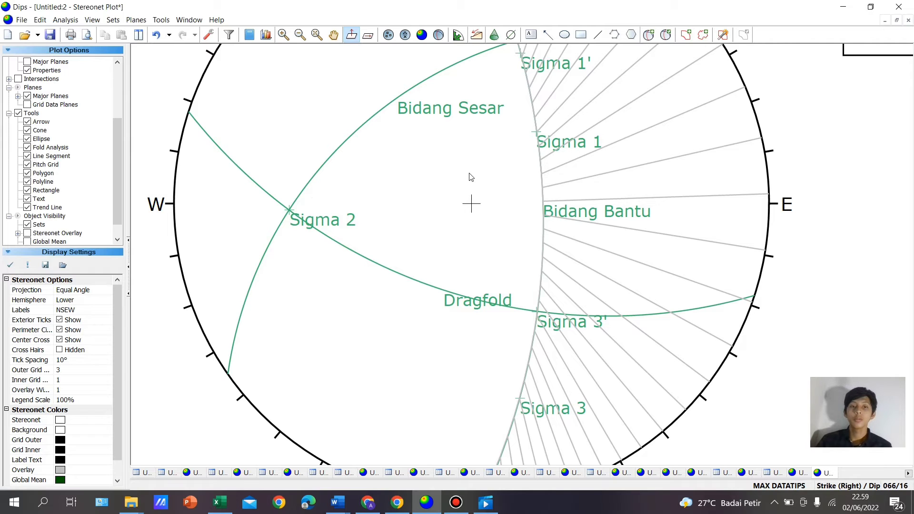
# Edit the user planes to colour Bidang Sesar blue and Dragfold orange
pyautogui.scroll(-4, 573, 250)
pyautogui.scroll(-2, 574, 250)
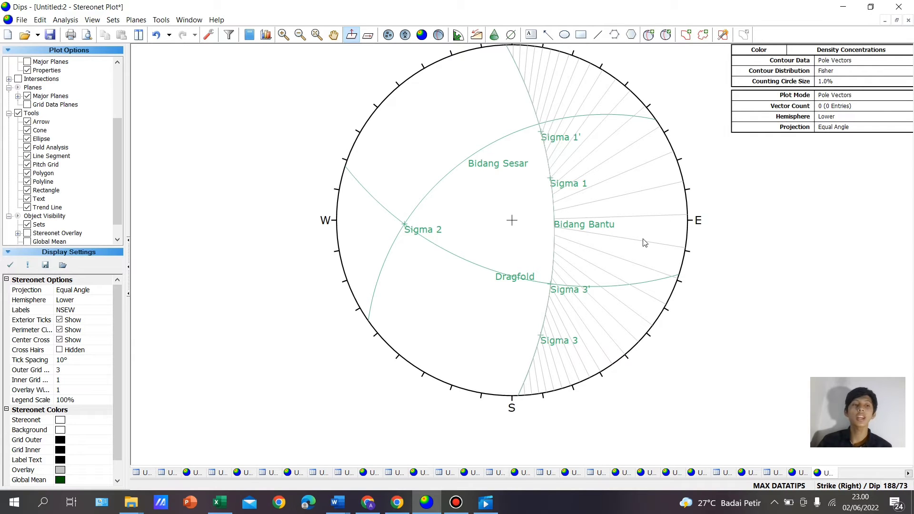
pyautogui.moveTo(121, 159); pyautogui.dragTo(114, 107)
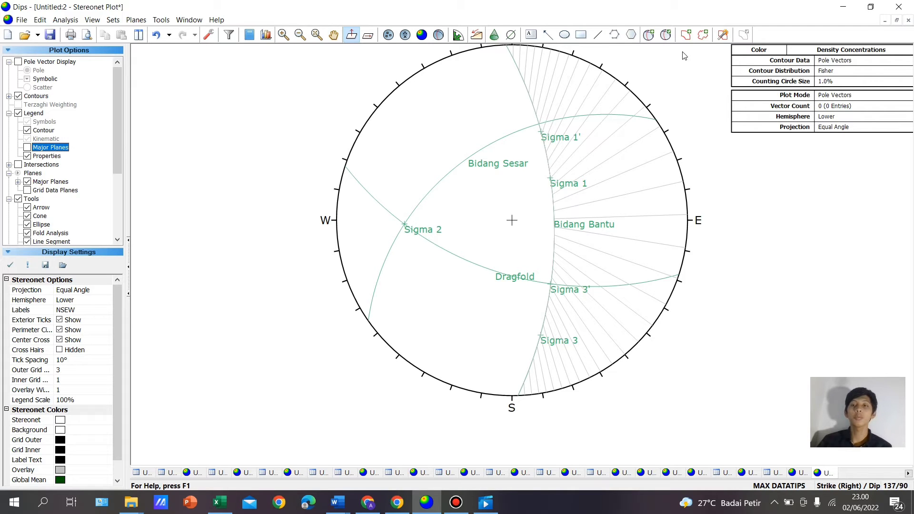
pyautogui.click(666, 34)
pyautogui.click(565, 250)
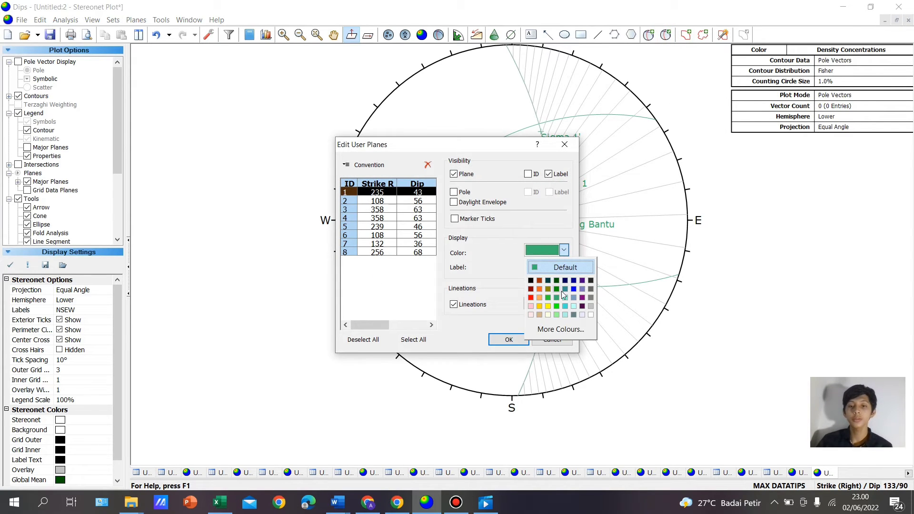
pyautogui.click(561, 290)
pyautogui.press('Down')
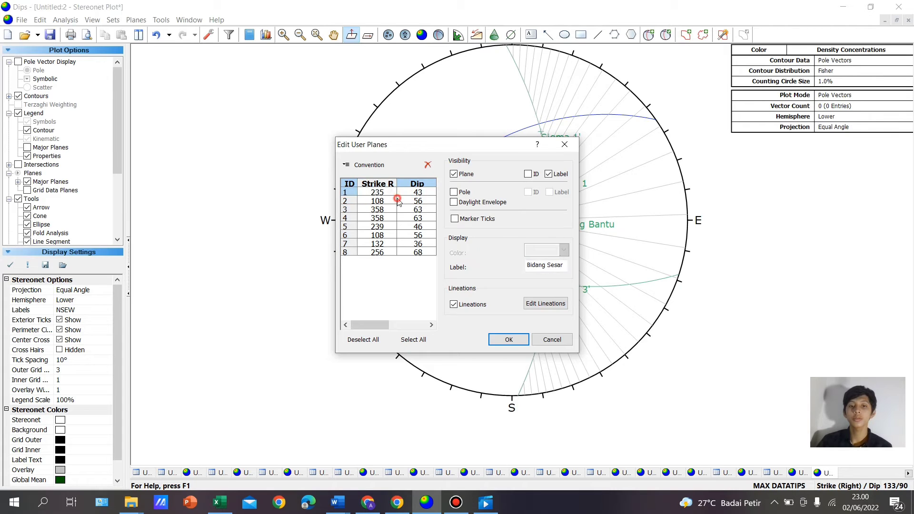
pyautogui.click(565, 250)
pyautogui.click(539, 289)
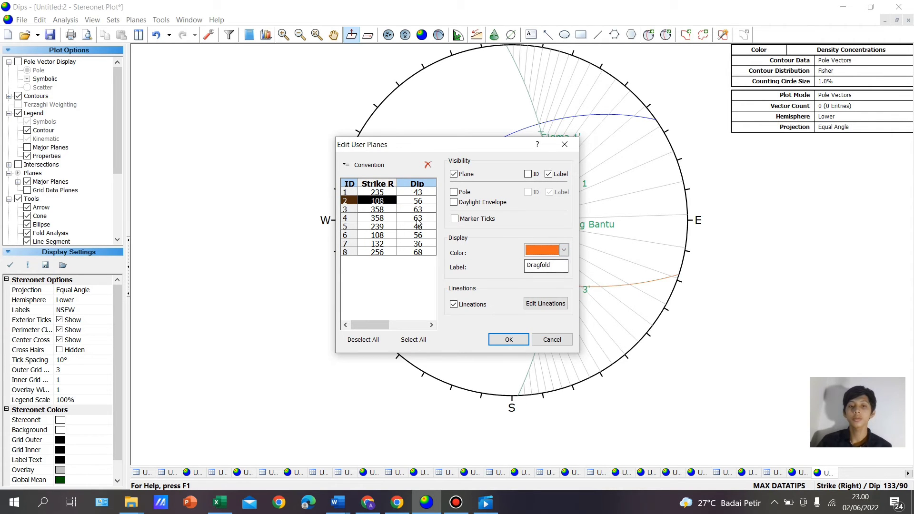
# Colour the Bidang Bantu plane red and the Sigma 2 pole bright green
pyautogui.press('Down')
pyautogui.click(564, 251)
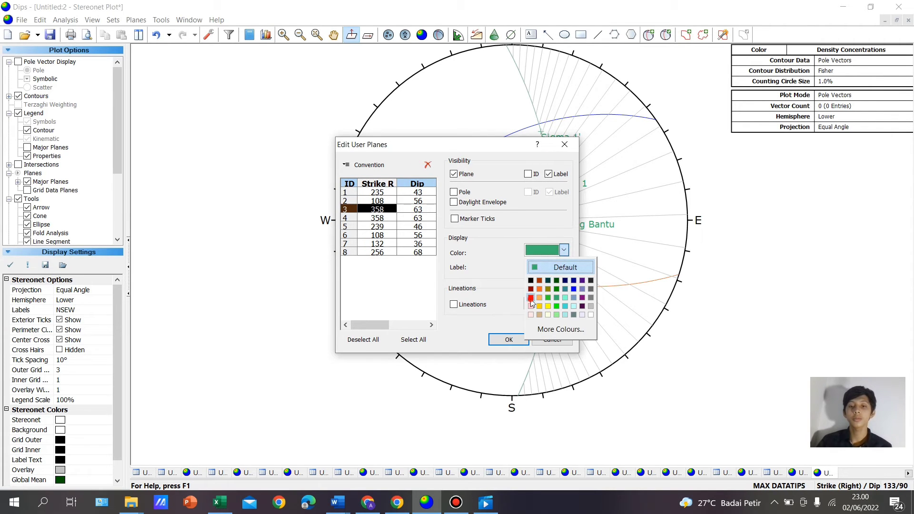
pyautogui.click(531, 298)
pyautogui.press('Down')
pyautogui.click(564, 250)
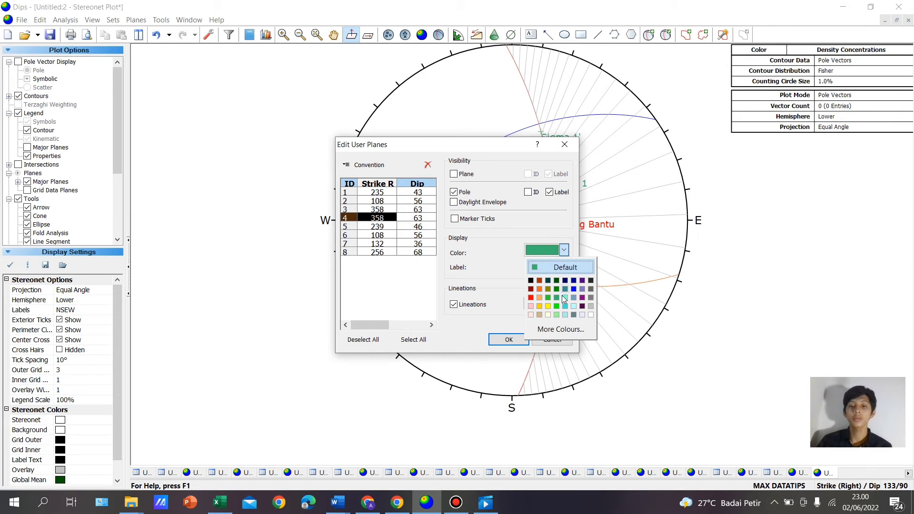
pyautogui.click(557, 307)
# Colour the Sigma 3' pole blue and the Sigma 1 pole purple
pyautogui.press('Down')
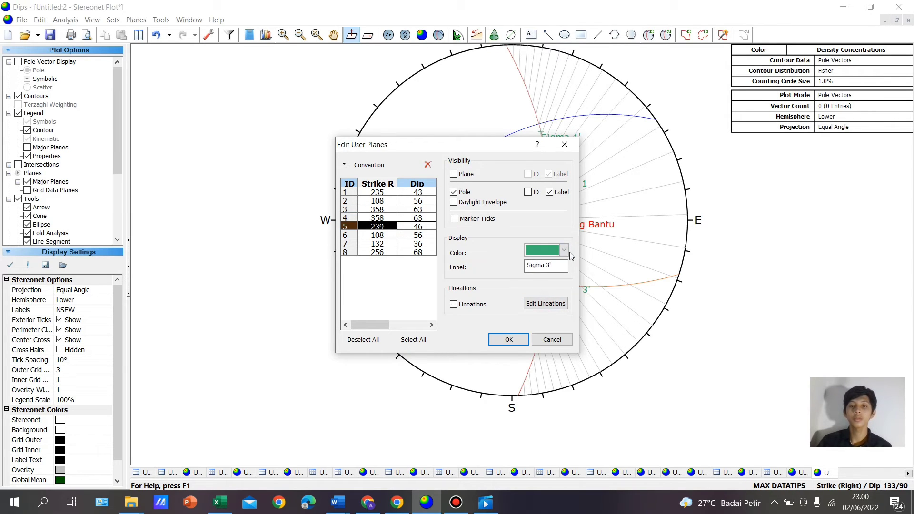
pyautogui.click(564, 250)
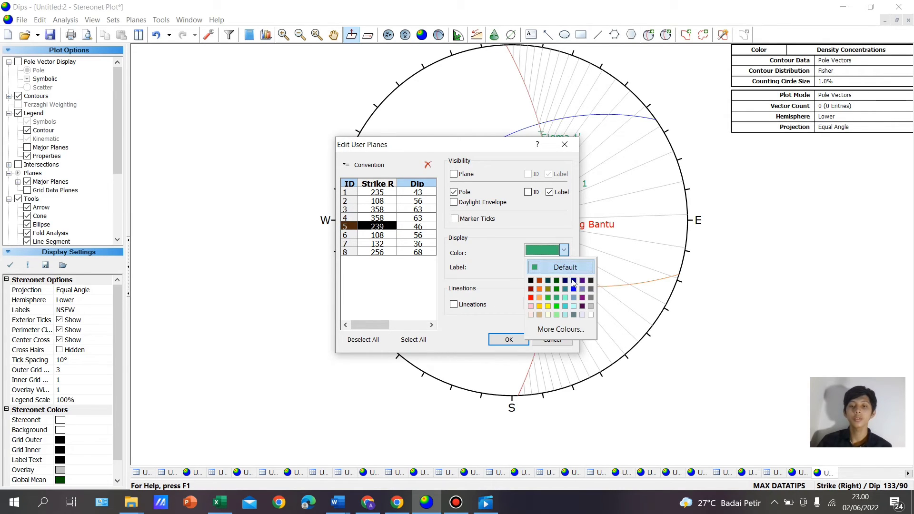
pyautogui.click(412, 244)
pyautogui.click(564, 250)
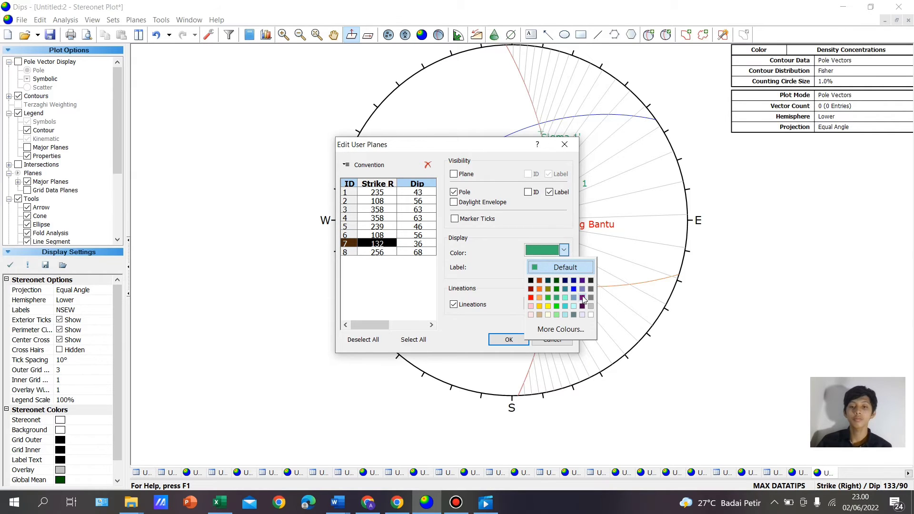
pyautogui.click(583, 297)
# Colour the Sigma 3 pole turquoise and check the entries of the other sigma poles
pyautogui.click(414, 252)
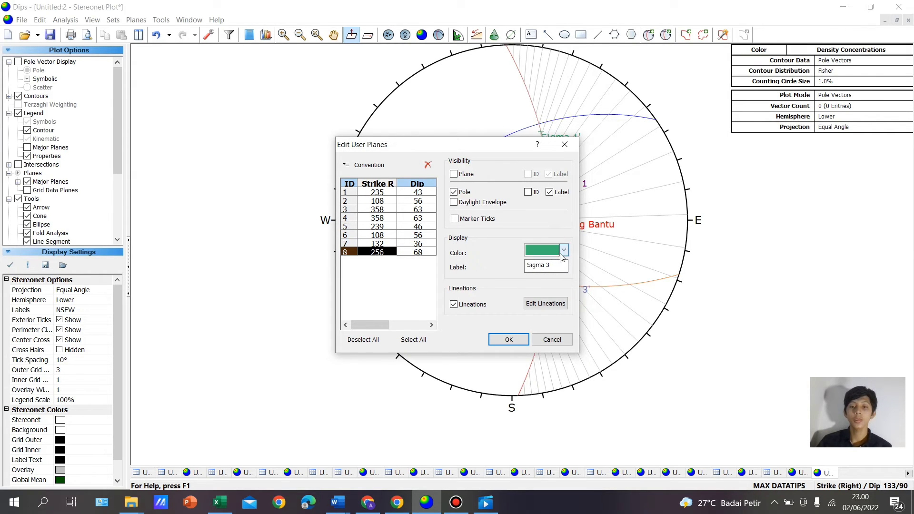
pyautogui.click(564, 250)
pyautogui.click(563, 298)
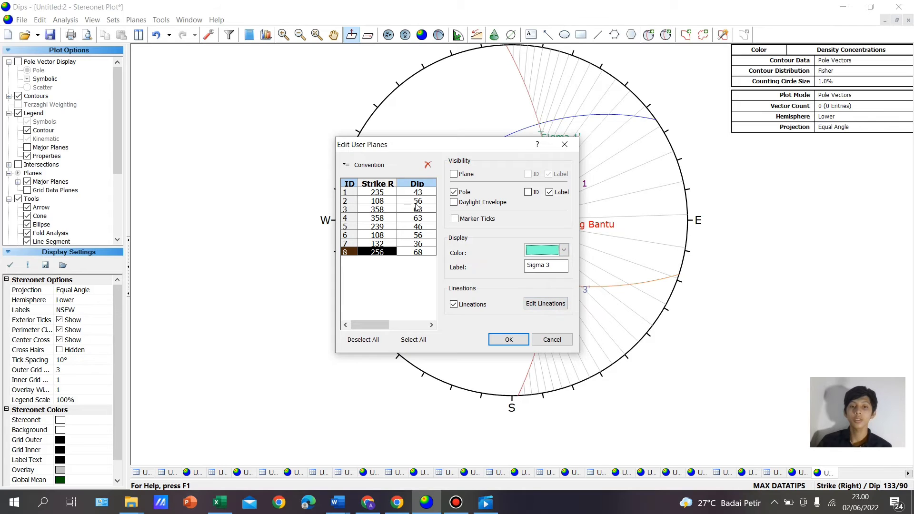
pyautogui.click(417, 227)
pyautogui.click(418, 236)
pyautogui.click(415, 252)
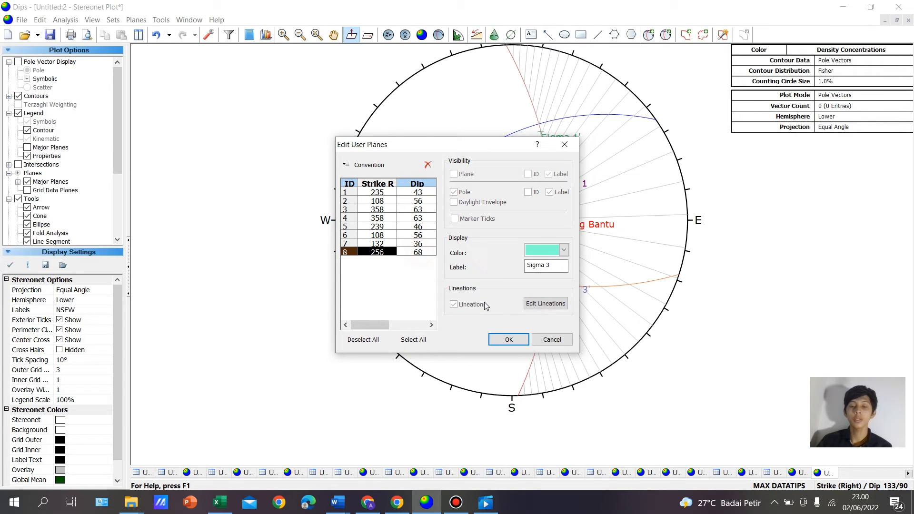
# Accept the user plane colour edits and show the equatorial stereonet overlay on the plot
pyautogui.click(518, 340)
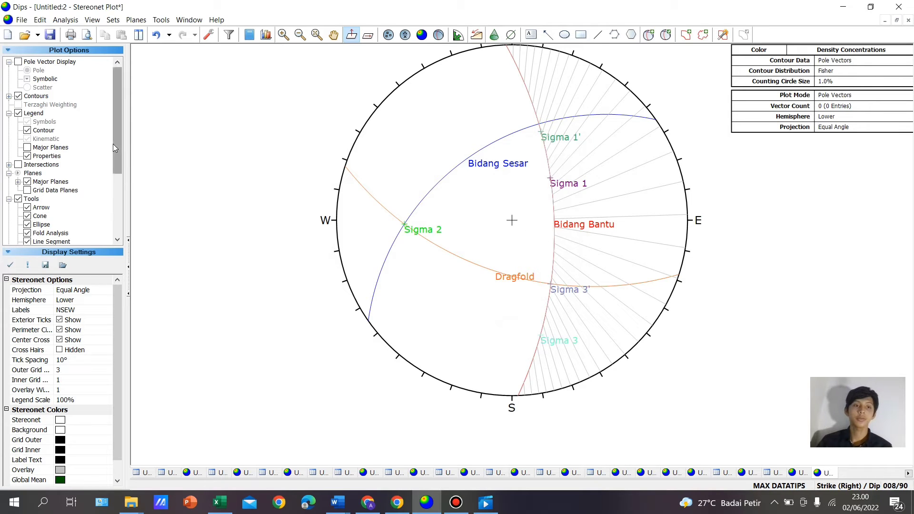
pyautogui.moveTo(119, 139); pyautogui.dragTo(114, 179)
pyautogui.click(42, 190)
pyautogui.scroll(-2, 86, 179)
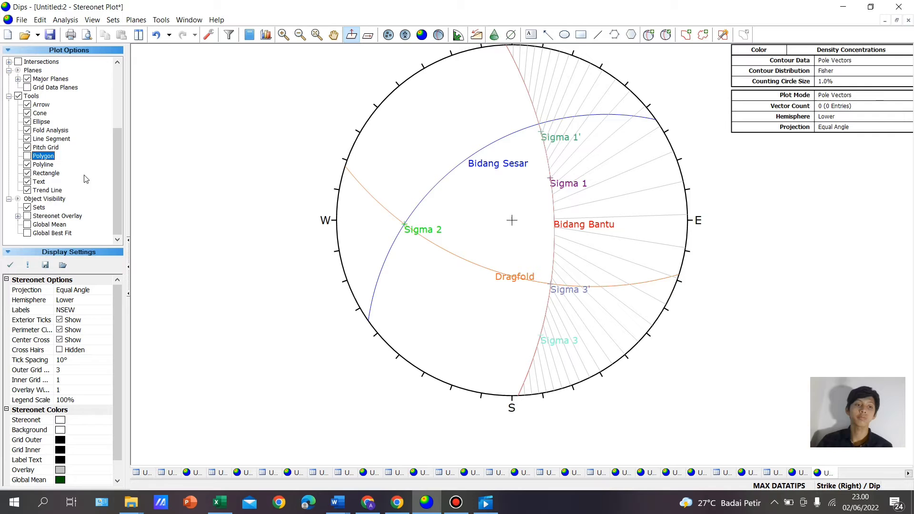
pyautogui.click(27, 216)
pyautogui.click(17, 217)
pyautogui.click(36, 224)
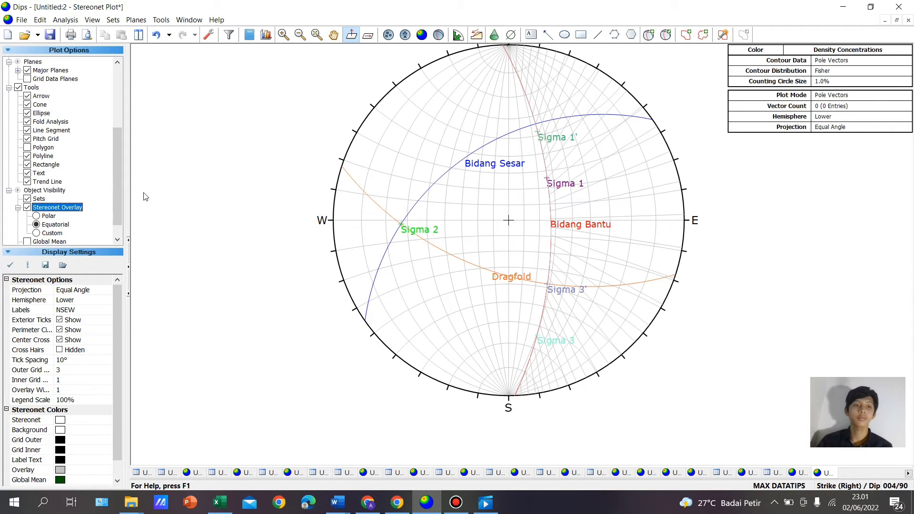
# Add the major planes to the legend and switch the orientation convention to Trend / Plunge
pyautogui.moveTo(117, 191); pyautogui.dragTo(106, 129)
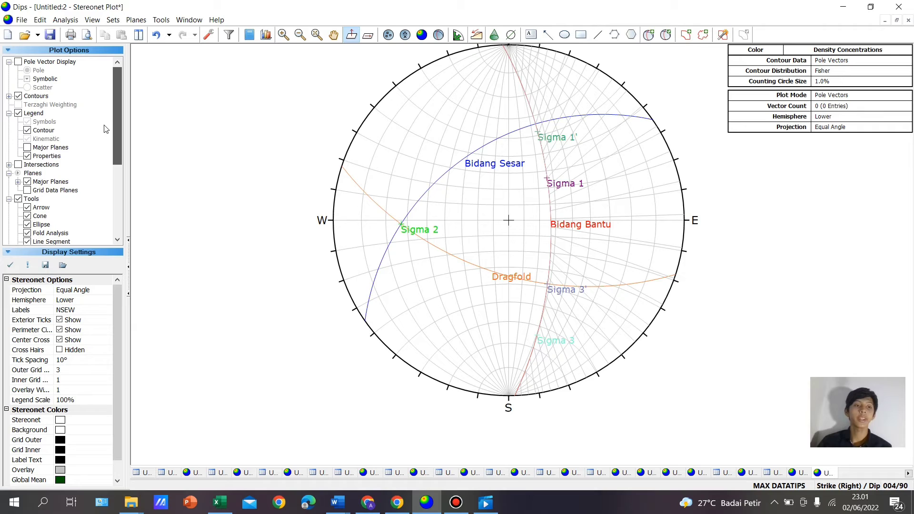
pyautogui.click(28, 147)
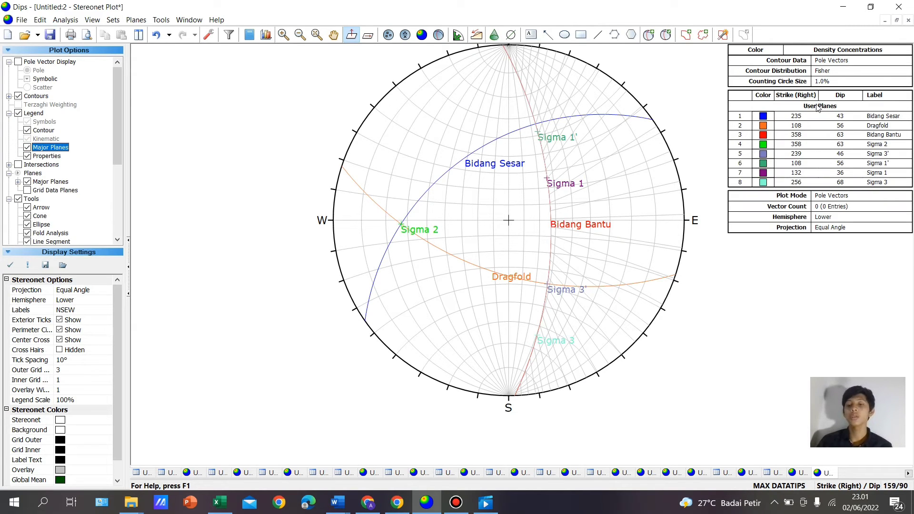
pyautogui.click(837, 487)
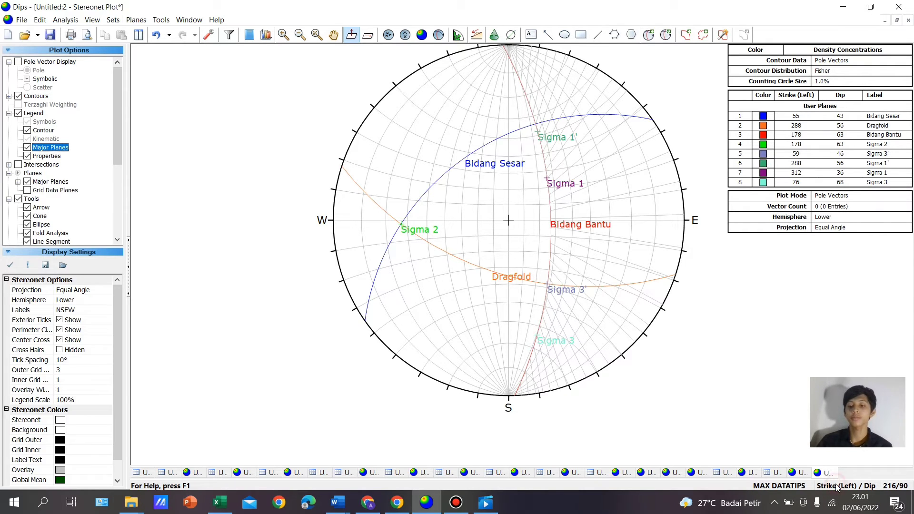
pyautogui.click(838, 488)
pyautogui.click(838, 488)
pyautogui.click(838, 488)
pyautogui.click(839, 488)
pyautogui.click(838, 487)
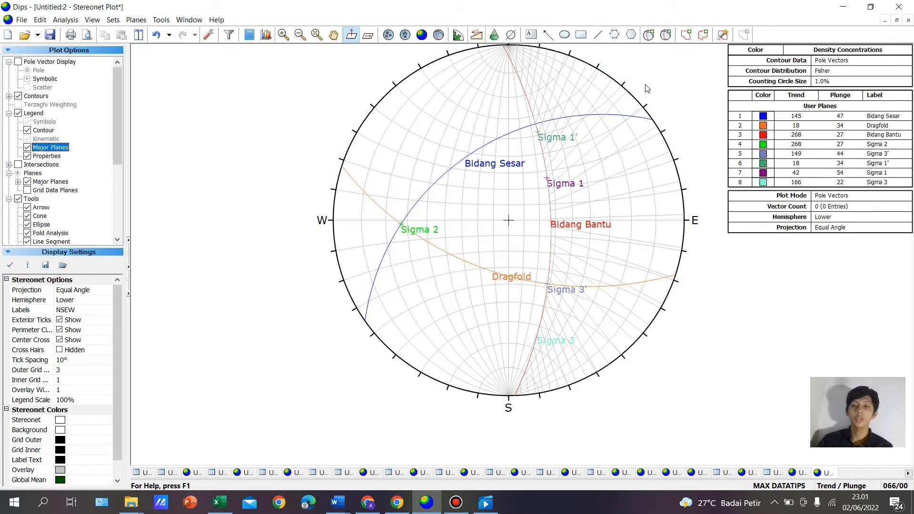
# Pan the stereonet and legend fully into view and export the plot as a JPEG image named "Data Sesar Dragfold"
pyautogui.click(334, 35)
pyautogui.moveTo(445, 153); pyautogui.dragTo(364, 170)
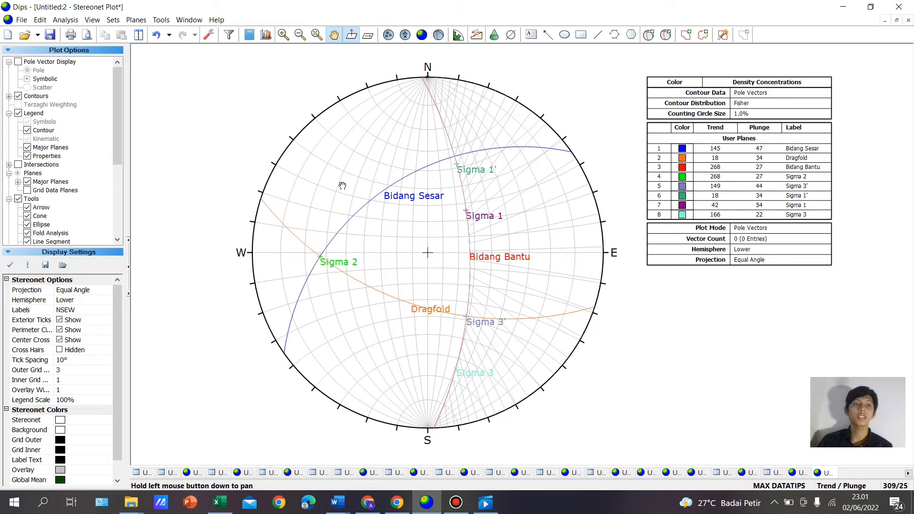
pyautogui.click(21, 20)
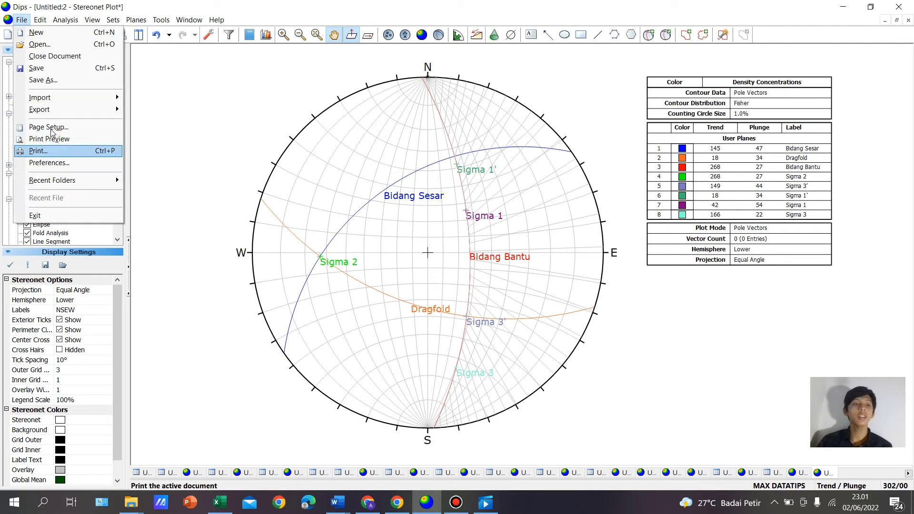
pyautogui.moveTo(48, 111)
pyautogui.click(168, 121)
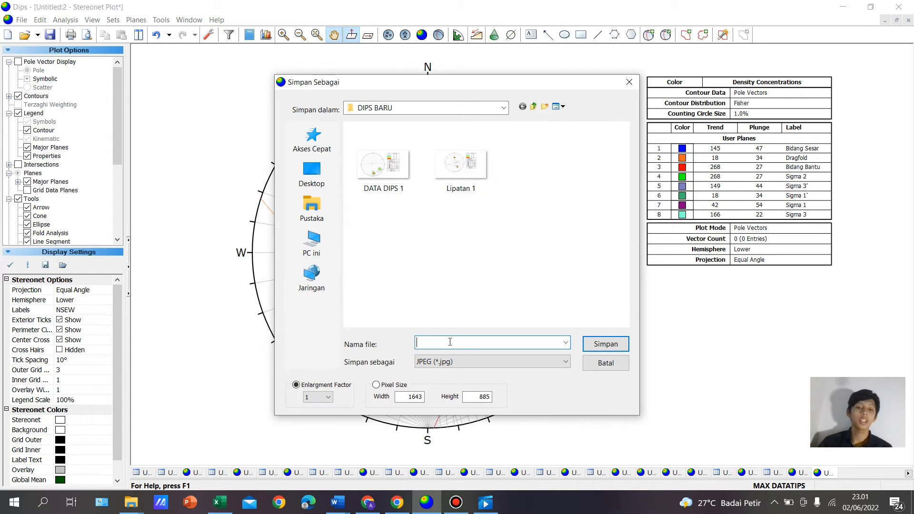
pyautogui.write('Data')
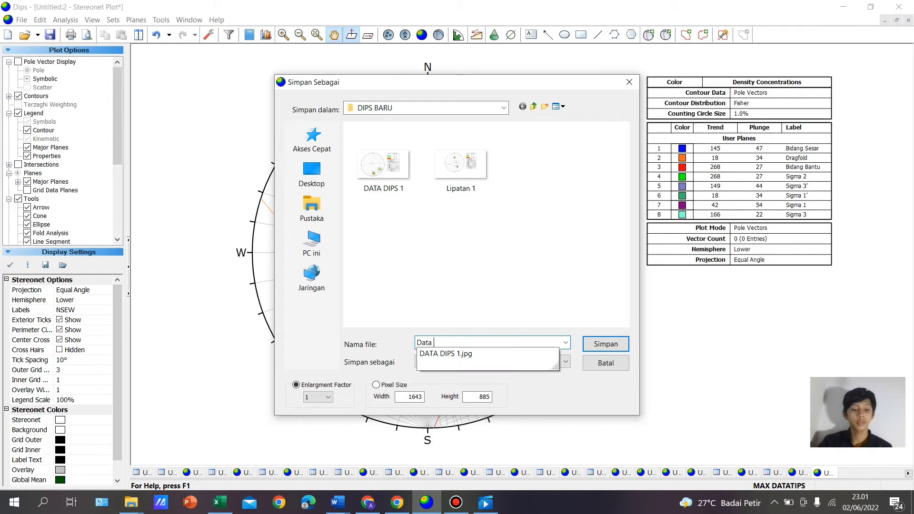
pyautogui.write(' sesar Dragfold')
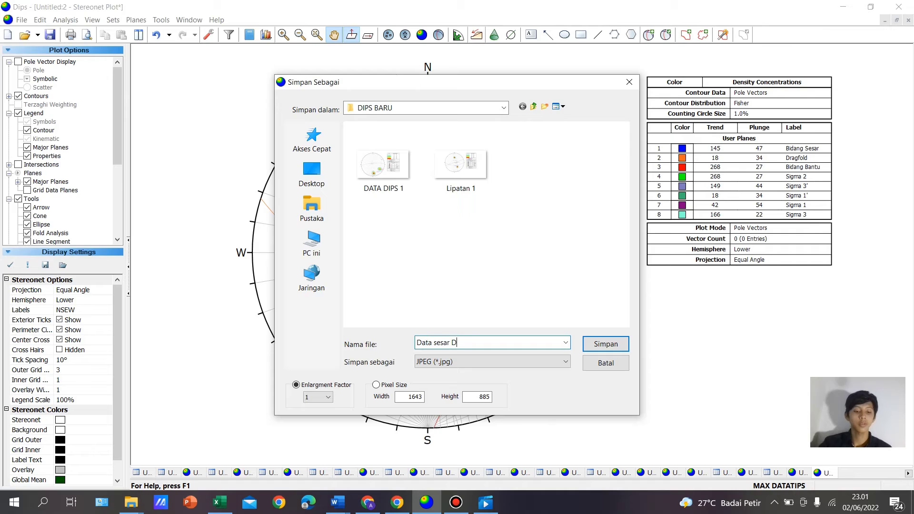
pyautogui.click(437, 343)
pyautogui.press('BackSpace')
pyautogui.write('S')
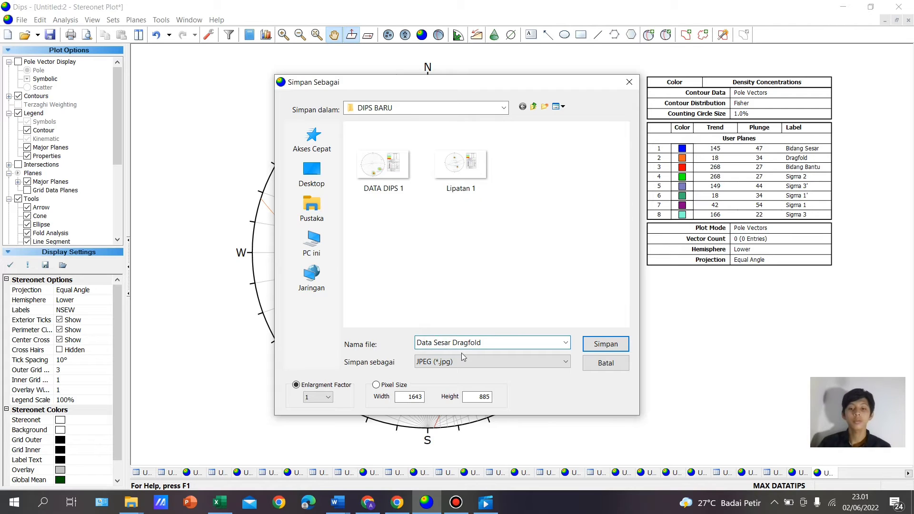
pyautogui.click(595, 348)
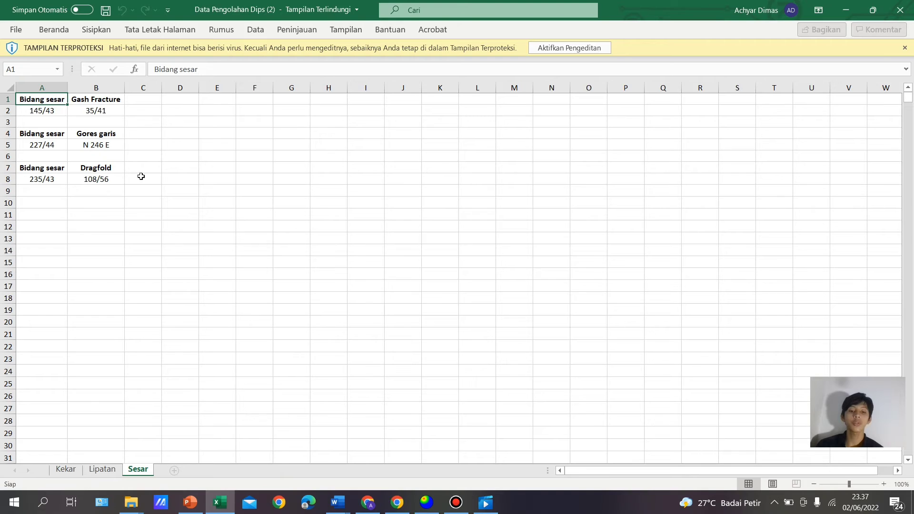
# Switch to Dips, create a new stereonet plot and start a user plane in the Strike (Right) / Dip convention
pyautogui.click(426, 502)
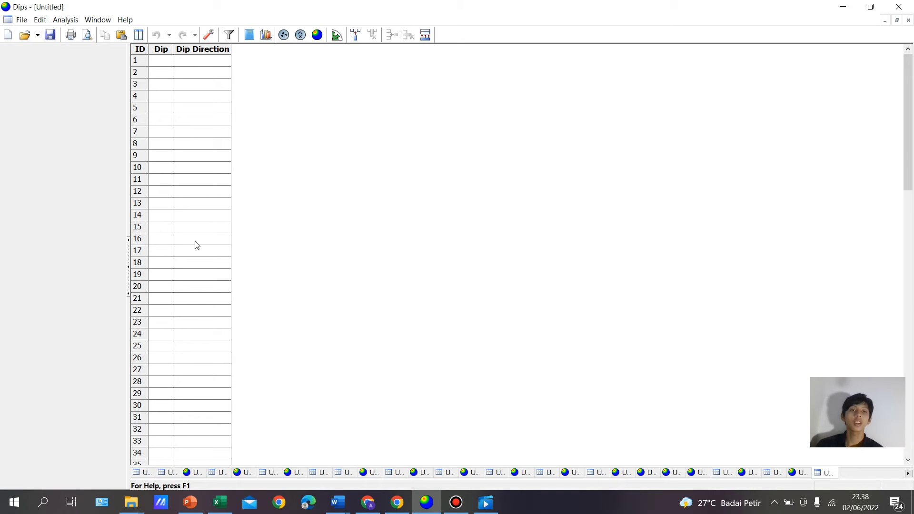
pyautogui.click(317, 37)
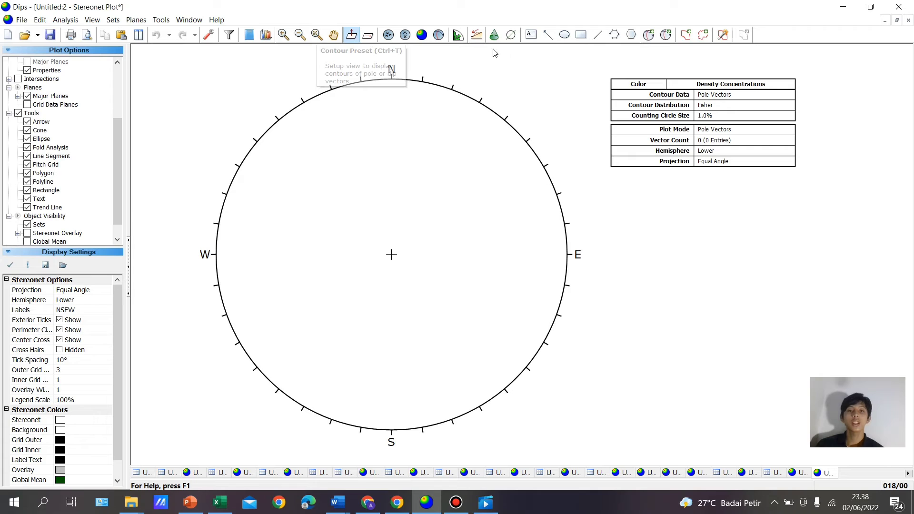
pyautogui.click(649, 34)
pyautogui.click(350, 252)
pyautogui.click(471, 205)
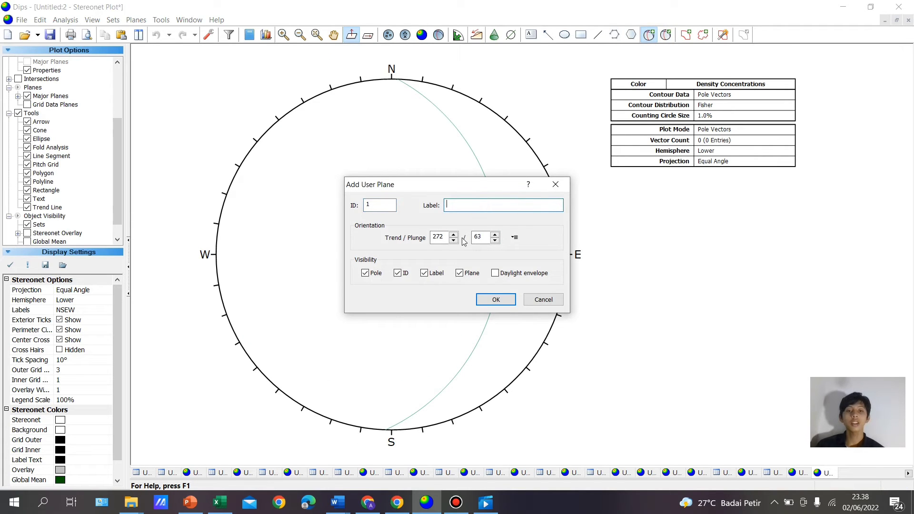
pyautogui.click(514, 238)
pyautogui.click(548, 263)
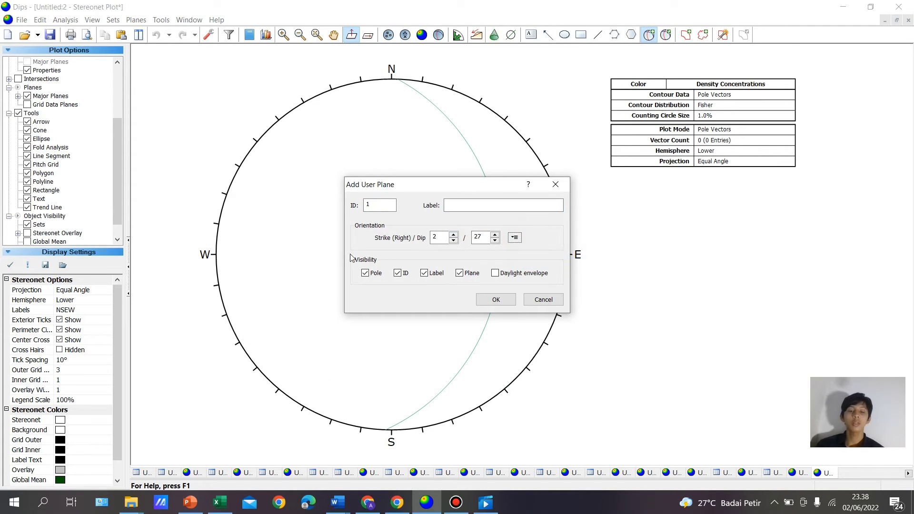
# Check the first Bidang sesar entry in the Excel sheet and add the plane at 145/43 with its pole and ID hidden
pyautogui.click(424, 273)
pyautogui.click(220, 502)
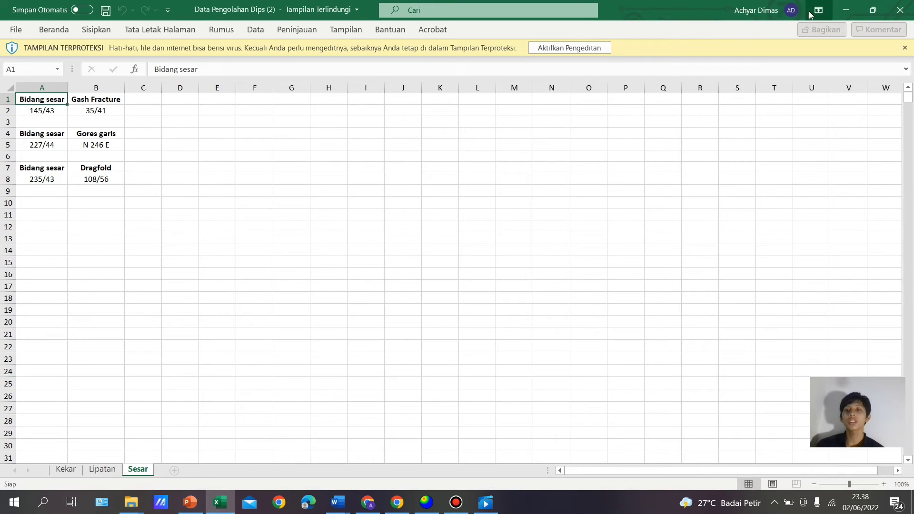
pyautogui.click(846, 9)
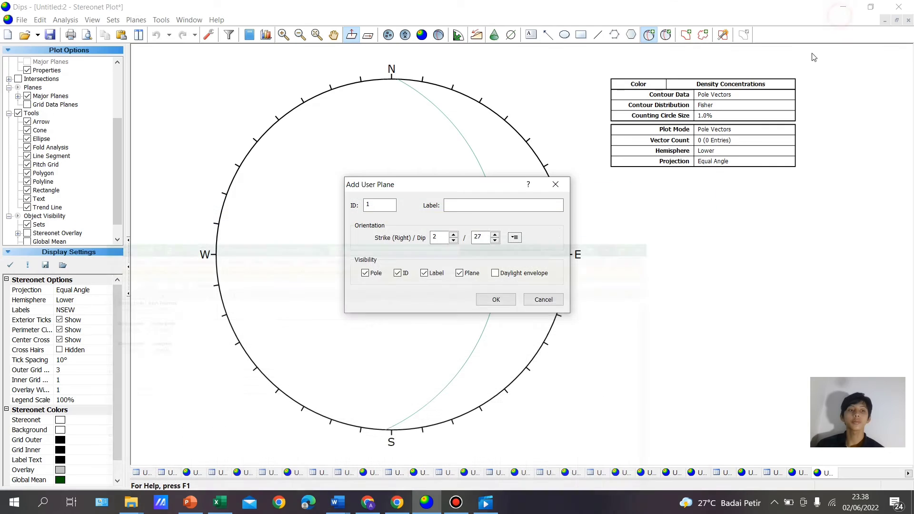
pyautogui.click(441, 241)
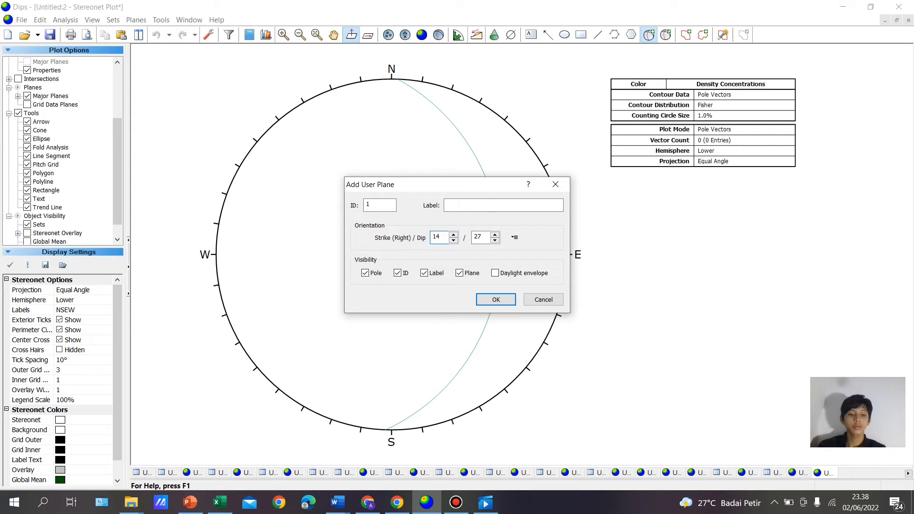
pyautogui.doubleClick(481, 238)
pyautogui.write('2')
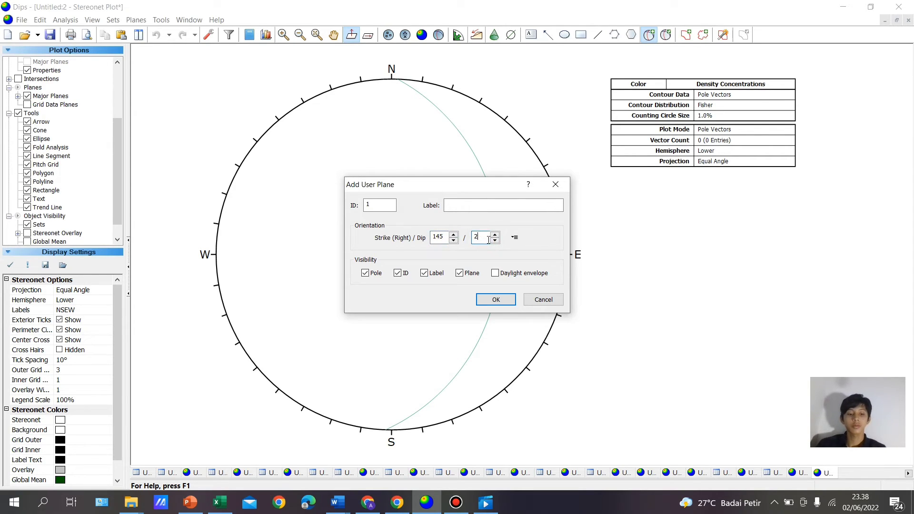
pyautogui.click(210, 502)
pyautogui.click(846, 10)
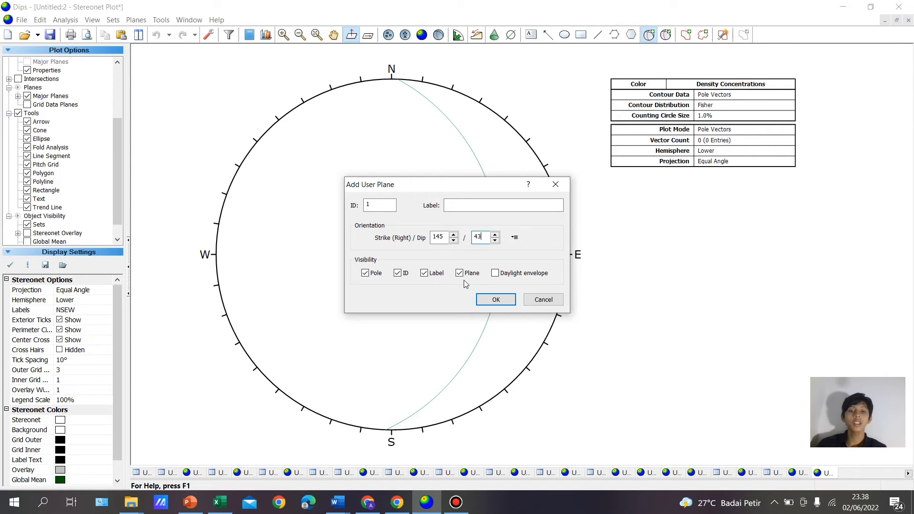
pyautogui.click(397, 274)
pyautogui.click(496, 300)
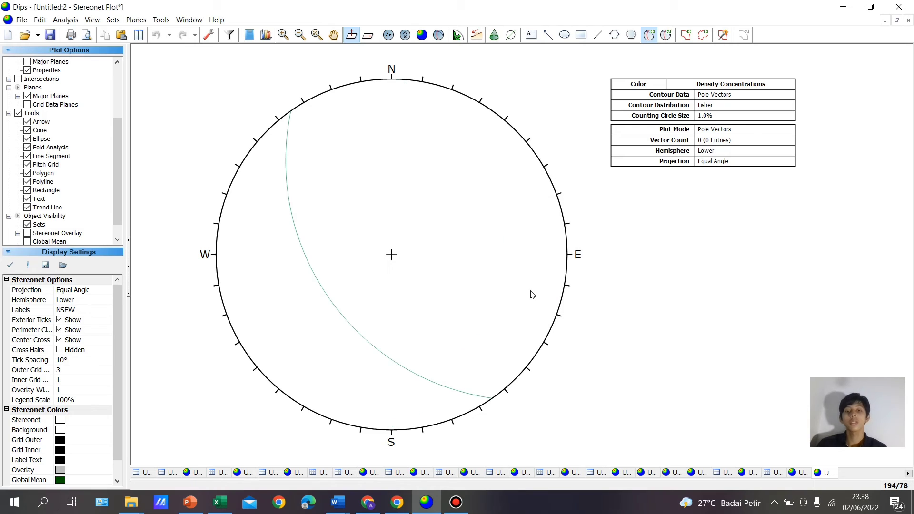
# Label the 145/43 user plane "Bidang Sesar"
pyautogui.click(666, 34)
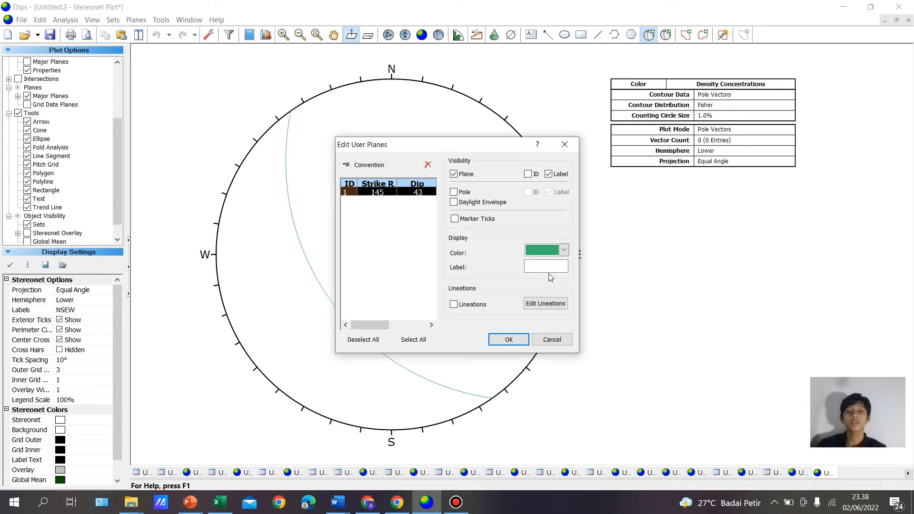
pyautogui.click(547, 266)
pyautogui.write('Bidang ')
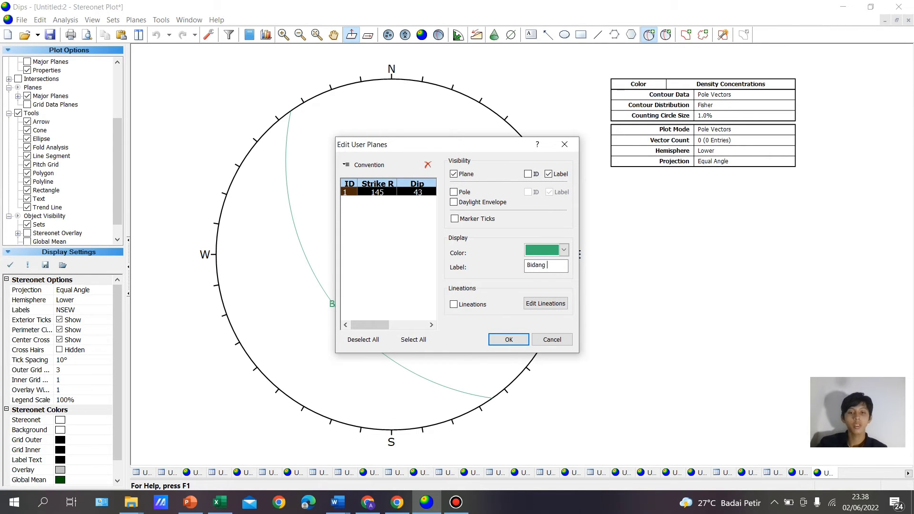
pyautogui.write('Sesar')
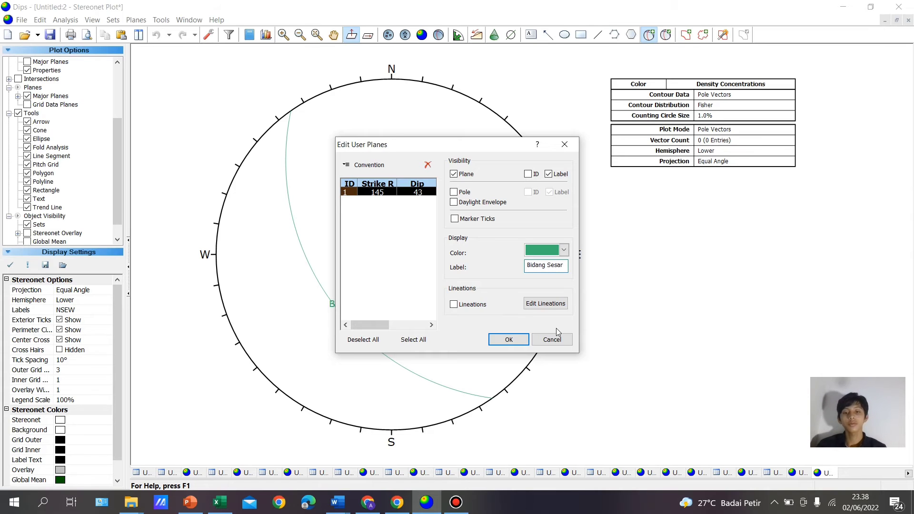
pyautogui.click(509, 339)
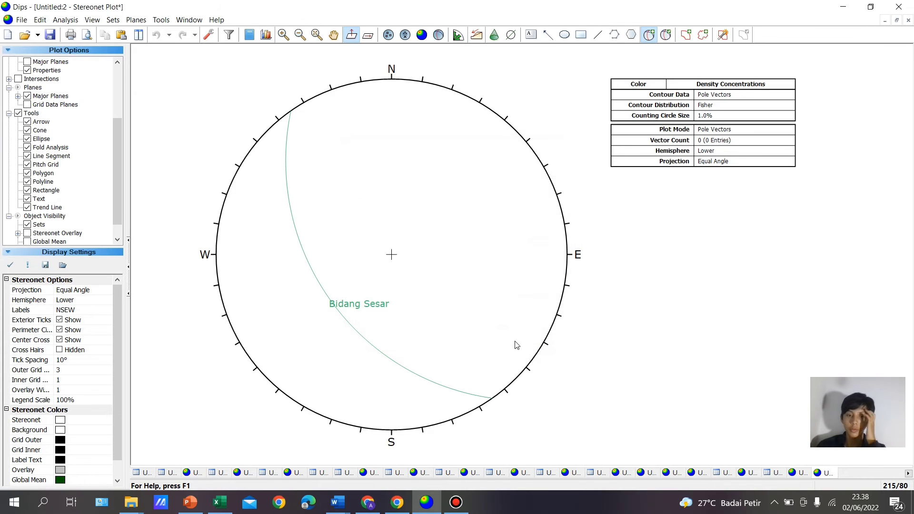
# Start a second user plane on the stereonet and label it "Gash Fracture"
pyautogui.click(651, 33)
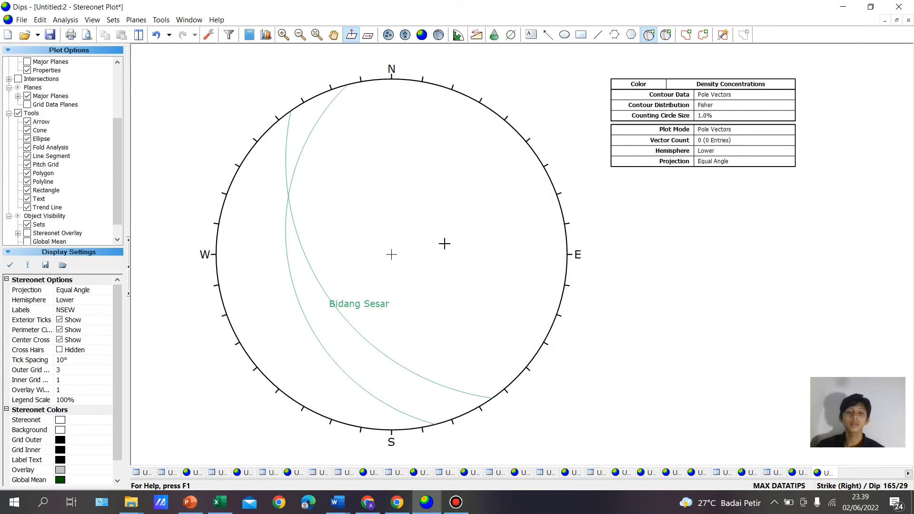
pyautogui.click(550, 275)
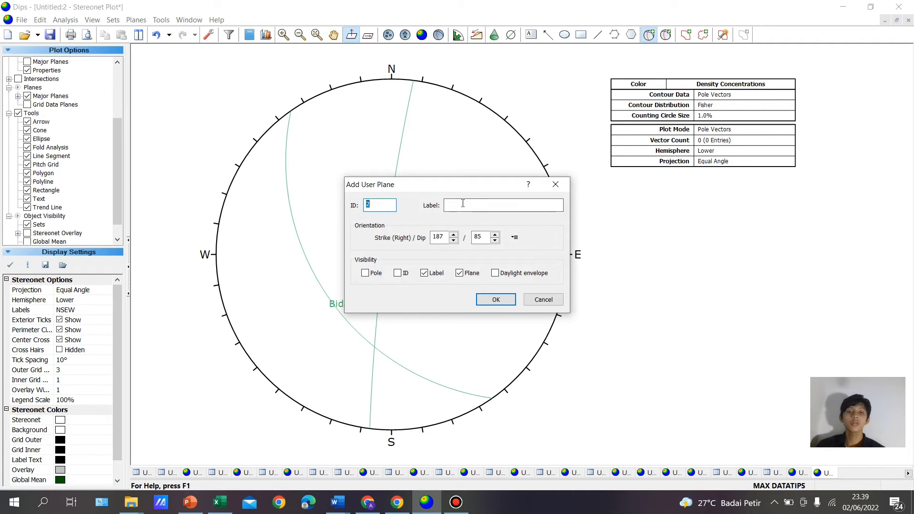
pyautogui.click(499, 204)
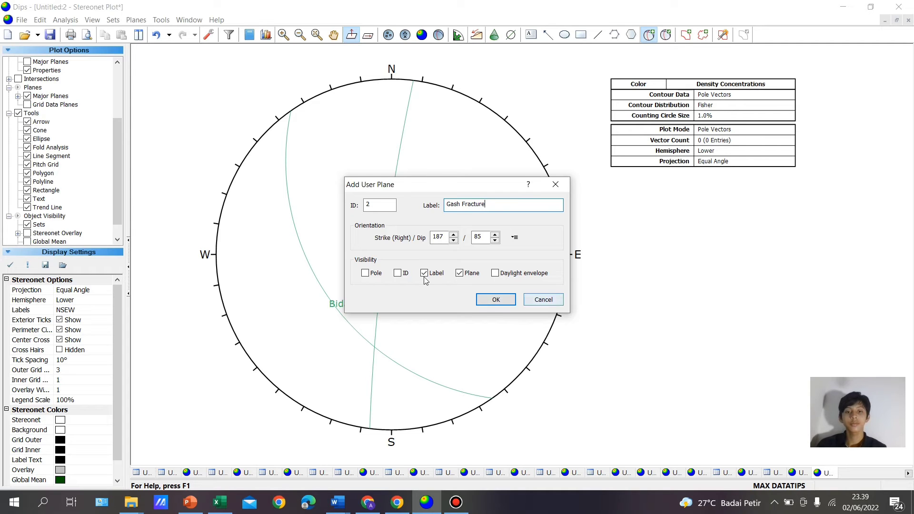
# Check the Gash Fracture orientation in the Excel sheet and add the labelled plane at strike/dip 35/41
pyautogui.click(220, 503)
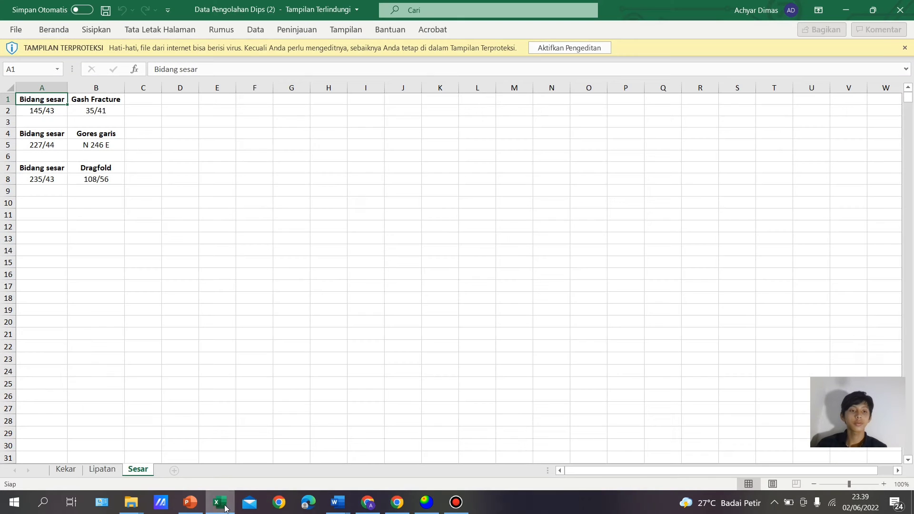
pyautogui.click(841, 4)
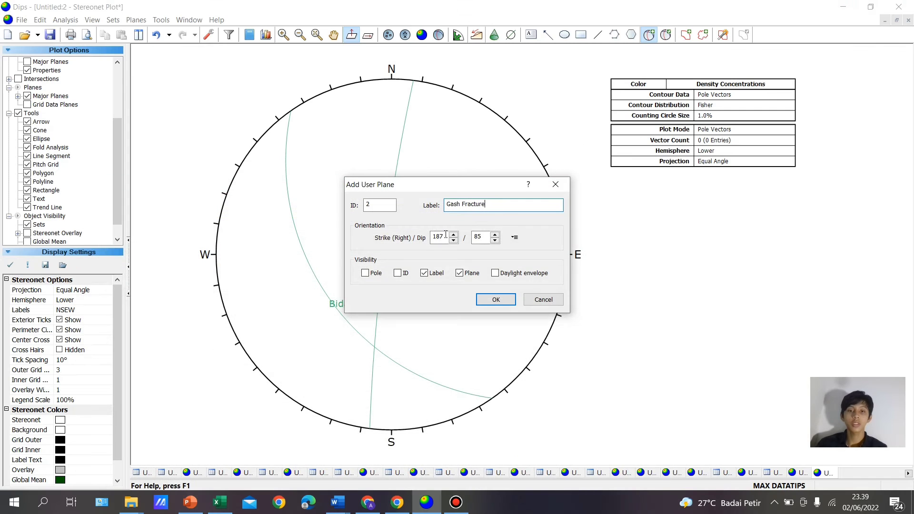
pyautogui.click(444, 237)
pyautogui.press('BackSpace')
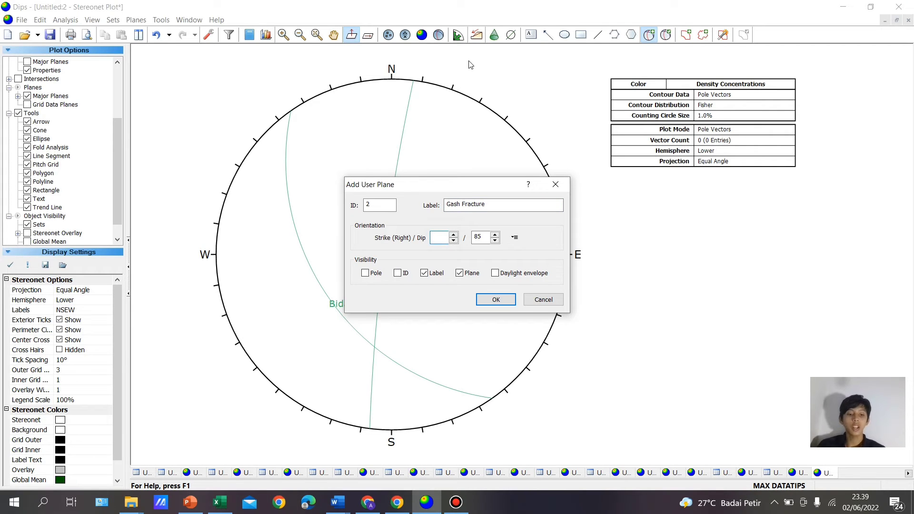
pyautogui.write('35')
pyautogui.click(484, 238)
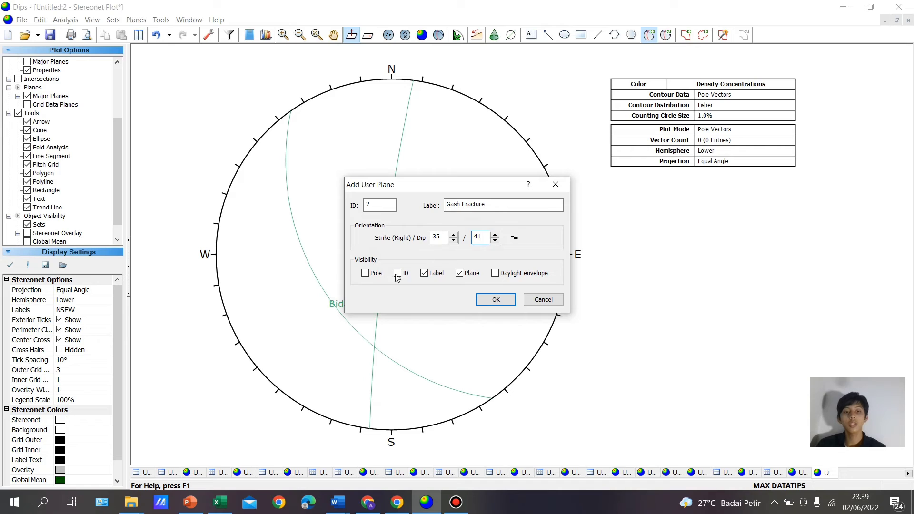
pyautogui.click(496, 300)
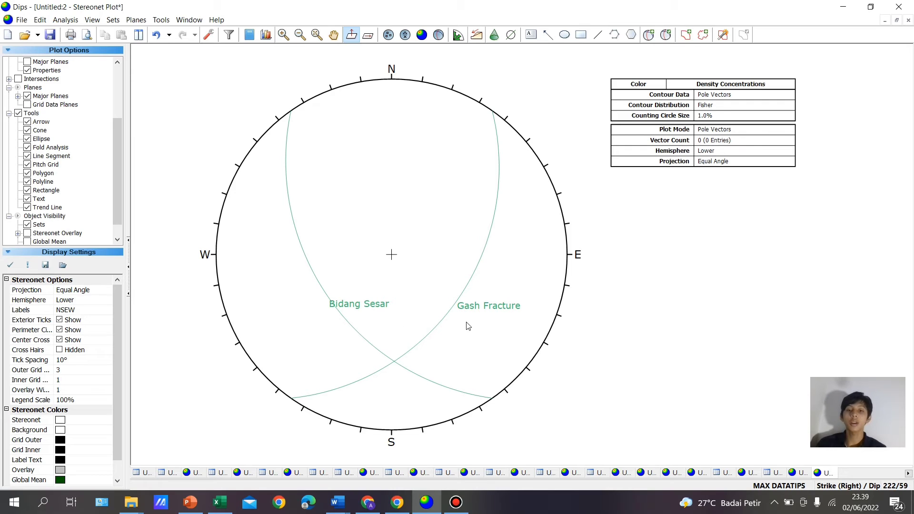
# Add a user plane labelled "Bidang Bantu" at 269/63, with its pole at the intersection of the Bidang Sesar and Gash Fracture planes
pyautogui.click(648, 35)
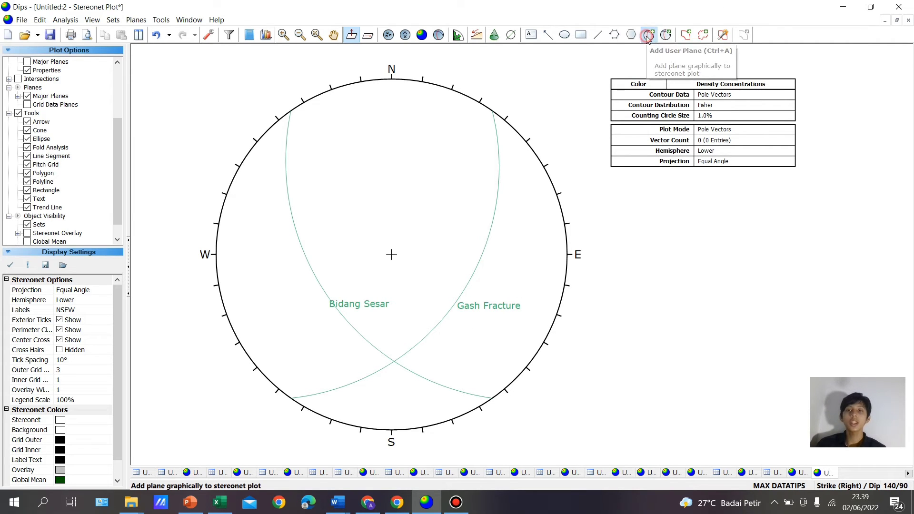
pyautogui.click(393, 360)
pyautogui.click(477, 208)
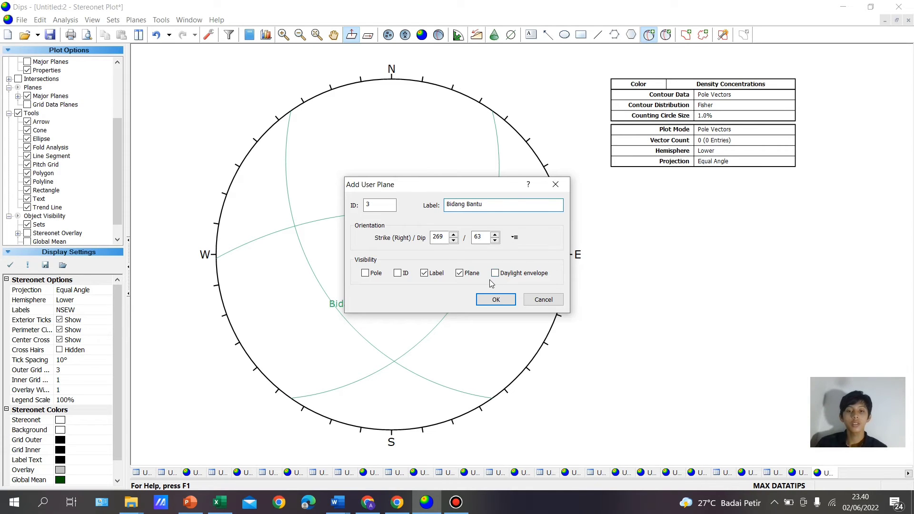
pyautogui.click(482, 304)
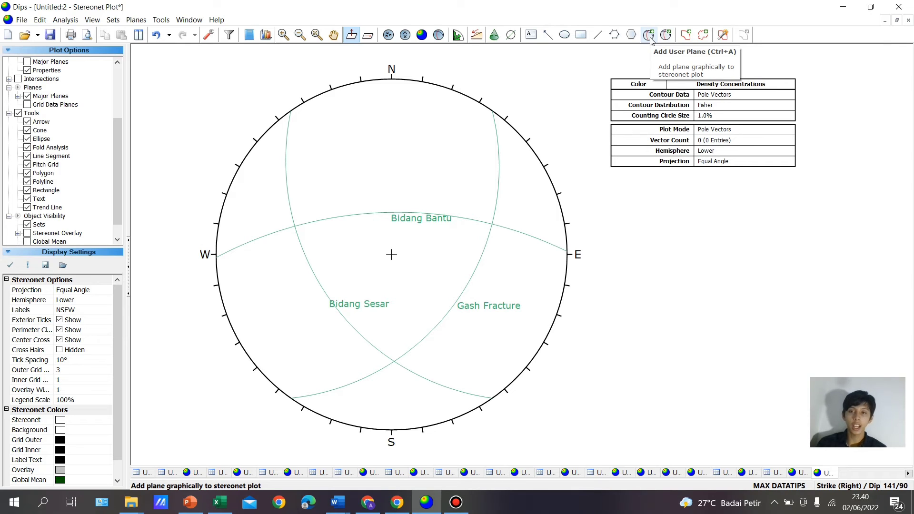
# Add a 269/63 user plane labelled "Sigma 2" at the Bidang Sesar and Gash Fracture intersection, showing only its pole and hiding the plane
pyautogui.click(651, 39)
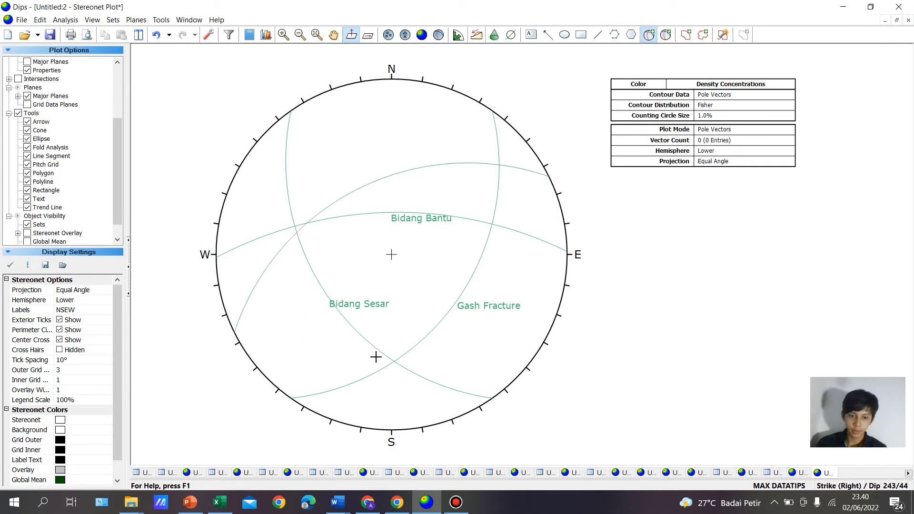
pyautogui.click(392, 362)
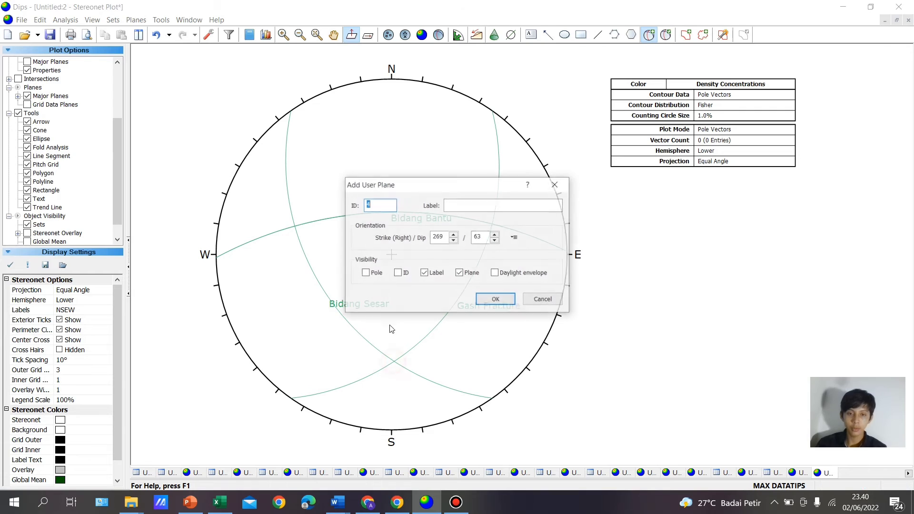
pyautogui.click(455, 204)
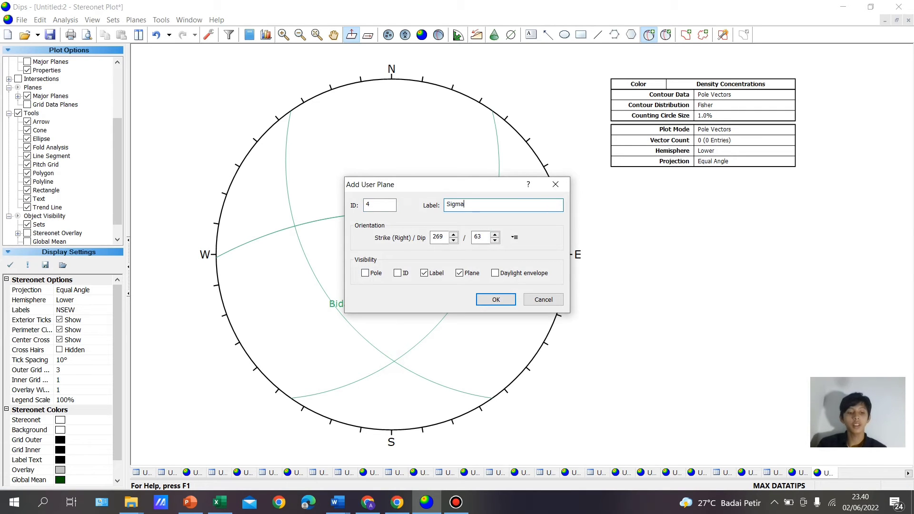
pyautogui.click(460, 274)
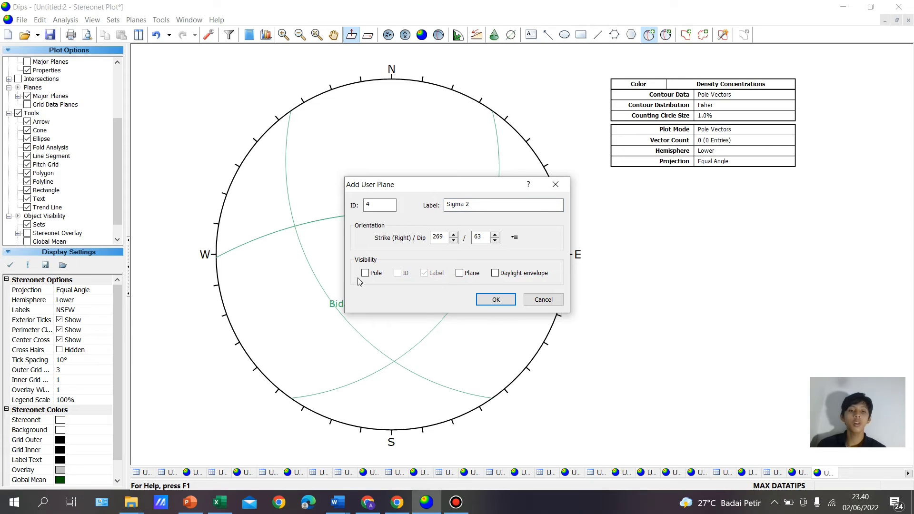
pyautogui.click(366, 273)
pyautogui.click(495, 299)
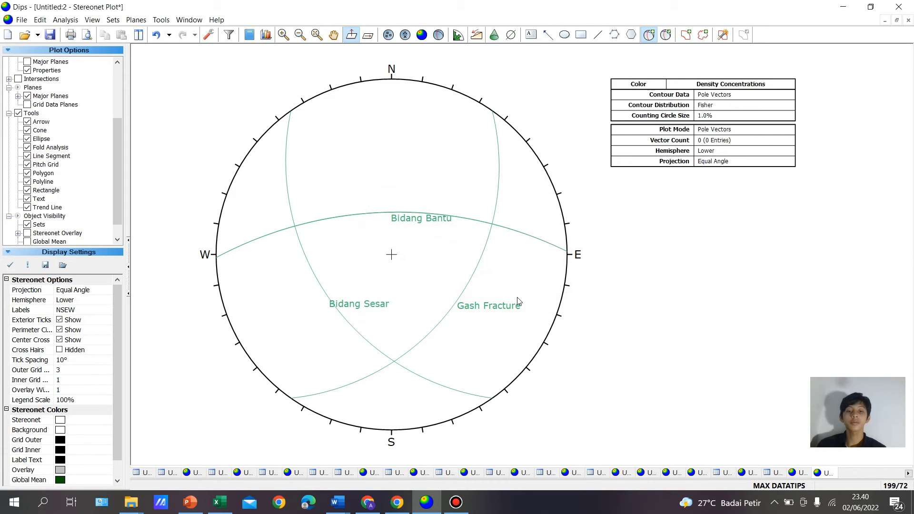
# Add a "Sigma 1" pole for plane 163/62 at the intersection of the Gash Fracture and Bidang Bantu planes
pyautogui.click(649, 34)
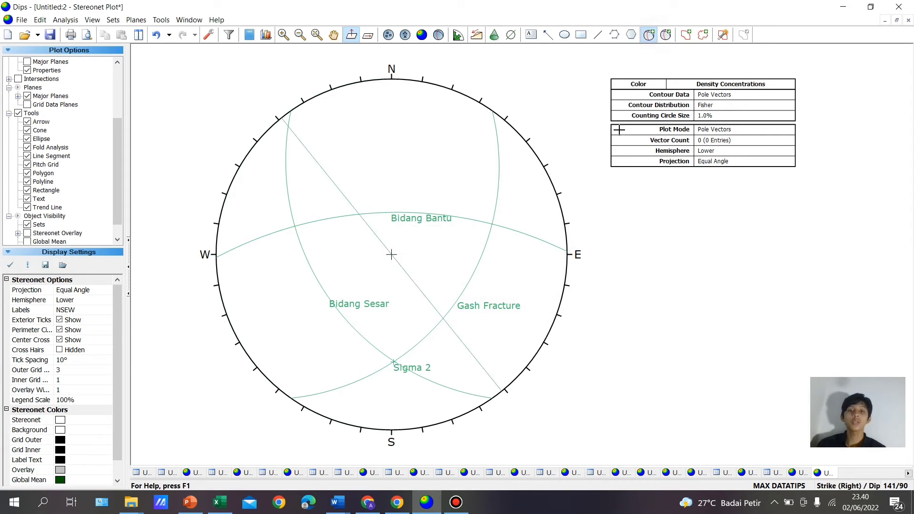
pyautogui.click(491, 225)
pyautogui.click(486, 207)
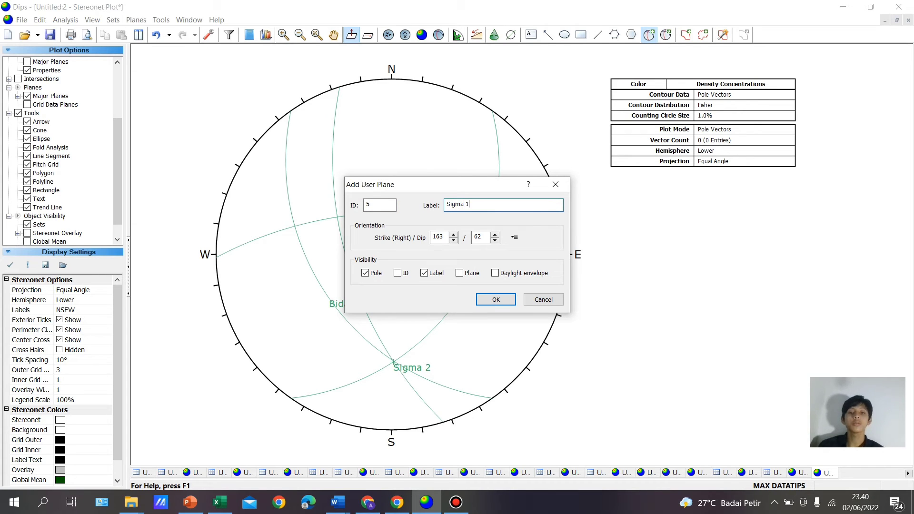
pyautogui.click(495, 299)
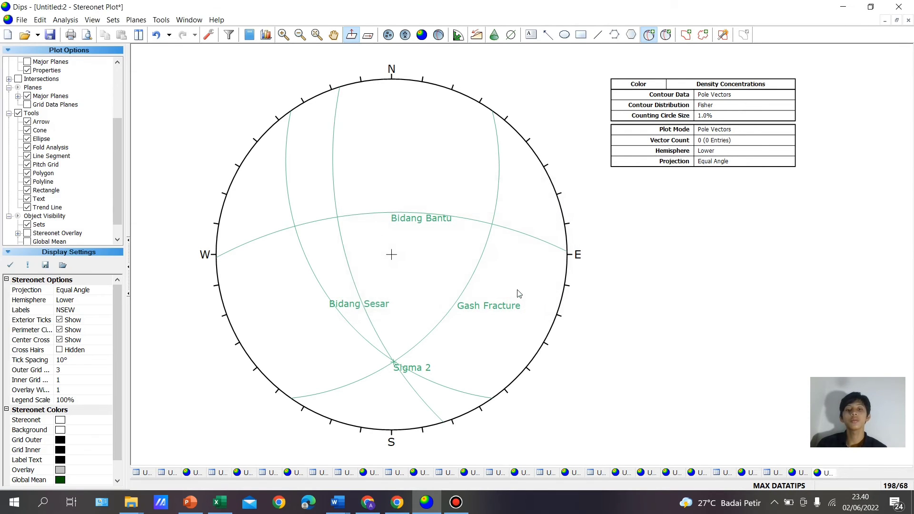
pyautogui.press('Escape')
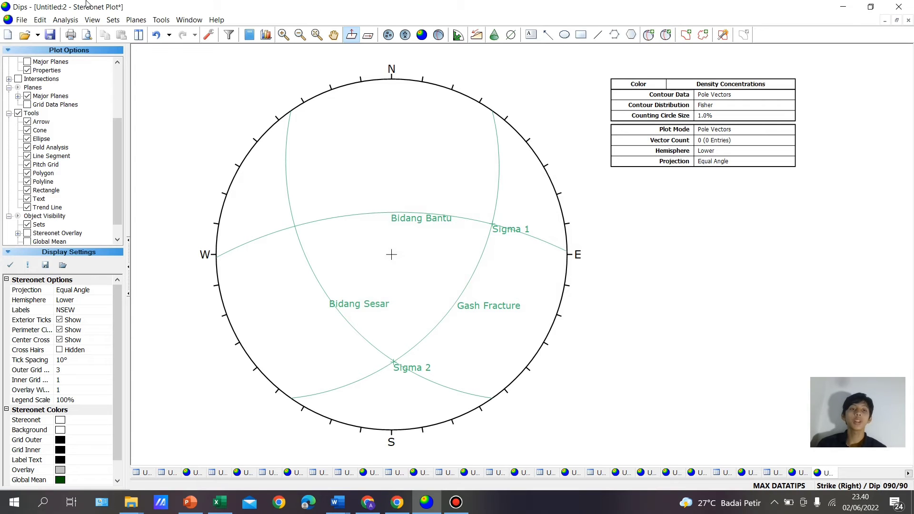
# Place a pitch grid on the Bidang Bantu plane and add a pole labelled "Sigma 3" along that plane for orientation 35/41
pyautogui.click(161, 20)
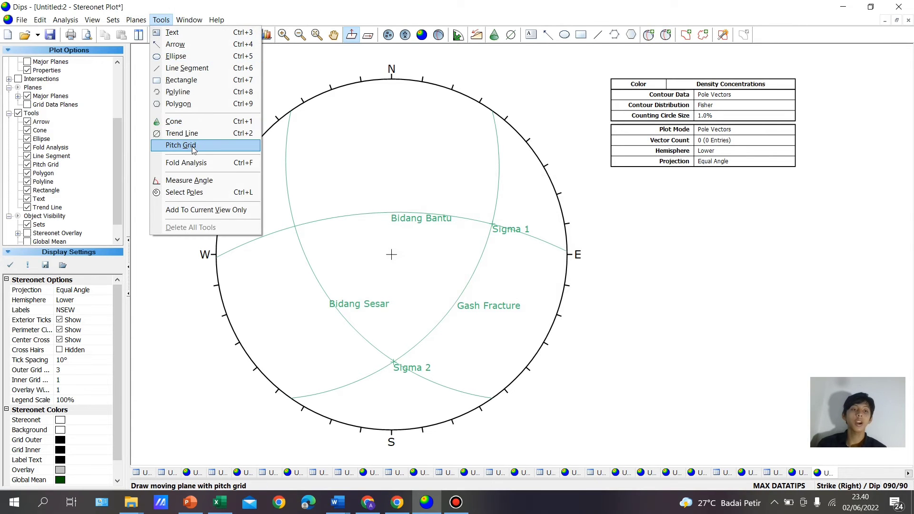
pyautogui.click(394, 363)
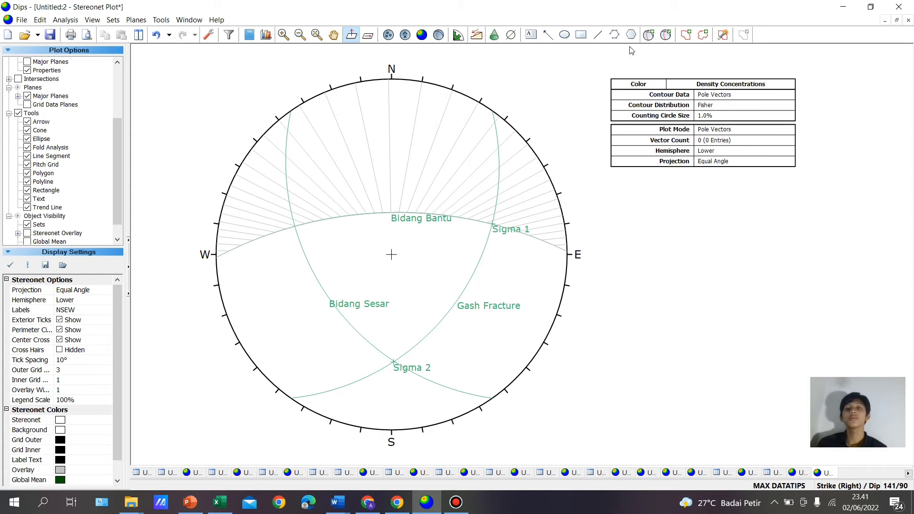
pyautogui.click(648, 37)
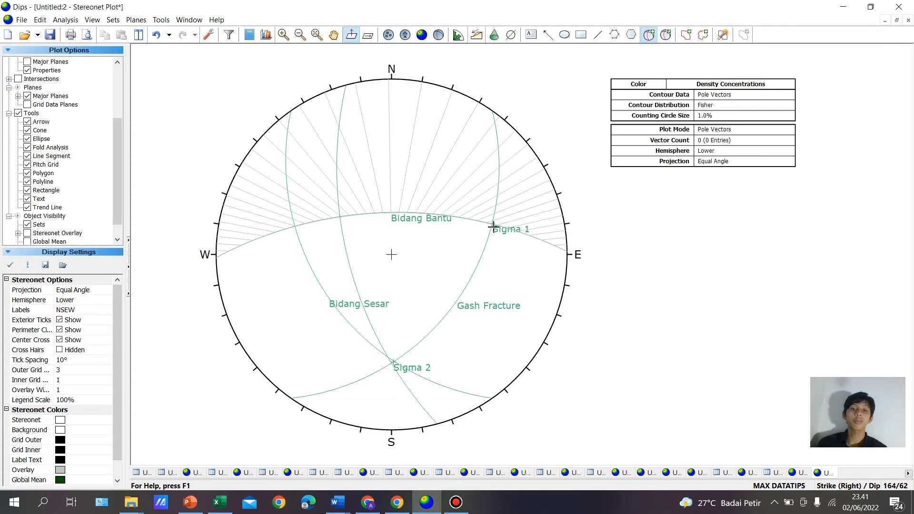
pyautogui.click(338, 217)
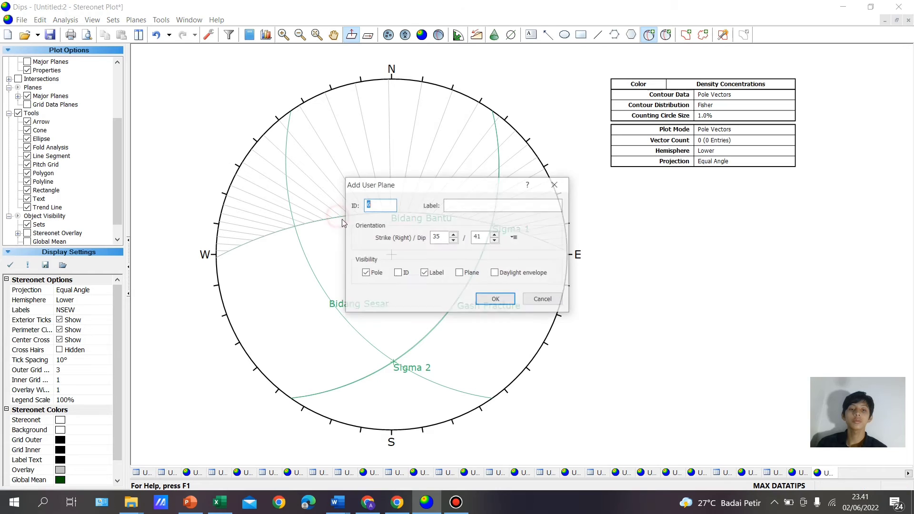
pyautogui.click(477, 207)
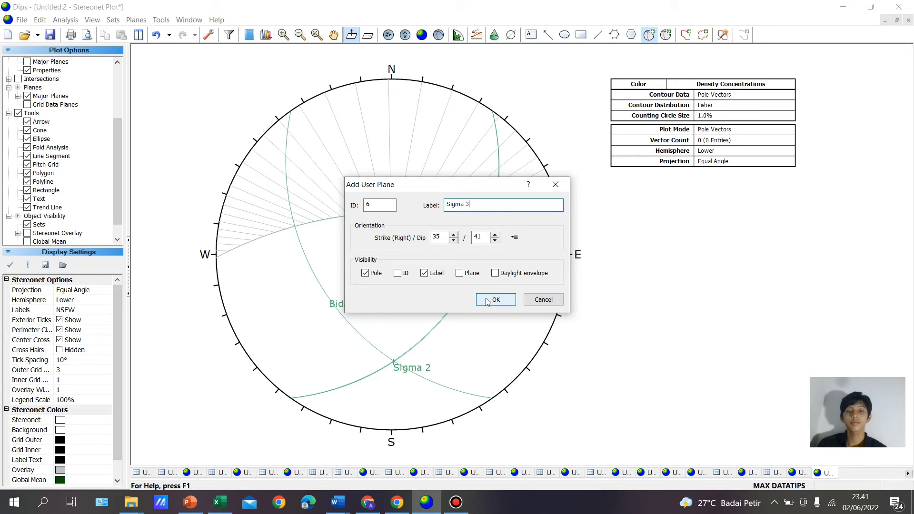
pyautogui.click(511, 304)
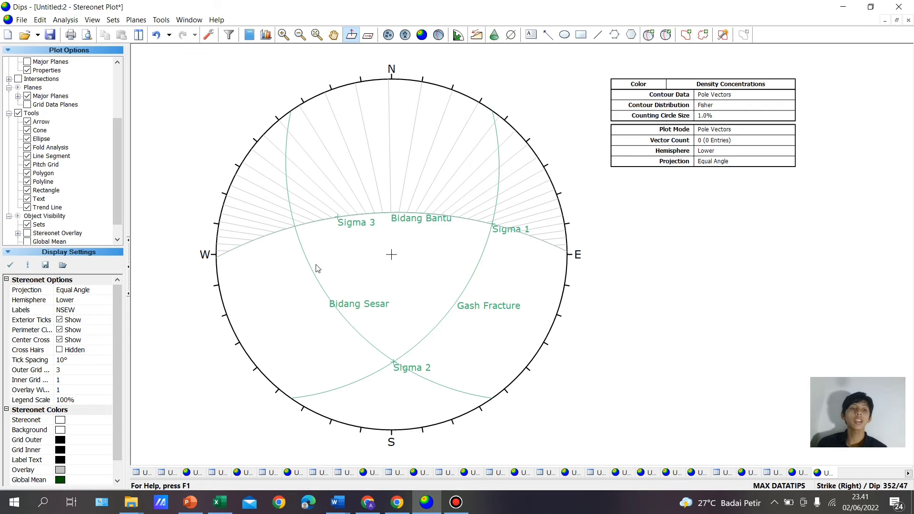
# Hide the pitch grid and colour the Bidang Sesar plane blue, Gash Fracture orange and Bidang Bantu red
pyautogui.click(45, 164)
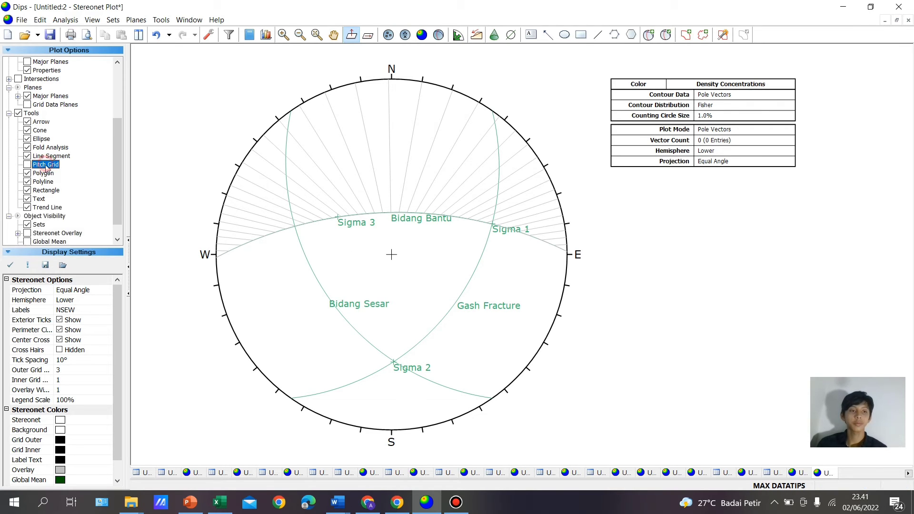
pyautogui.click(671, 37)
pyautogui.click(564, 250)
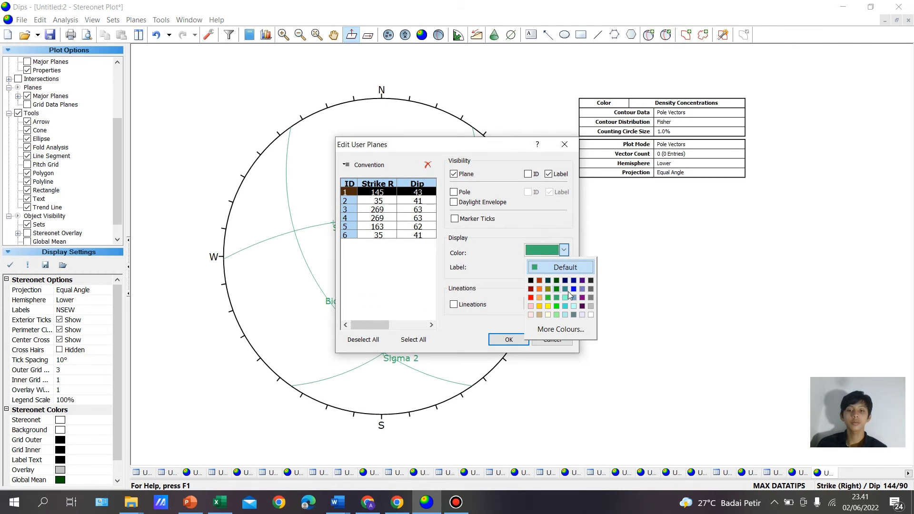
pyautogui.click(573, 289)
pyautogui.click(378, 200)
pyautogui.click(564, 250)
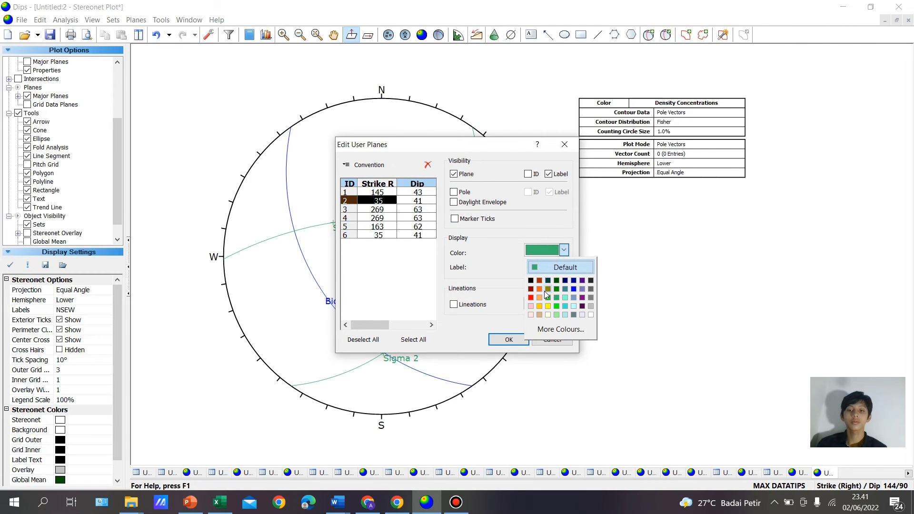
pyautogui.click(542, 289)
pyautogui.click(378, 209)
pyautogui.click(564, 250)
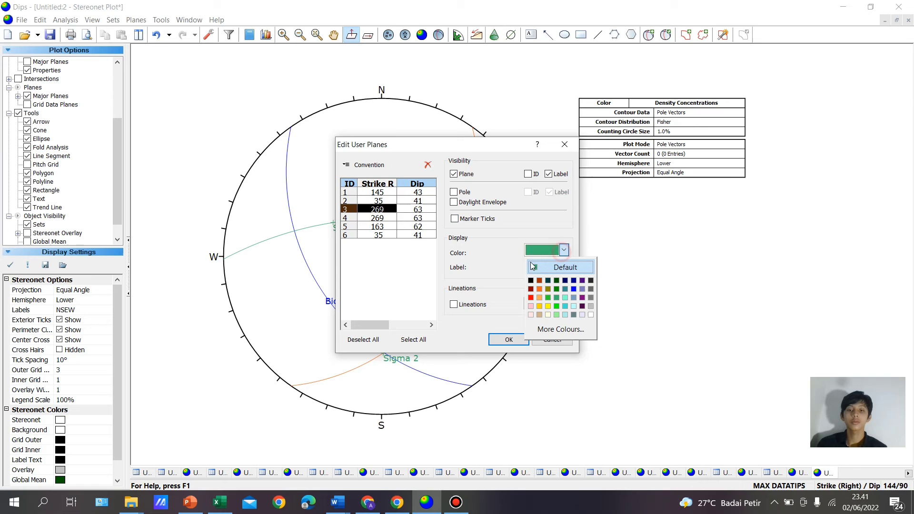
pyautogui.click(531, 298)
# Colour the Sigma 2 pole purple, the Sigma 1 pole lavender and the Sigma 3 pole turquoise, and apply the user plane edits
pyautogui.click(377, 218)
pyautogui.click(564, 250)
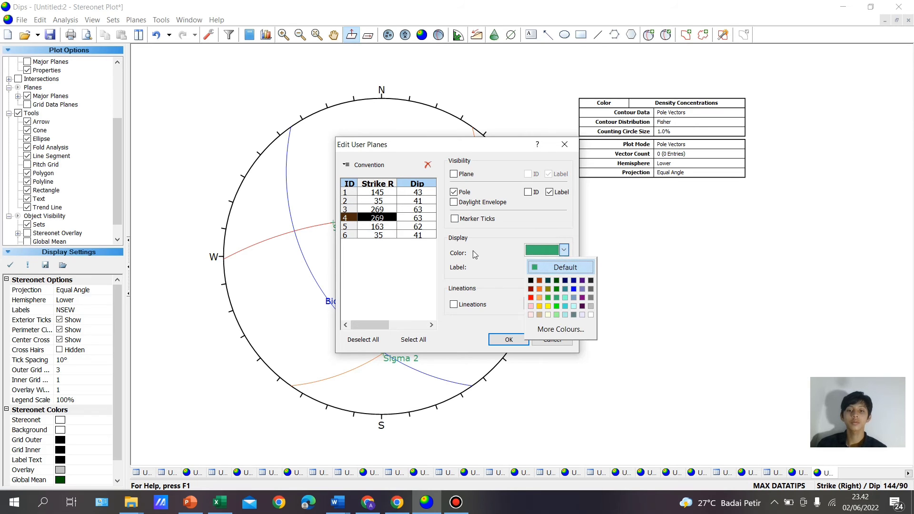
pyautogui.click(582, 298)
pyautogui.click(405, 227)
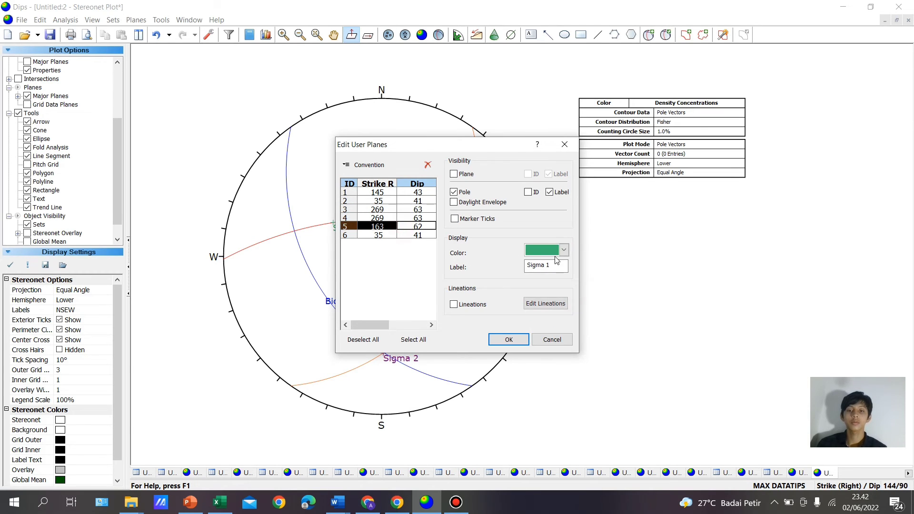
pyautogui.click(564, 250)
pyautogui.click(573, 281)
pyautogui.click(378, 235)
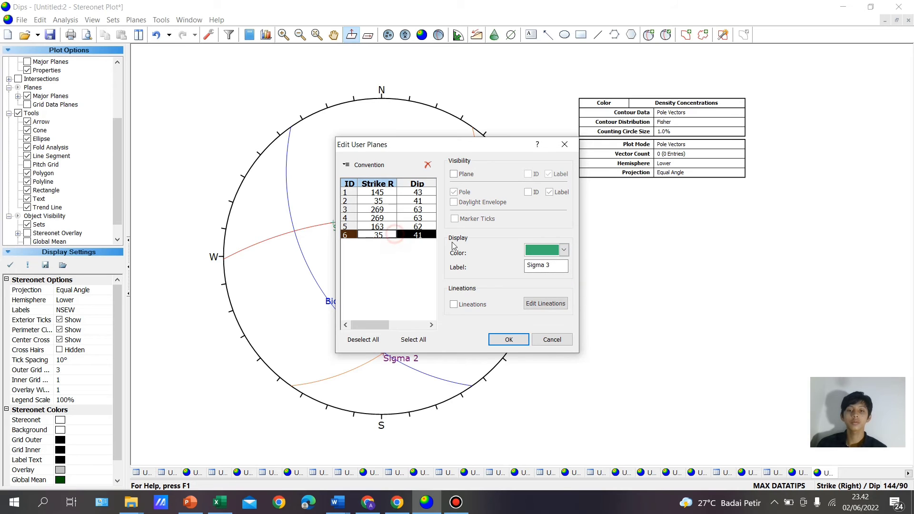
pyautogui.click(567, 252)
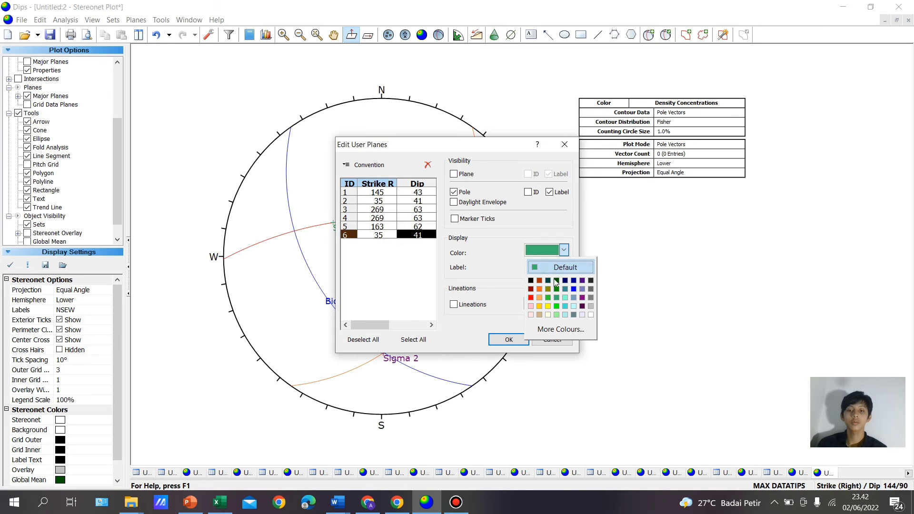
pyautogui.click(564, 306)
pyautogui.click(509, 340)
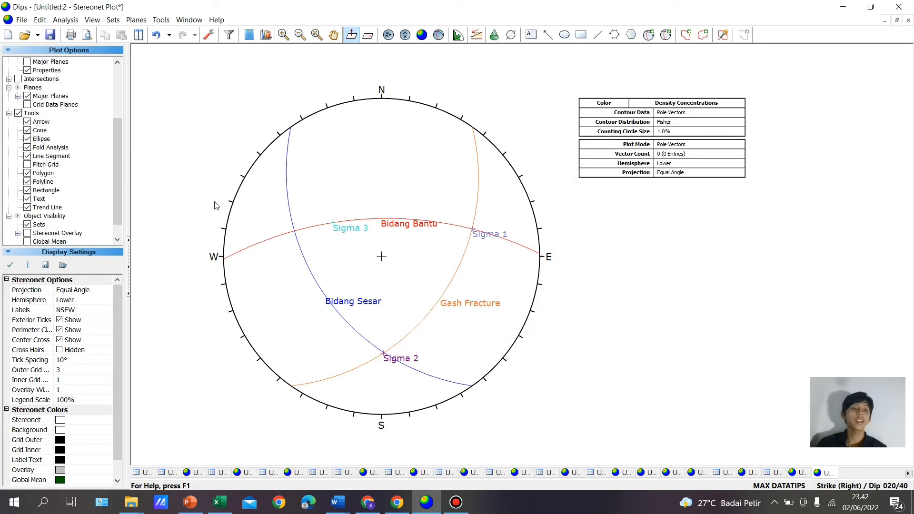
# Show the user planes table in the legend and overlay an equatorial grid on the stereonet
pyautogui.moveTo(120, 150); pyautogui.dragTo(115, 181)
pyautogui.click(27, 122)
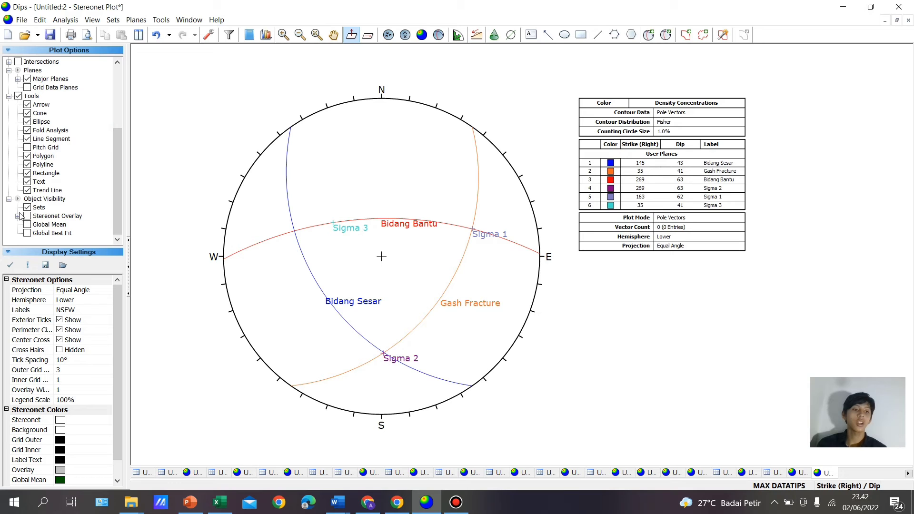
pyautogui.click(18, 217)
pyautogui.click(27, 208)
pyautogui.click(37, 224)
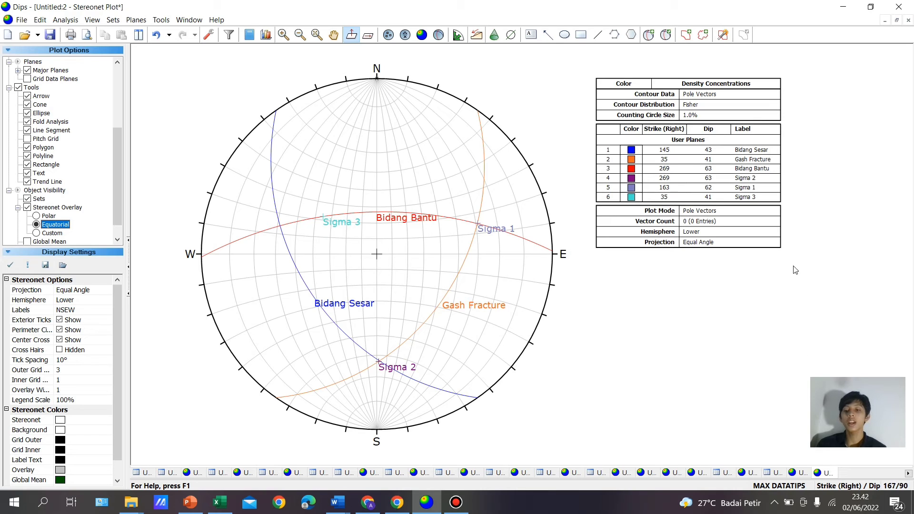
# Switch the orientation format of the stereonet and its legend to Trend / Plunge
pyautogui.click(838, 489)
pyautogui.click(837, 488)
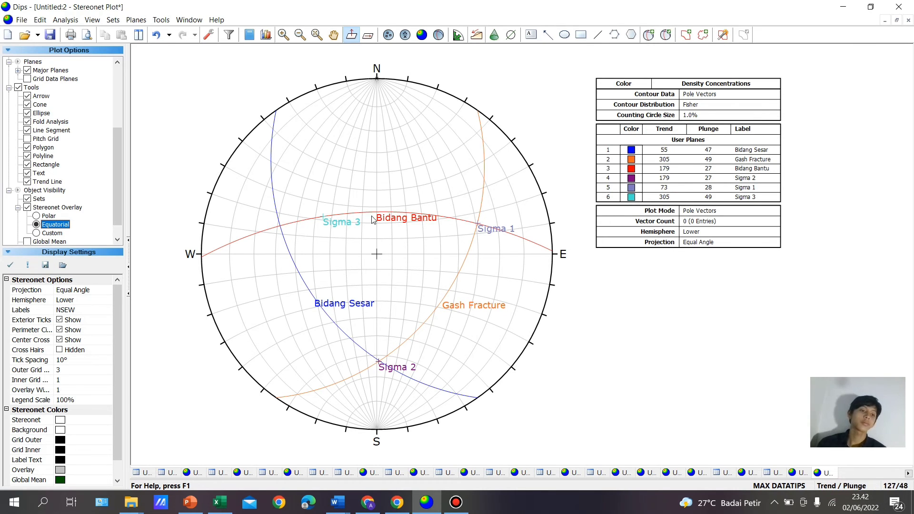
pyautogui.scroll(-1, 296, 204)
pyautogui.scroll(1, 314, 246)
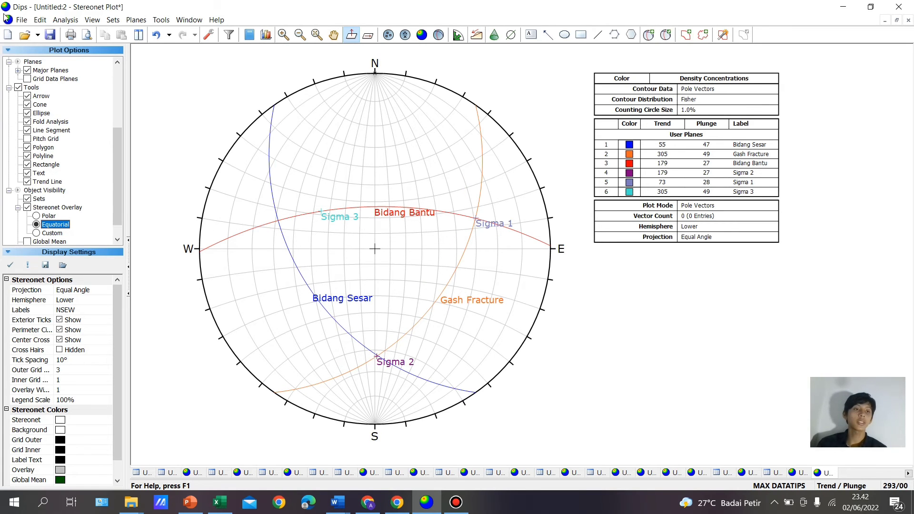
# Export the stereonet as a JPEG image named "Data Sesar Gash" in the DIPS BARU folder
pyautogui.click(20, 19)
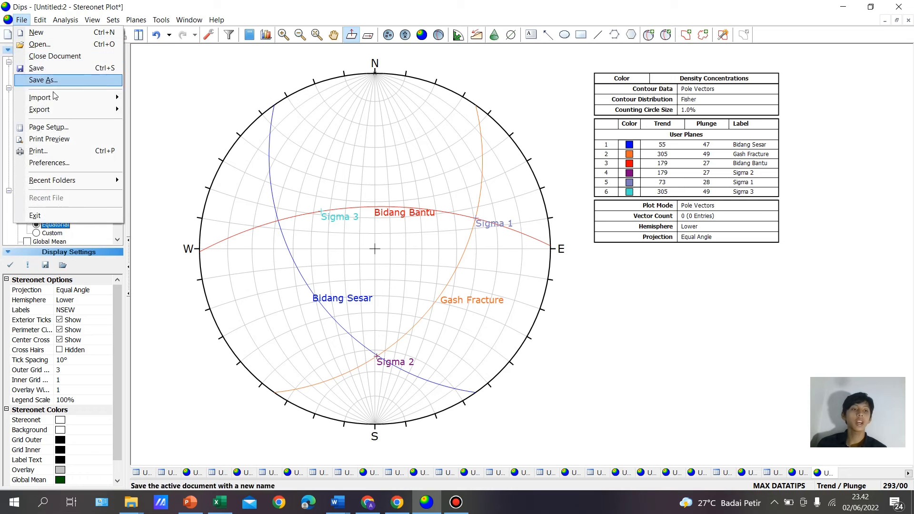
pyautogui.moveTo(62, 109)
pyautogui.click(172, 123)
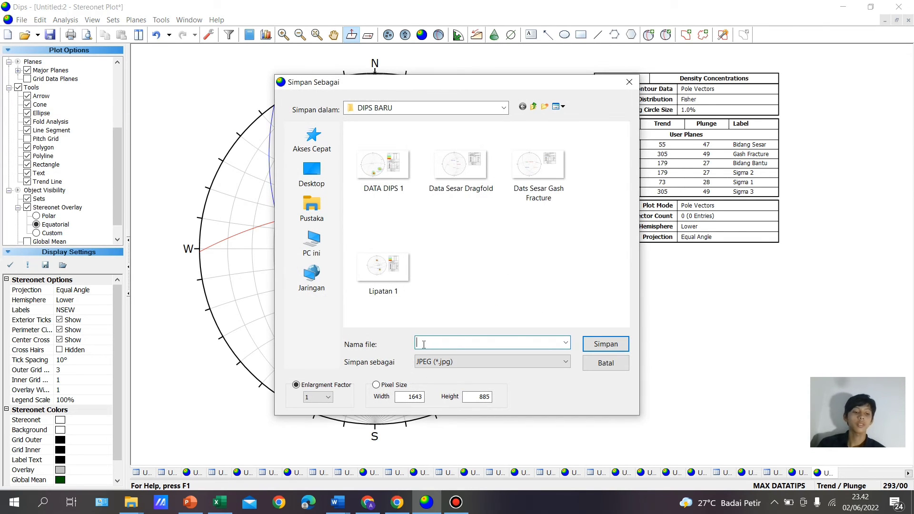
pyautogui.write('Data ')
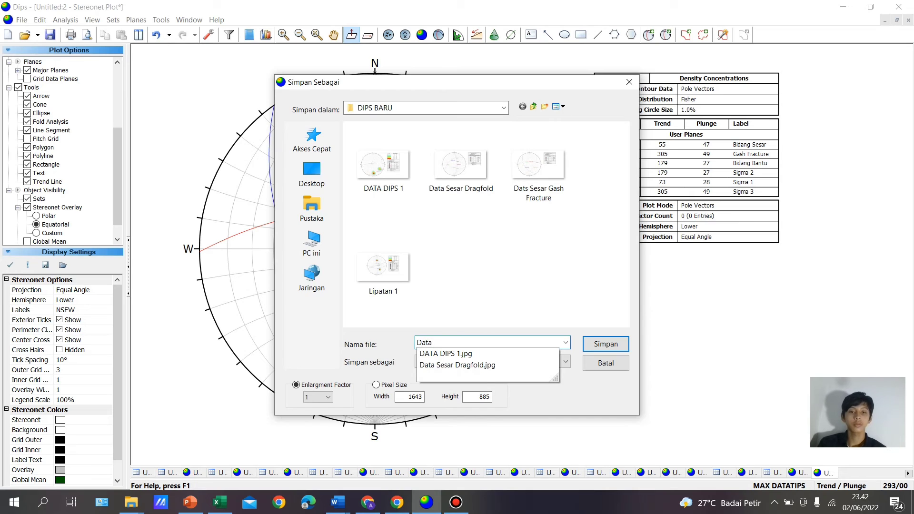
pyautogui.write('Sesar')
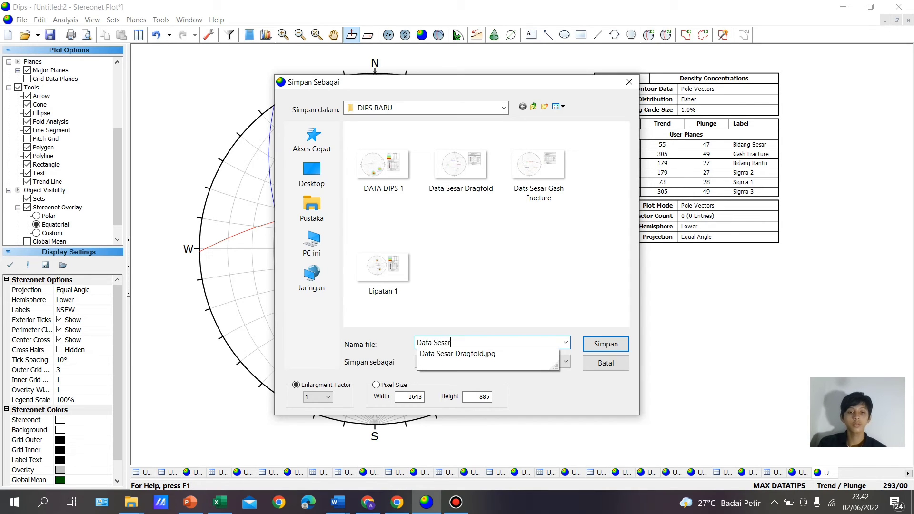
pyautogui.write('v')
pyautogui.press('BackSpace')
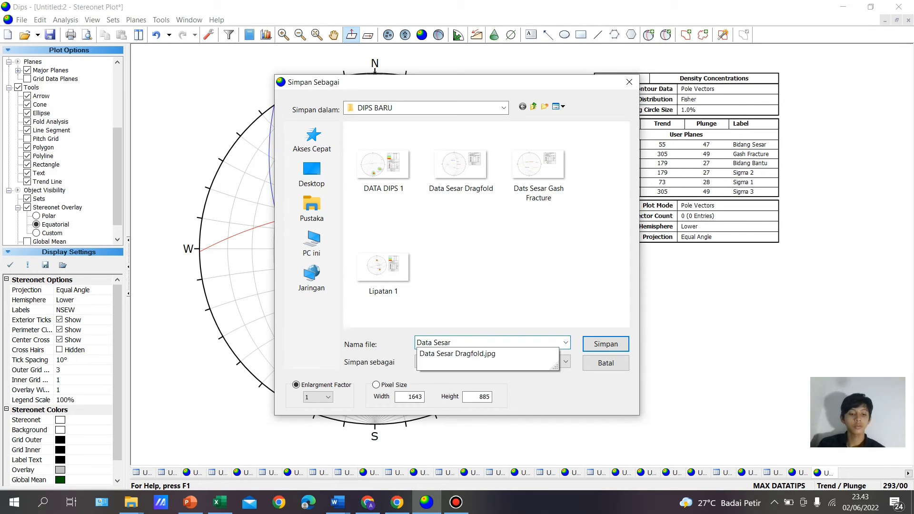
pyautogui.write('G')
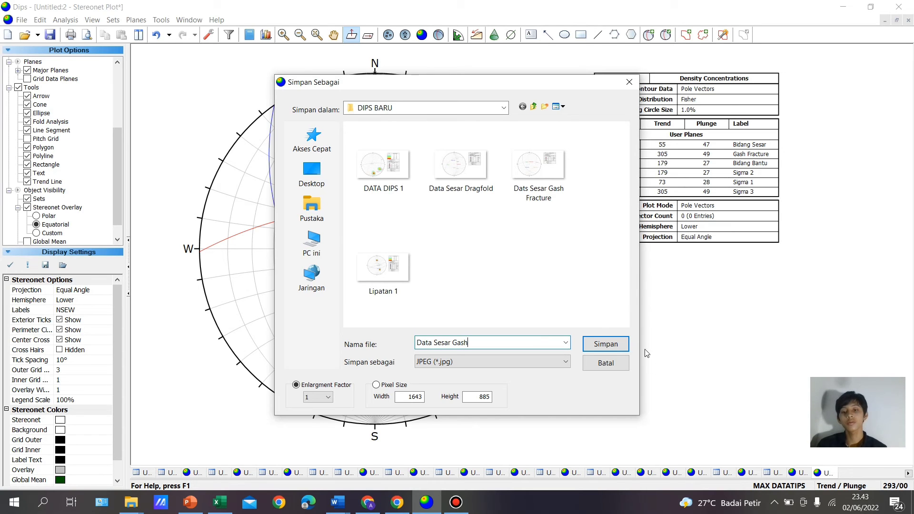
pyautogui.write('ash')
pyautogui.click(604, 344)
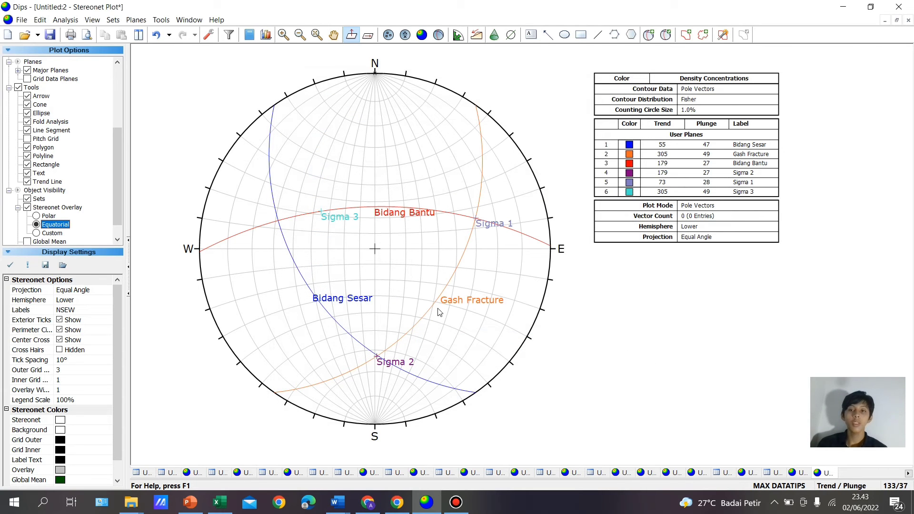
pyautogui.scroll(-1, 162, 142)
pyautogui.scroll(1, 352, 267)
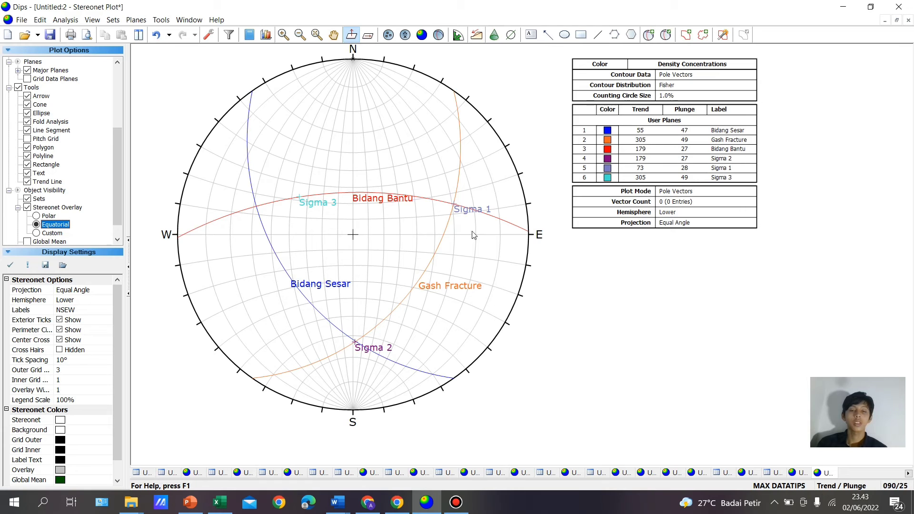
pyautogui.click(333, 34)
pyautogui.moveTo(558, 78); pyautogui.dragTo(584, 107)
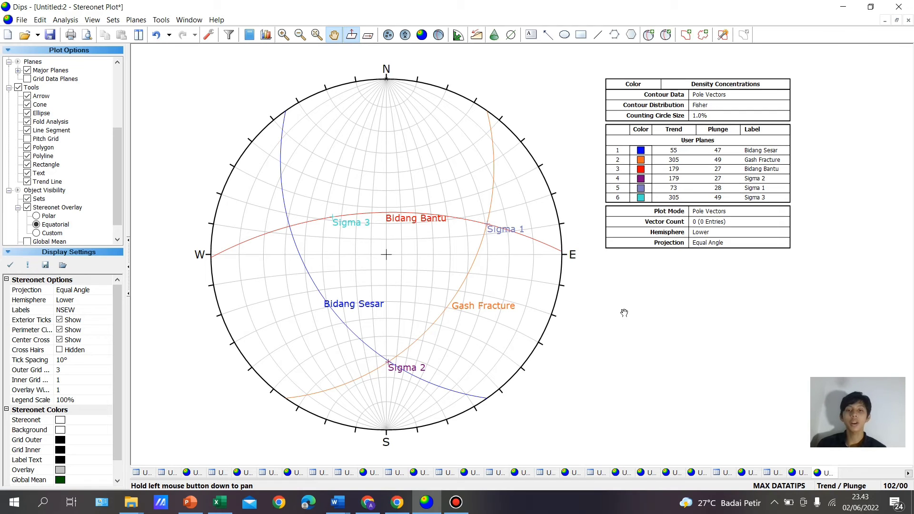
pyautogui.moveTo(635, 296); pyautogui.dragTo(615, 295)
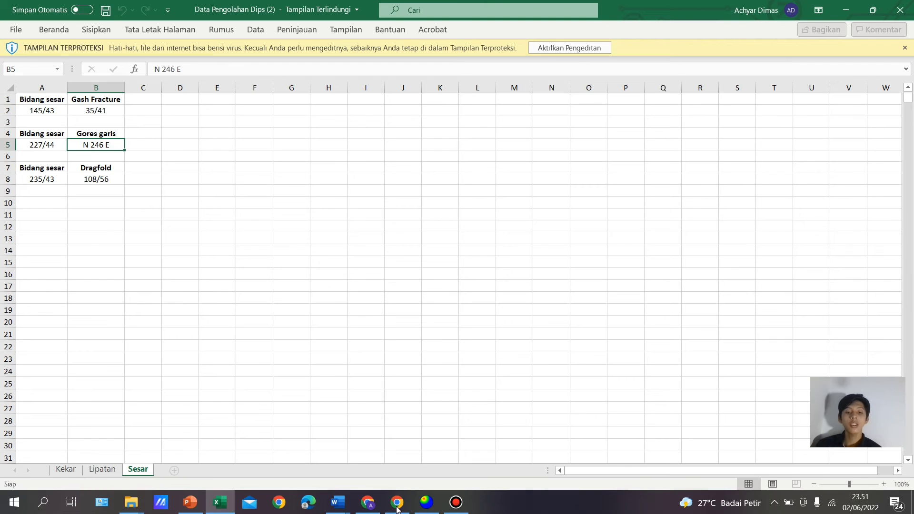
# Switch to Dips, set the new project's global orientation format to Strike (Right) / Dip and open its contour stereonet plot
pyautogui.click(427, 502)
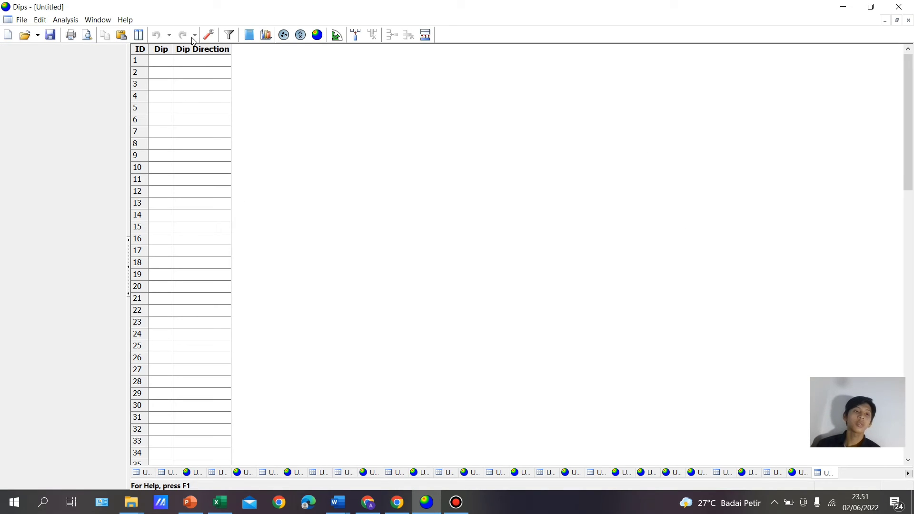
pyautogui.click(209, 35)
pyautogui.click(475, 193)
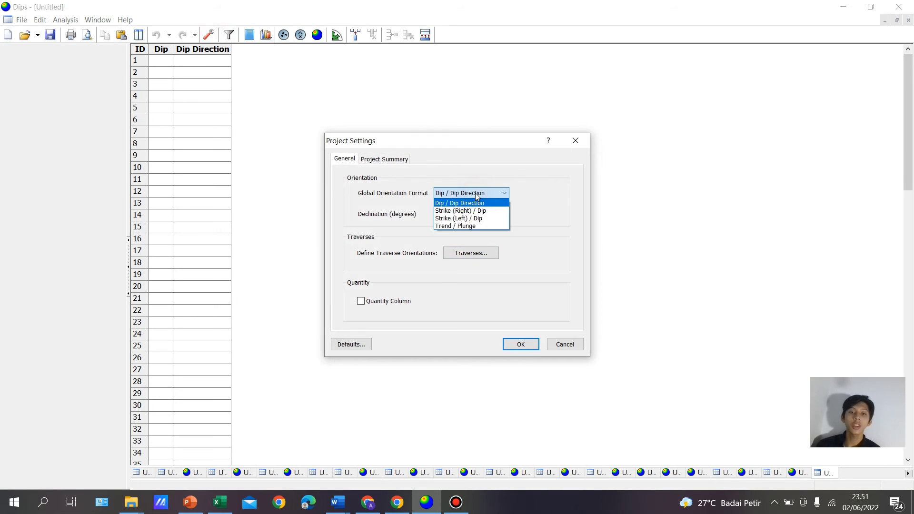
pyautogui.click(480, 211)
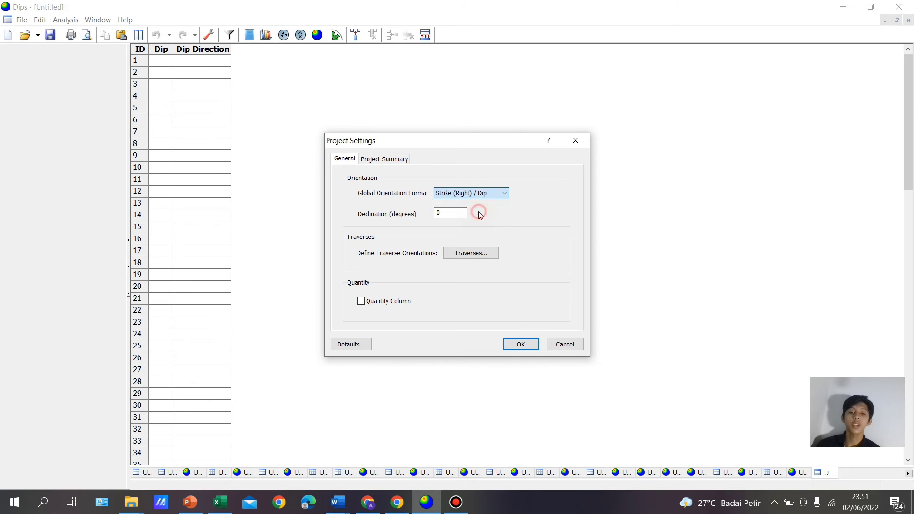
pyautogui.click(510, 344)
pyautogui.click(317, 35)
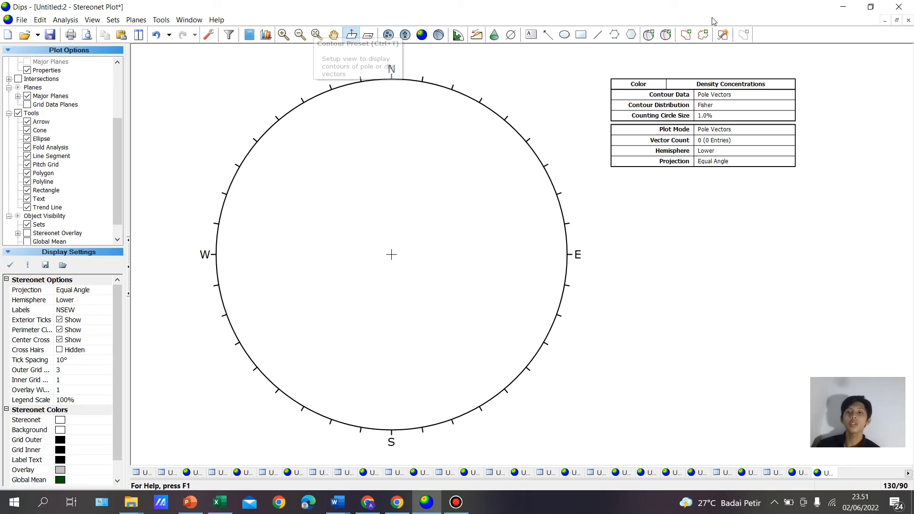
# Add a user plane labelled "Bidang Sesar" with orientation 227/44 from the spreadsheet, hiding its pole and ID
pyautogui.click(649, 34)
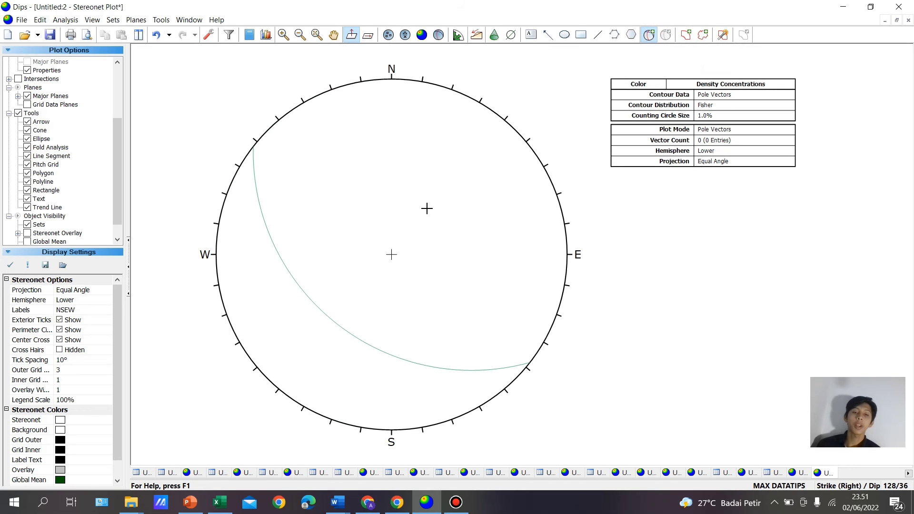
pyautogui.click(427, 208)
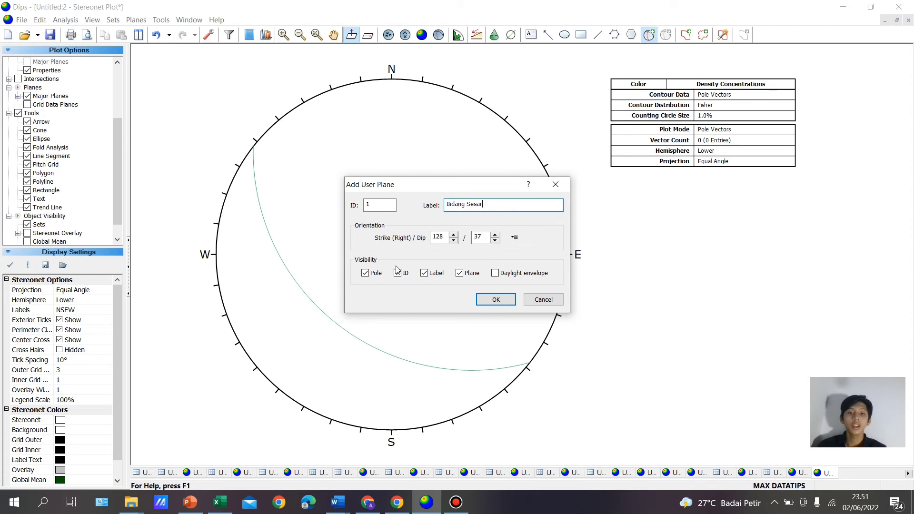
pyautogui.click(220, 503)
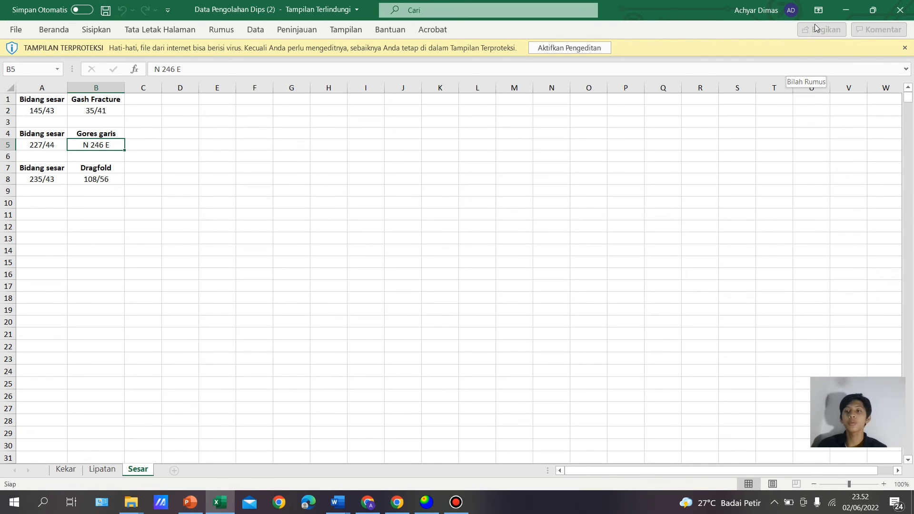
pyautogui.click(846, 10)
pyautogui.click(443, 234)
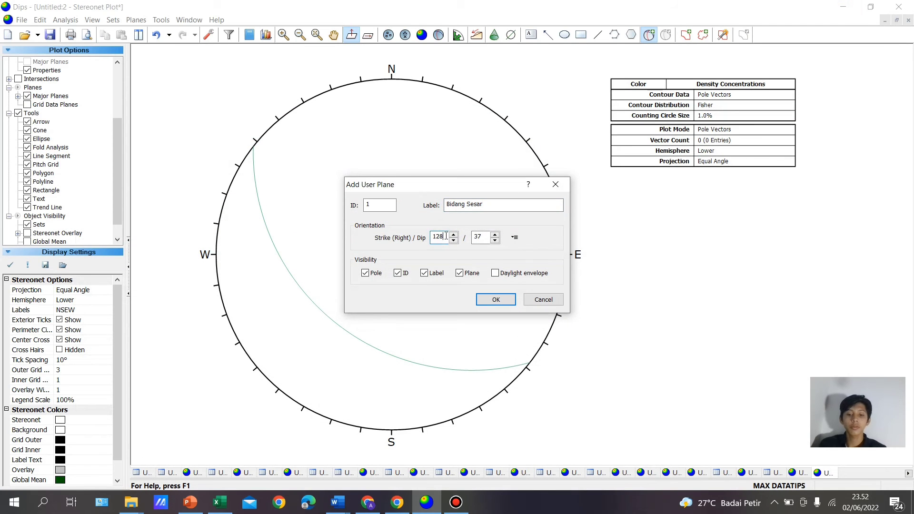
pyautogui.click(484, 234)
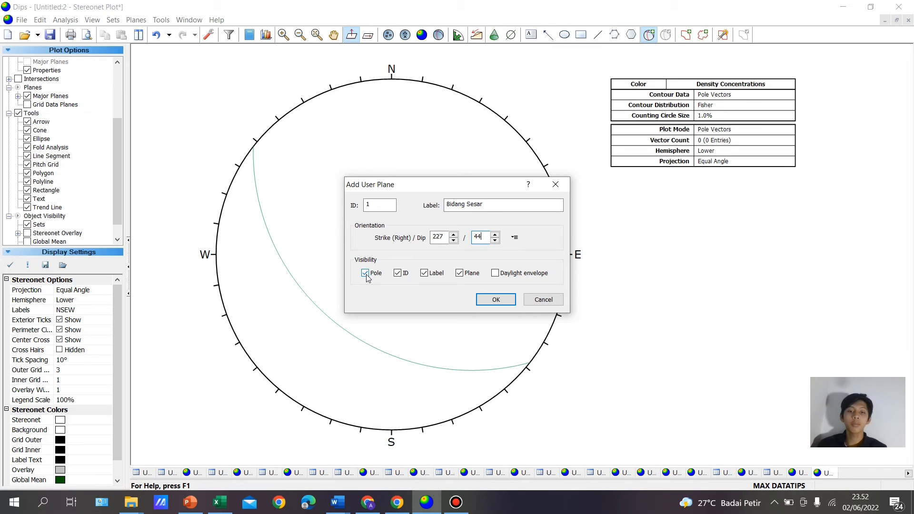
pyautogui.click(488, 301)
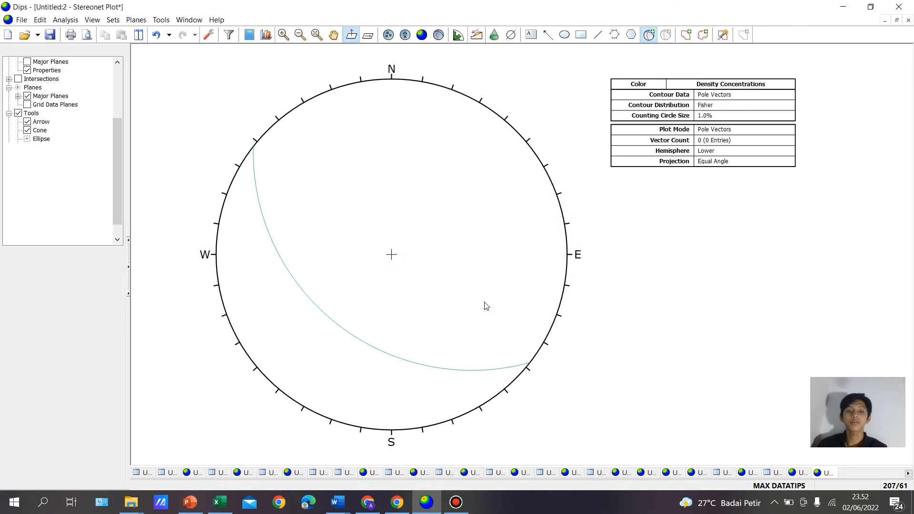
# Add a vertical user plane labelled "Striasi" with strike 246, taken from the Gores garis value in the spreadsheet
pyautogui.click(649, 34)
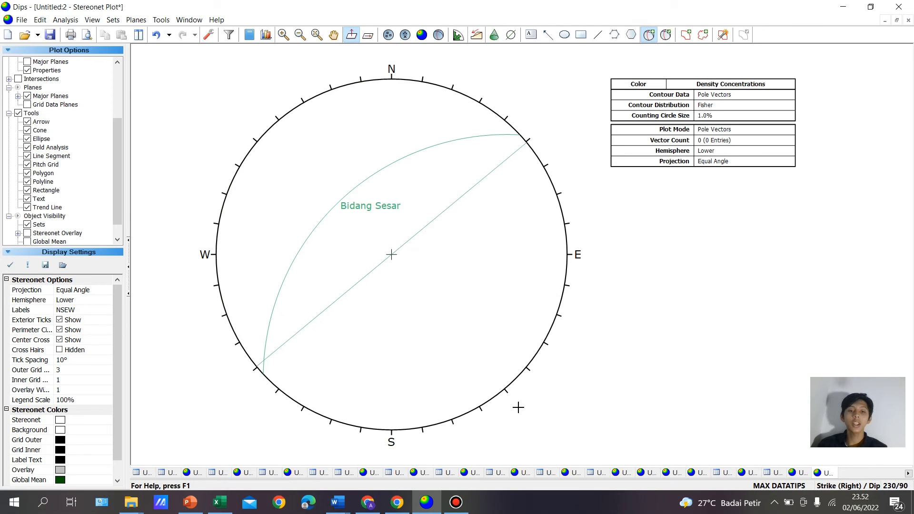
pyautogui.click(480, 353)
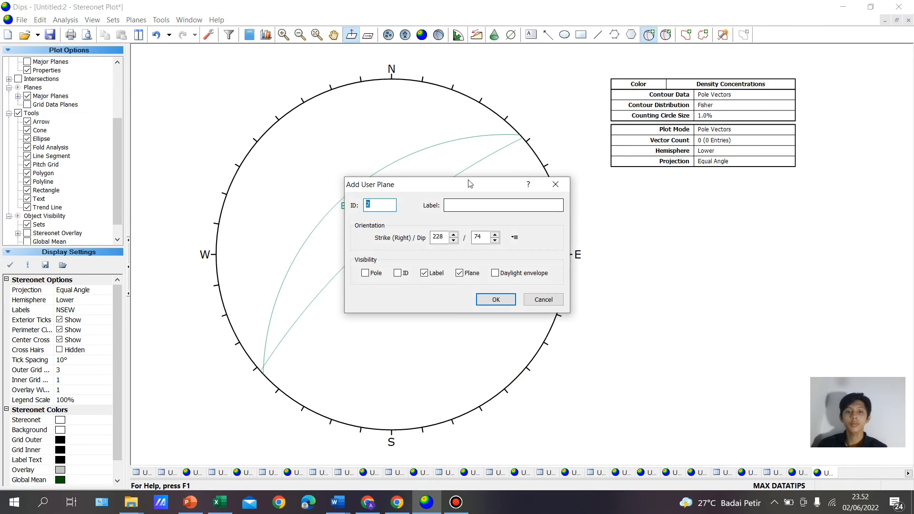
pyautogui.click(456, 206)
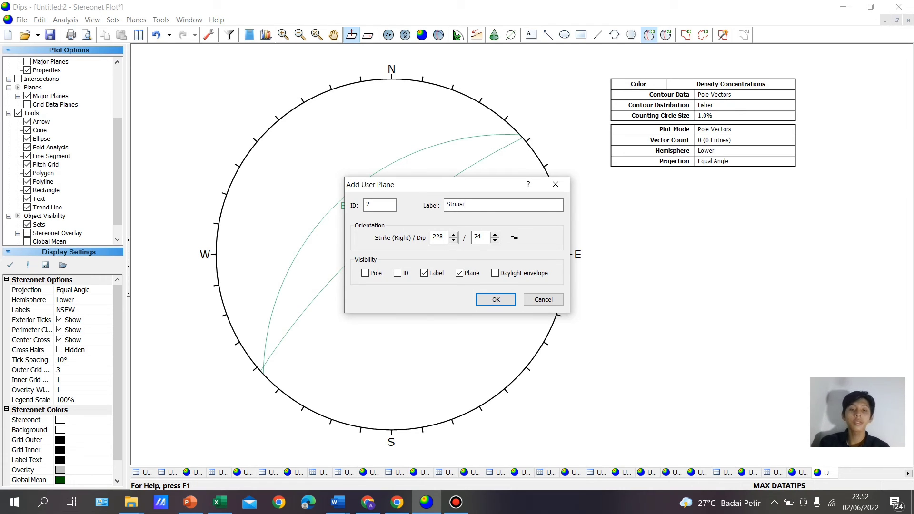
pyautogui.write('Striasi')
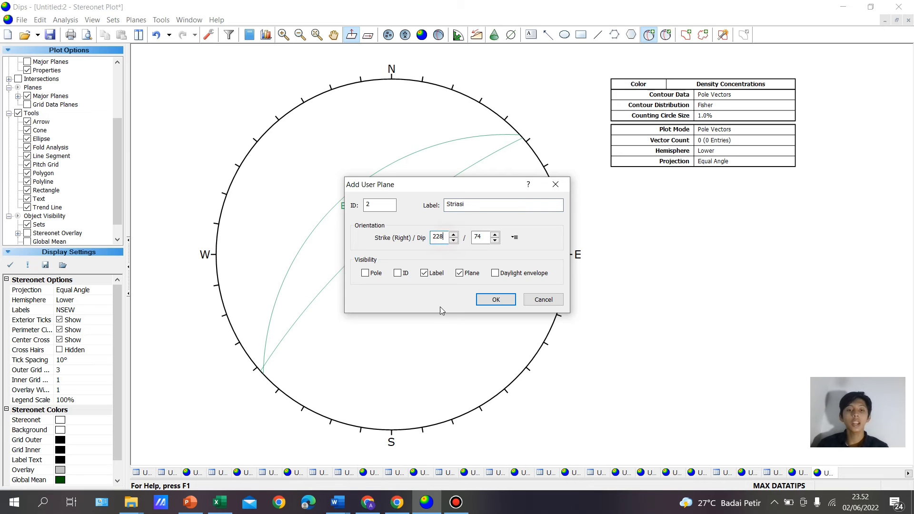
pyautogui.click(210, 507)
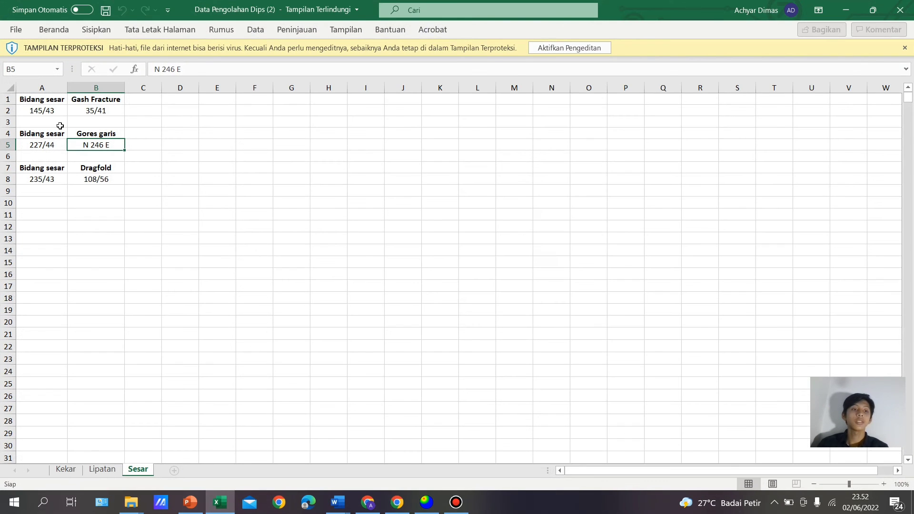
pyautogui.click(846, 9)
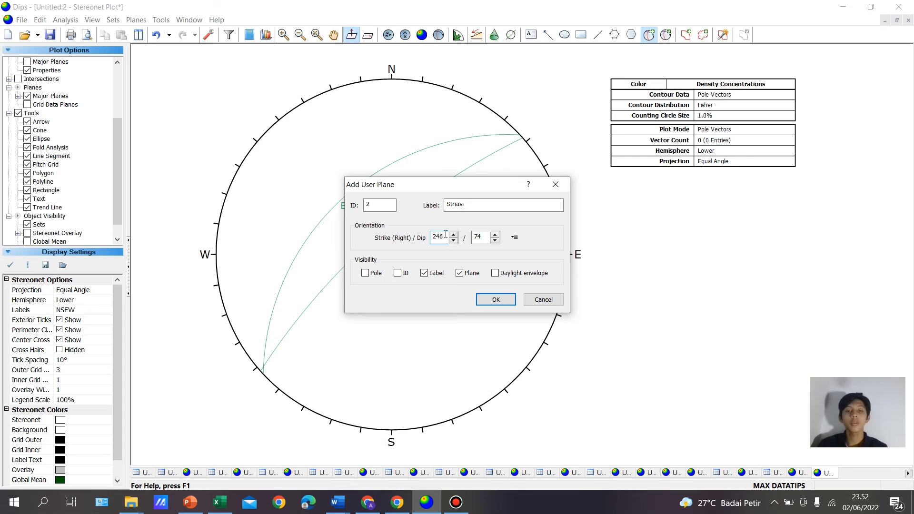
pyautogui.click(484, 235)
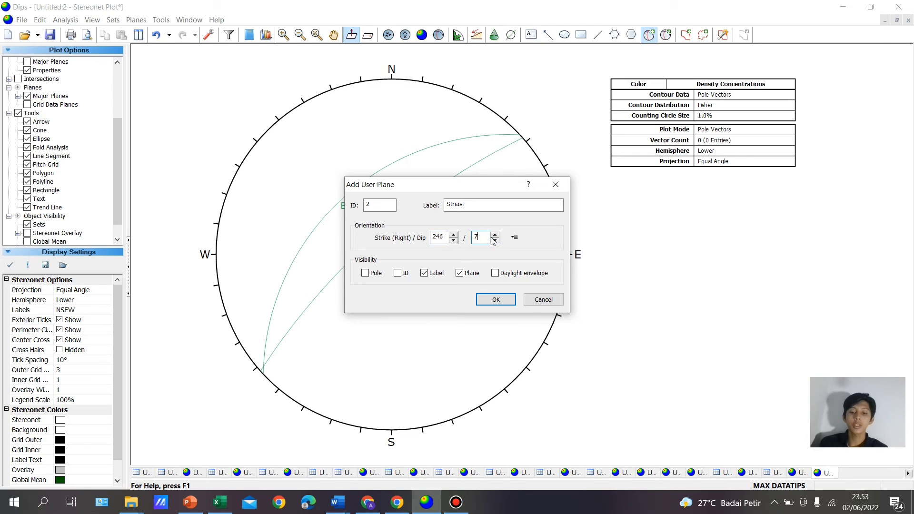
pyautogui.click(496, 300)
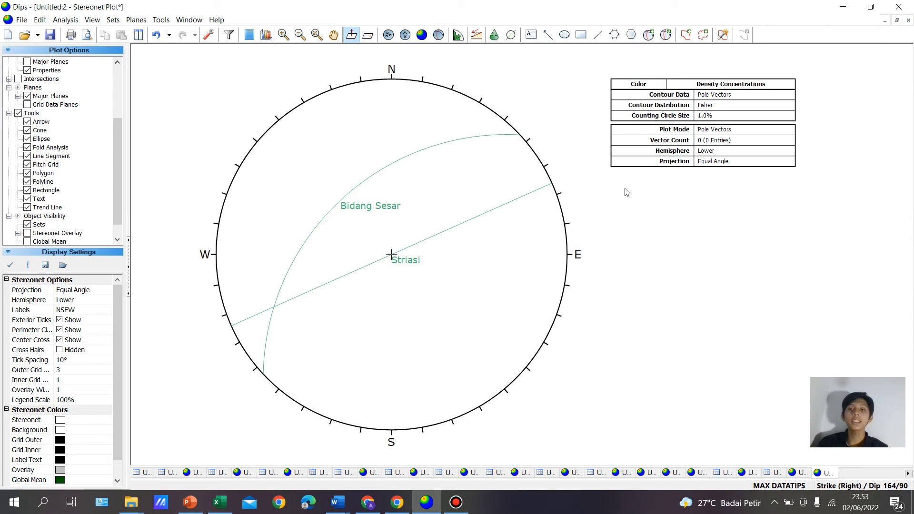
# Add a user plane labelled "Bidang Bantu" with orientation 336/73, placing its pole at the intersection of Bidang Sesar and Striasi
pyautogui.click(646, 35)
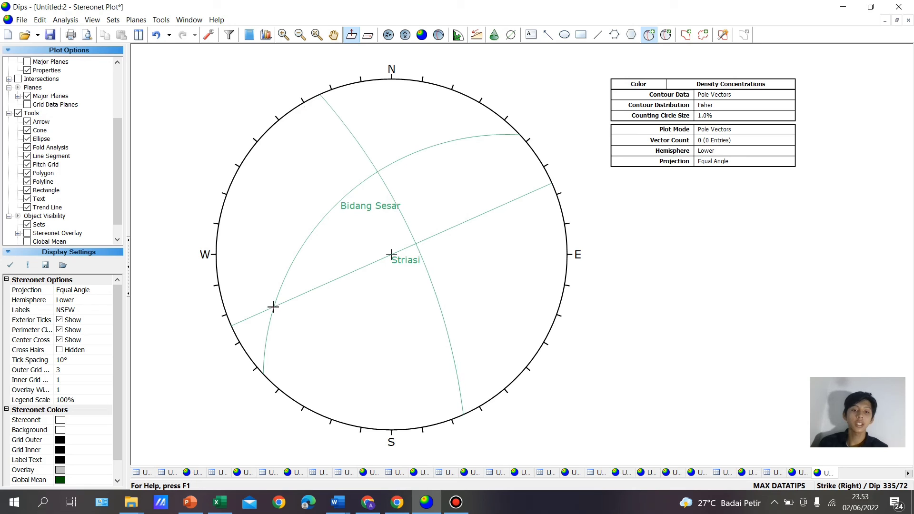
pyautogui.scroll(2, 273, 307)
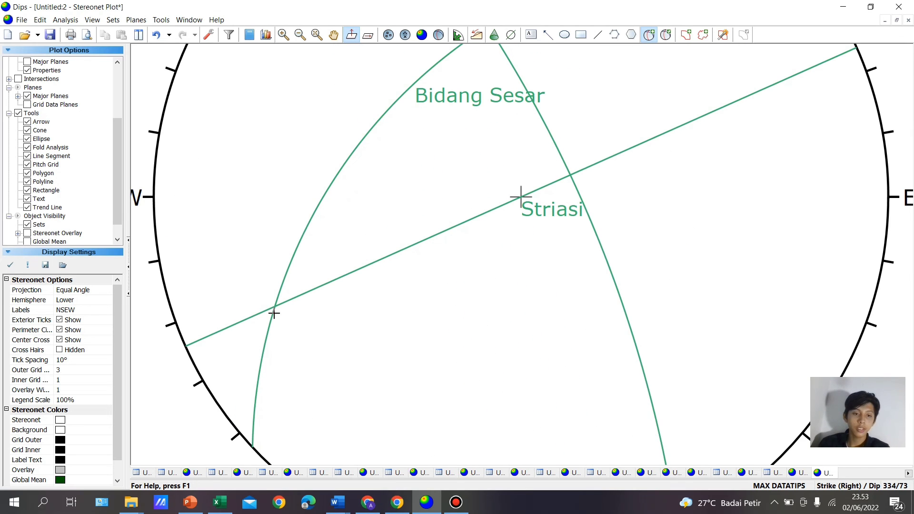
pyautogui.click(274, 308)
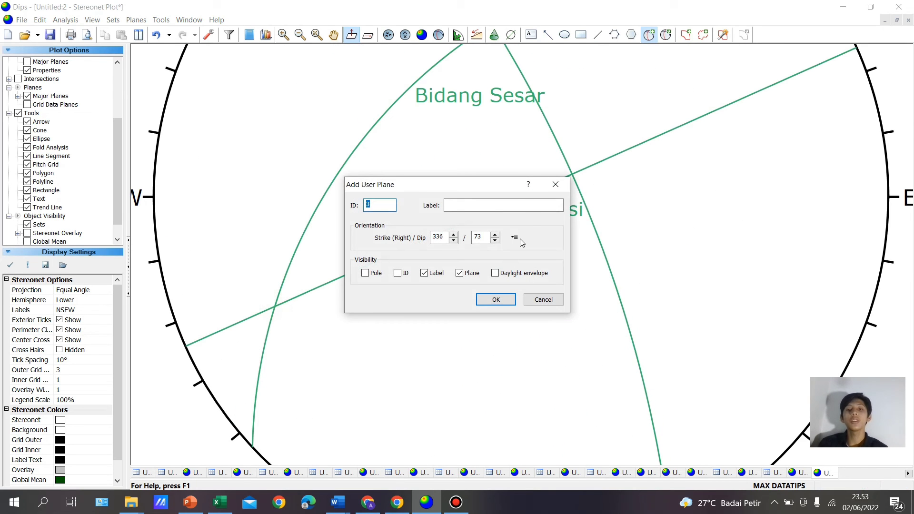
pyautogui.click(524, 210)
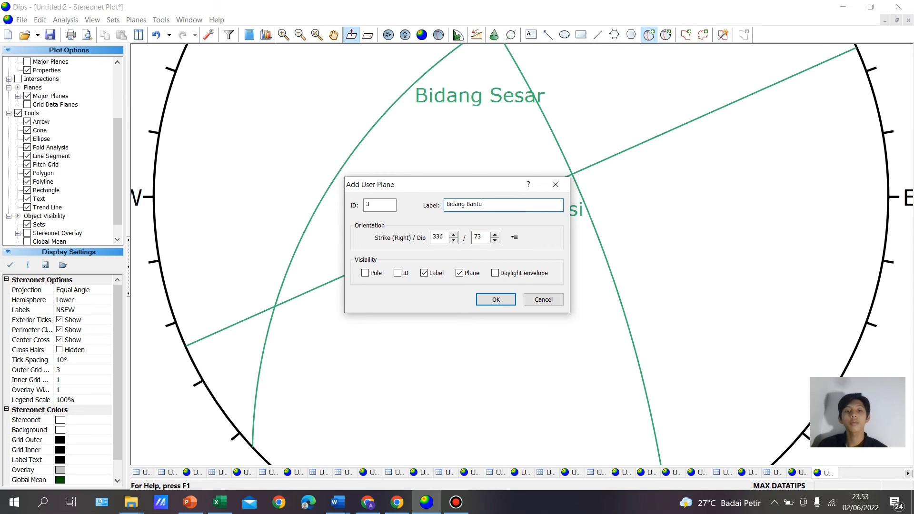
pyautogui.click(496, 299)
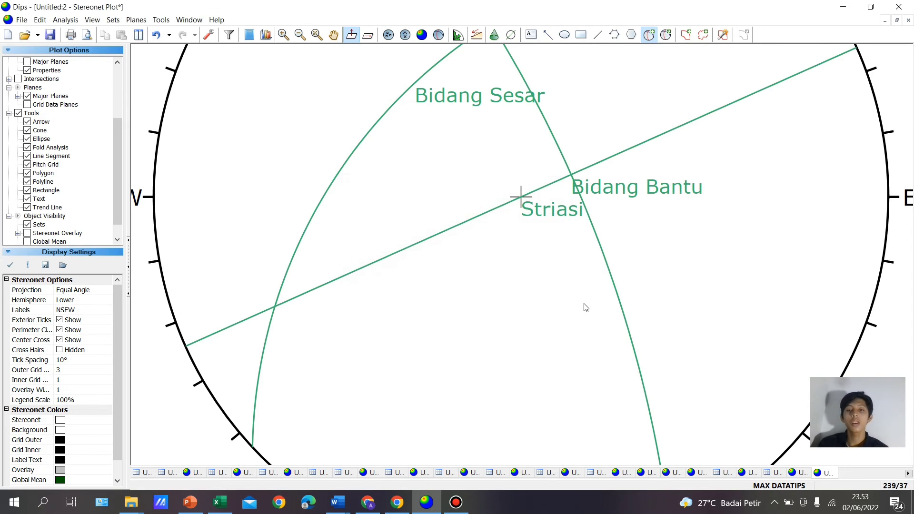
# Add user plane "Sigma 2" at 80/51, with its pole at the Bidang Sesar–Bidang Bantu intersection, showing the pole and hiding the plane
pyautogui.scroll(-1, 620, 185)
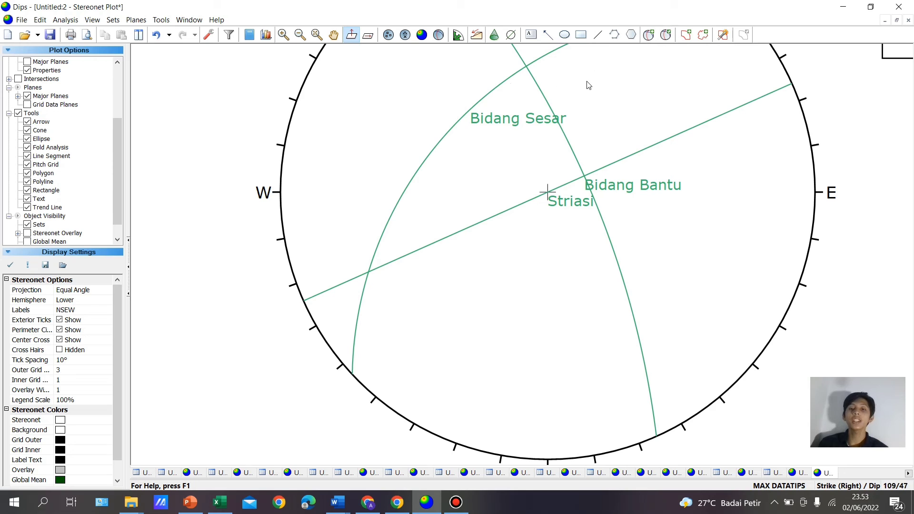
pyautogui.click(648, 34)
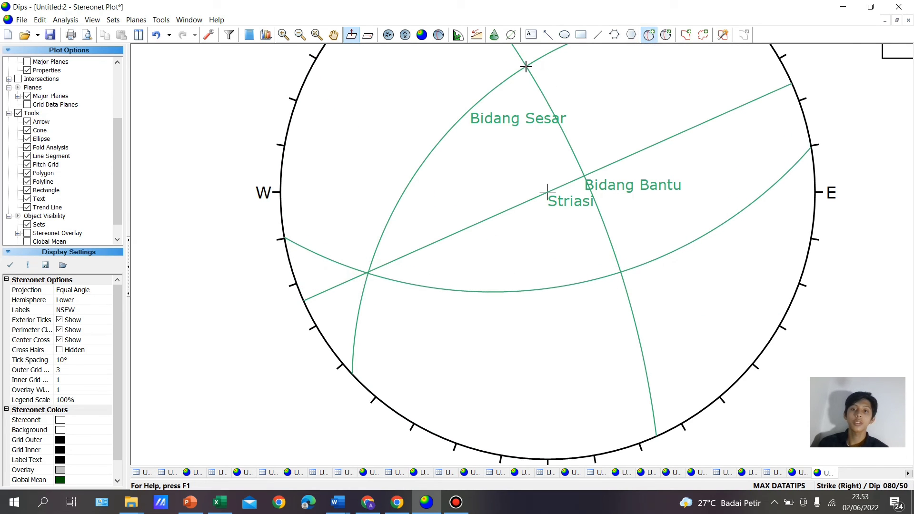
pyautogui.click(548, 191)
pyautogui.click(505, 206)
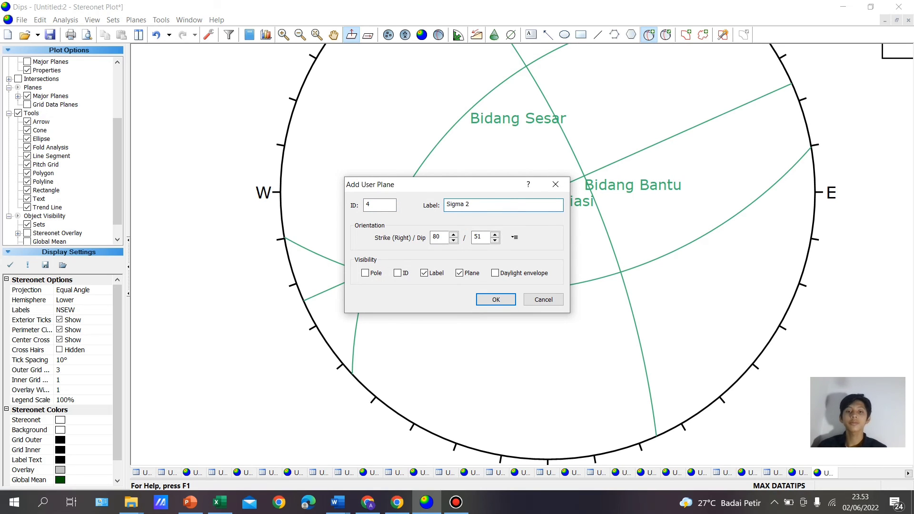
pyautogui.click(365, 274)
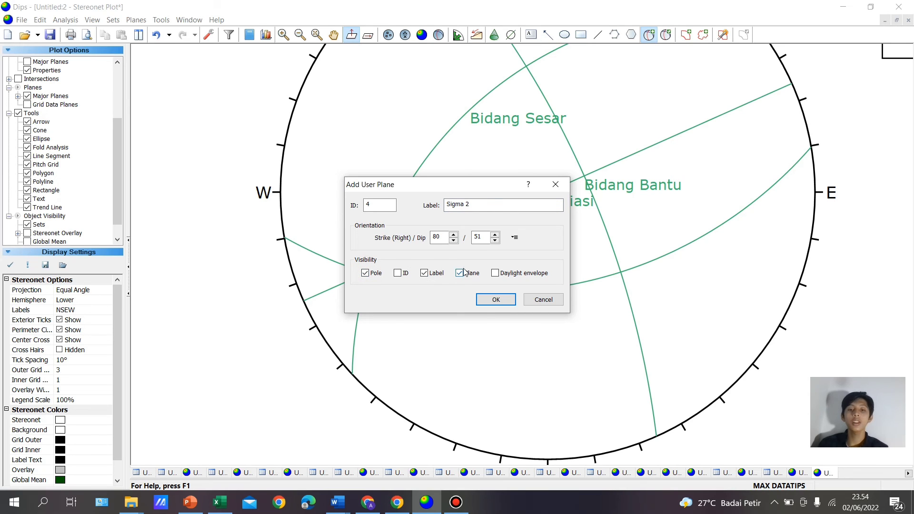
pyautogui.click(495, 300)
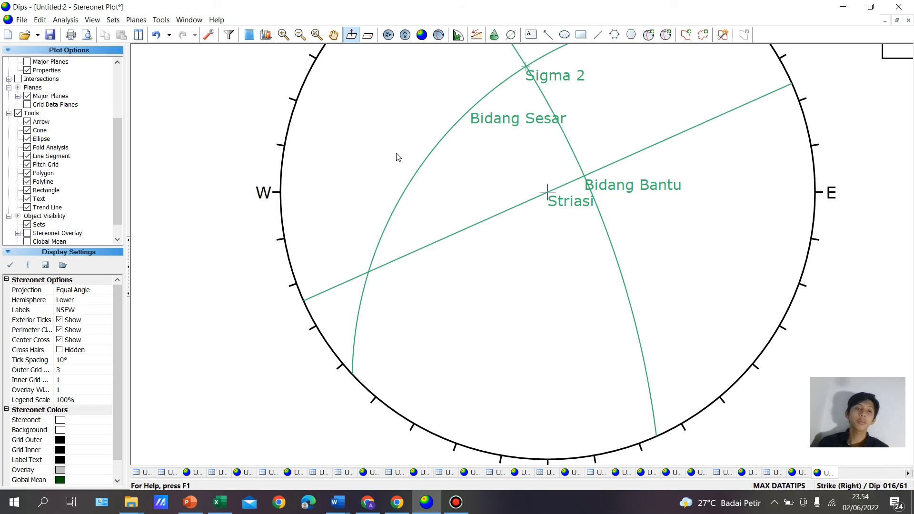
# Add a pitch grid to the stereonet for the plane whose pole is the Sigma 2 point
pyautogui.click(161, 19)
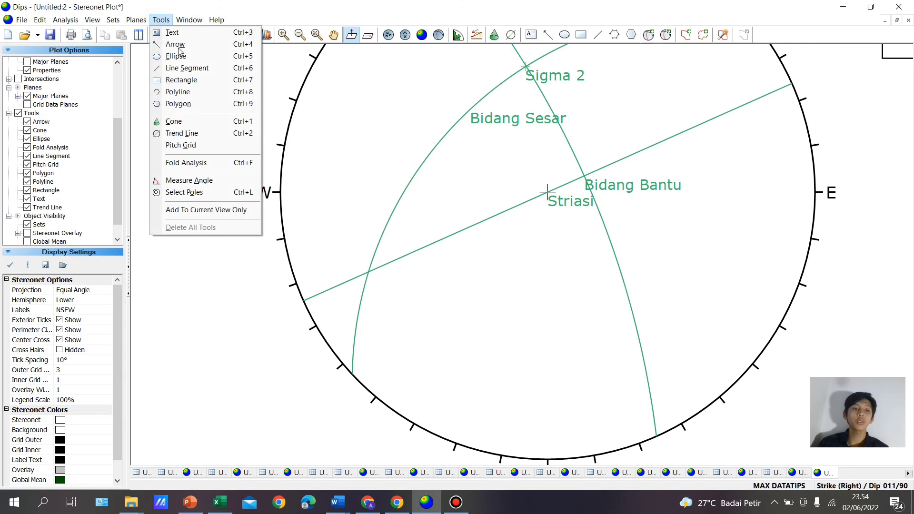
pyautogui.click(190, 142)
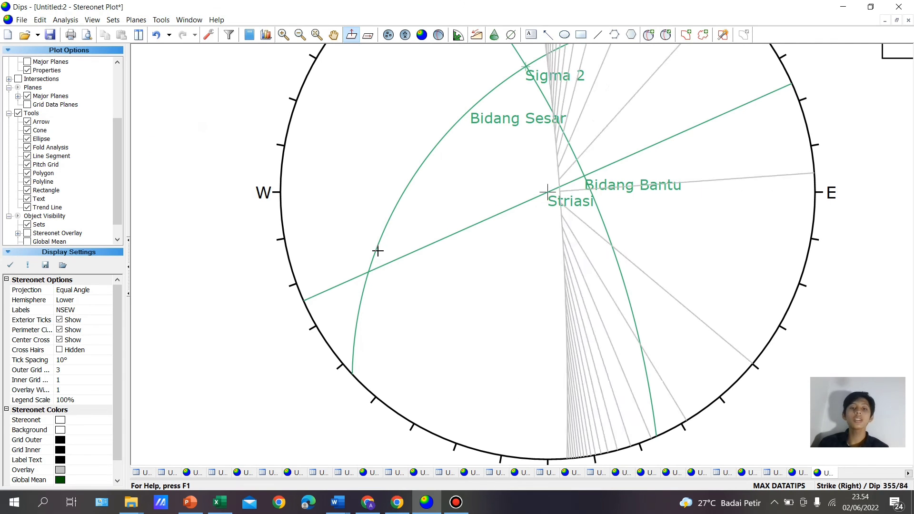
pyautogui.click(526, 65)
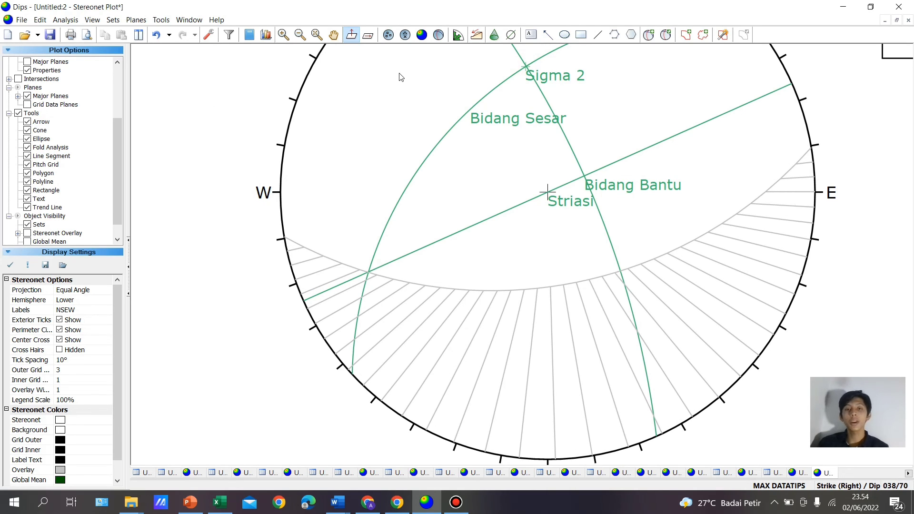
# Add a pole-only user plane labelled "Sigma 1" at 314/54, on the pitch grid arc between Bidang Sesar and Bidang Bantu
pyautogui.click(650, 35)
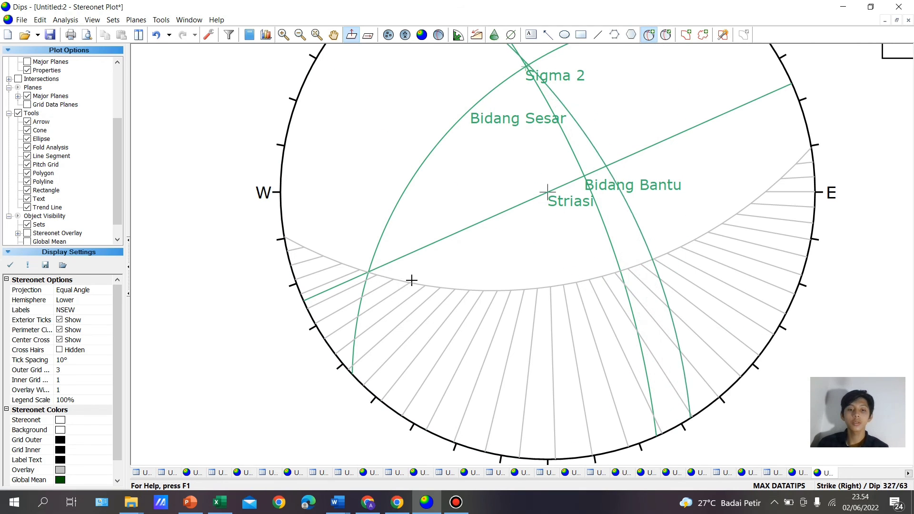
pyautogui.click(454, 289)
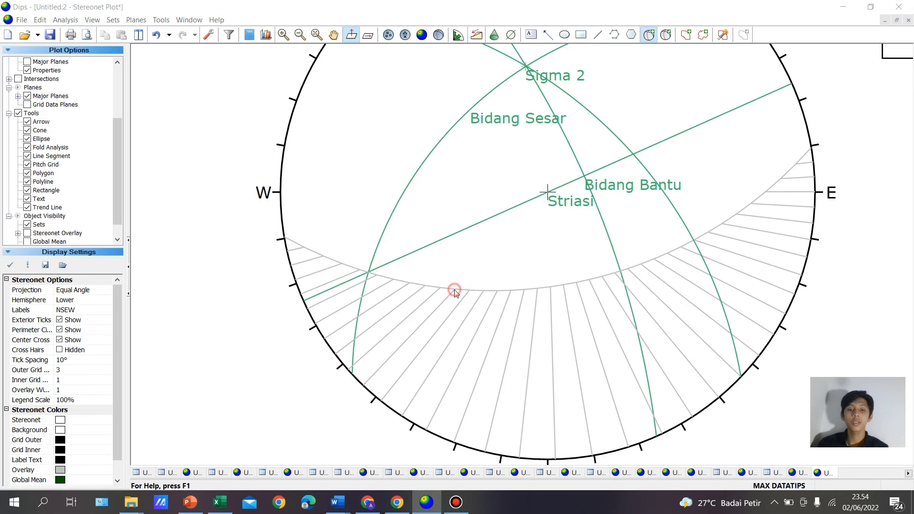
pyautogui.click(486, 206)
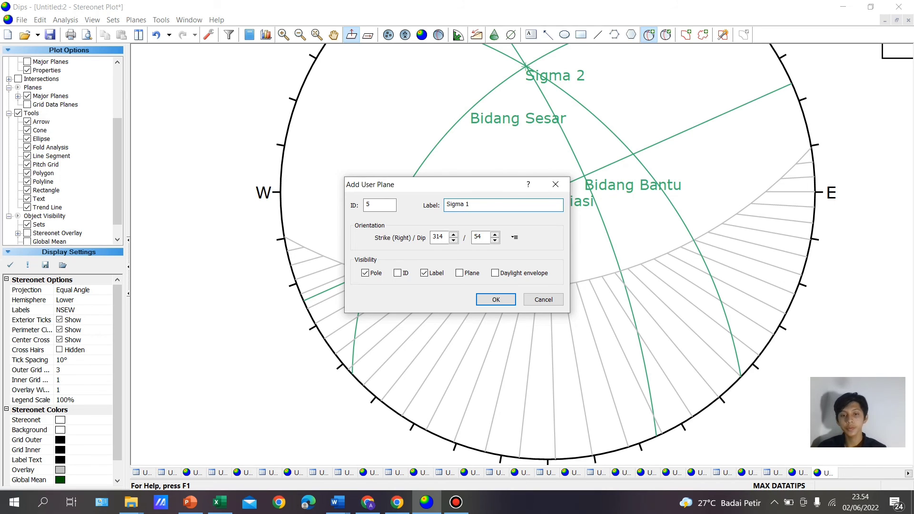
pyautogui.click(495, 300)
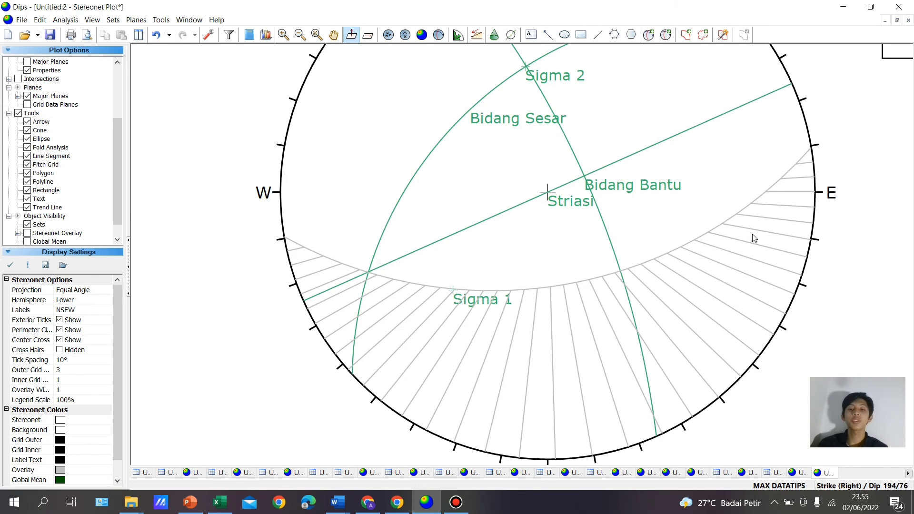
# Add a pole-only user plane labelled "Sigma 3" at 198/59, on the pitch grid arc east of Bidang Bantu
pyautogui.click(649, 35)
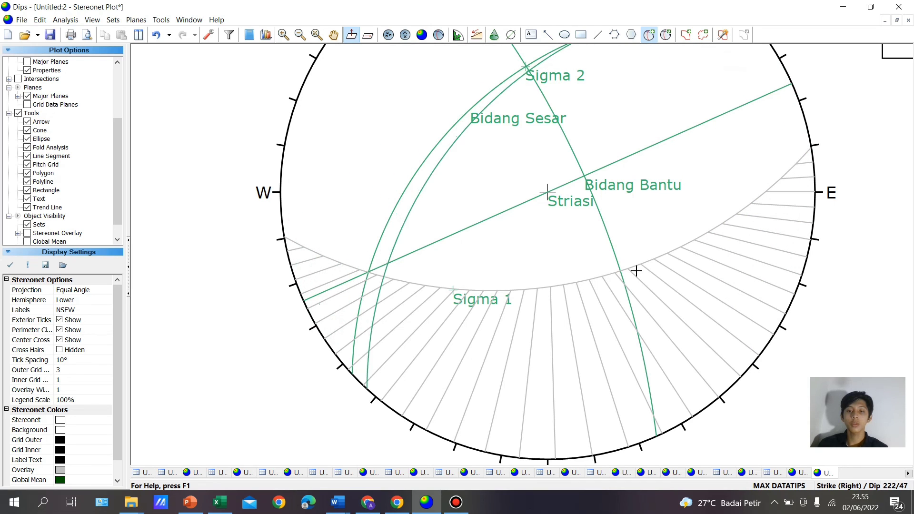
pyautogui.click(693, 239)
pyautogui.click(475, 203)
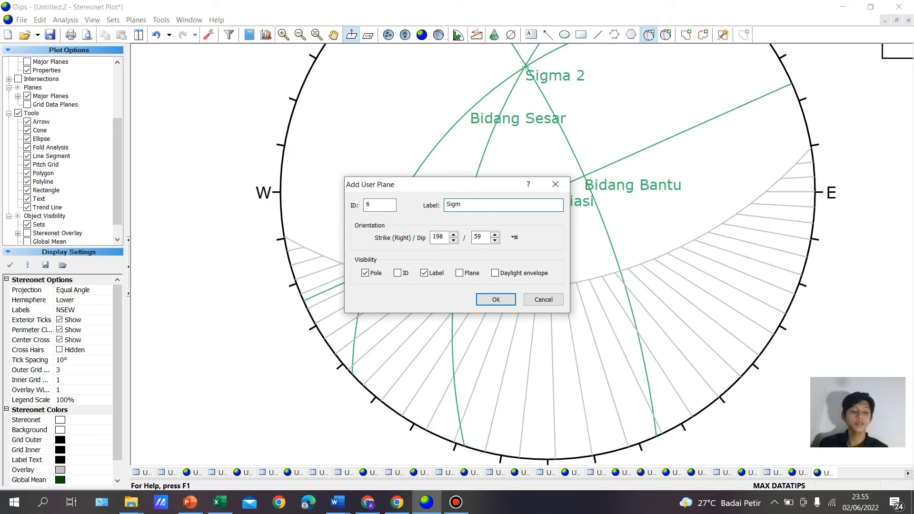
pyautogui.click(477, 300)
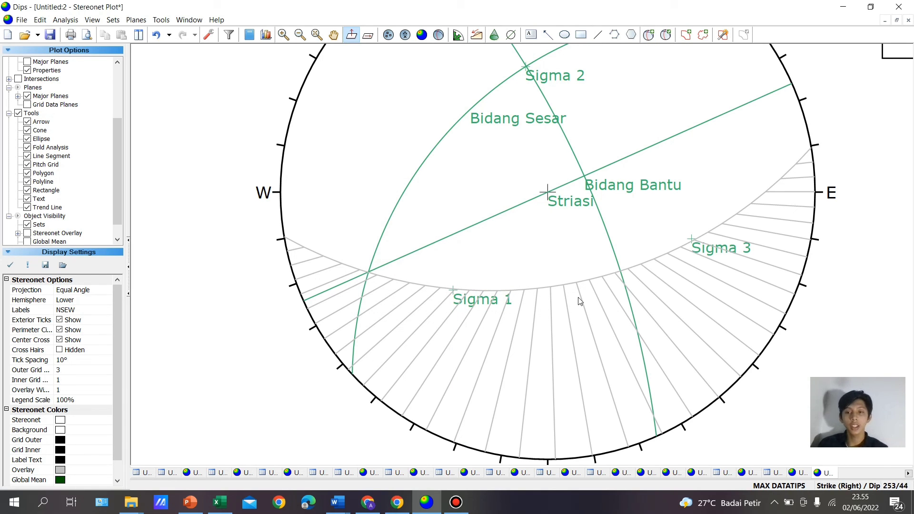
# Hide the pitch grid on the stereonet and list the user planes in the plot legend
pyautogui.scroll(-2, 405, 172)
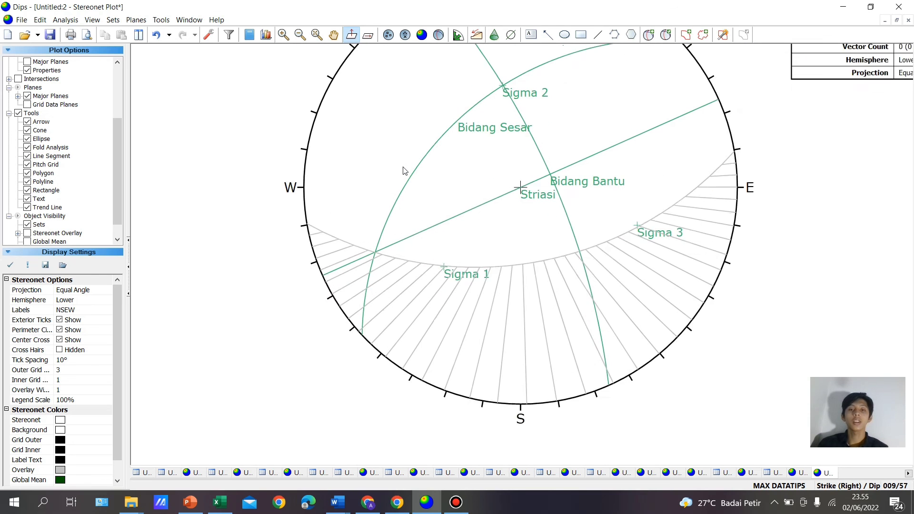
pyautogui.click(334, 34)
pyautogui.moveTo(606, 117); pyautogui.dragTo(484, 167)
pyautogui.scroll(-1, 485, 169)
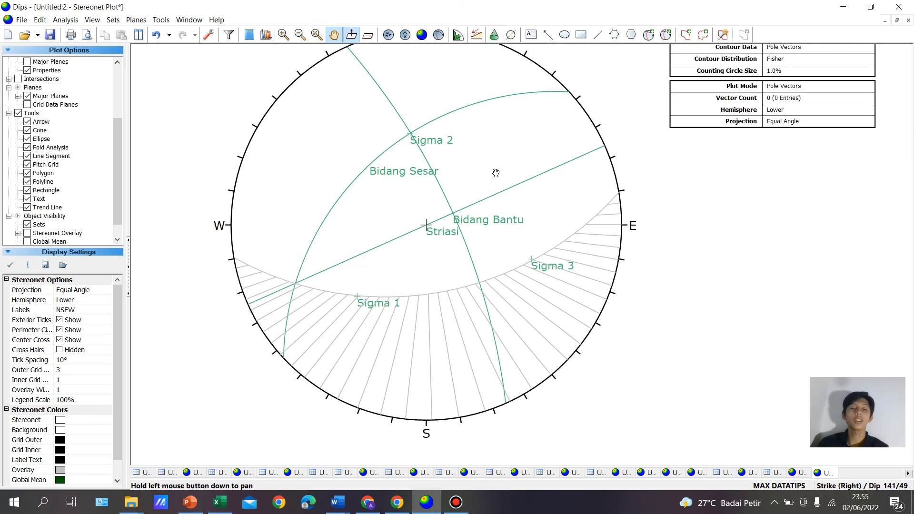
pyautogui.click(28, 166)
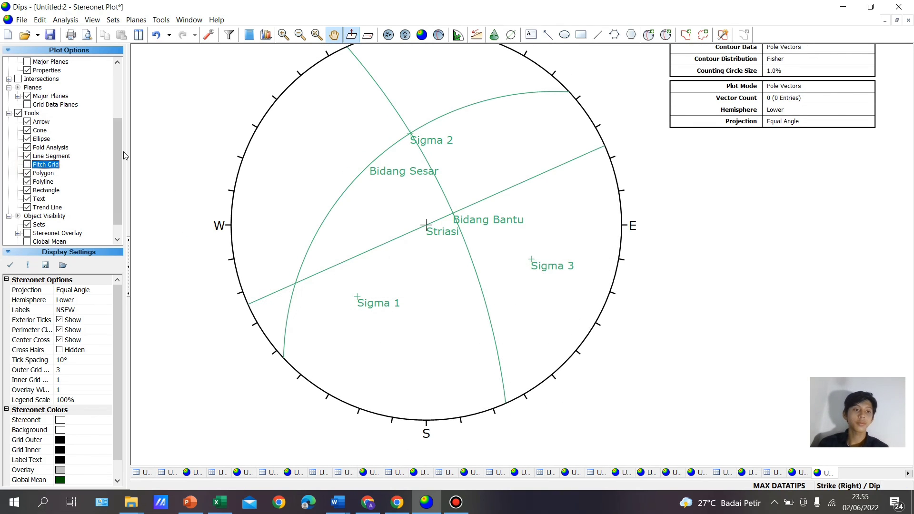
pyautogui.moveTo(118, 162)
pyautogui.mouseDown()
pyautogui.moveTo(115, 113)
pyautogui.moveTo(110, 186)
pyautogui.mouseUp()
pyautogui.click(27, 139)
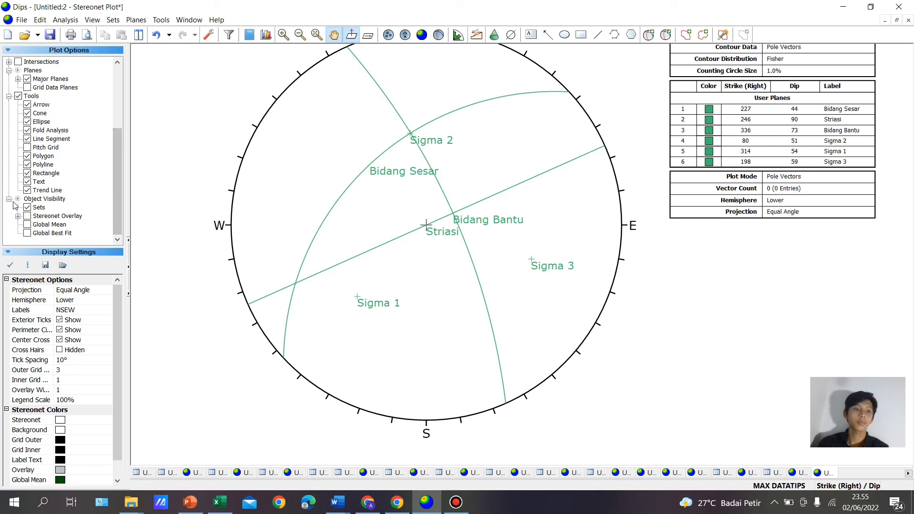
# Turn on the stereonet overlay and set its grid type to Equatorial
pyautogui.click(17, 216)
pyautogui.click(27, 208)
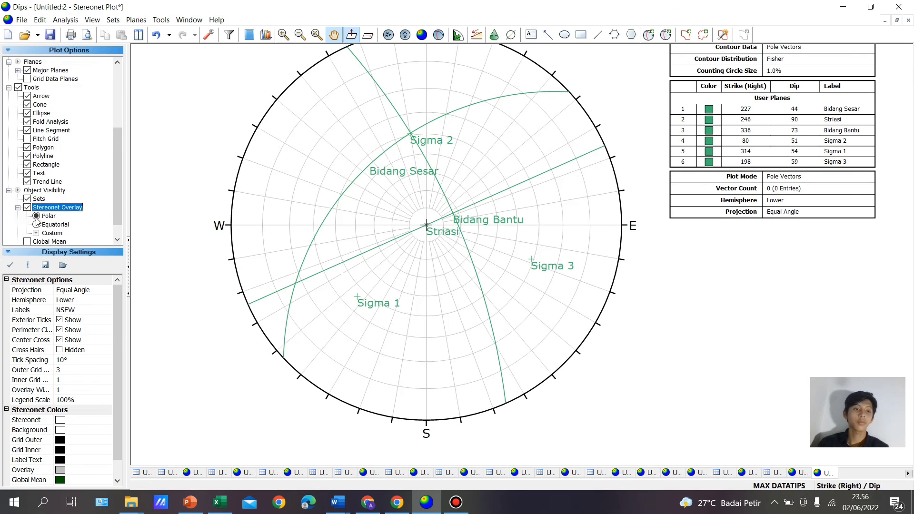
pyautogui.click(53, 224)
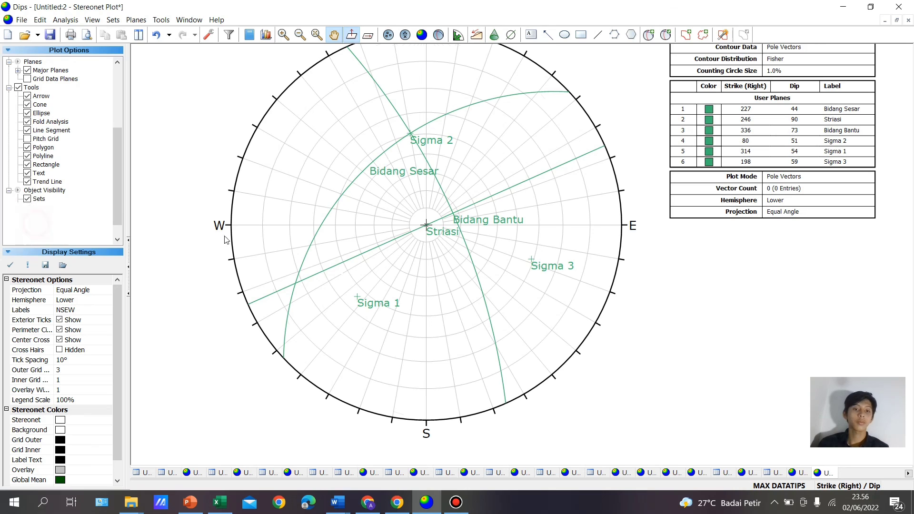
# Edit the user planes, setting the Bidang Sesar colour to blue and the Striasi colour to dark red
pyautogui.click(665, 34)
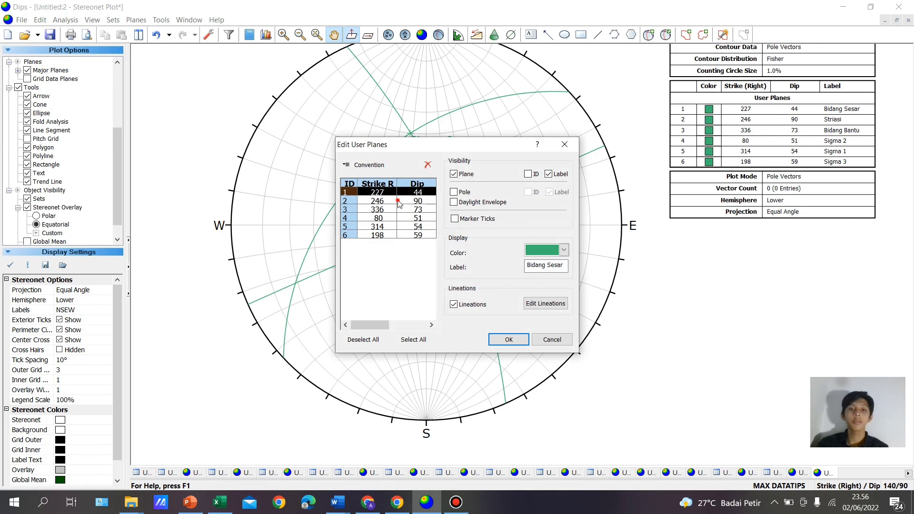
pyautogui.click(400, 201)
pyautogui.click(428, 192)
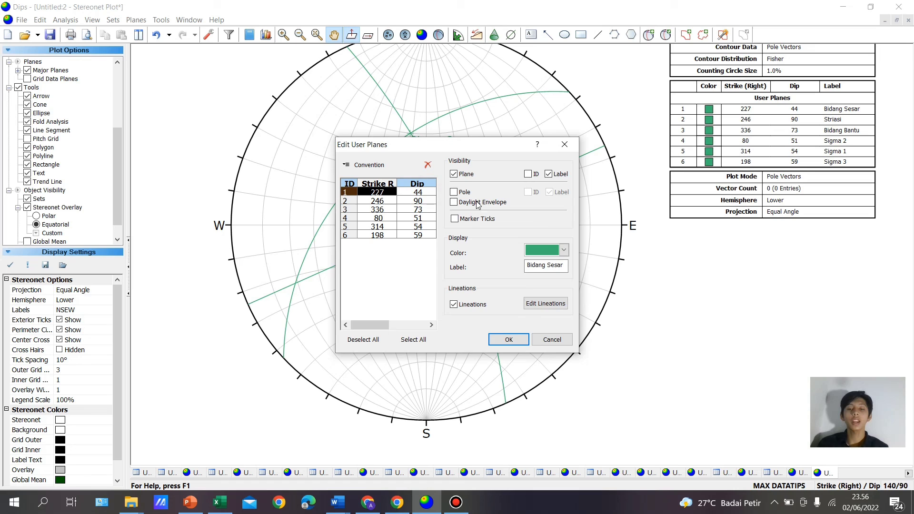
pyautogui.click(564, 250)
pyautogui.click(573, 289)
pyautogui.click(429, 201)
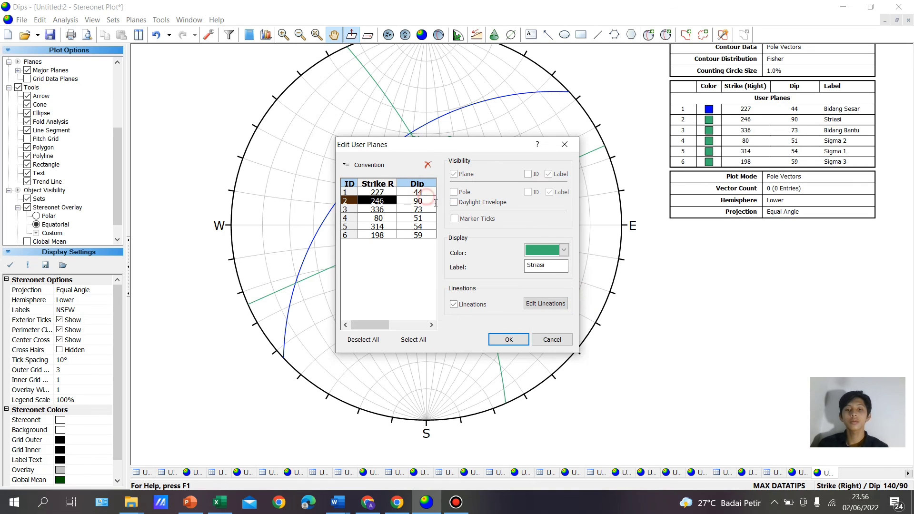
pyautogui.click(563, 251)
pyautogui.click(531, 289)
# Set the Bidang Bantu plane's colour to orange and the Sigma 2 pole's colour to light violet-blue
pyautogui.click(429, 218)
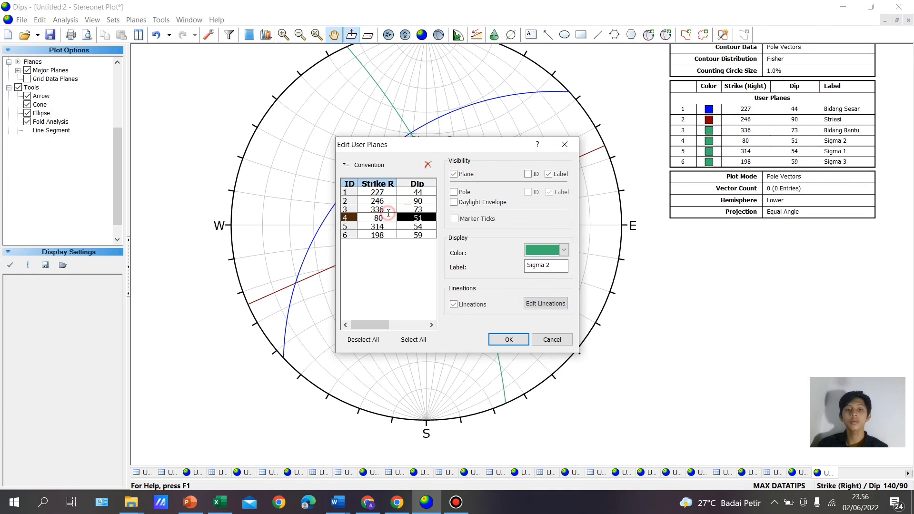
pyautogui.click(429, 209)
pyautogui.click(562, 252)
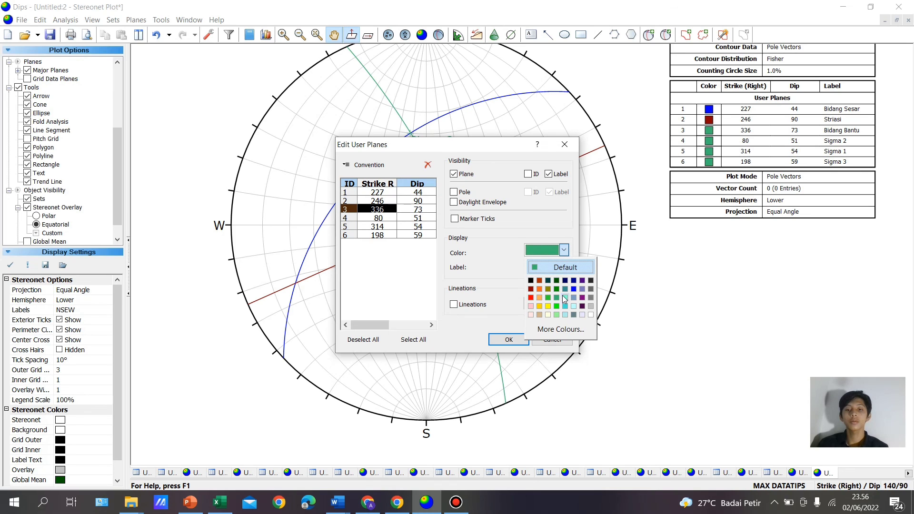
pyautogui.click(539, 289)
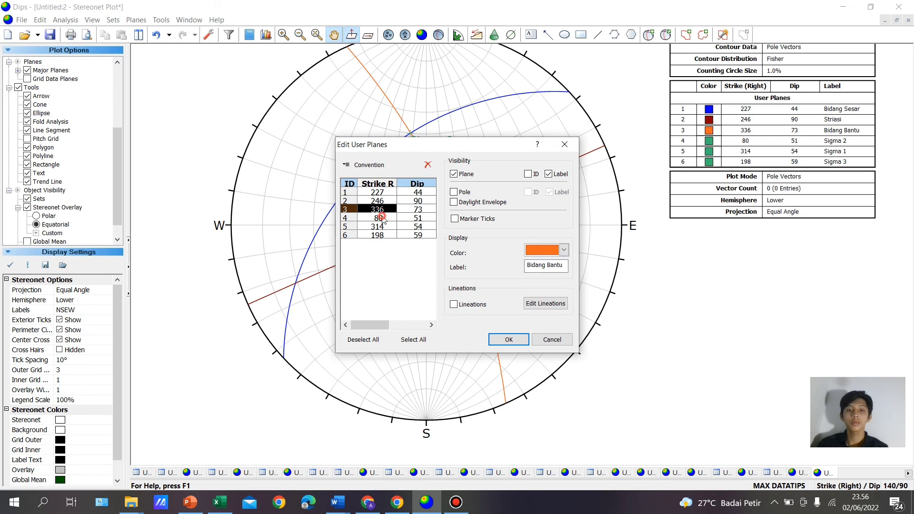
pyautogui.click(423, 218)
pyautogui.click(563, 251)
pyautogui.click(583, 289)
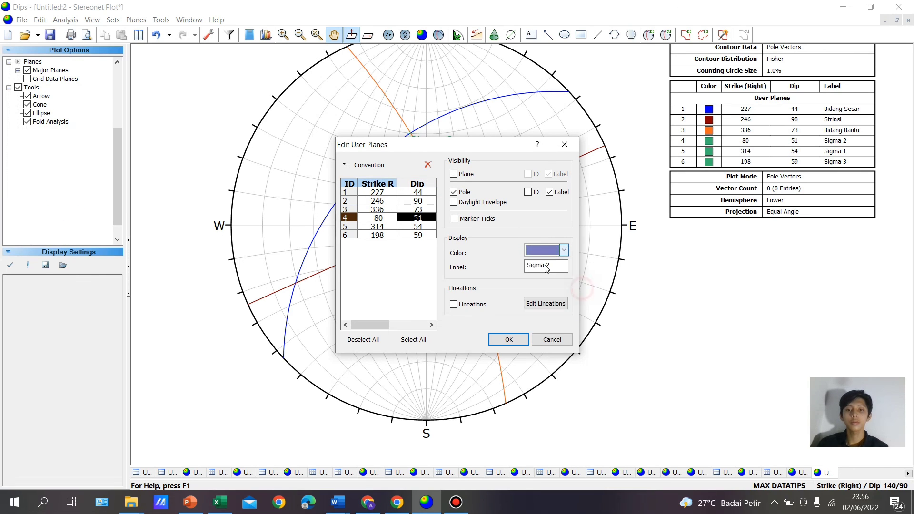
# Set the Sigma 1 pole's colour to bright green and the Sigma 3 pole's colour to purple, then apply the user plane edits
pyautogui.click(424, 227)
pyautogui.click(563, 250)
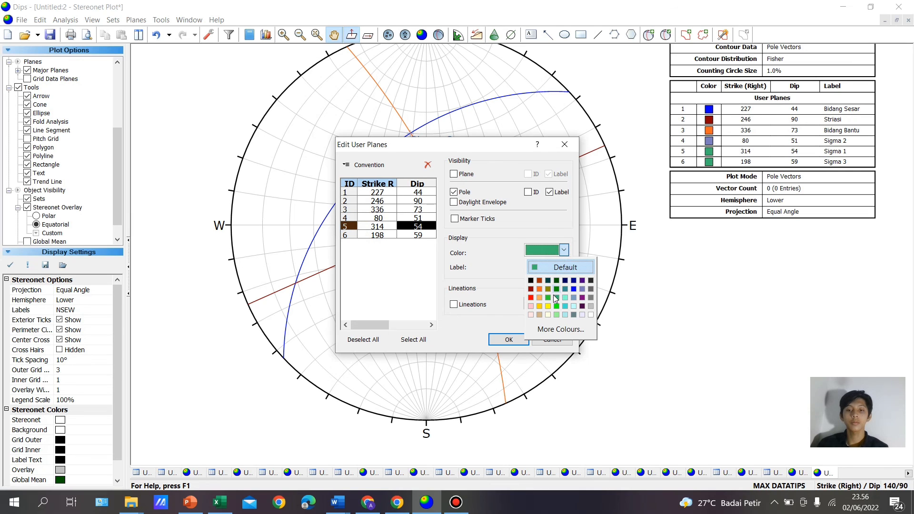
pyautogui.click(554, 295)
pyautogui.click(383, 230)
pyautogui.click(384, 235)
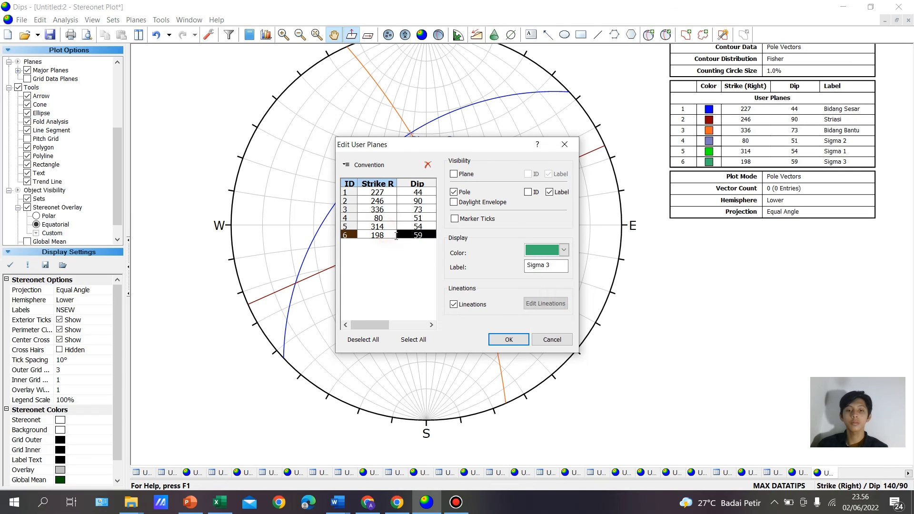
pyautogui.click(563, 250)
pyautogui.click(582, 298)
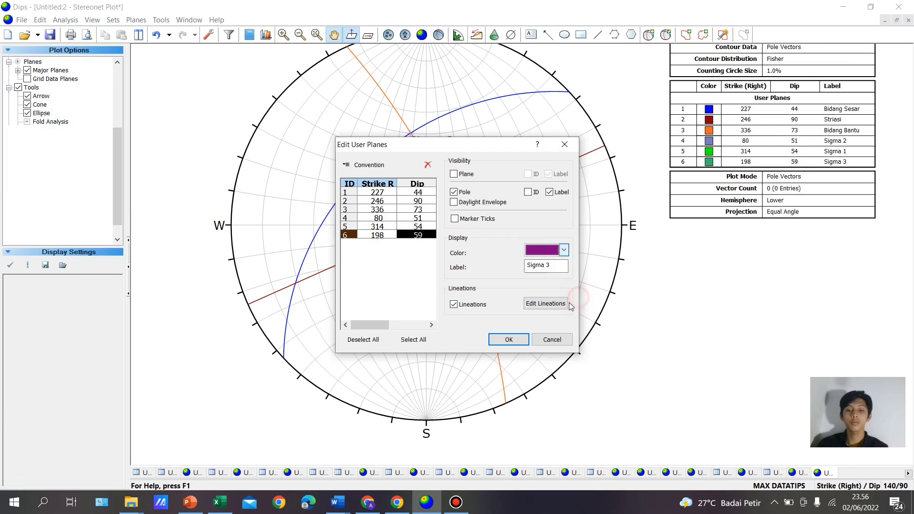
pyautogui.click(514, 339)
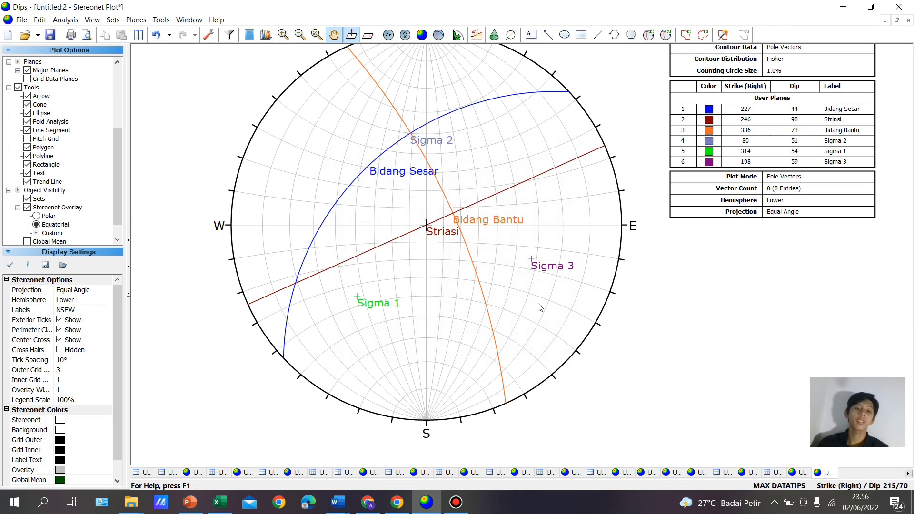
# Switch the plot's orientation convention to Trend / Plunge
pyautogui.scroll(2, 414, 280)
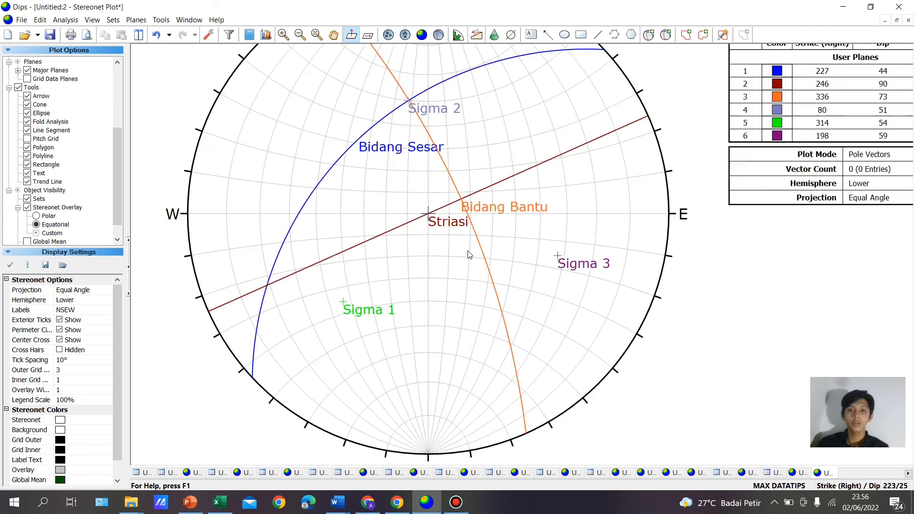
pyautogui.scroll(-6, 468, 254)
pyautogui.scroll(3, 492, 253)
pyautogui.scroll(-2, 492, 253)
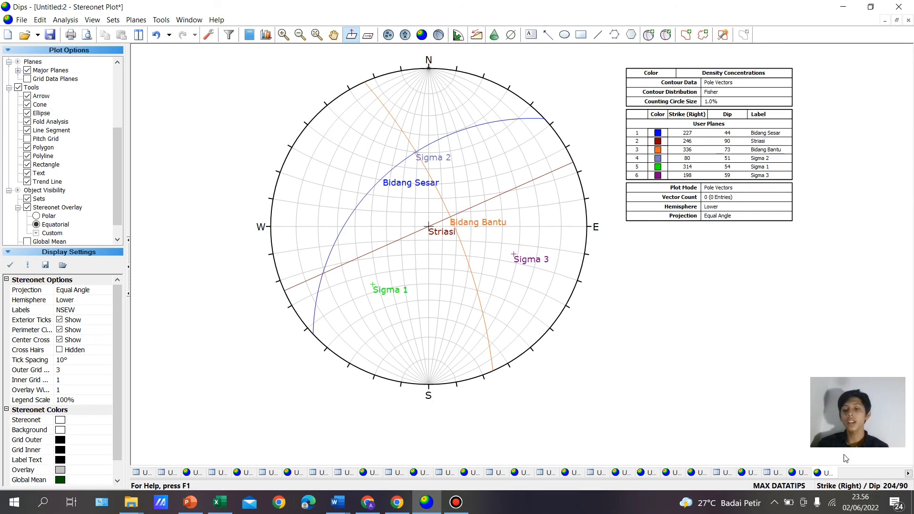
pyautogui.click(839, 491)
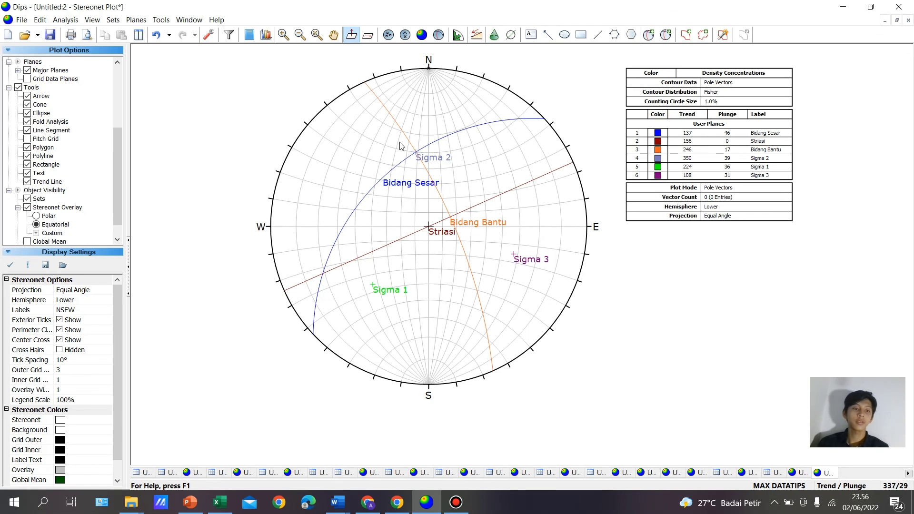
# Export the stereonet plot as a JPEG image named Sesar Striasi in the DIPS BARU folder
pyautogui.click(334, 34)
pyautogui.moveTo(392, 121); pyautogui.dragTo(389, 165)
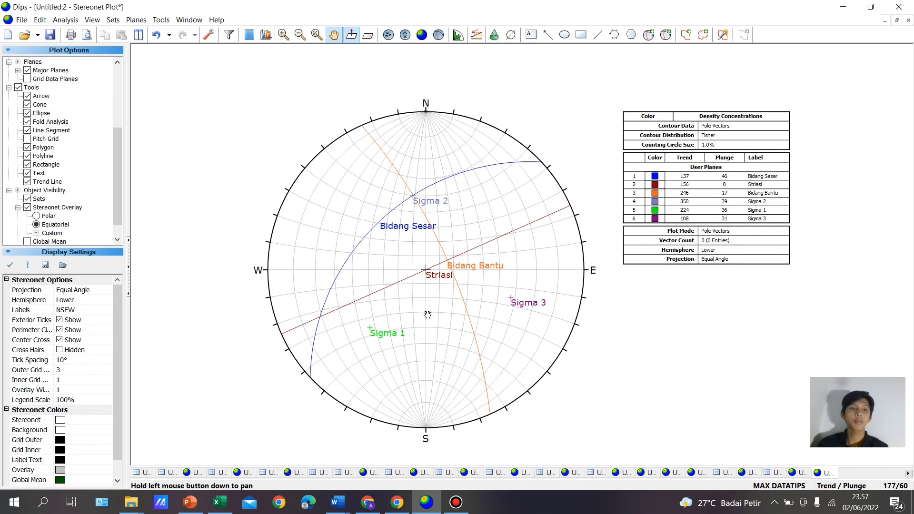
pyautogui.click(18, 22)
pyautogui.moveTo(71, 109)
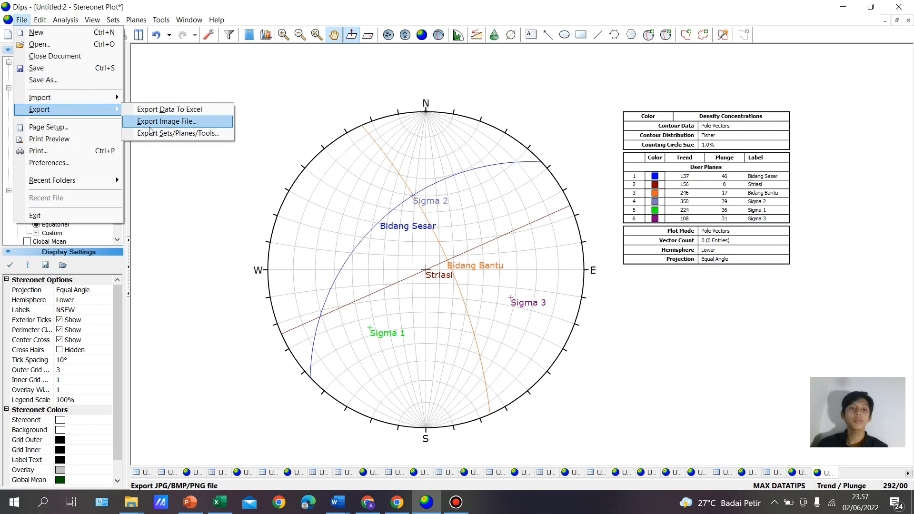
pyautogui.click(162, 122)
pyautogui.click(444, 346)
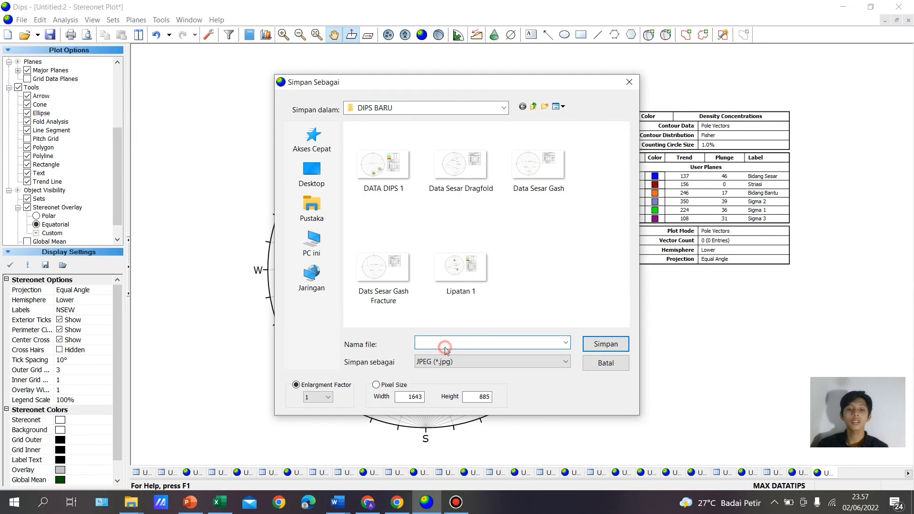
pyautogui.write('D')
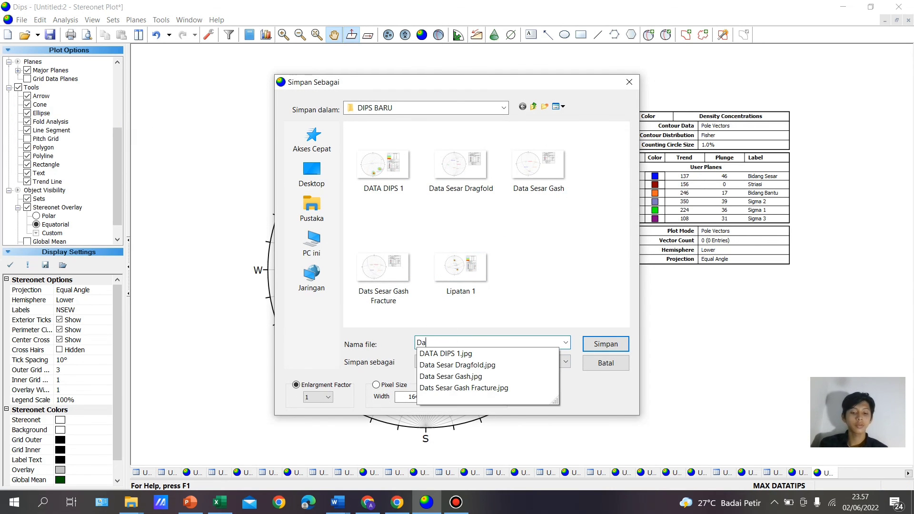
pyautogui.write('a')
pyautogui.press('BackSpace')
pyautogui.press('BackSpace')
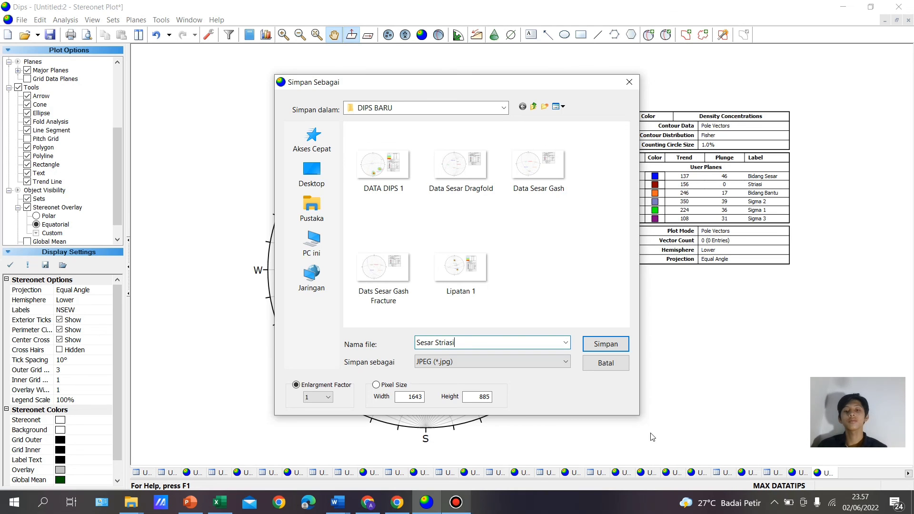
pyautogui.click(604, 344)
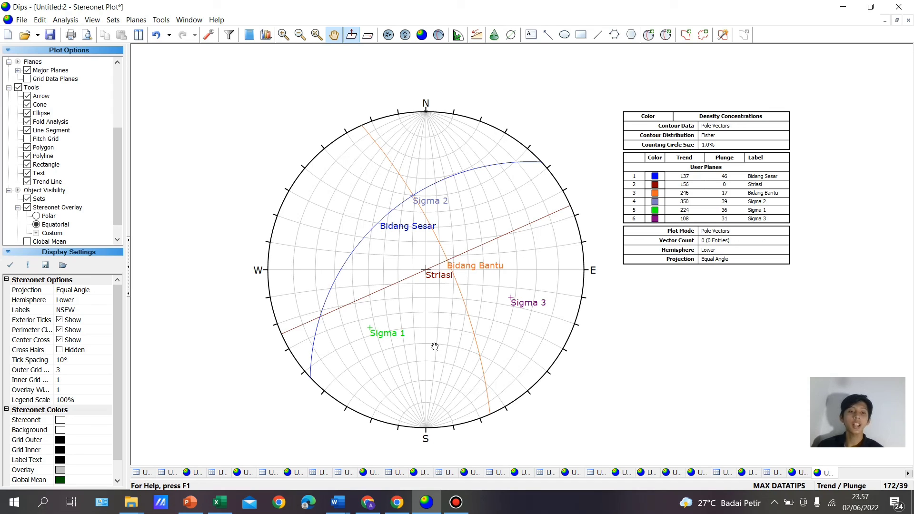
pyautogui.click(457, 503)
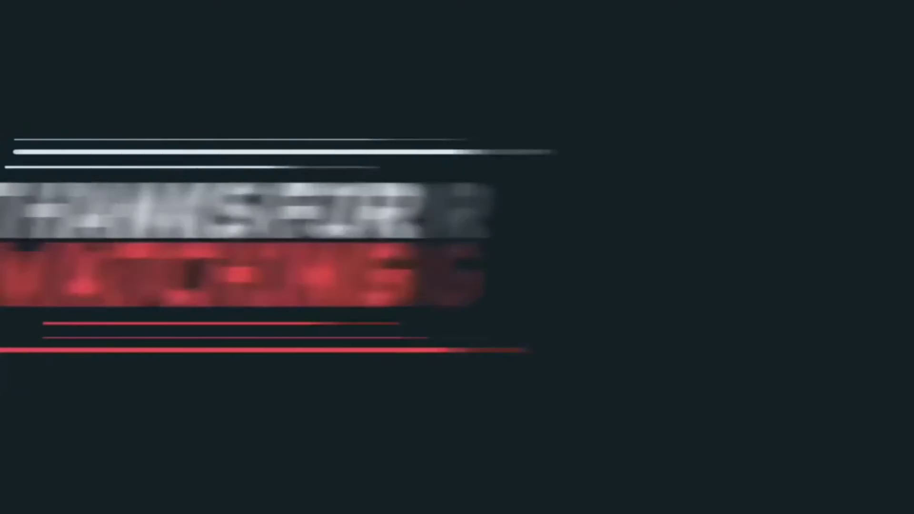